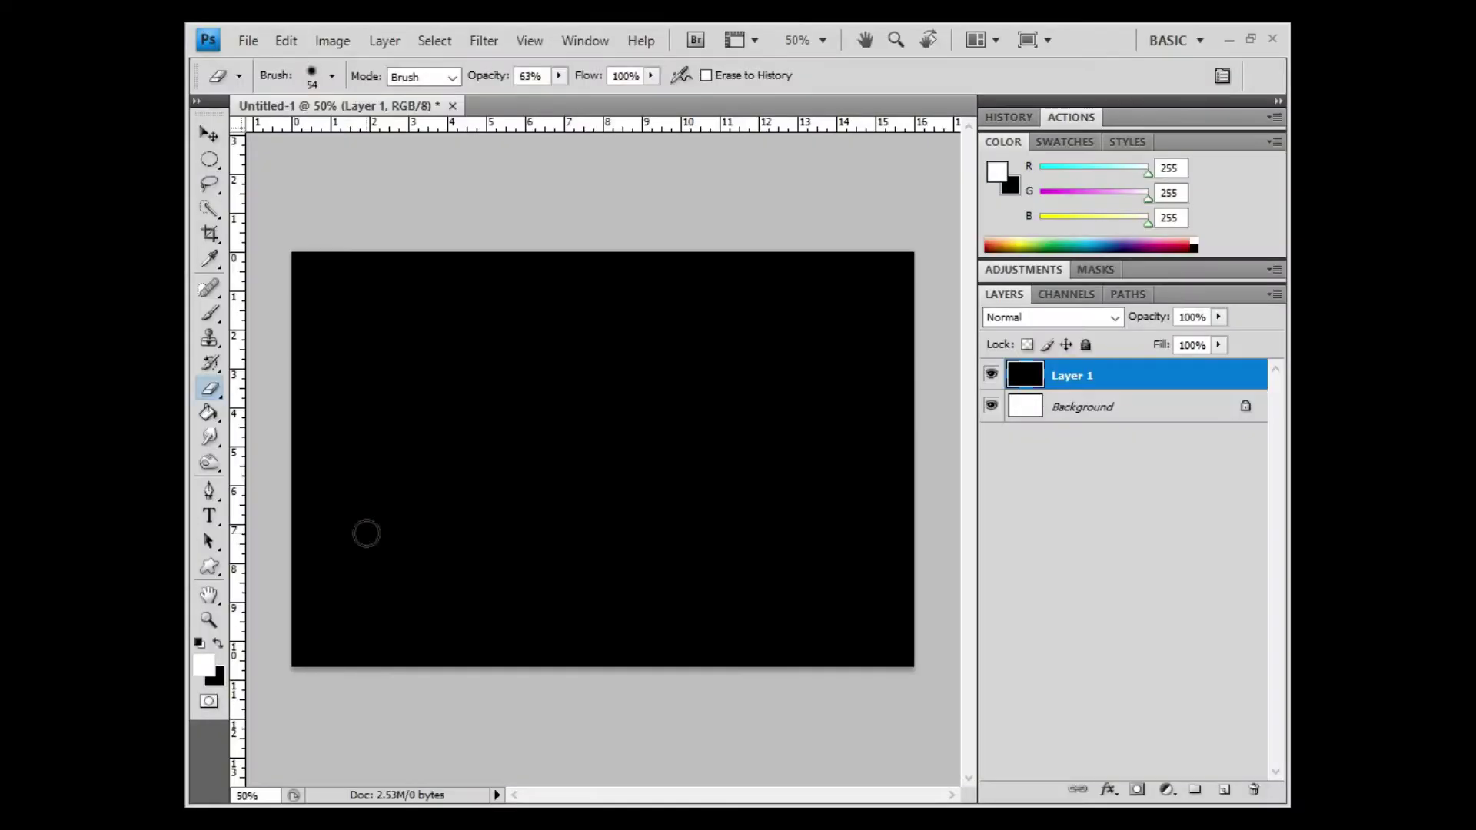
On a new layer, fill a straight-edged bridge deck tapering to the right with light grey
key(l)
key(ctrl+shift+alt+n)
click(292, 394)
click(915, 509)
click(336, 522)
click(291, 396)
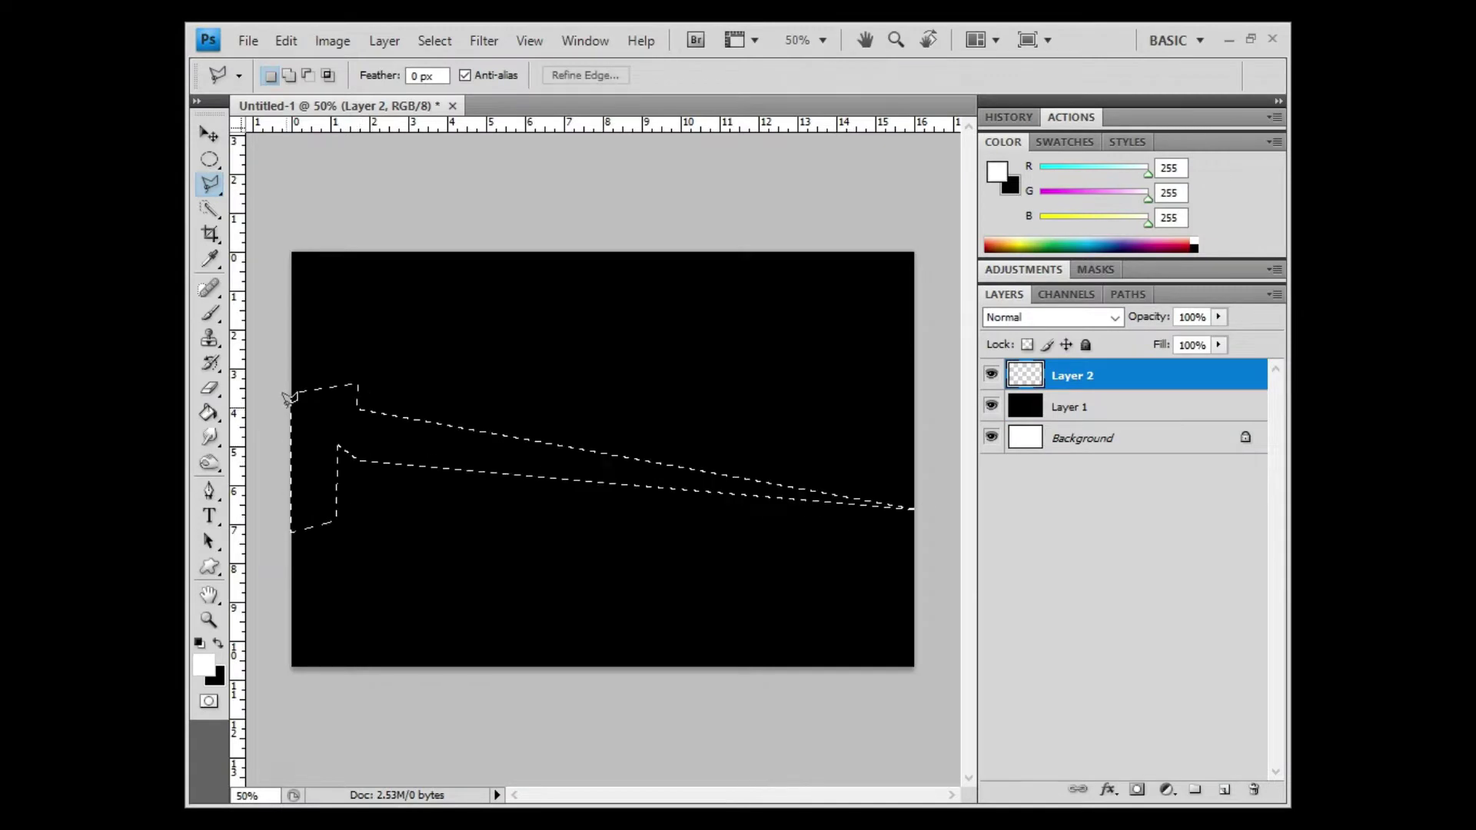
click(209, 413)
click(616, 462)
Outline the small pillar below the deck and fill it light grey
key(ctrl+d)
click(210, 183)
click(339, 459)
click(361, 573)
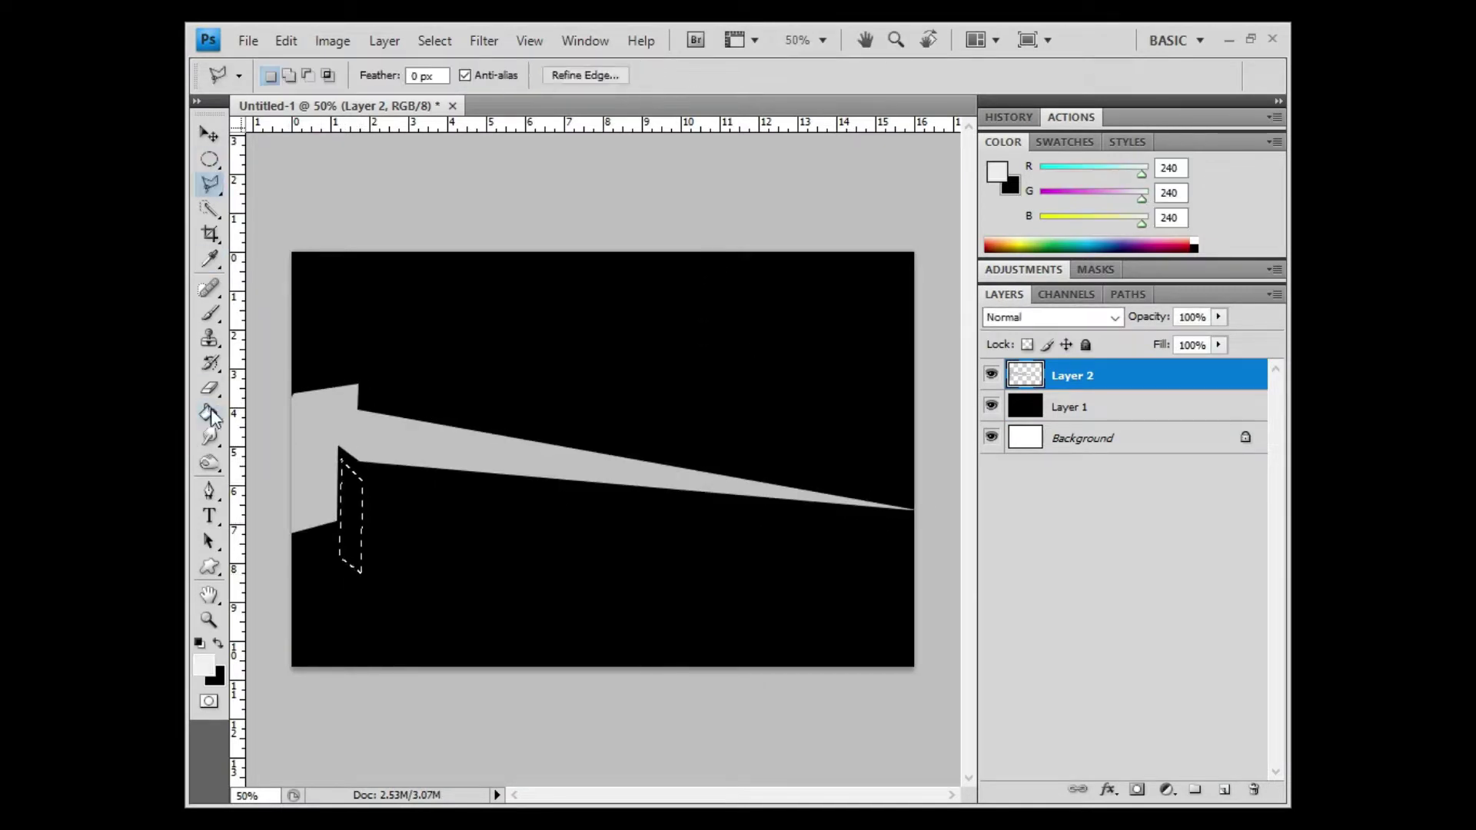
click(210, 413)
click(351, 515)
On a new layer, paint black shading strokes on the deck end and smudge them
key(ctrl+d)
key(ctrl+shift+alt+n)
key(d)
key(b)
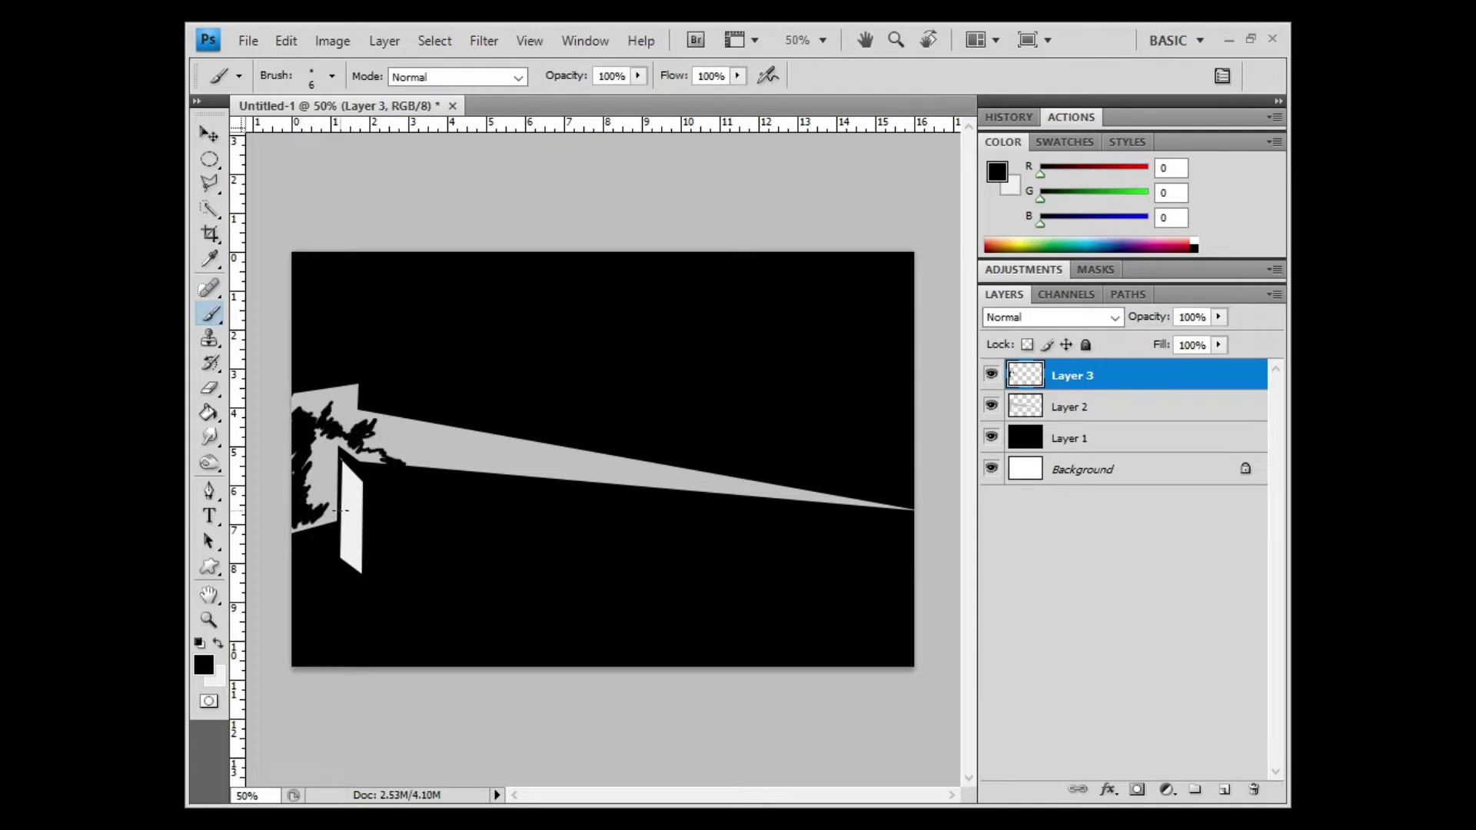
key(r)
drag(330, 446, 316, 492)
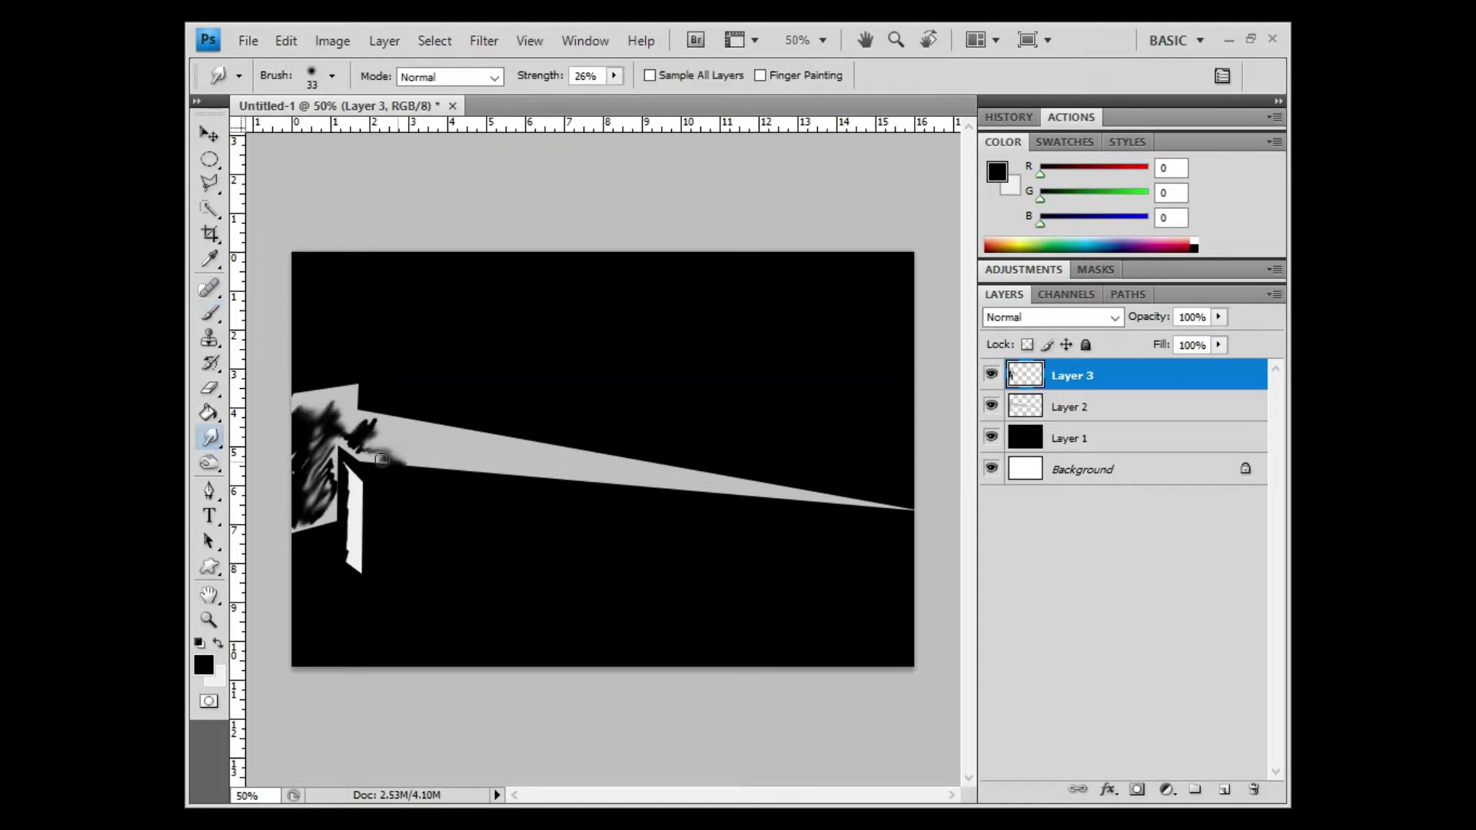
Erase excess dark shading at the deck's left end and clip the shading to the deck
click(209, 388)
drag(331, 423, 311, 492)
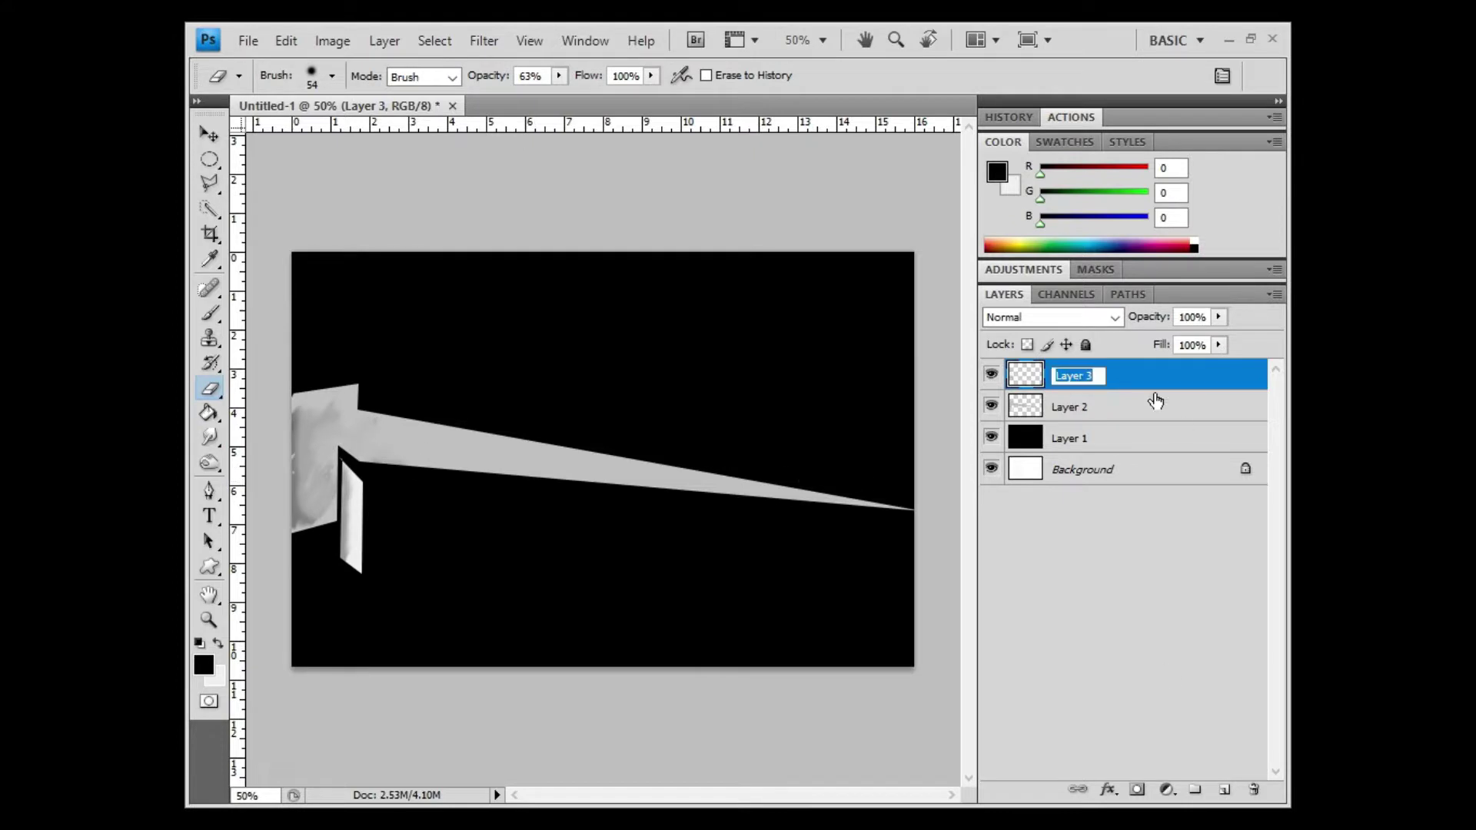
key(ctrl+alt+g)
key(ctrl+shift+alt+n)
Outline the hillside slope across the lower left and fill it black
key(l)
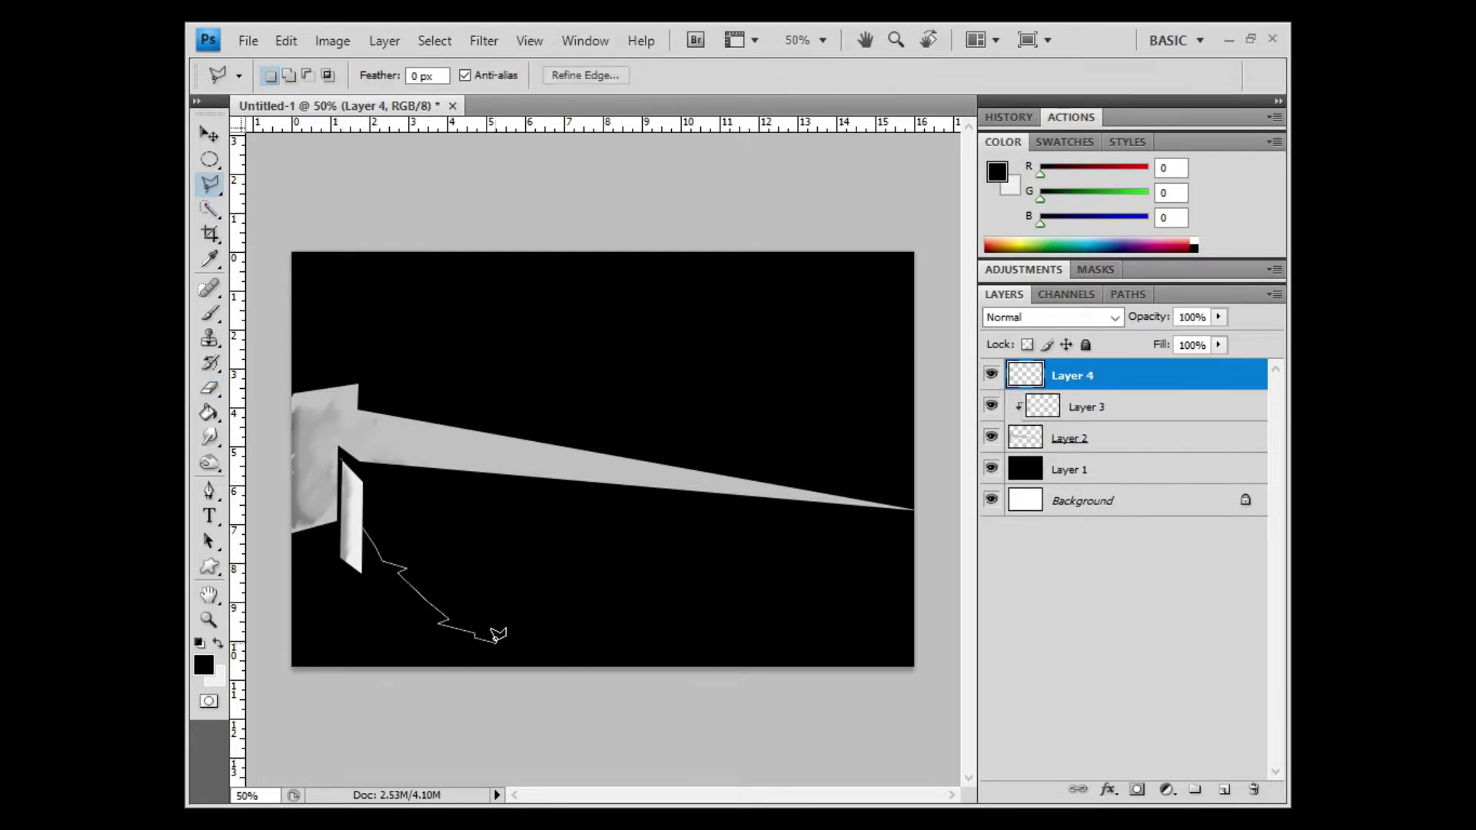
click(497, 634)
key(g)
click(346, 615)
click(992, 469)
Paint grass blades along the hillside edge on a new layer
key(ctrl+shift+alt+n)
key(b)
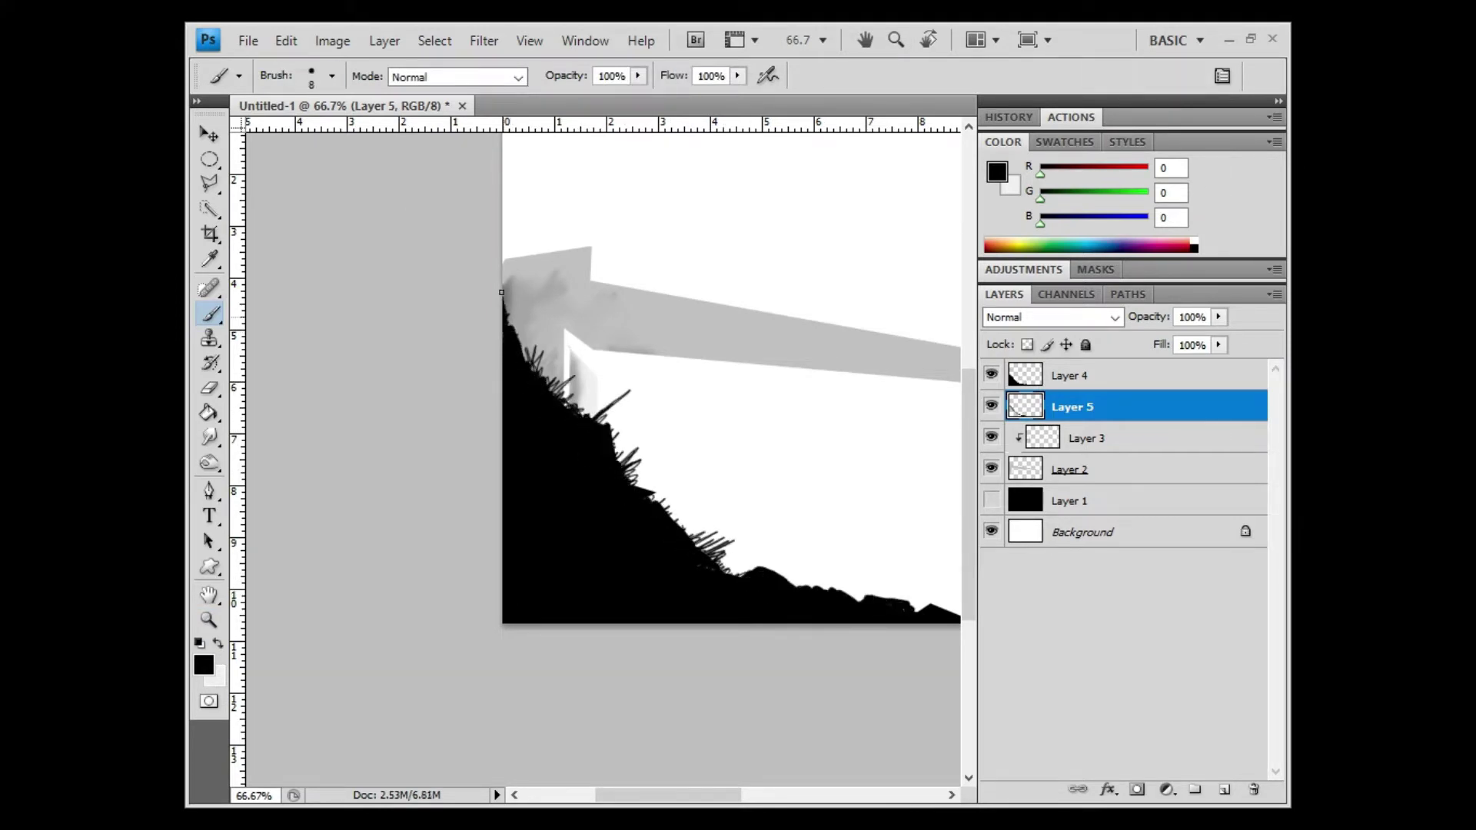
key(e)
key(ctrl+minus)
Paint a white line along the hillside edge, break it up, and blur it into a glow
click(992, 501)
key(ctrl+shift+alt+n)
key(g)
key(b)
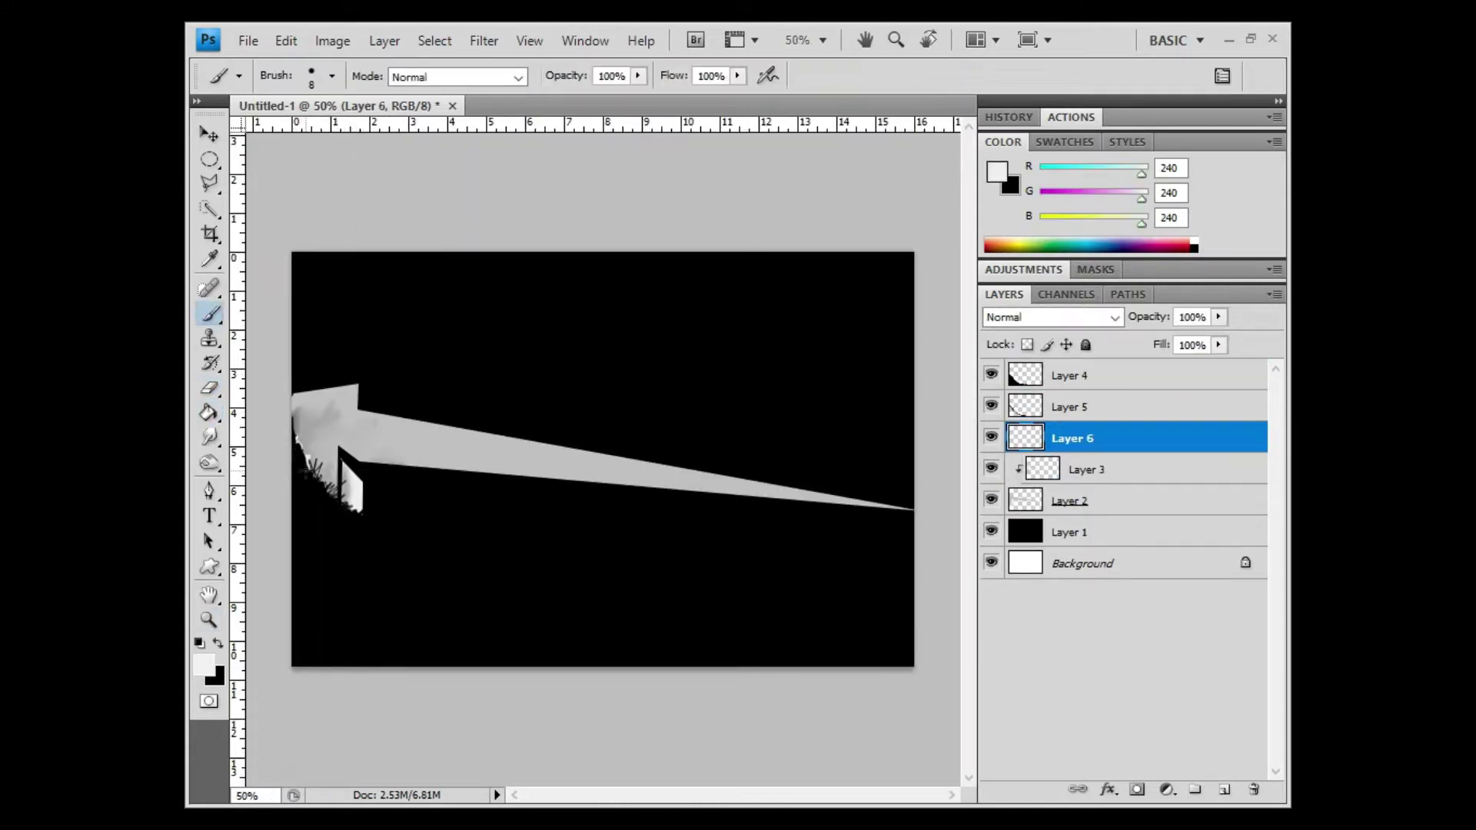
mouse_move(442, 604)
mouse_down()
mouse_move(708, 665)
mouse_move(307, 431)
mouse_up()
key(e)
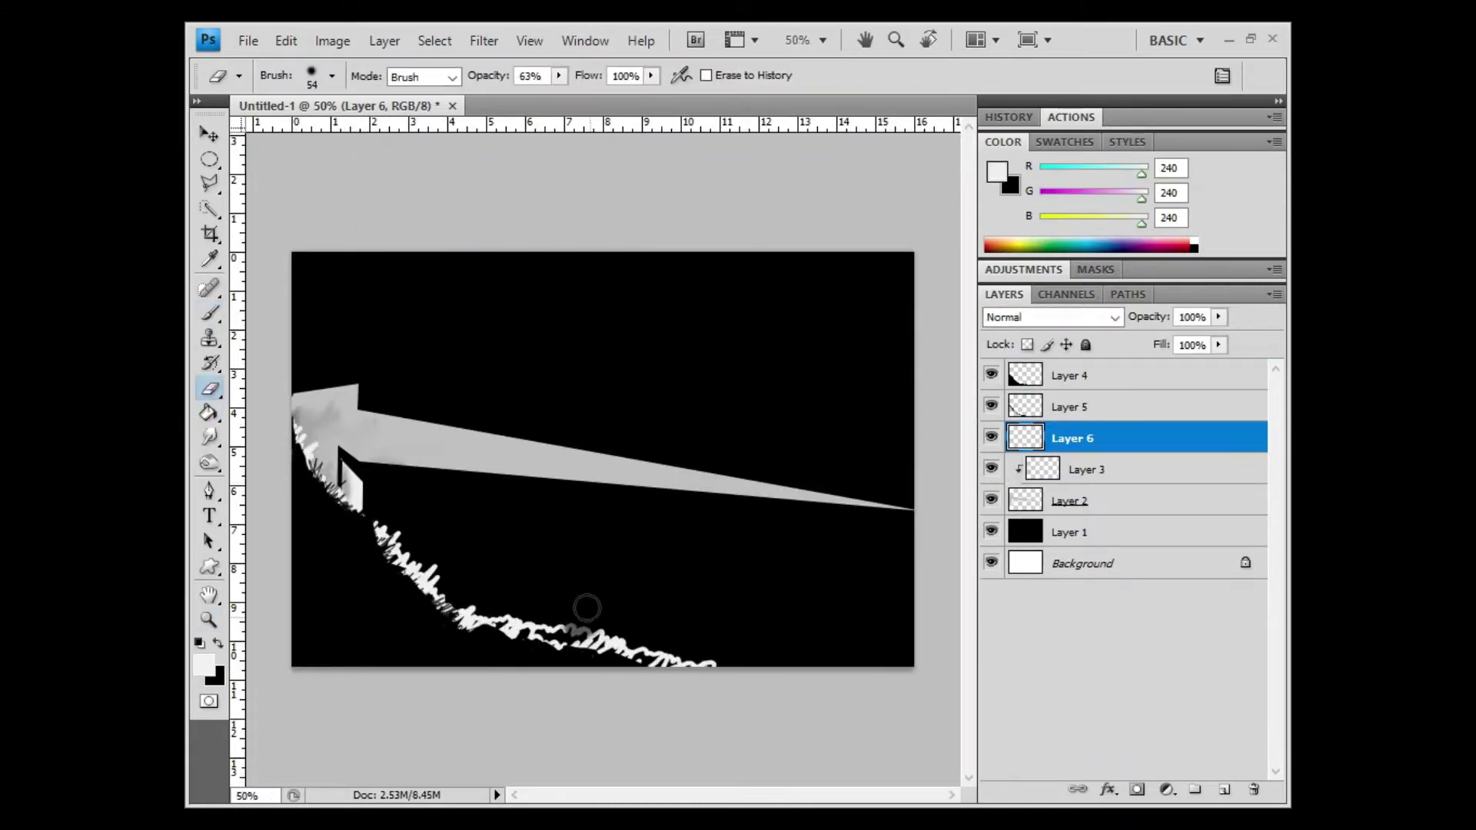
drag(584, 603, 346, 440)
drag(679, 651, 462, 604)
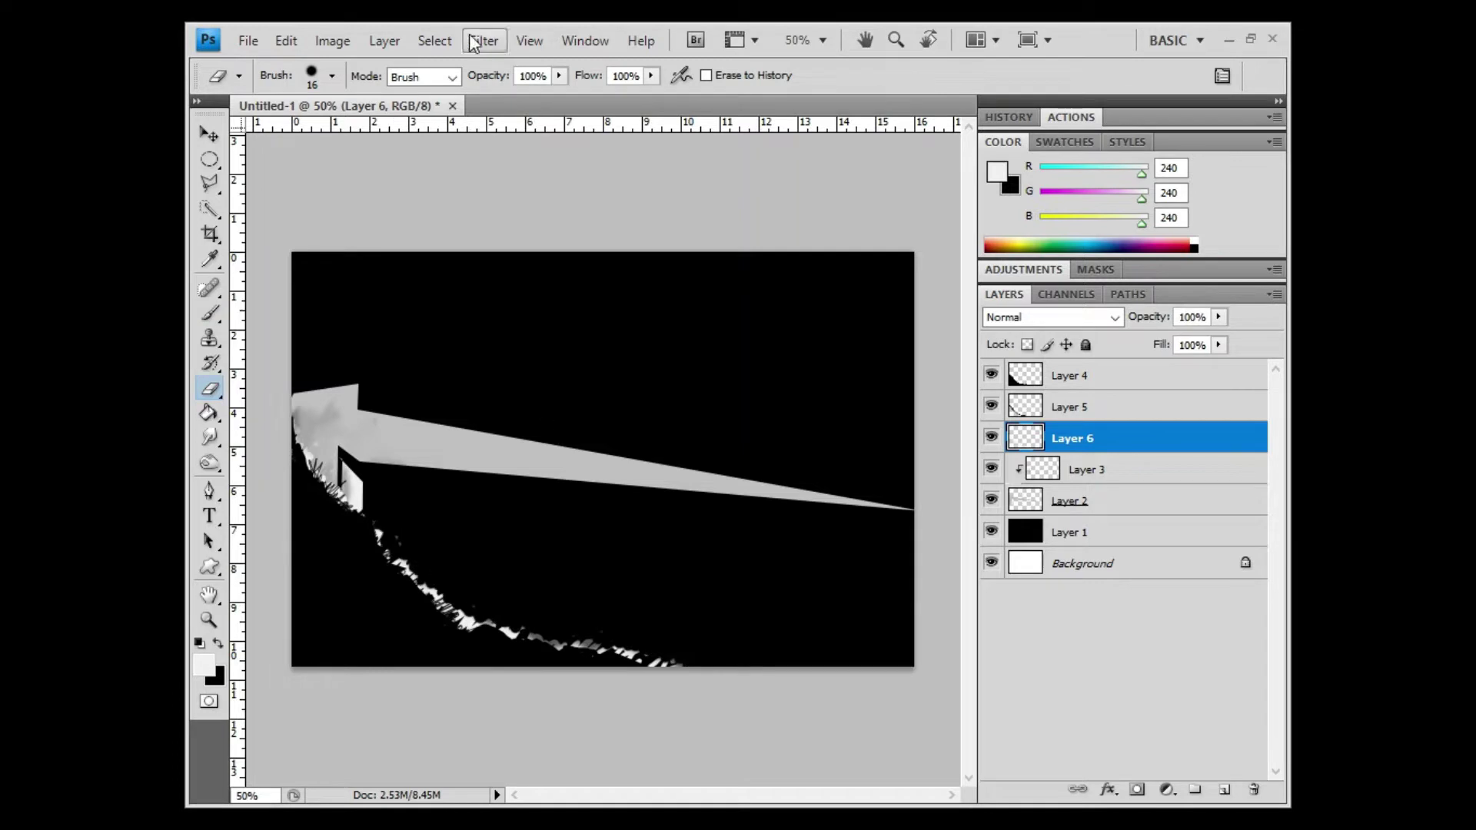
key(ctrl+f)
Paint white highlights along the jagged hillside edge on a layer clipped to the hillside
key(ctrl+shift+alt+n)
key(ctrl+alt+g)
key(b)
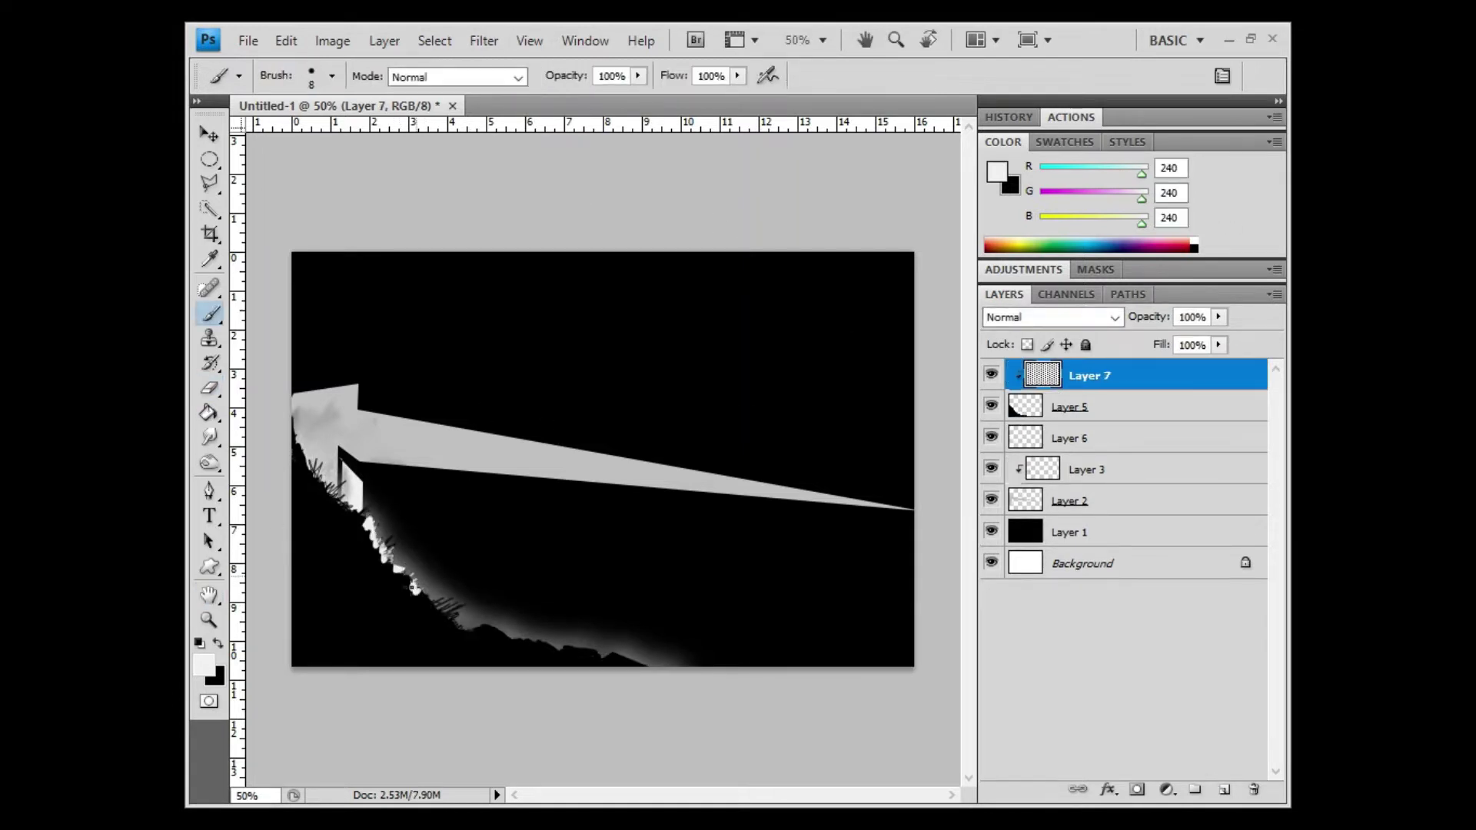
drag(540, 632, 323, 454)
key(e)
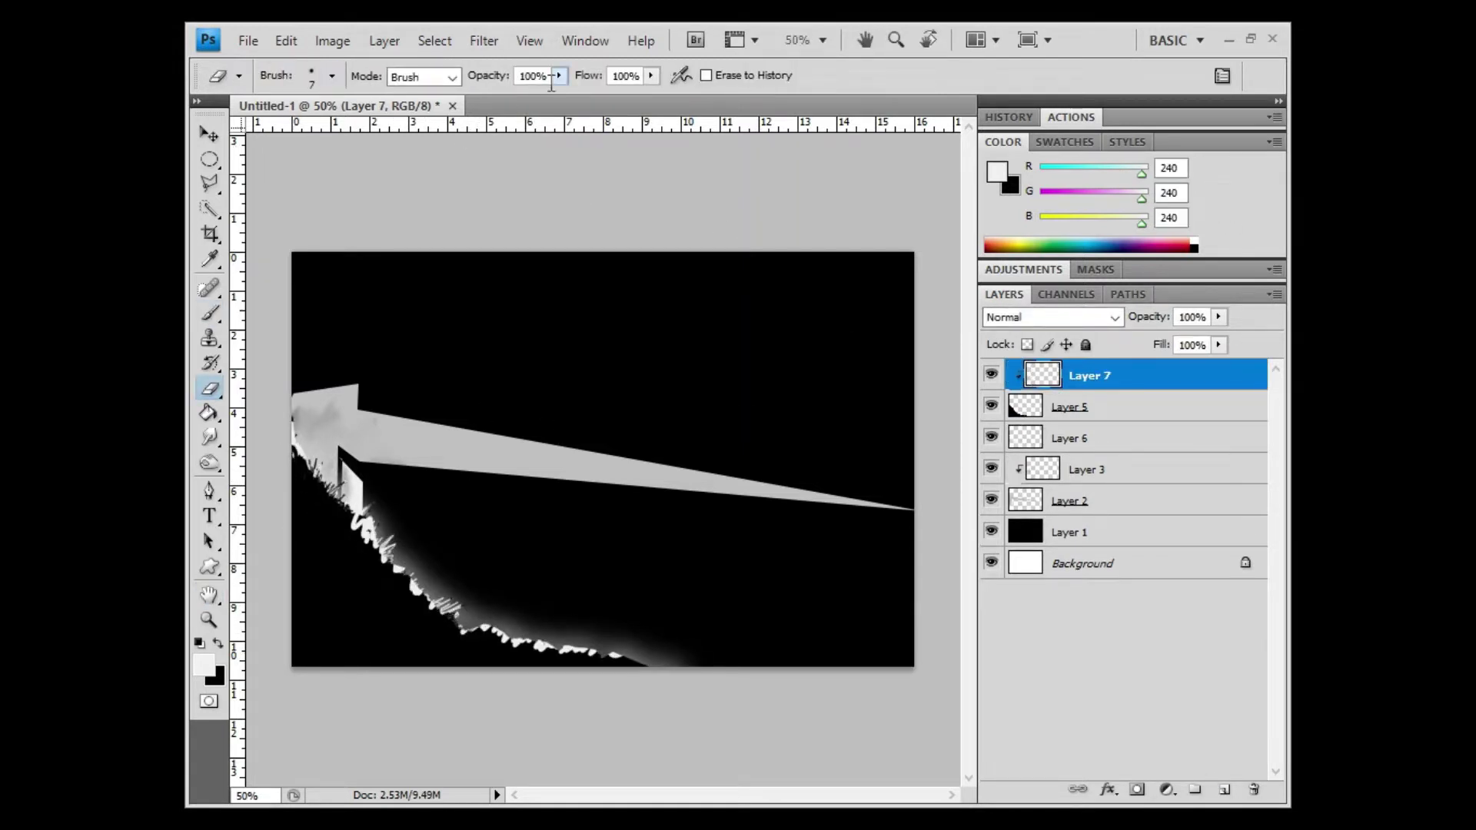
text(80)
Paint a large soft blue wash across the sky on a new layer
key(ctrl+shift+alt+n)
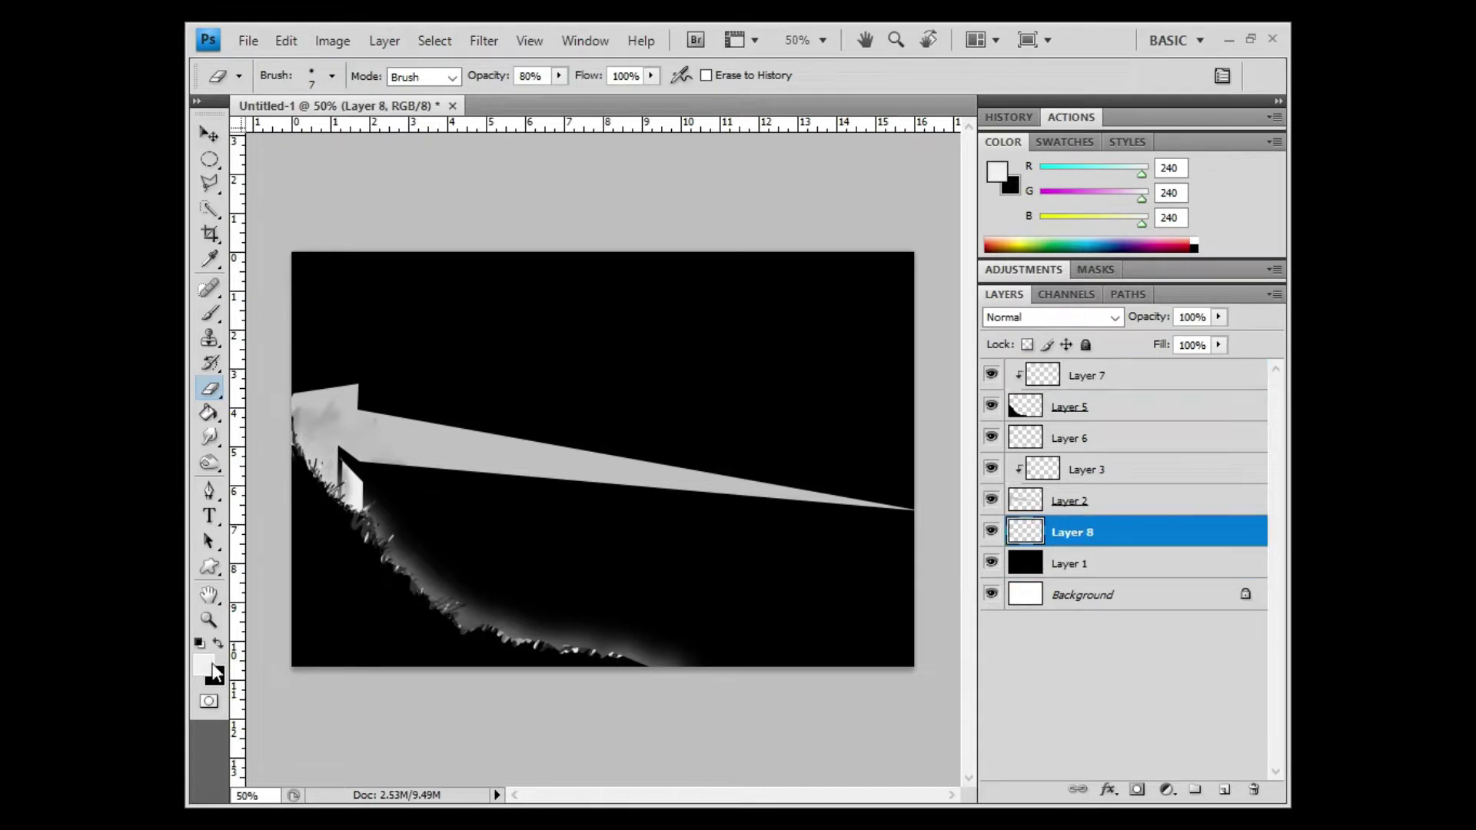
key(b)
drag(477, 431, 436, 426)
key(e)
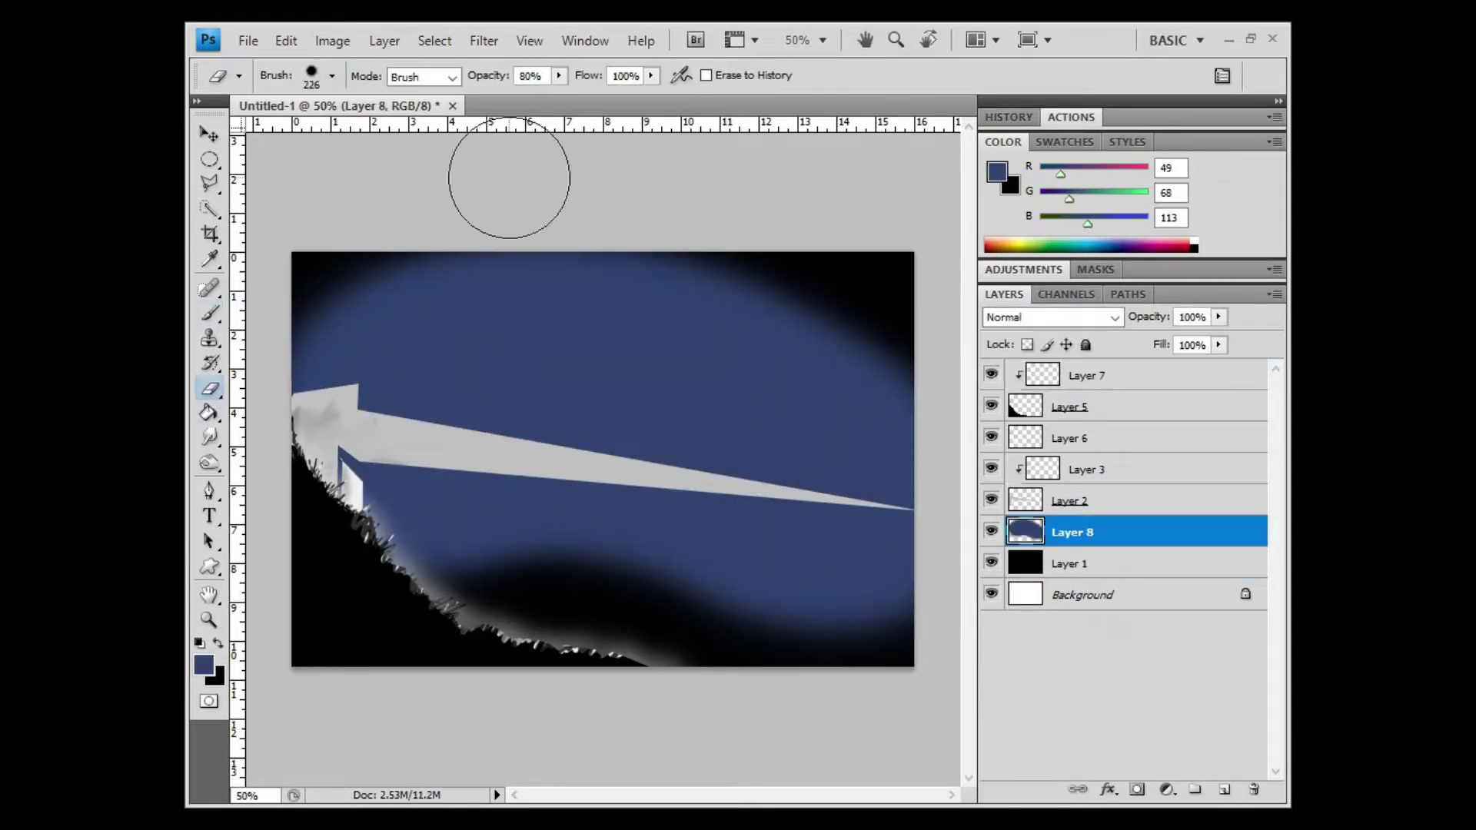
Fill a new layer with deep blue and erase its edges at 36% into a vignette
key(ctrl+shift+alt+n)
key(alt+BackSpace)
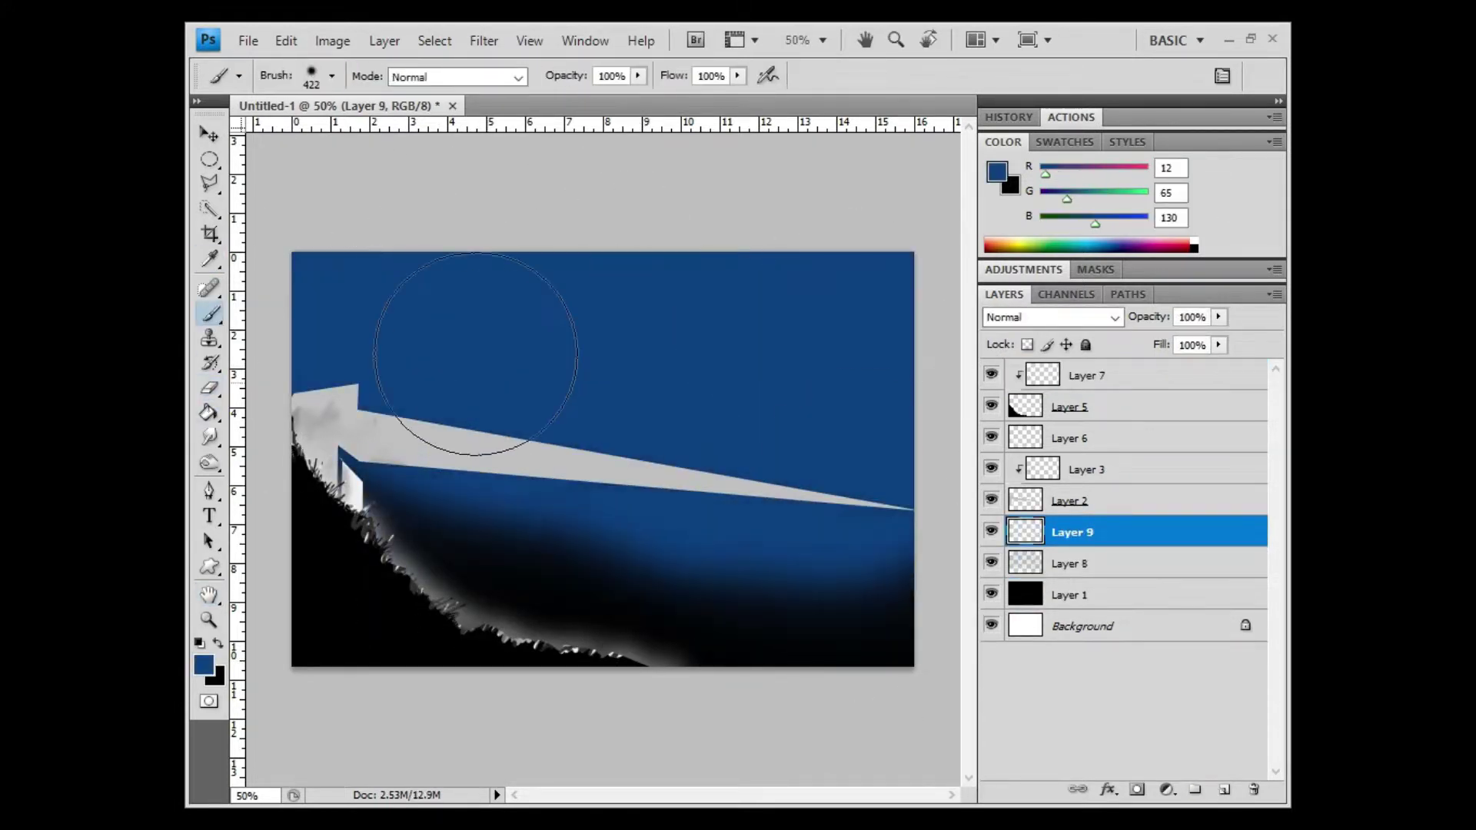
key(3)
key(6)
mouse_move(389, 285)
mouse_down()
mouse_move(485, 231)
mouse_move(884, 253)
mouse_up()
Paint a black shoreline stroke across the canvas on a new, higher layer
key(ctrl+shift+alt+n)
key(x)
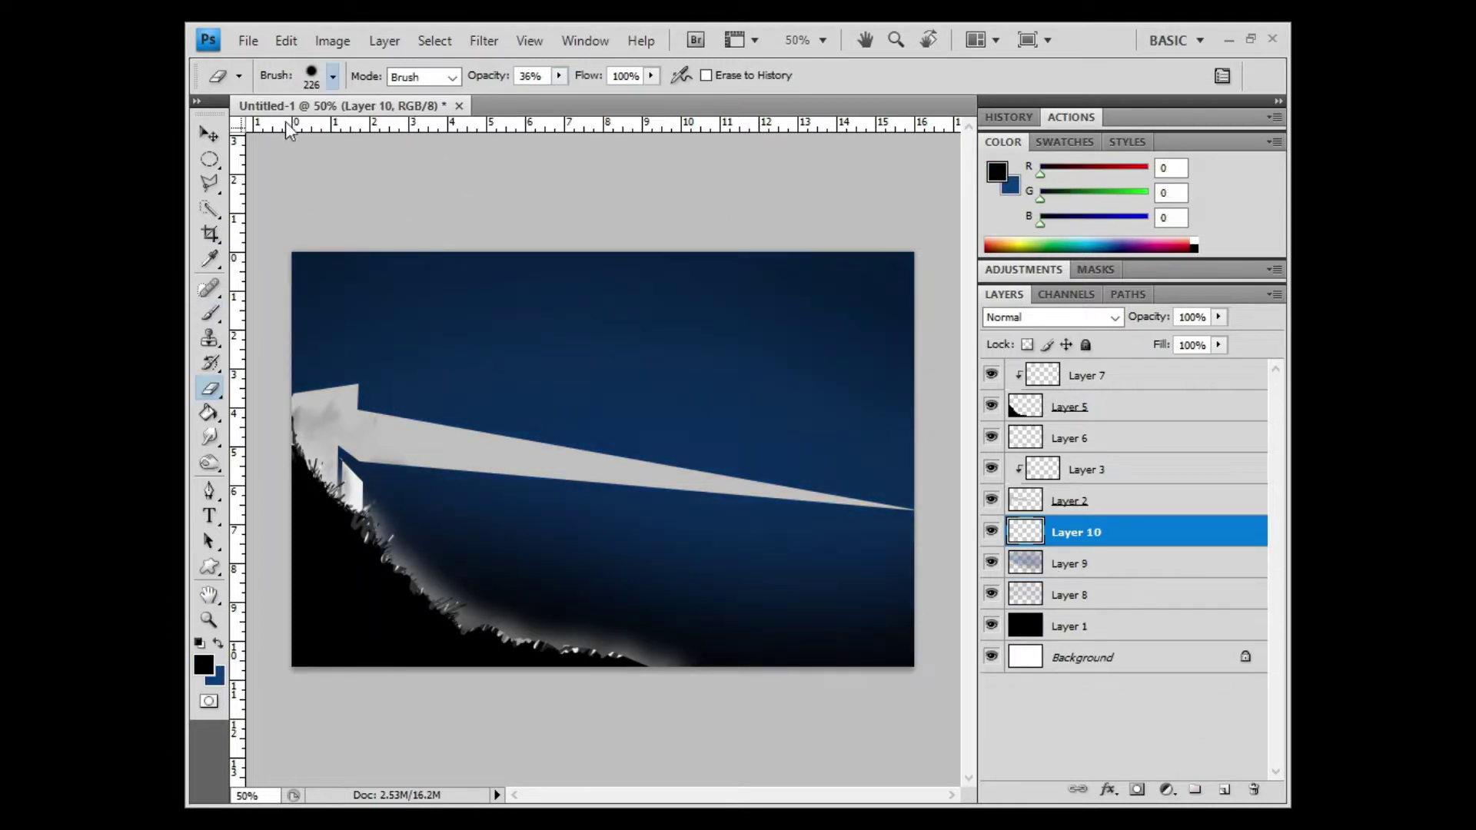
key(ctrl+bracketright)
key(ctrl+bracketright)
key(b)
drag(396, 512, 826, 542)
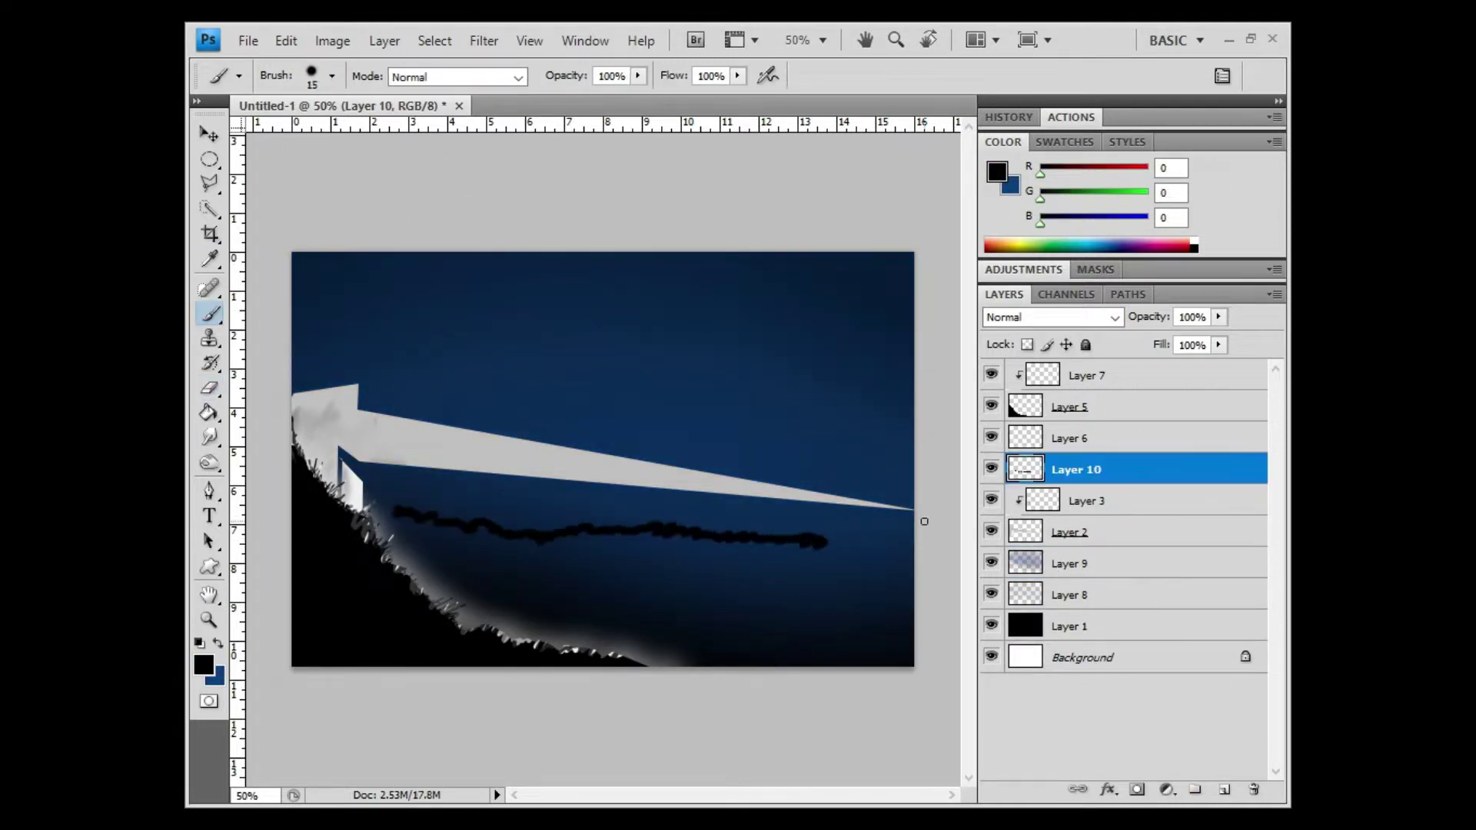
Darken the sky's lower right and the area below the shoreline at full eraser strength
key(alt+bracketleft)
key(alt+bracketleft)
key(alt+bracketleft)
key(e)
drag(758, 462, 939, 543)
key(bracketleft)
key(bracketleft)
key(bracketleft)
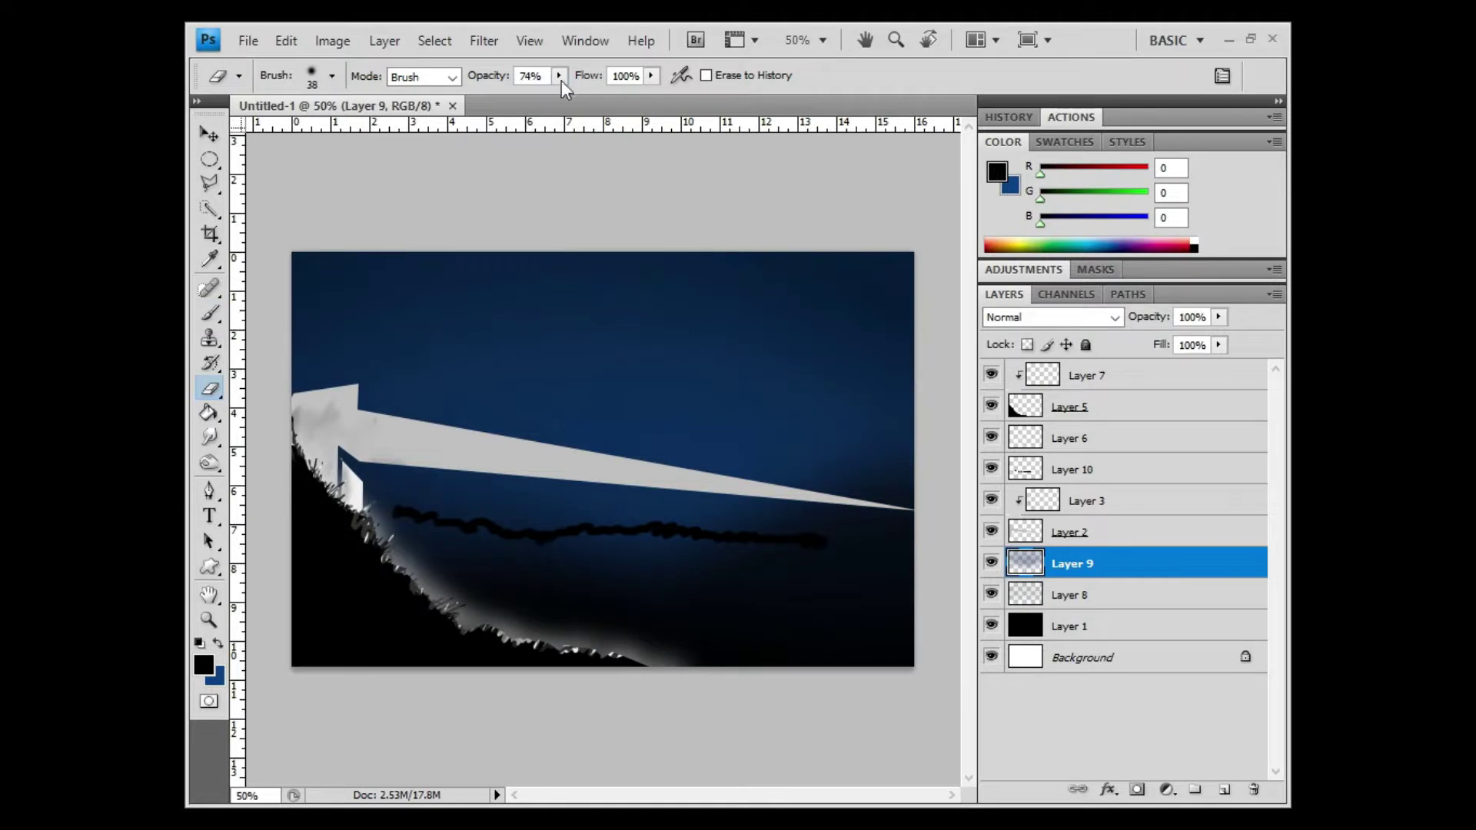
key(0)
drag(499, 534, 628, 546)
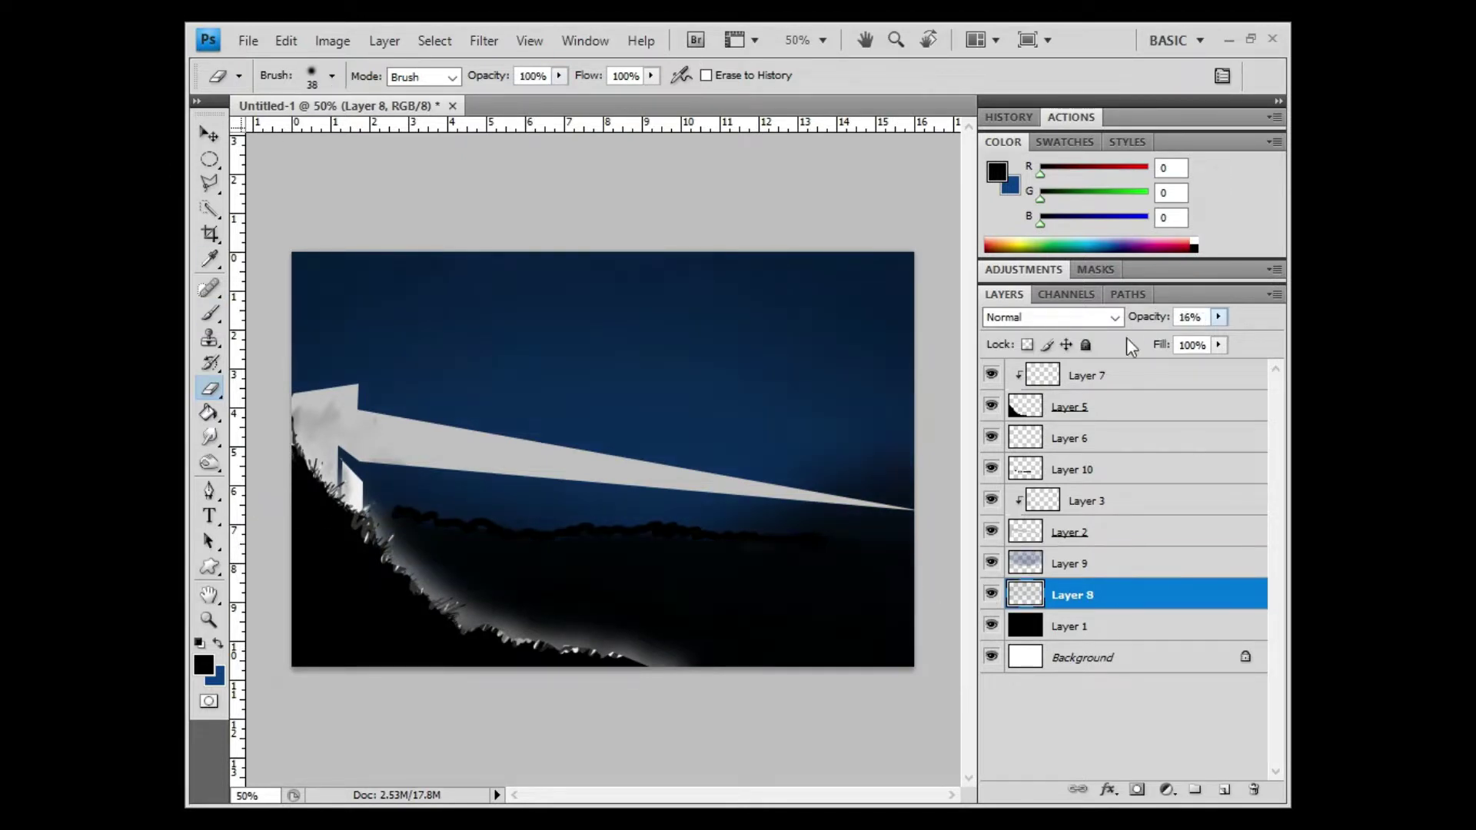
Paint a light blue misty patch below the shoreline and carve its lower edge into hills
key(ctrl+shift+alt+n)
key(x)
key(i)
key(b)
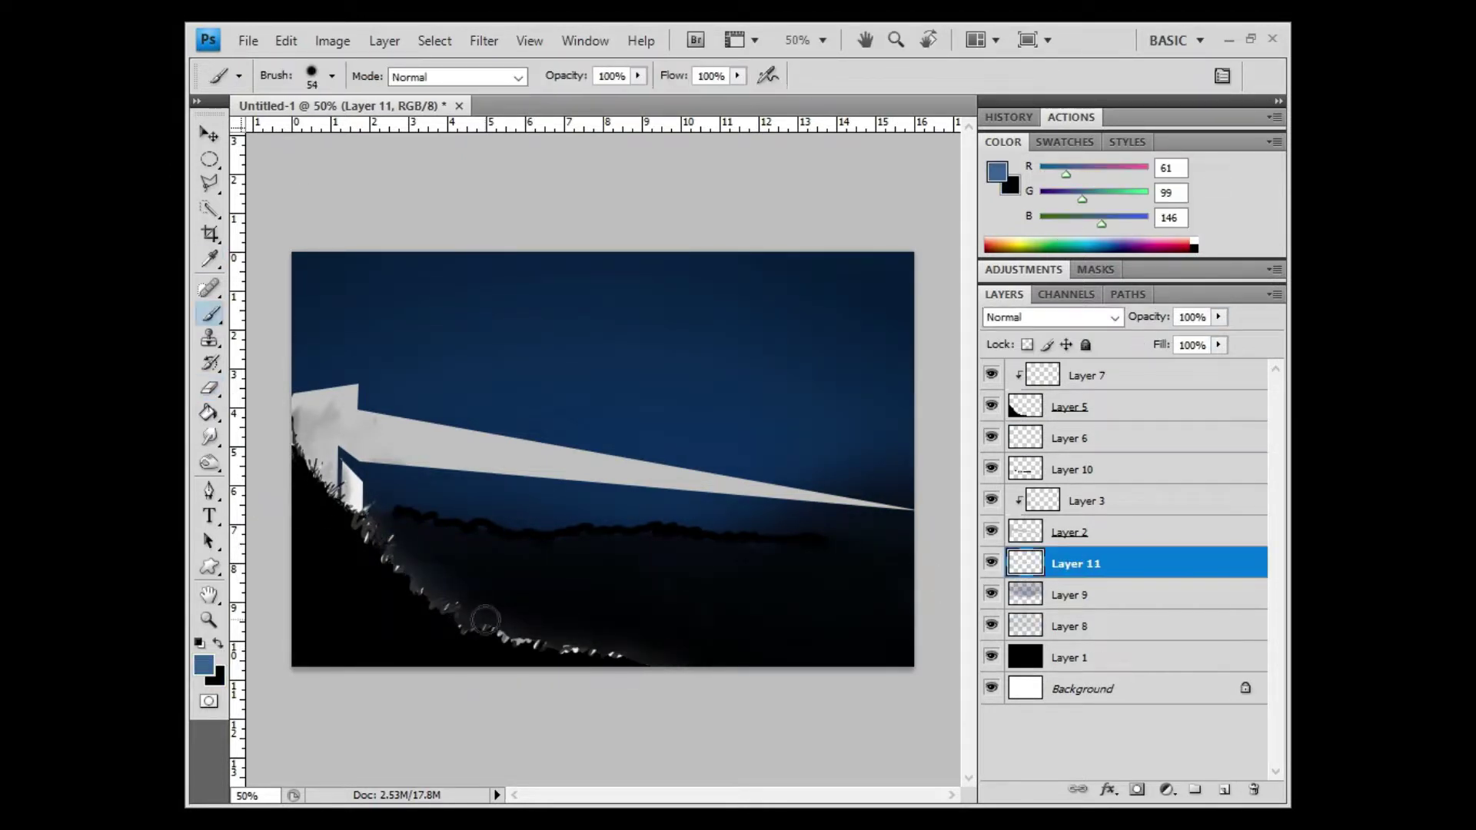
mouse_move(478, 616)
mouse_down()
mouse_move(808, 609)
mouse_move(561, 577)
mouse_move(831, 554)
mouse_up()
key(e)
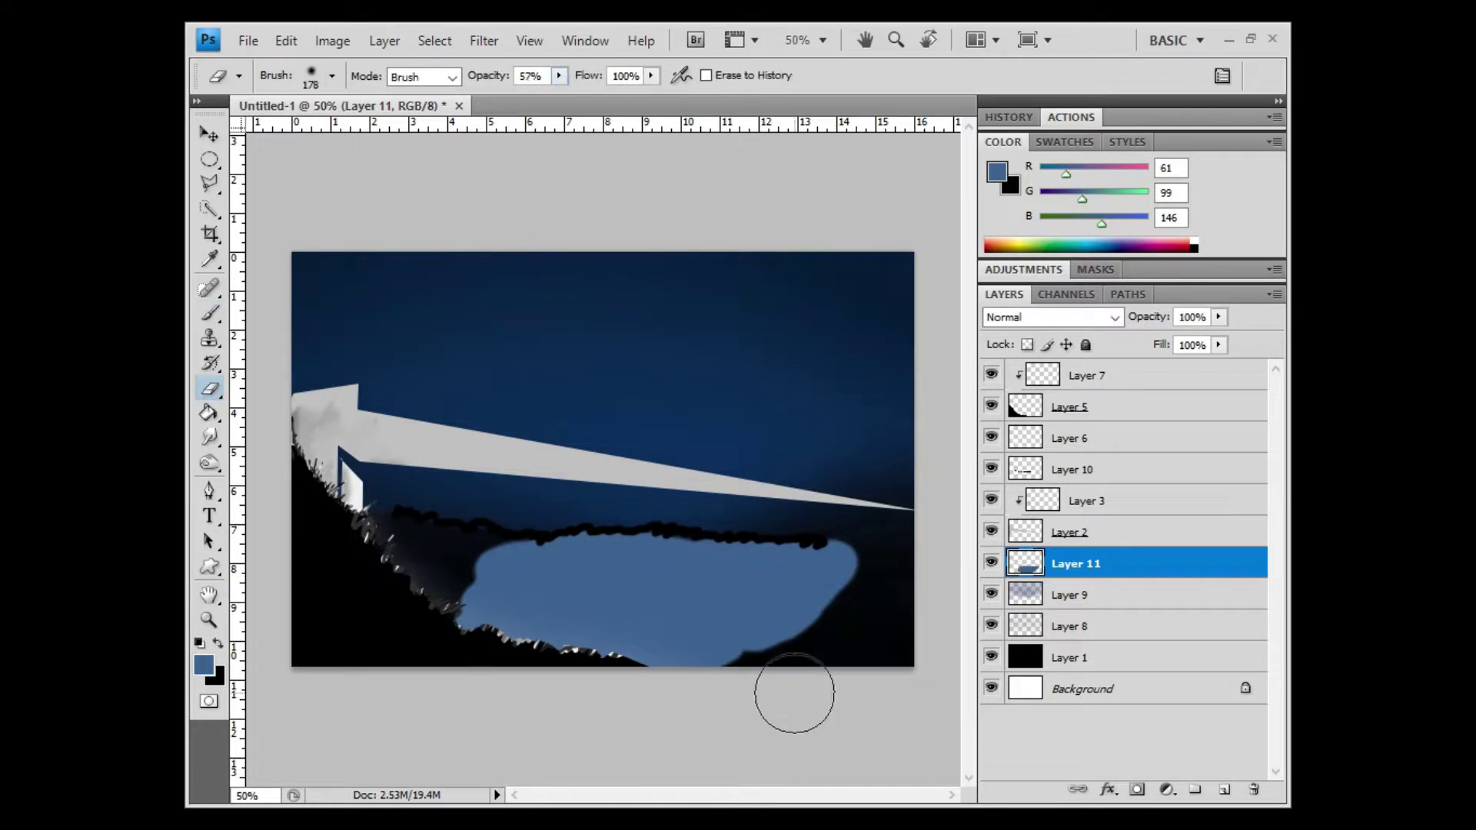
drag(794, 693, 477, 608)
Smudge the blue patch edges into soft clouds at 62% strength
key(r)
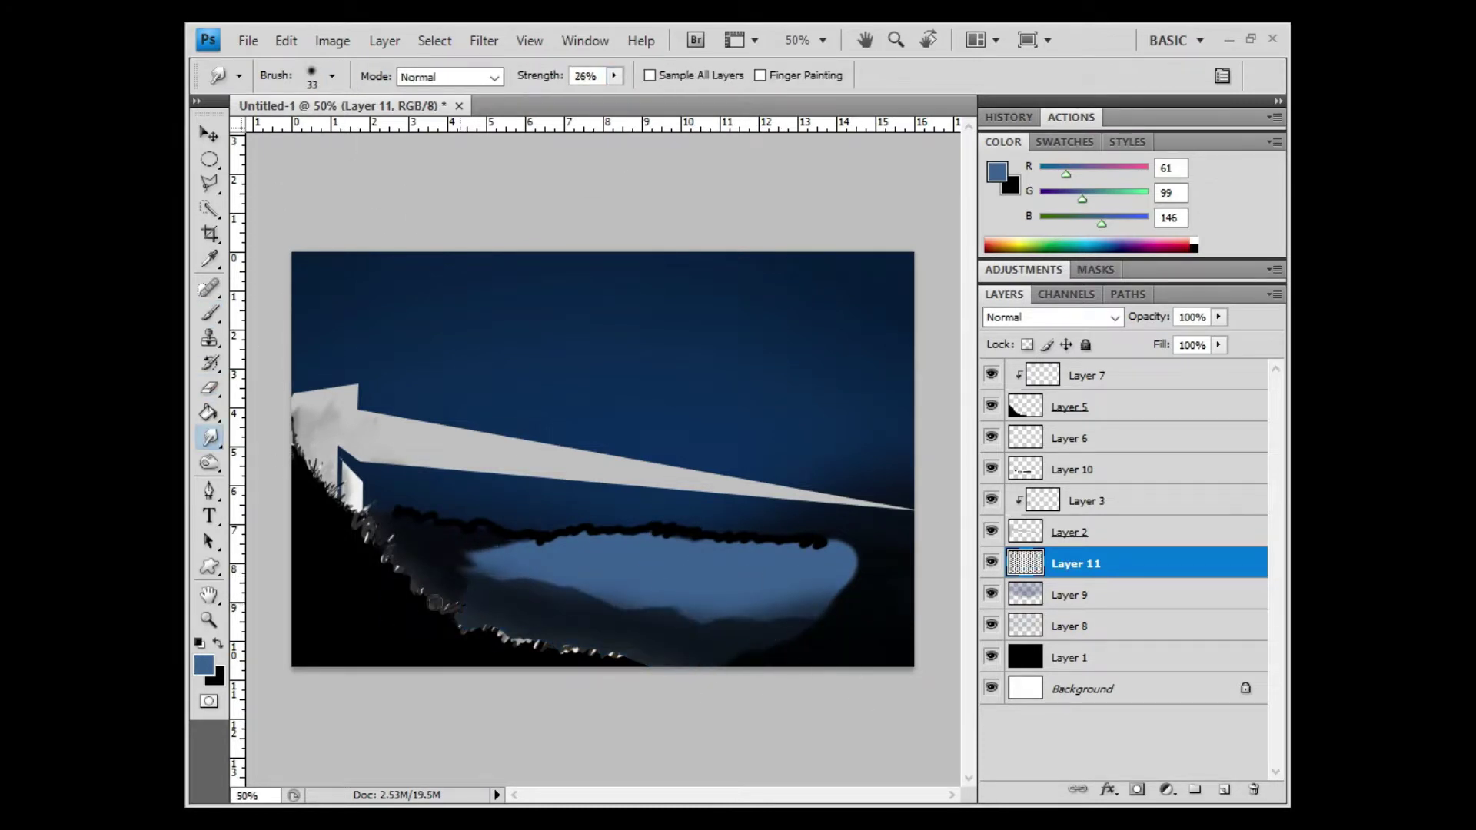
key(6)
key(2)
drag(653, 615, 515, 577)
mouse_move(884, 554)
mouse_down()
mouse_move(461, 554)
mouse_move(509, 542)
mouse_up()
Add a brighter blue glow over the mist on a new layer and fade it
key(e)
key(b)
key(ctrl+shift+alt+n)
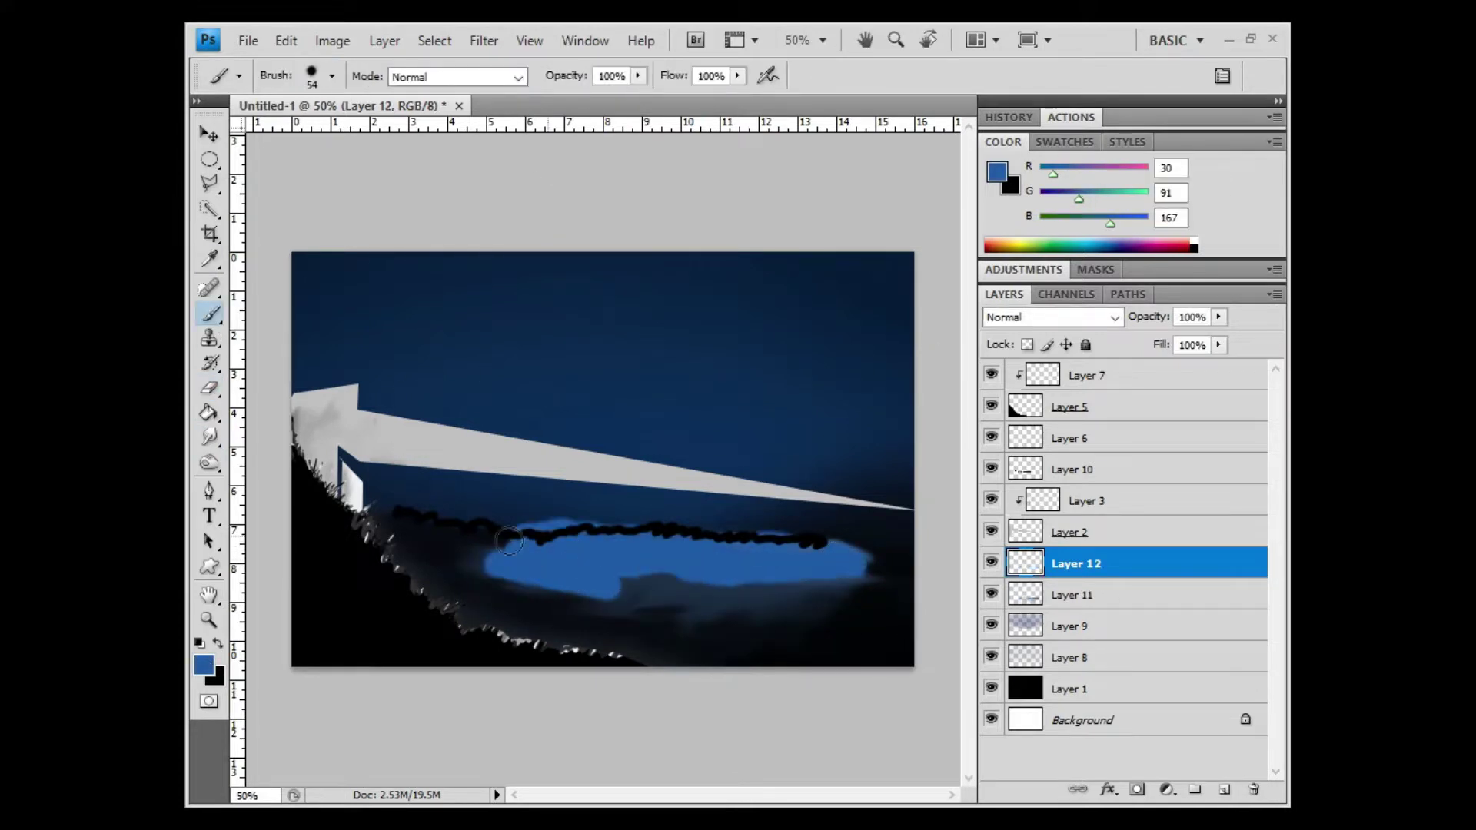
key(e)
drag(838, 569, 462, 554)
drag(799, 615, 585, 631)
Paint cyan reflection streaks in the water on a new layer above Layer 6
drag(758, 626, 476, 538)
key(i)
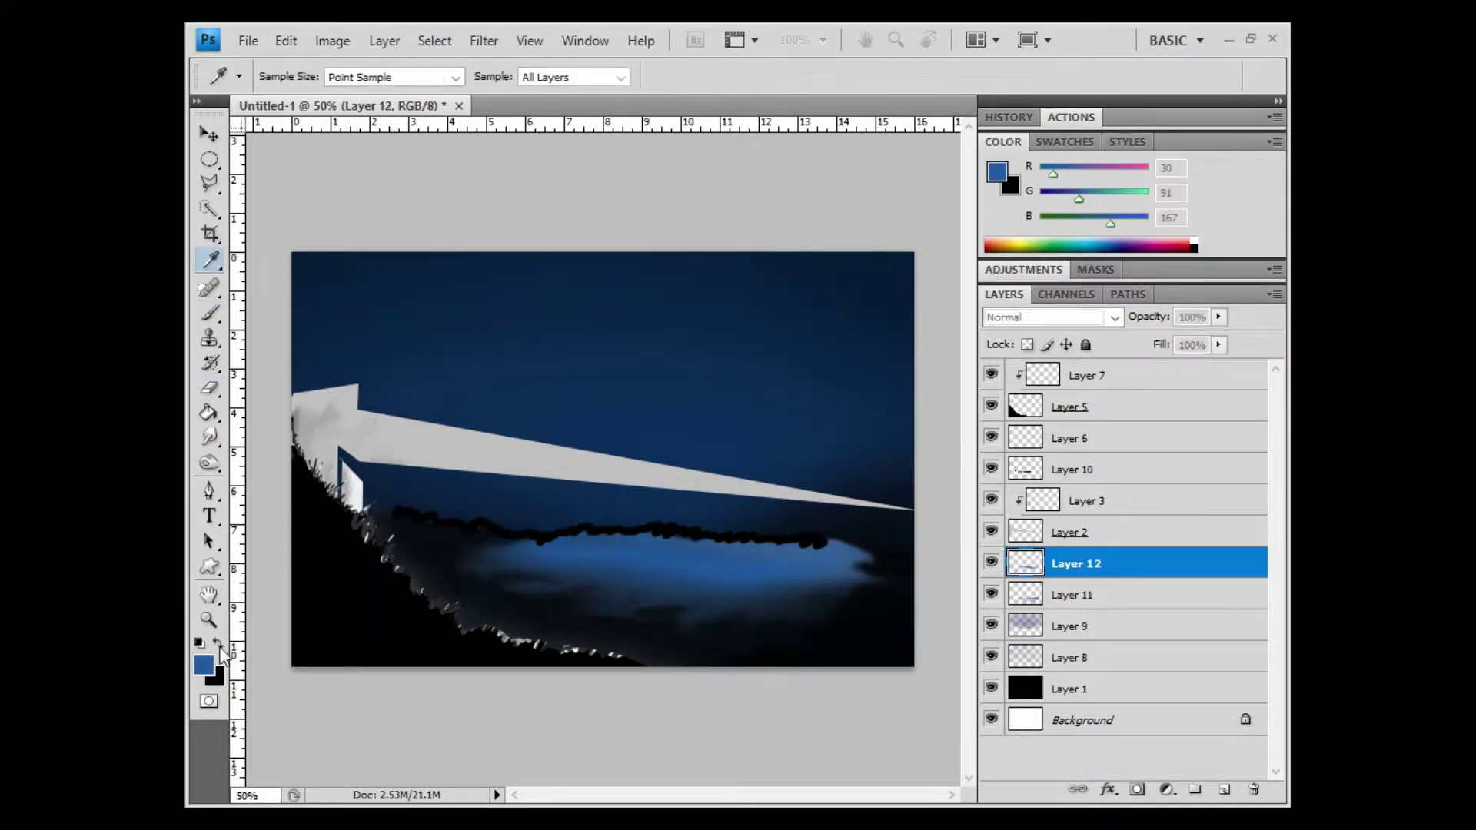
key(b)
click(1069, 438)
click(1224, 790)
drag(735, 554, 712, 634)
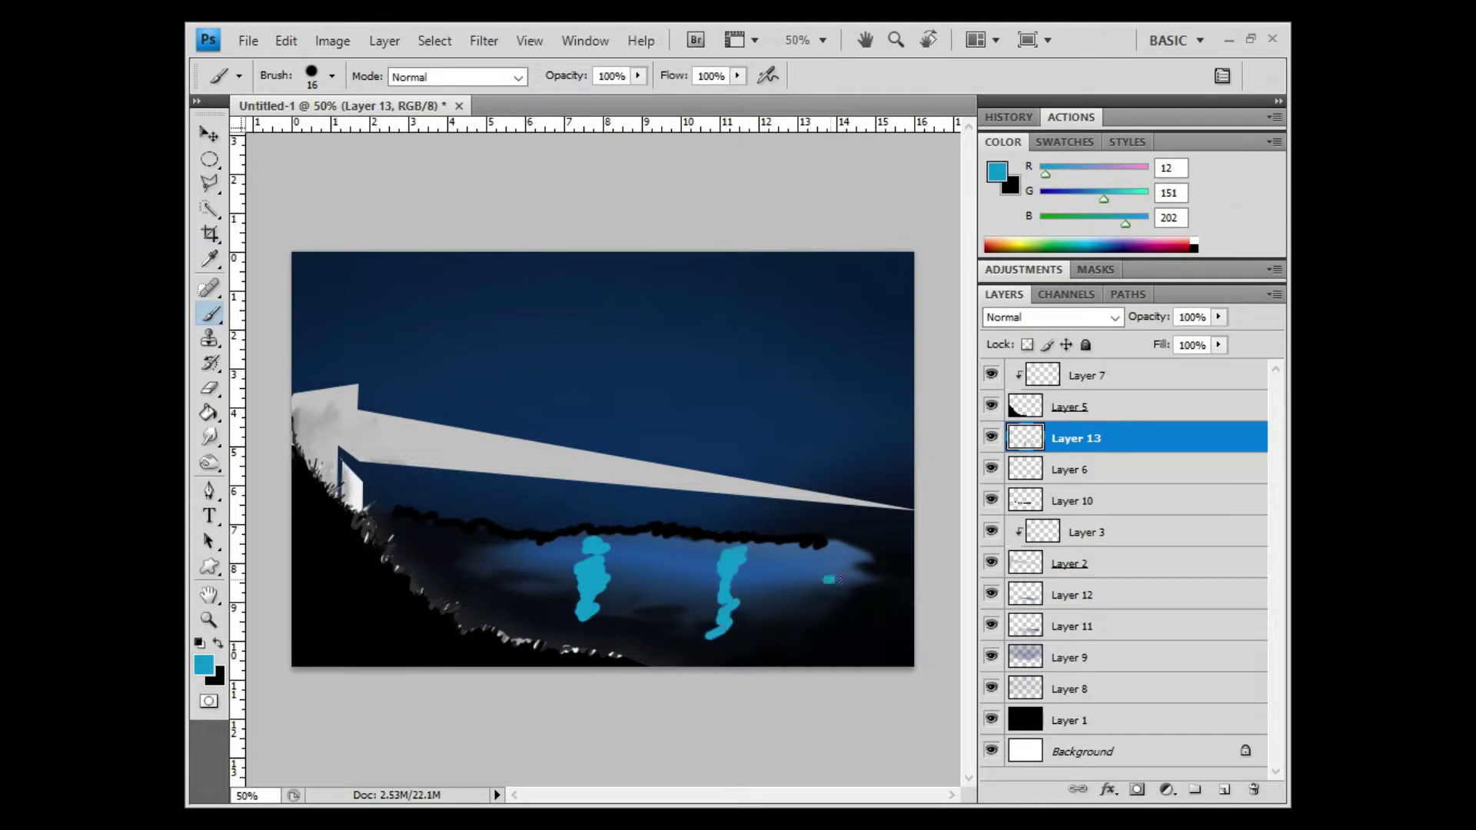
drag(811, 550, 831, 626)
drag(869, 538, 892, 627)
Smudge the cyan streaks into soft vertical reflections
key(e)
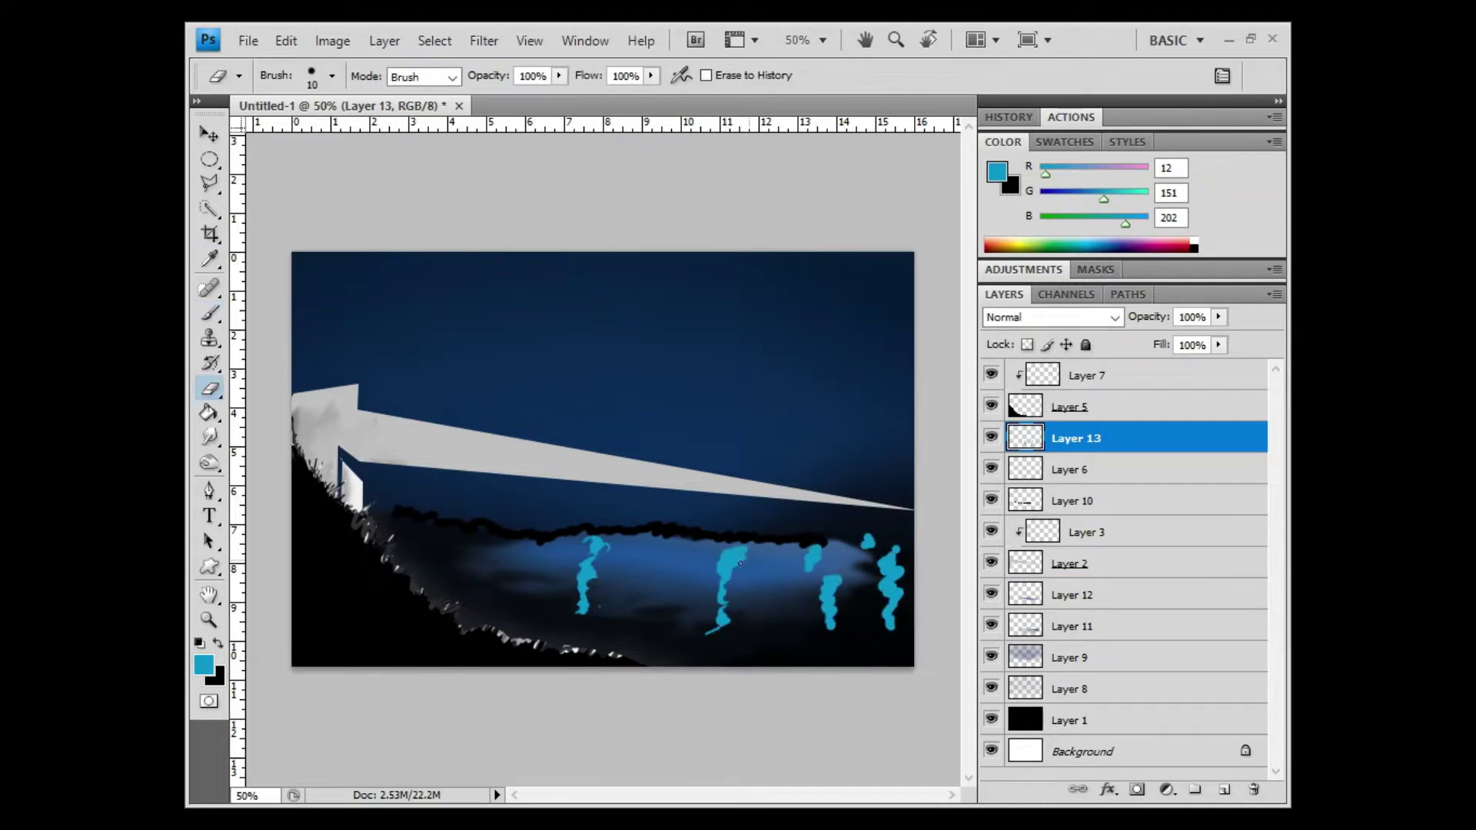
drag(868, 539, 891, 624)
key(r)
drag(588, 542, 584, 611)
drag(727, 549, 715, 635)
drag(811, 573, 813, 552)
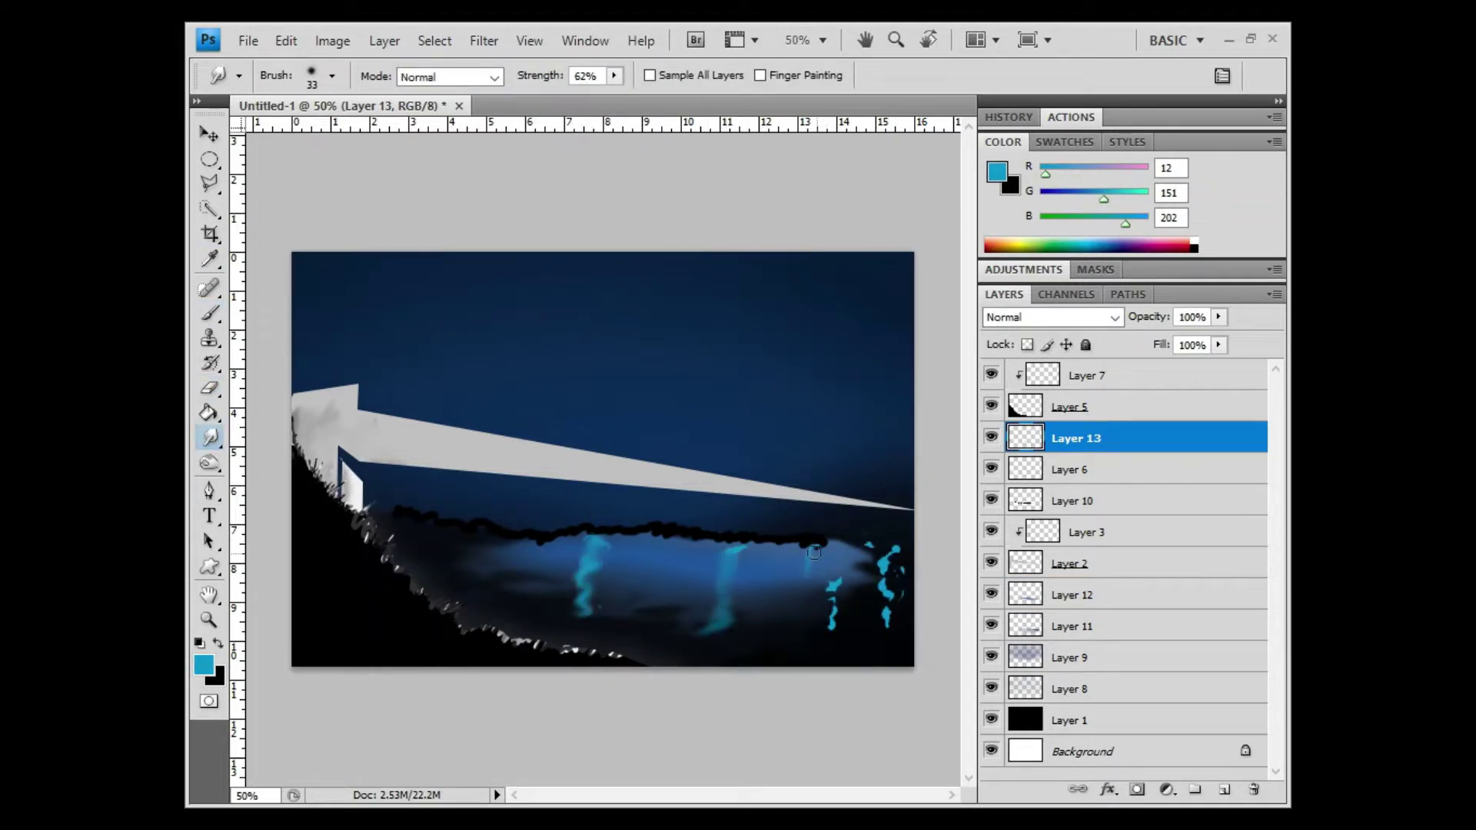
Paint an orange vertical reflection in the water and smudge it slightly
key(b)
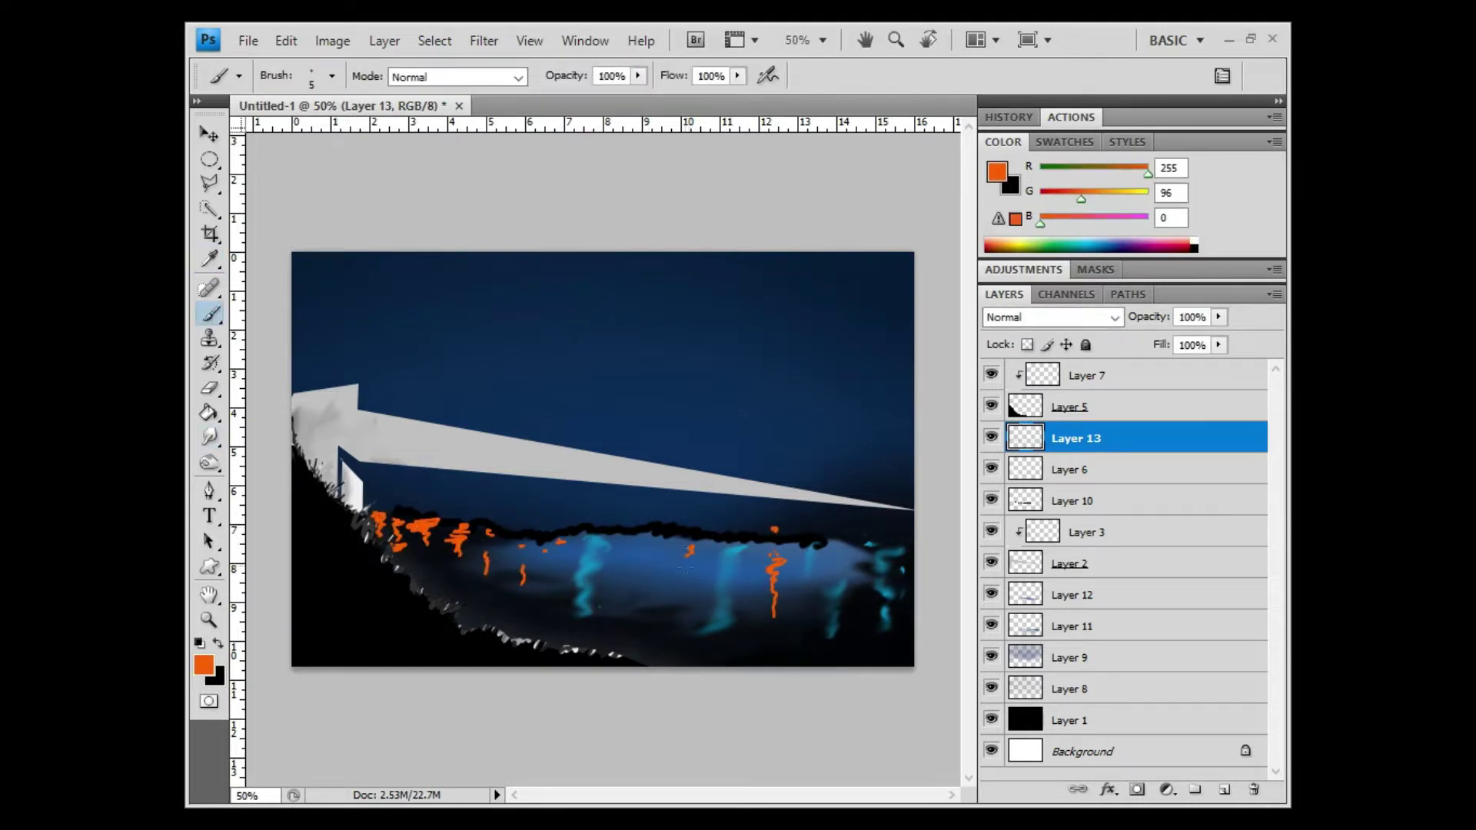
drag(688, 549, 682, 593)
key(e)
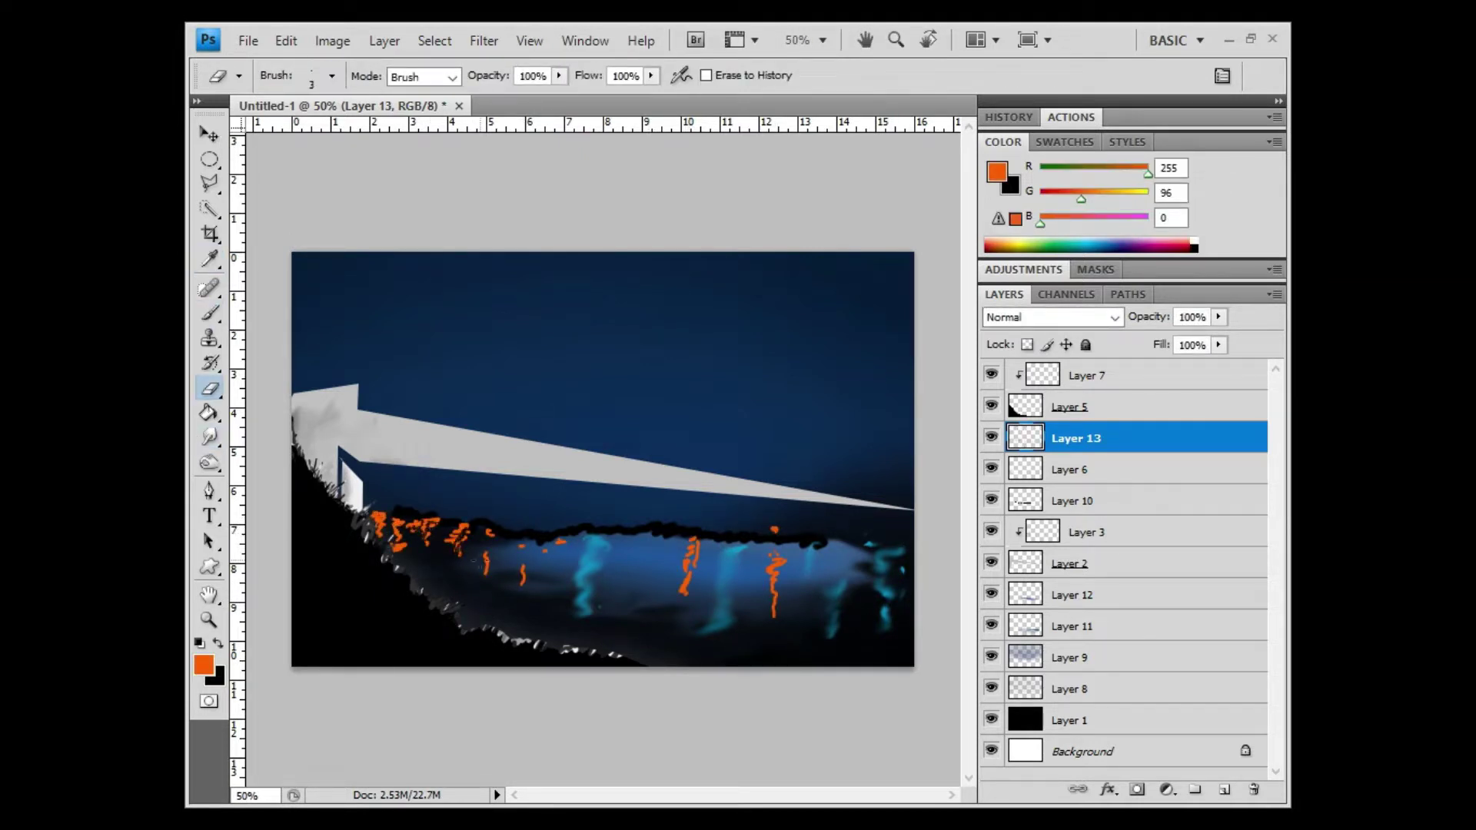
key(r)
mouse_move(486, 577)
mouse_down()
mouse_move(475, 531)
mouse_move(492, 592)
mouse_move(692, 638)
mouse_move(804, 619)
mouse_move(592, 550)
mouse_up()
On a new layer, paint light zigzag ripples across the water and smudge them into haze
key(ctrl+shift+alt+n)
key(b)
key(e)
mouse_move(638, 584)
mouse_down()
mouse_move(757, 615)
mouse_move(589, 583)
mouse_move(804, 625)
mouse_up()
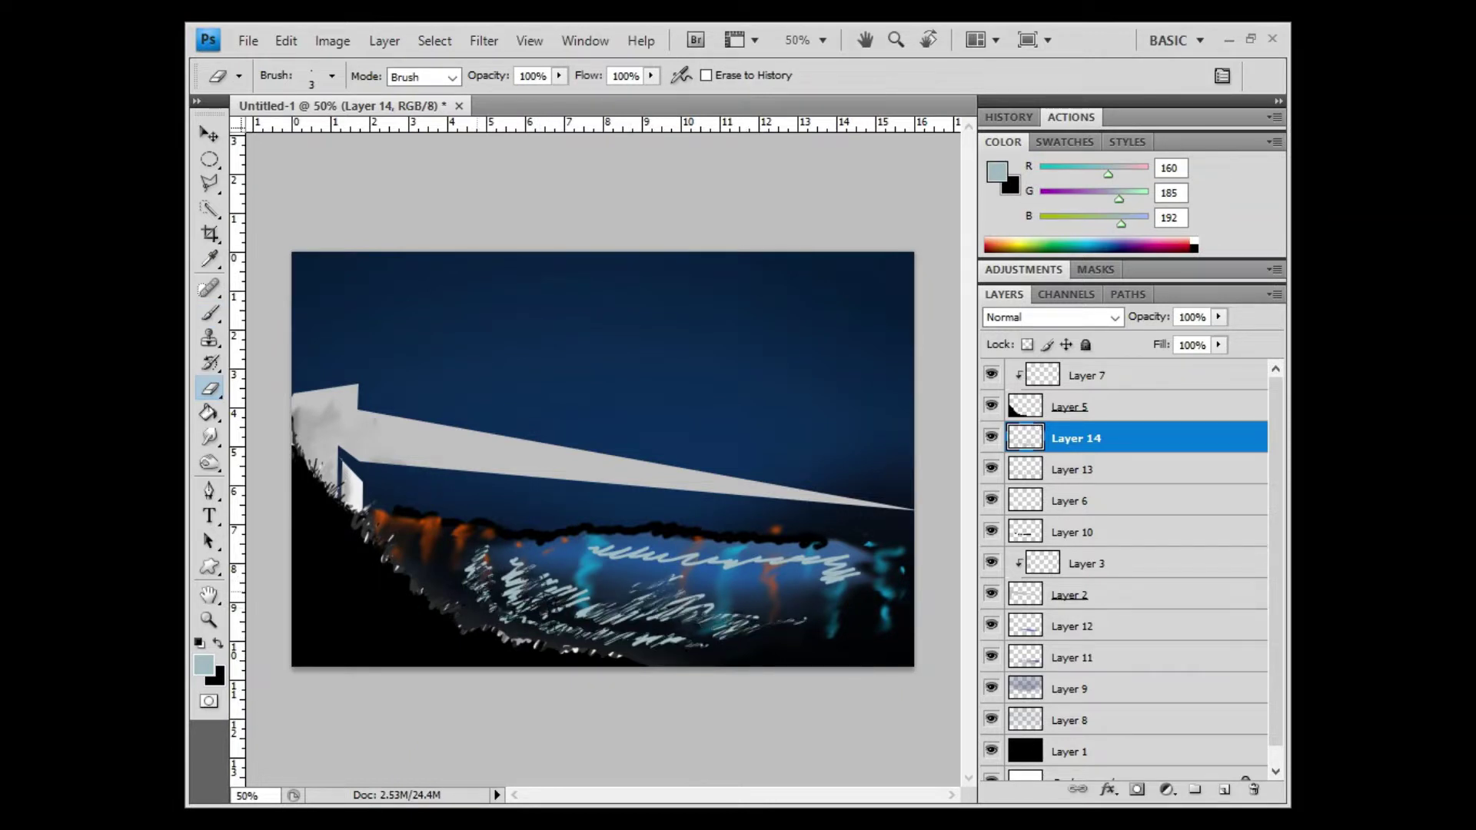
key(r)
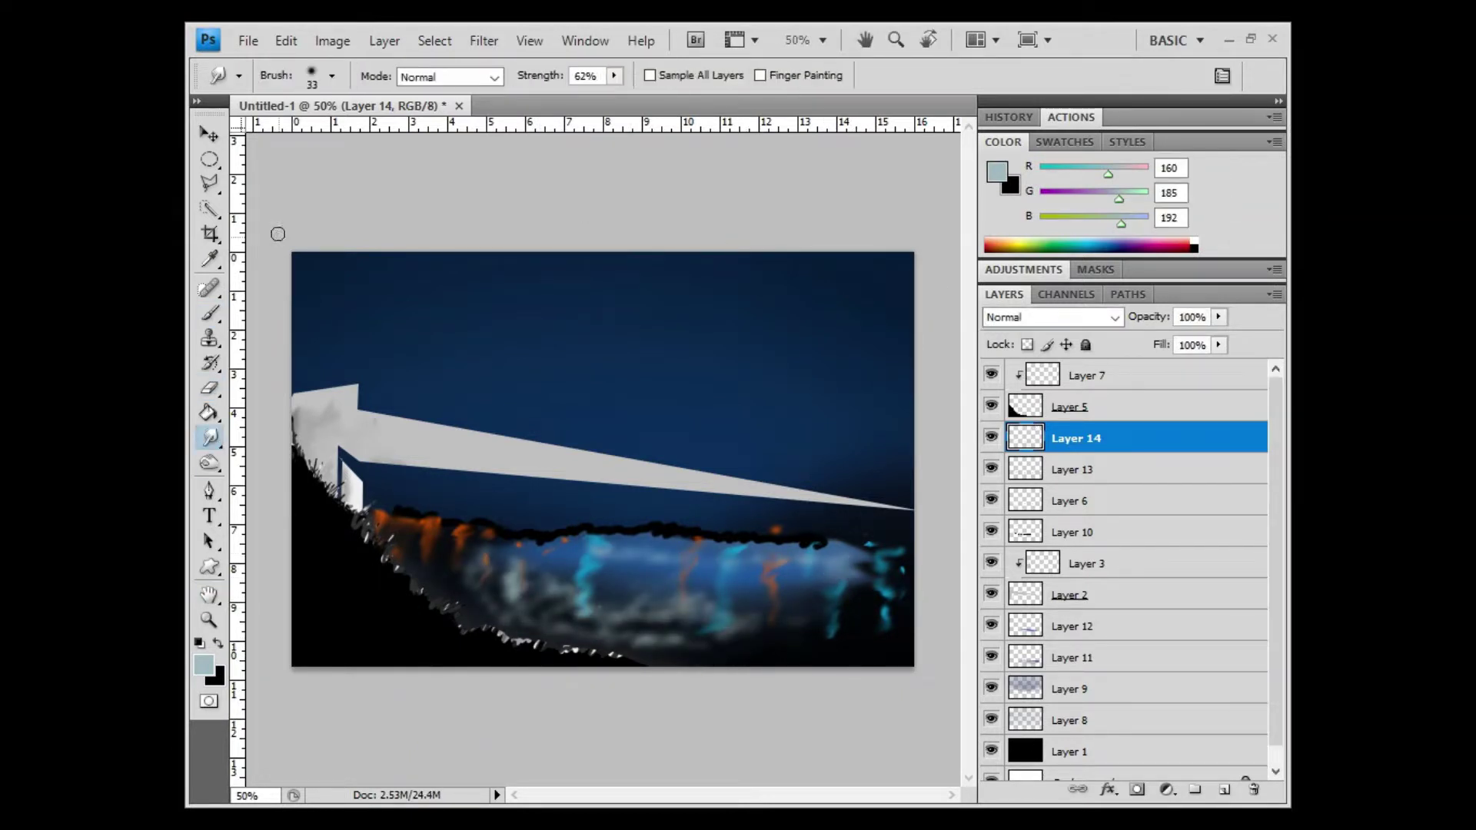
drag(823, 619, 561, 550)
drag(885, 608, 491, 580)
Undo the hazy smudging and paint a pale grey-blue stroke along the horizon on Layer 8
key(b)
key(ctrl+alt+z)
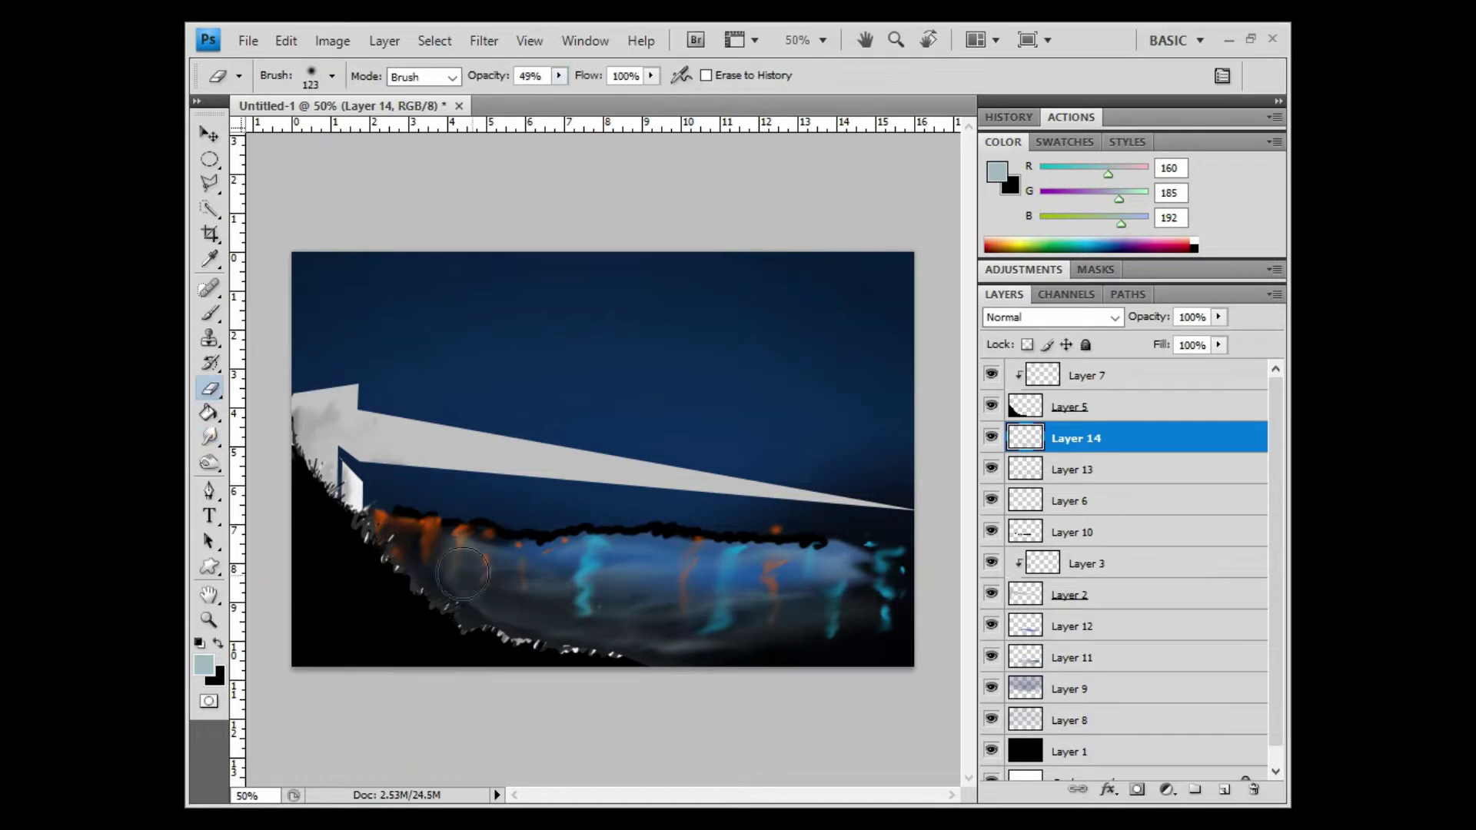
key(ctrl+alt+z)
click(1069, 752)
click(1073, 721)
mouse_move(365, 496)
mouse_down()
mouse_move(662, 534)
mouse_move(892, 542)
mouse_move(365, 500)
mouse_up()
Paint a pink glow along the horizon
key(e)
key(i)
key(b)
mouse_move(638, 523)
mouse_down()
mouse_move(900, 542)
mouse_move(362, 482)
mouse_up()
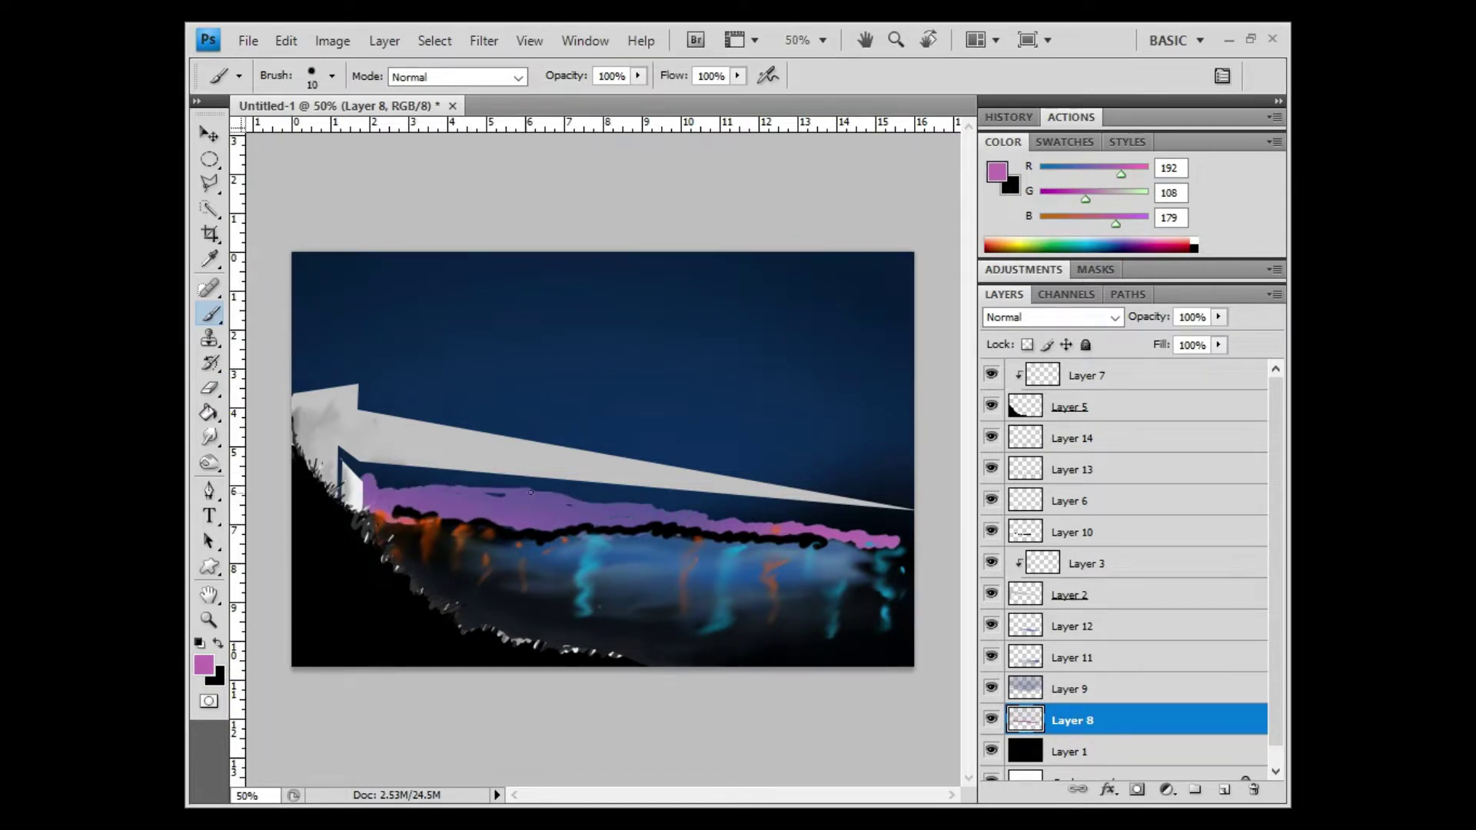
key(e)
On a new layer, brush orange sunset strokes and move Layer 16 above Layer 11
key(ctrl+shift+alt+n)
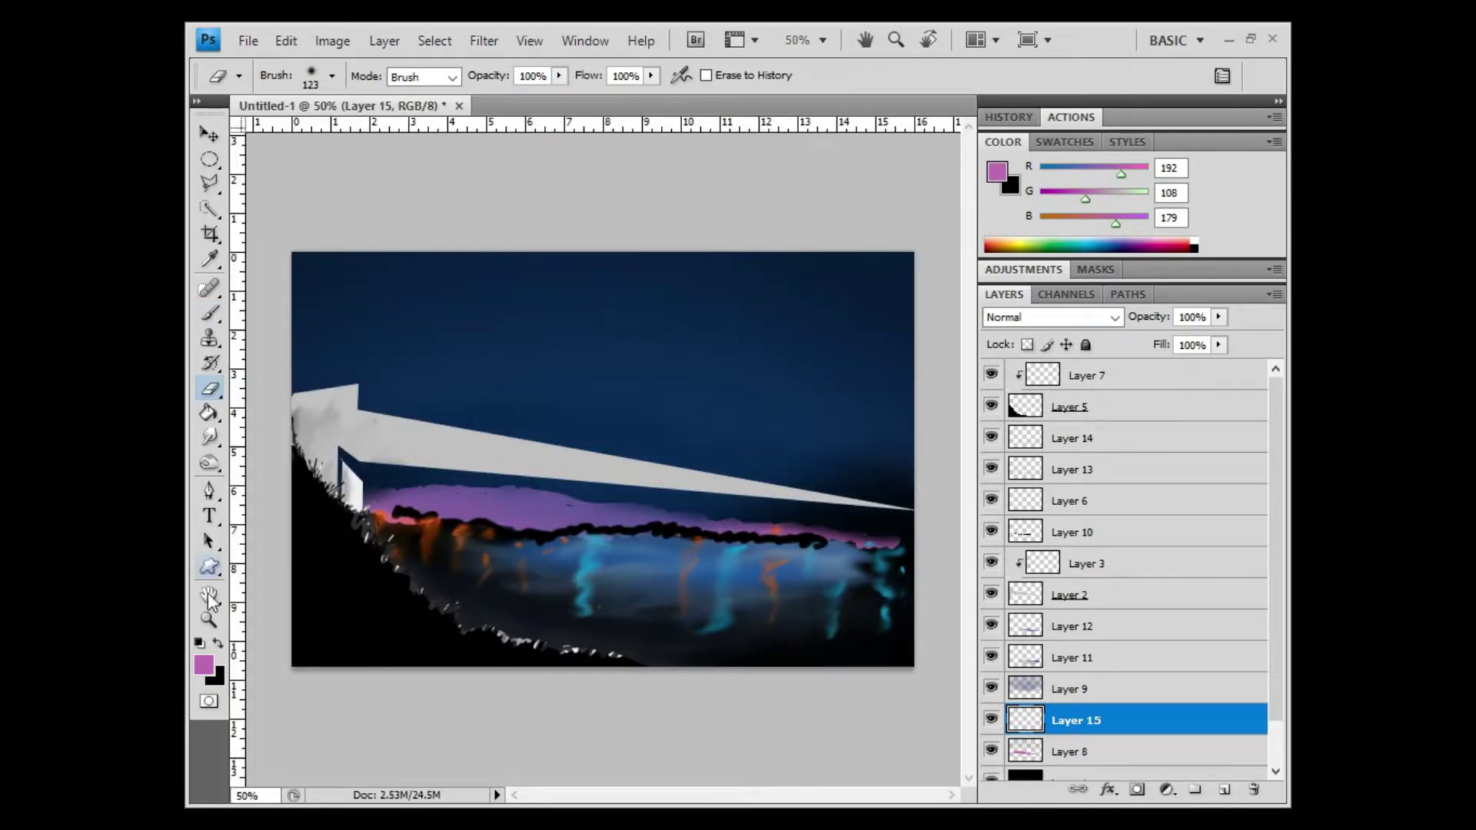
key(b)
key(e)
mouse_move(400, 497)
mouse_down()
mouse_move(539, 530)
mouse_move(569, 492)
mouse_move(392, 508)
mouse_up()
click(1225, 790)
key(b)
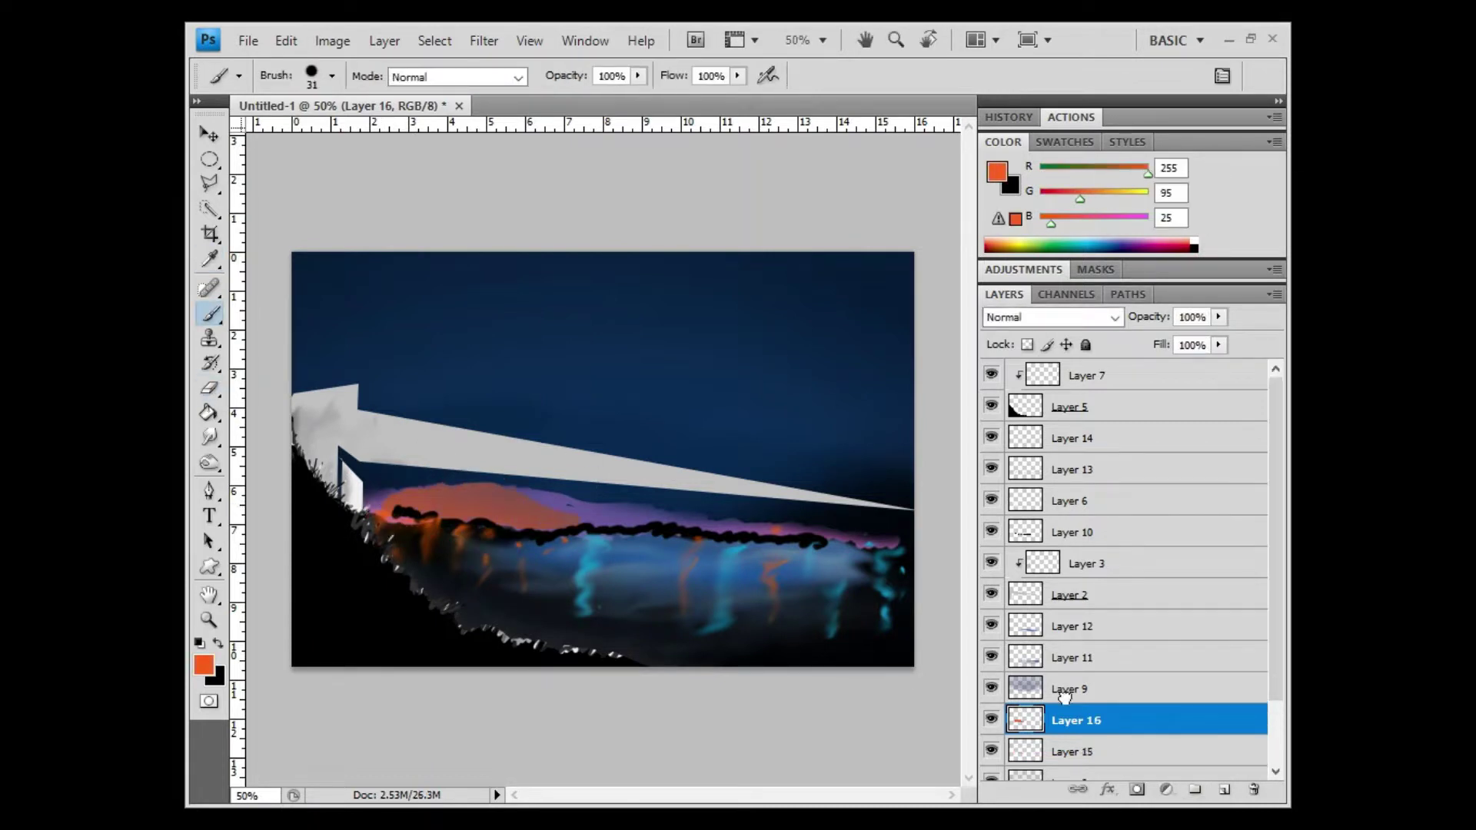
drag(1065, 696, 1065, 644)
On a new layer, paint a light-blue band above the sunset, then erase it away
key(r)
click(1069, 721)
key(ctrl+shift+alt+n)
key(i)
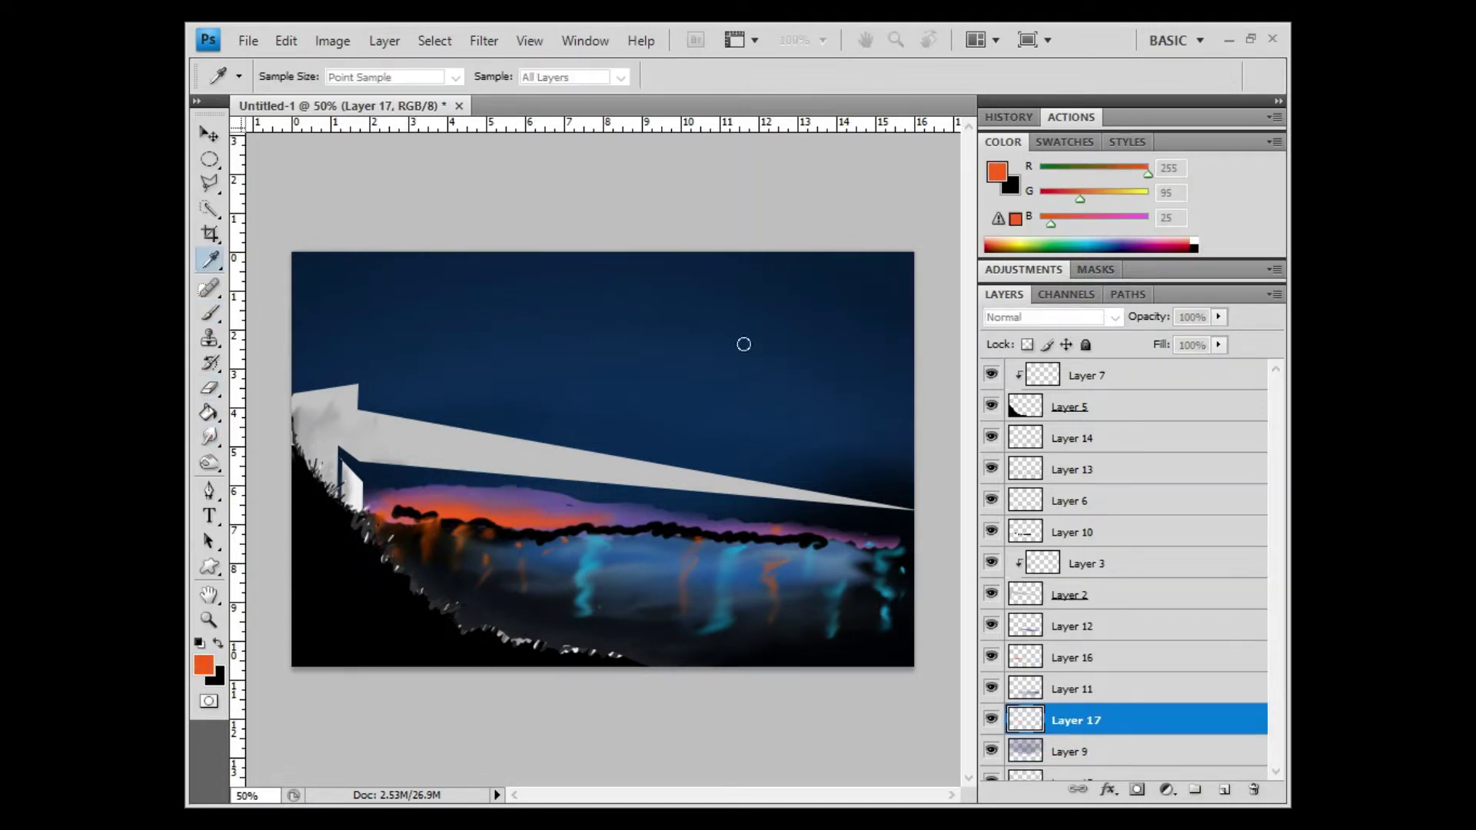
key(z)
double_click(492, 515)
key(b)
drag(254, 308, 923, 346)
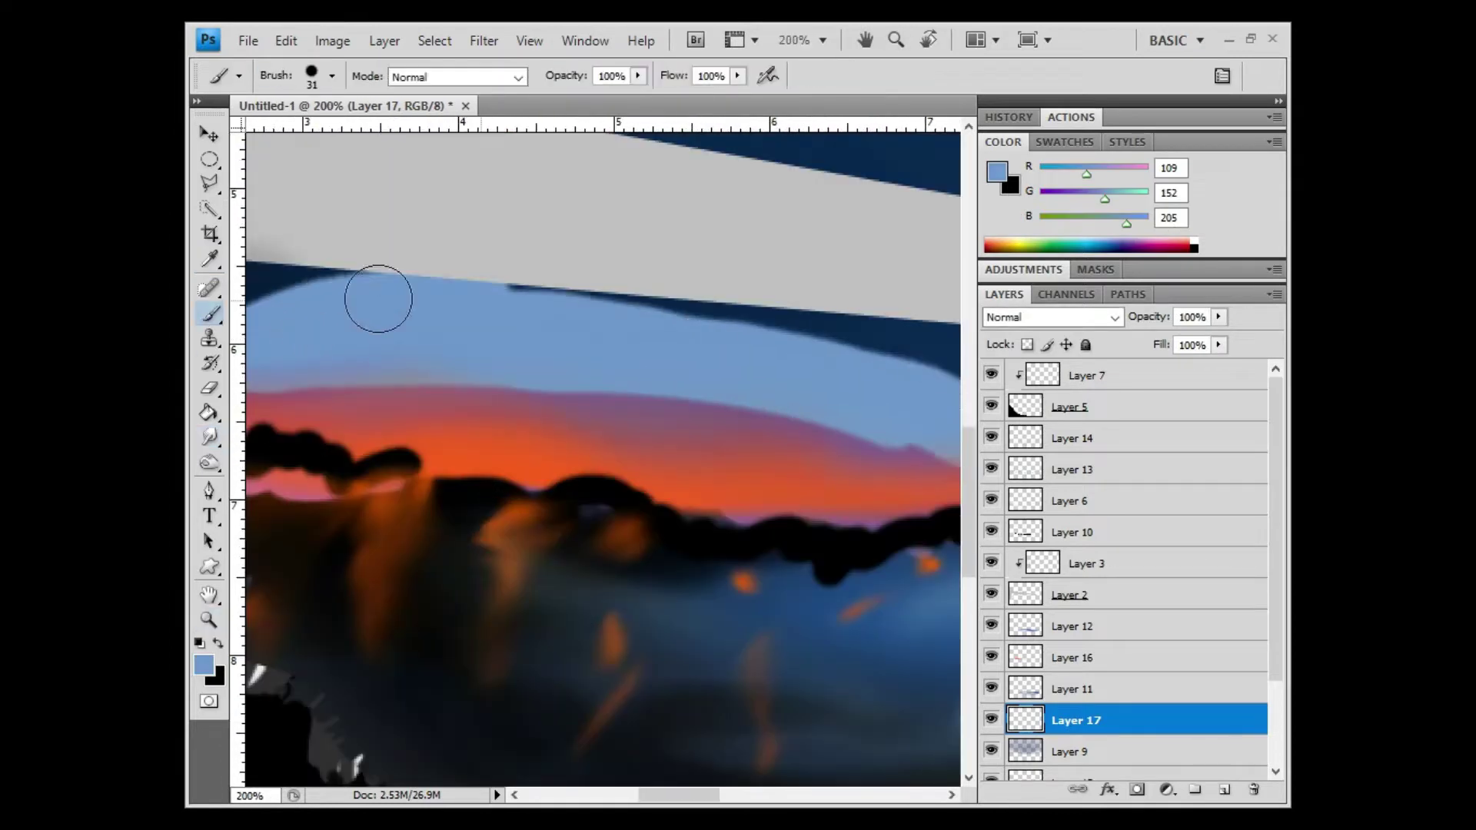
key(e)
drag(262, 362, 923, 369)
mouse_move(923, 292)
mouse_down()
mouse_move(262, 323)
mouse_move(953, 361)
mouse_up()
On Layer 8, lay a muted purple band along the horizon and thin it out
scroll(1123, 615, down, 3)
click(1073, 703)
key(b)
alt+click(523, 378)
scroll(615, 461, left, 5)
key(e)
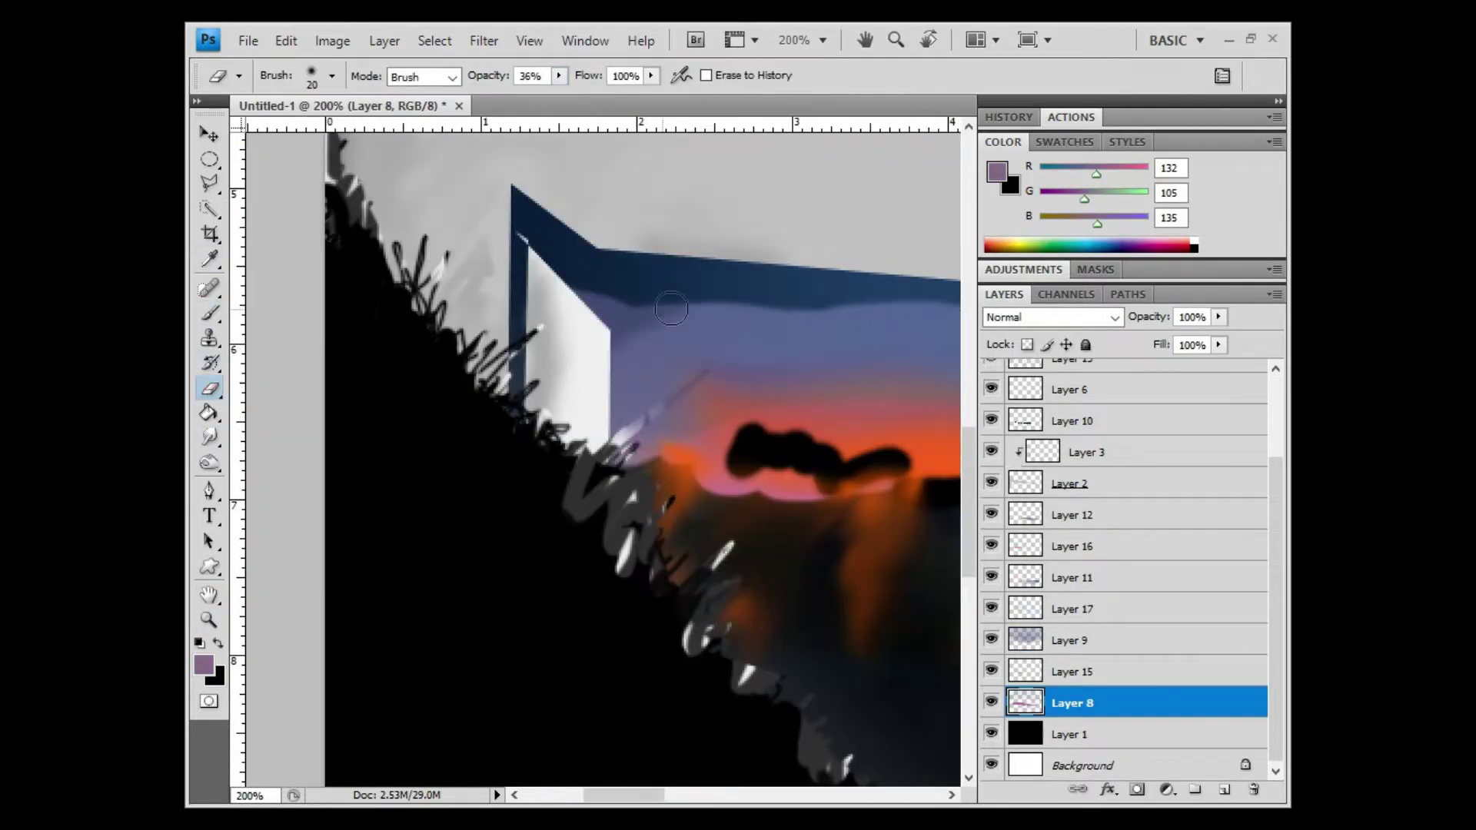
drag(646, 331, 789, 313)
scroll(653, 699, right, 5)
drag(523, 338, 900, 361)
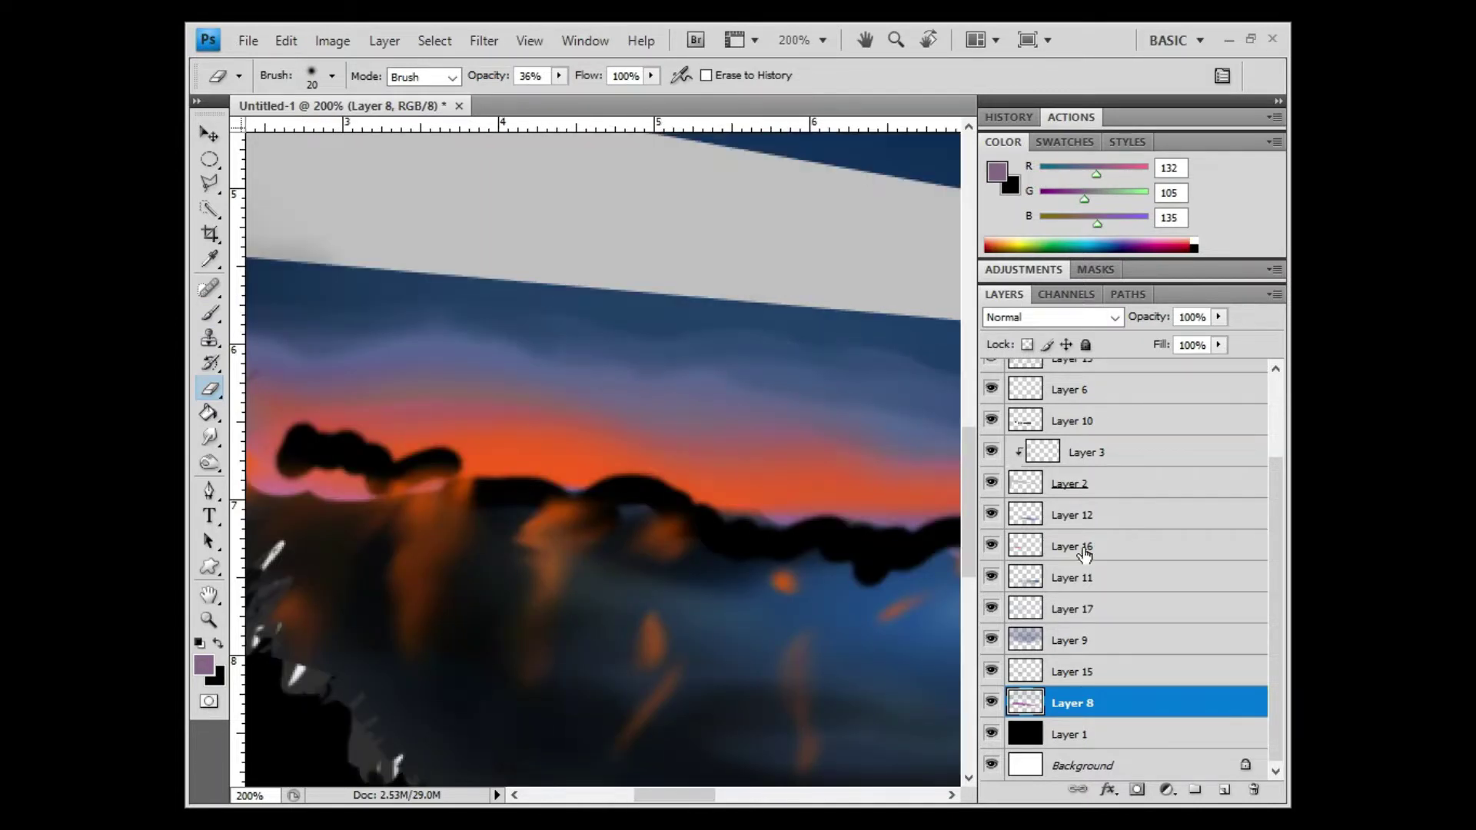
Paint a smooth black shoreline along the horizon on Layer 10 at 100% zoom
click(1073, 421)
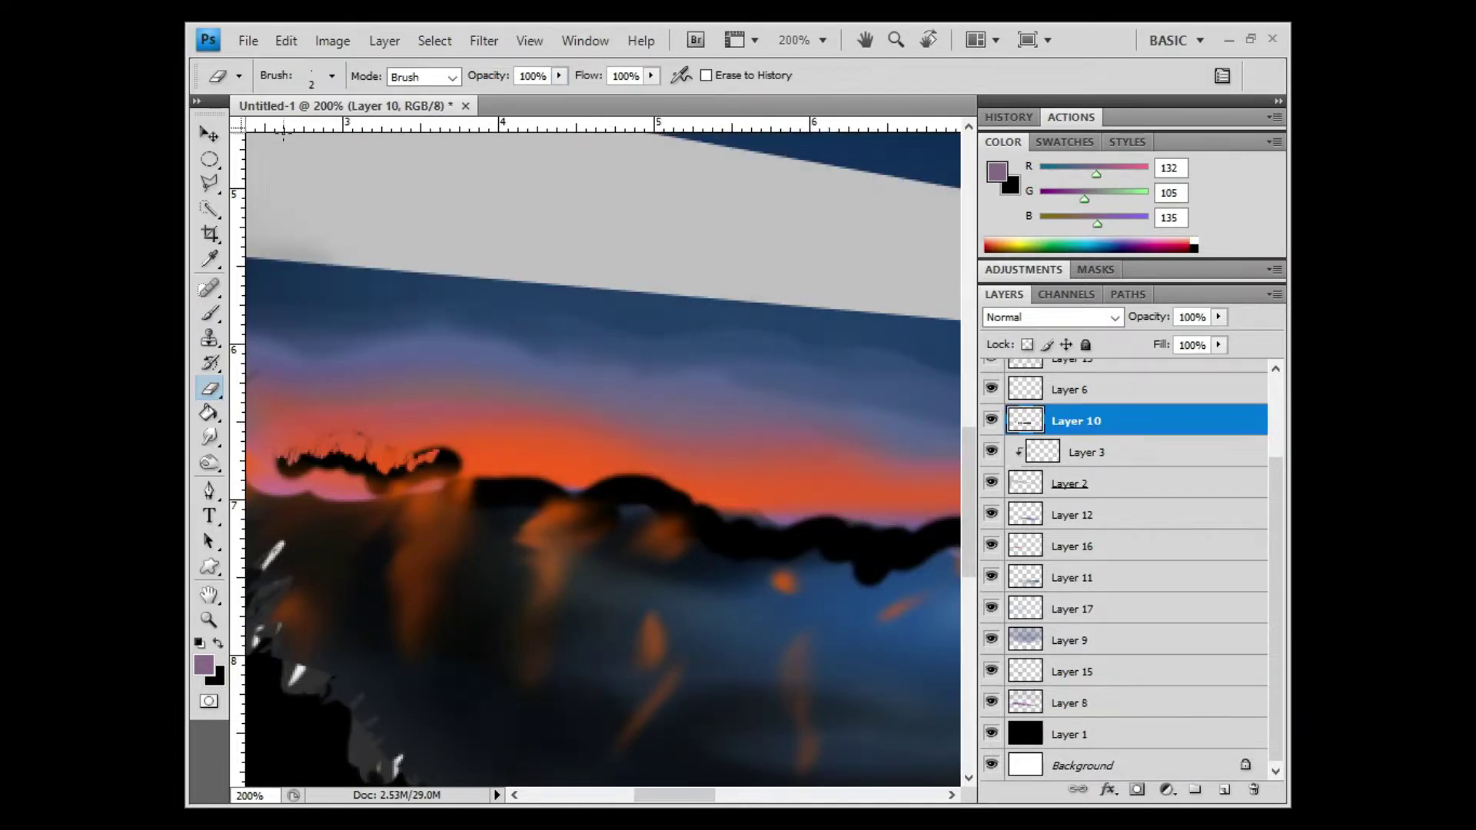
click(991, 420)
key(z)
alt+click(407, 283)
key(b)
key(x)
click(991, 420)
drag(369, 461, 953, 492)
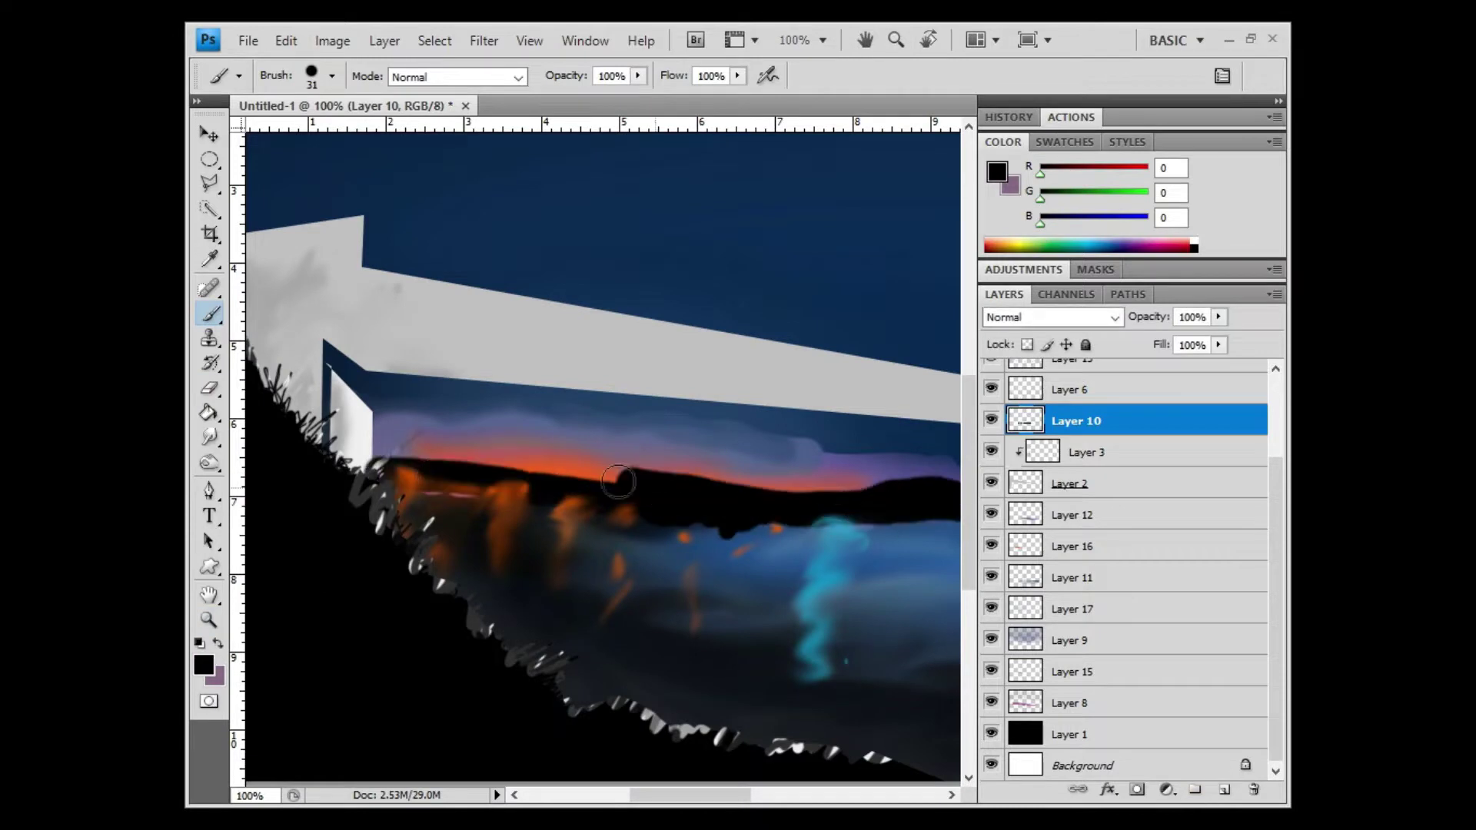
Trim the top edge of the dark shoreline band on Layer 10
scroll(1115, 538, up, 1)
click(1077, 508)
scroll(1115, 538, up, 2)
click(1076, 564)
scroll(599, 454, right, 10)
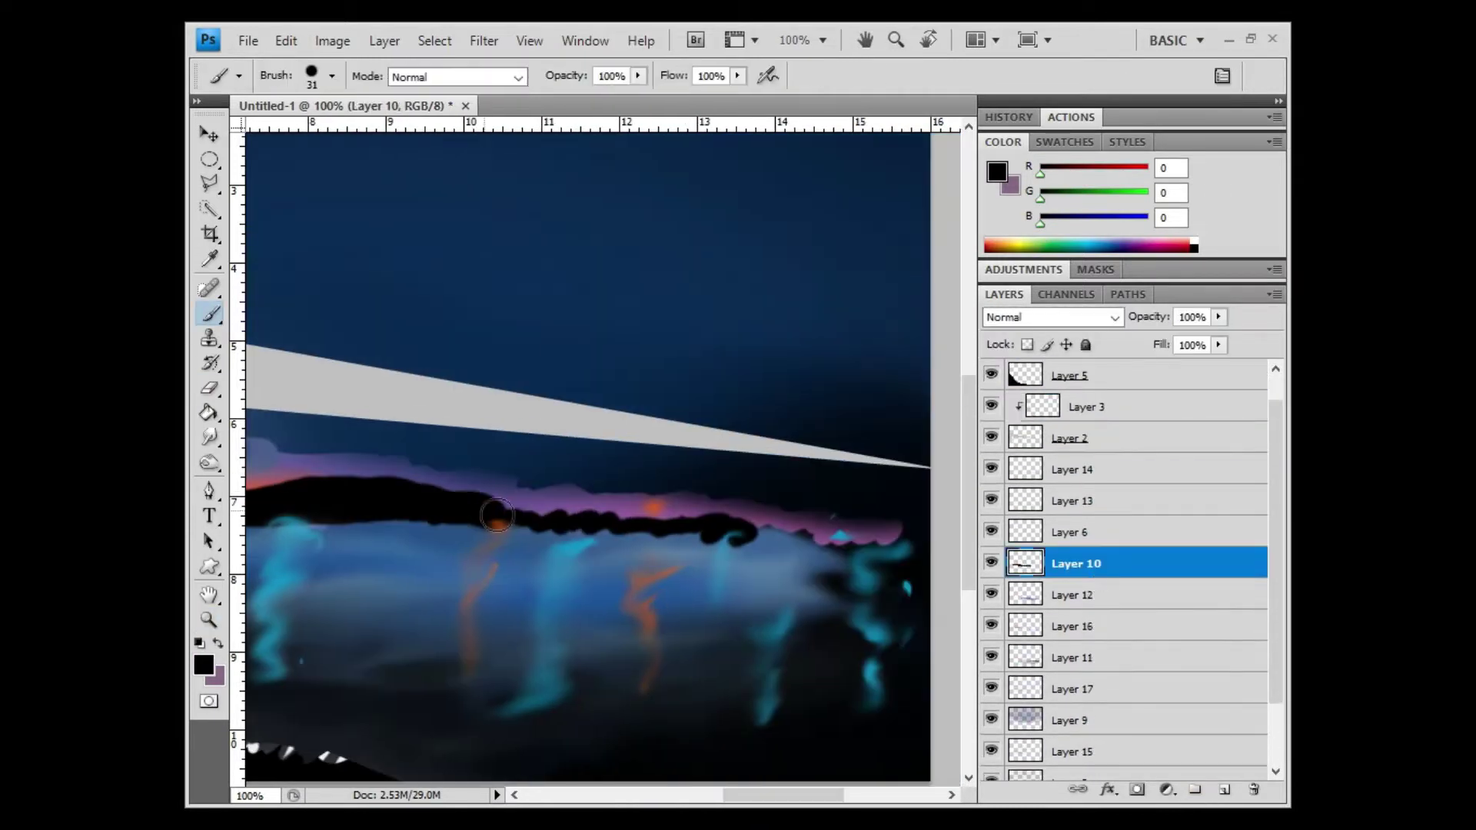
key(e)
drag(363, 485, 800, 531)
scroll(800, 530, left, 10)
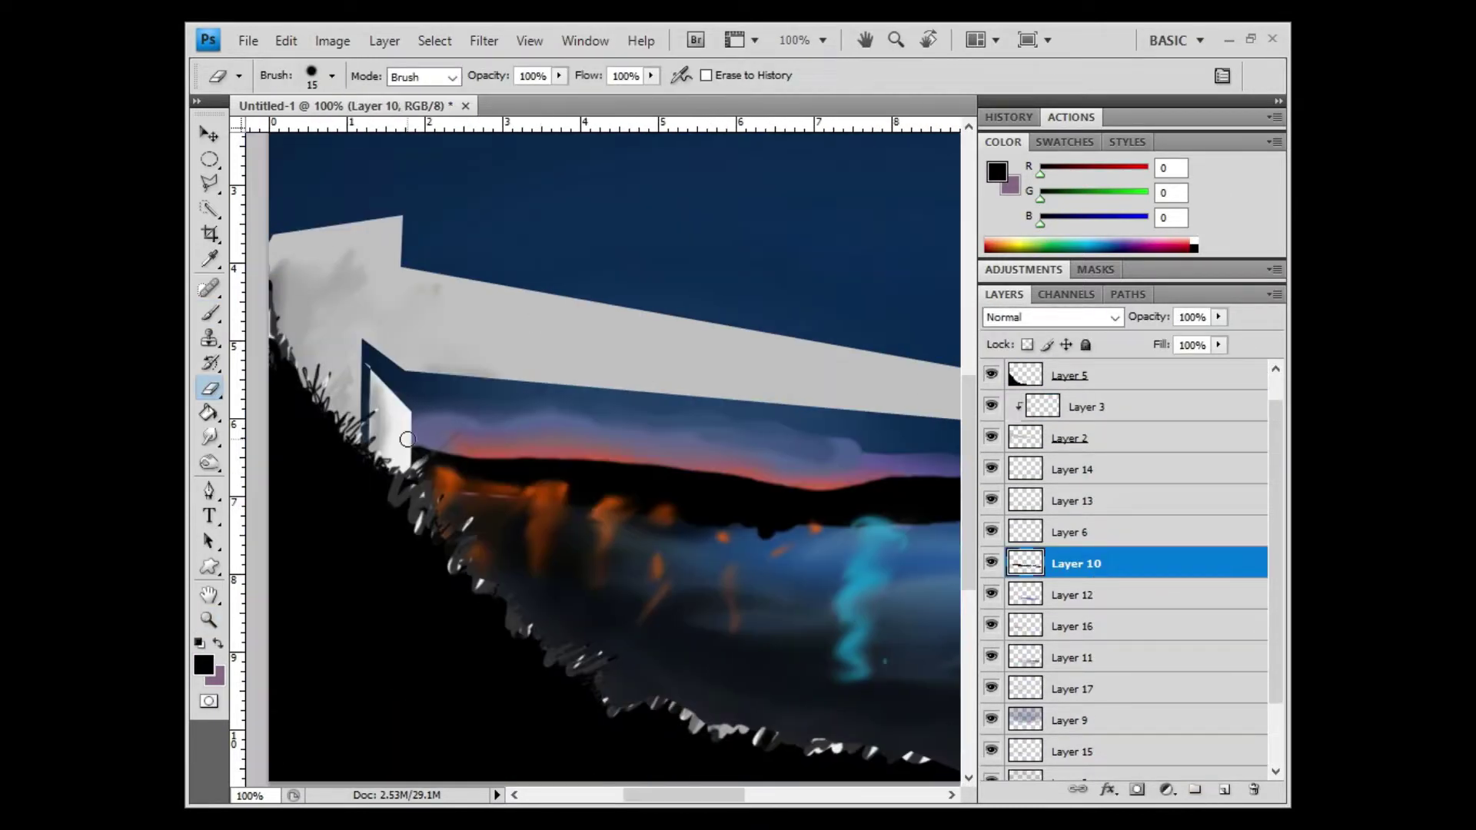
drag(404, 454, 884, 481)
Touch up the shoreline with one more black brush stroke
key(b)
scroll(692, 500, right, 10)
drag(449, 500, 942, 512)
key(e)
scroll(1041, 525, down, 3)
Erase some of the purple glow on Layer 8 and sample the sunset orange
click(1042, 525)
click(1077, 578)
click(1077, 702)
mouse_move(465, 461)
mouse_down()
mouse_move(954, 499)
mouse_move(594, 471)
mouse_up()
scroll(594, 471, left, 10)
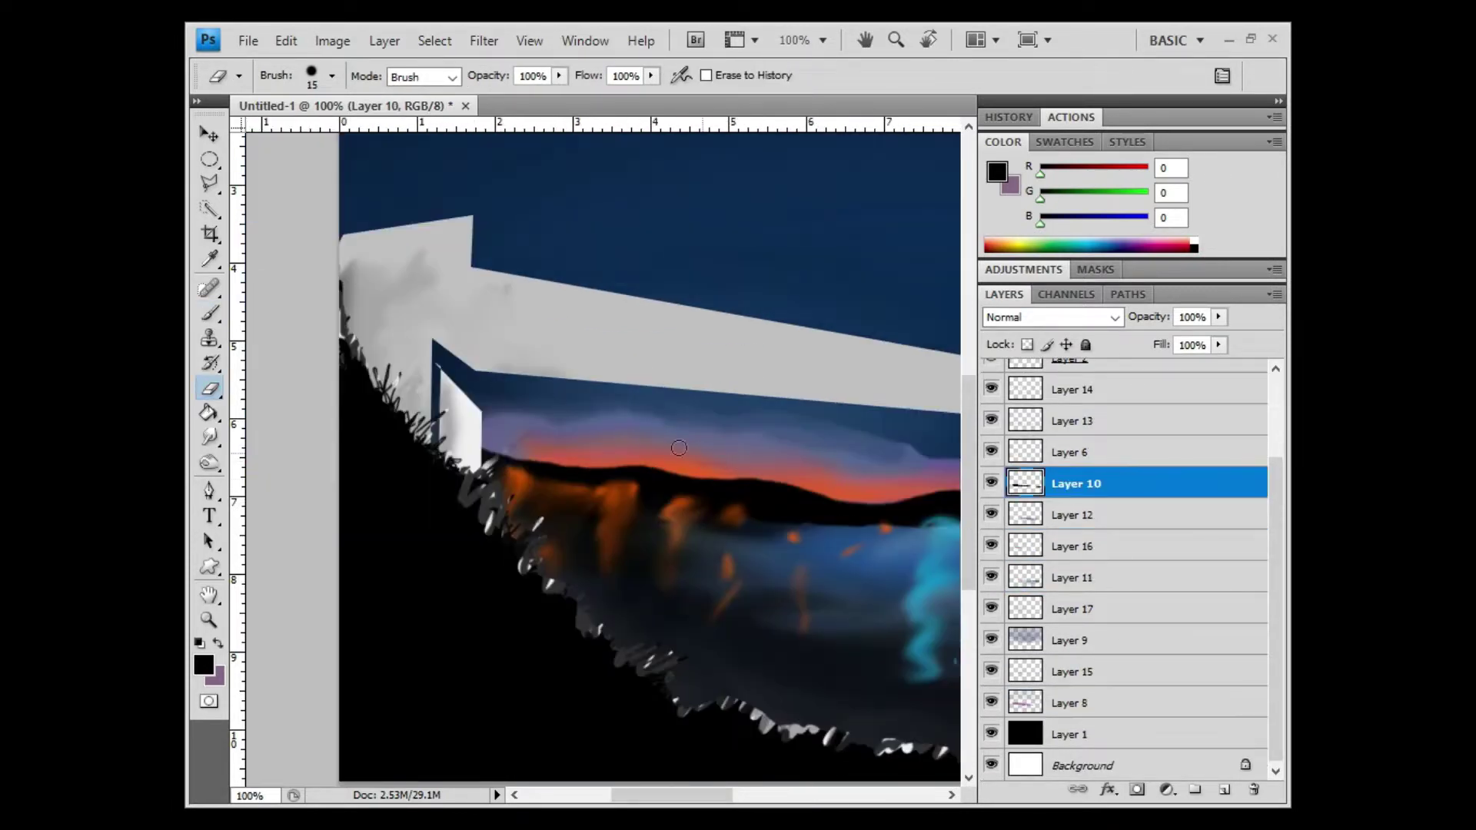
alt+click(735, 469)
Add a new layer above Layer 10 and set a small black brush for detail
key(b)
key(ctrl+shift+alt+n)
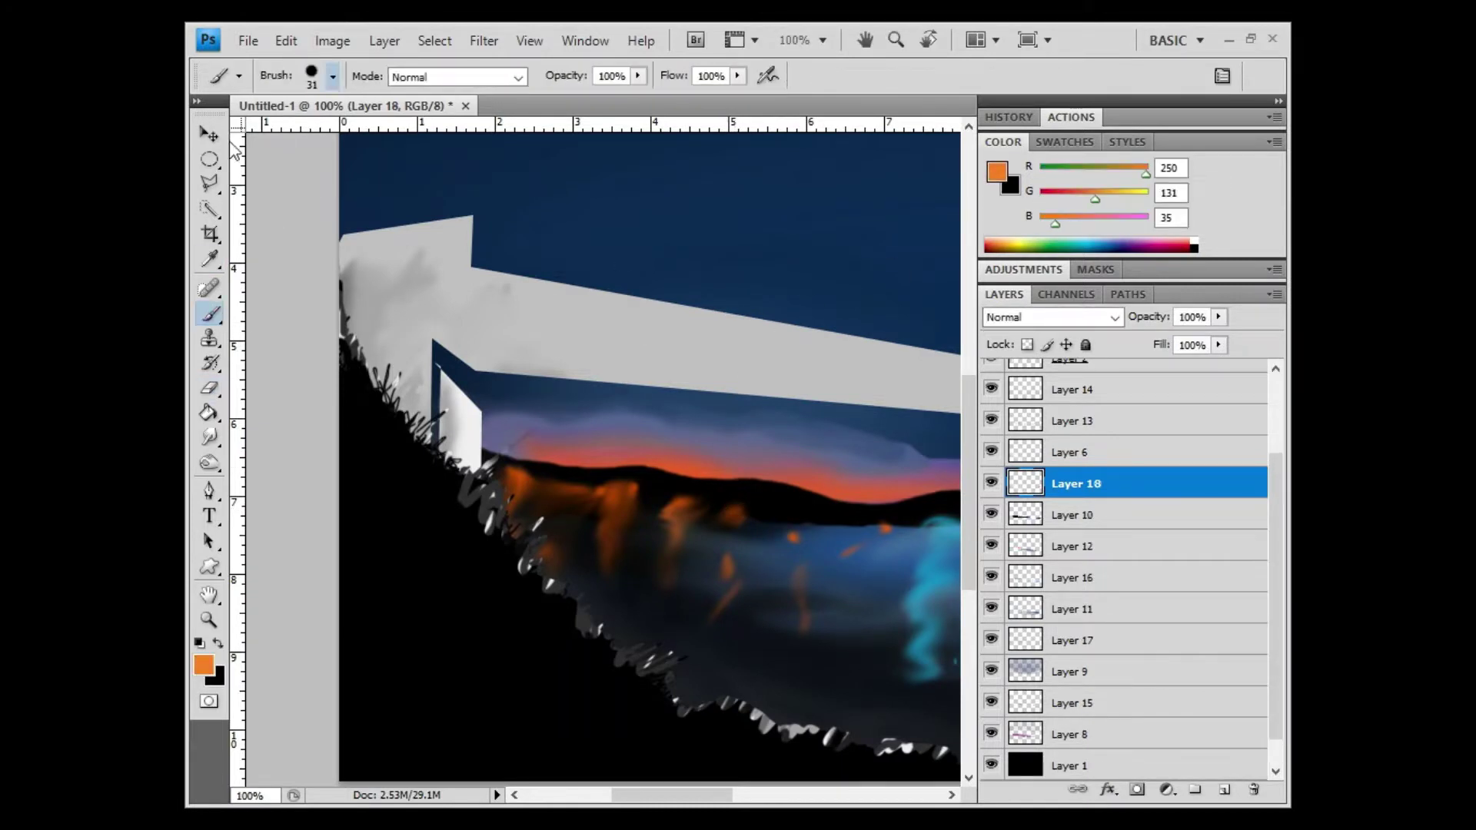
scroll(759, 779, right, 5)
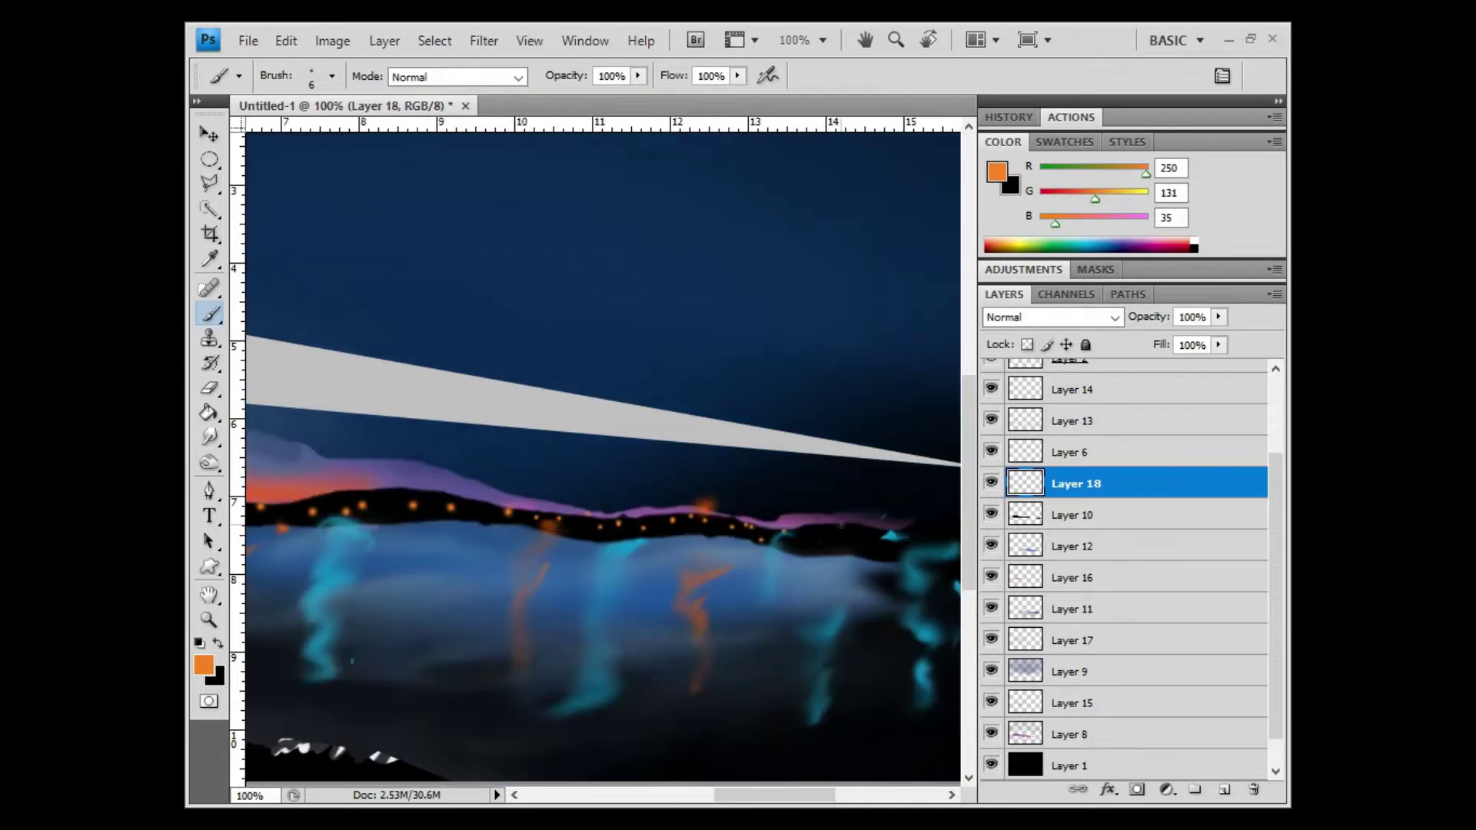
scroll(604, 454, right, 3)
scroll(604, 453, left, 8)
key(alt+bracketleft)
key(x)
key(bracketleft)
key(bracketleft)
key(bracketleft)
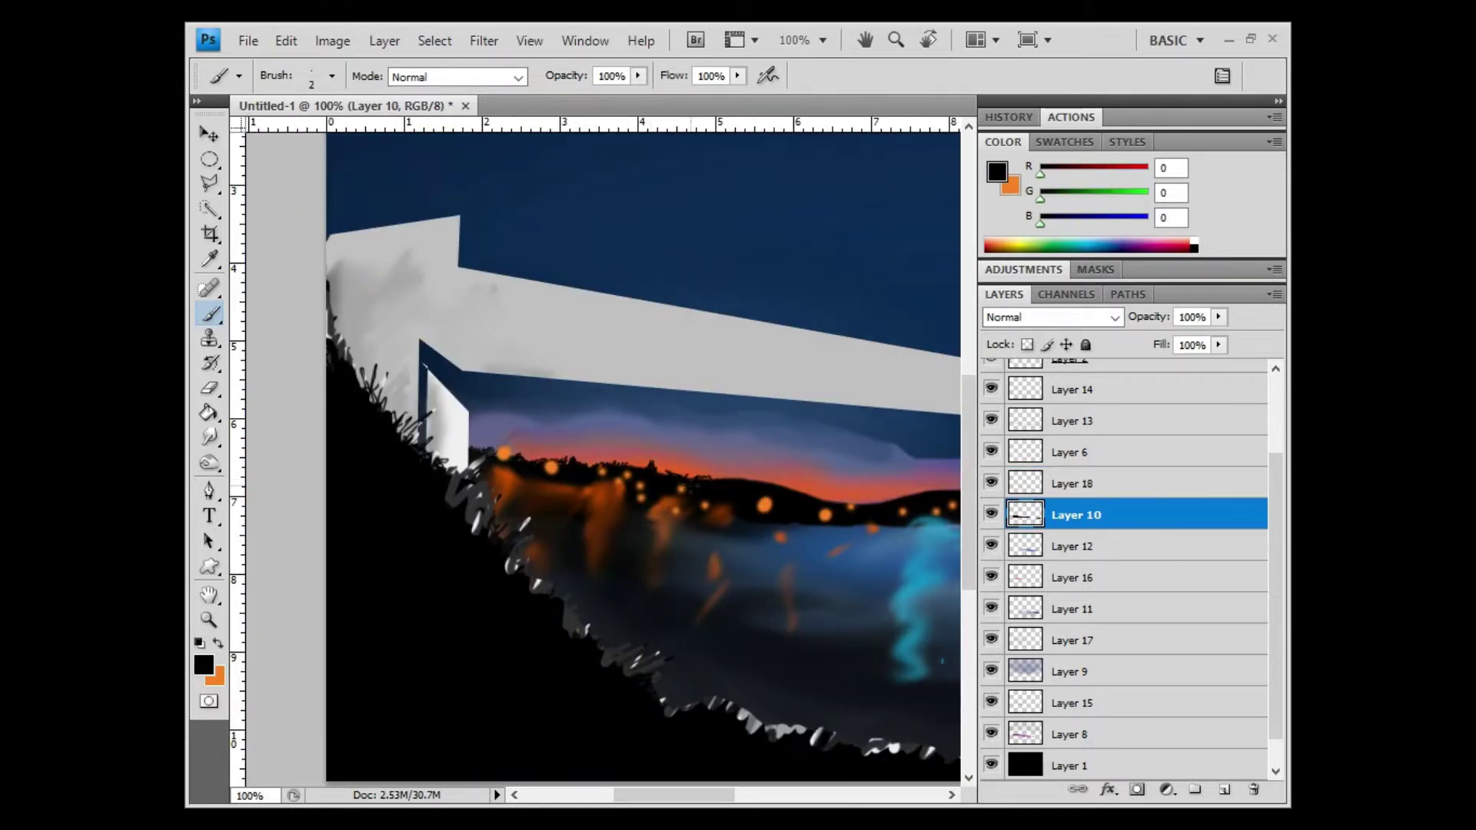
Brush a yellow glow band along the water's edge
scroll(603, 454, right, 3)
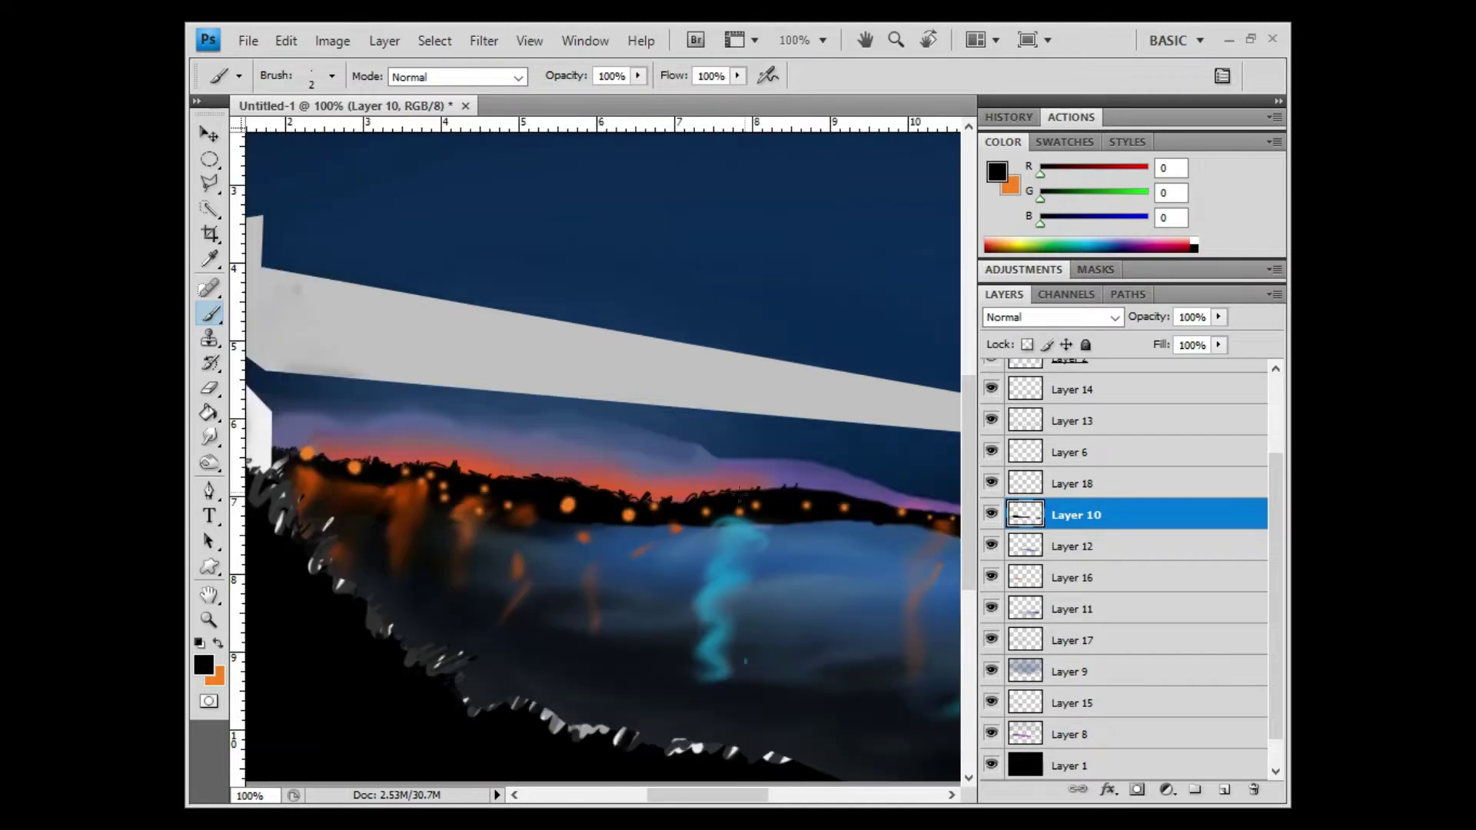
scroll(876, 495, right, 6)
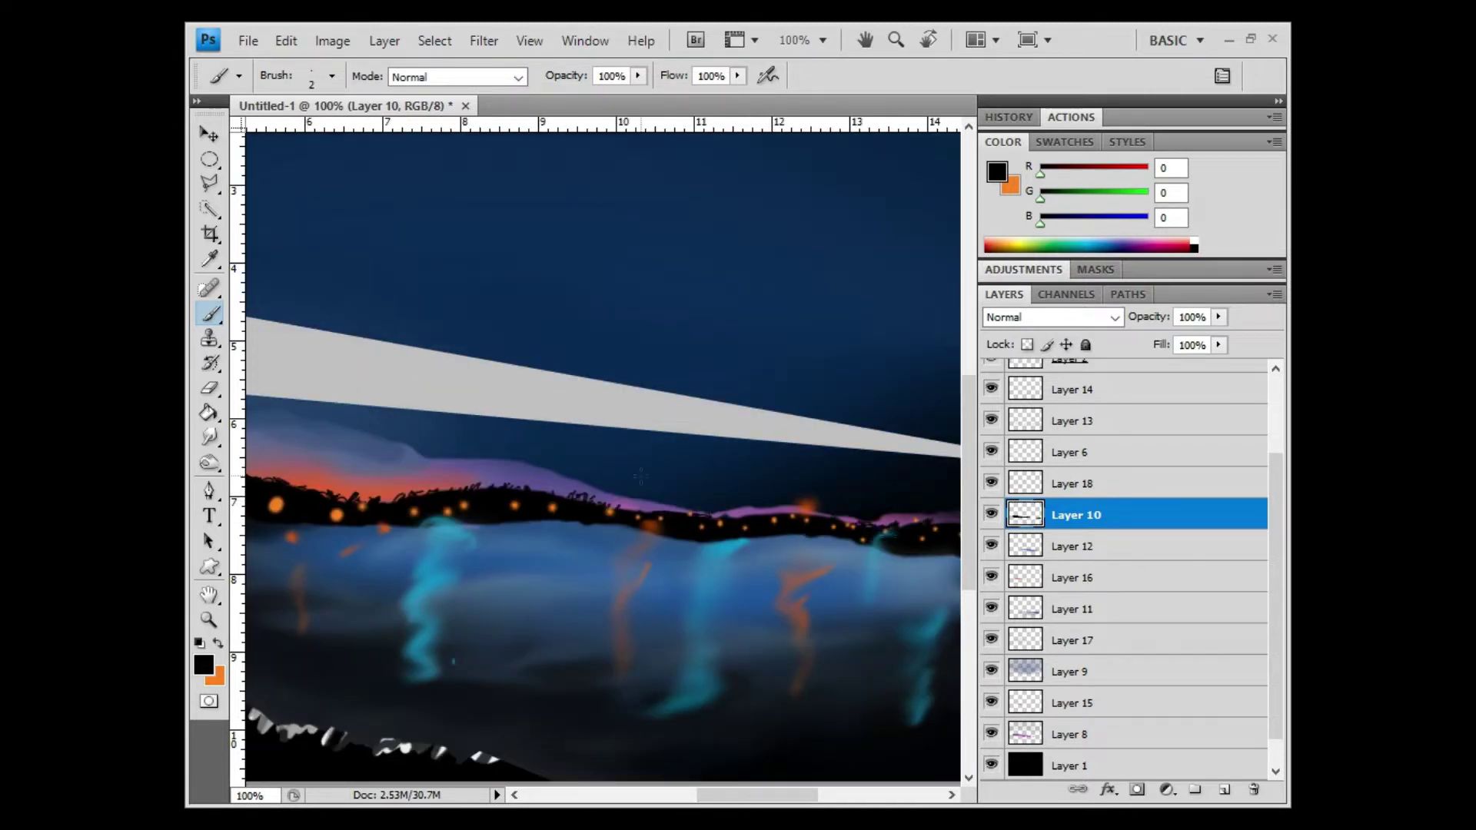
scroll(604, 454, right, 5)
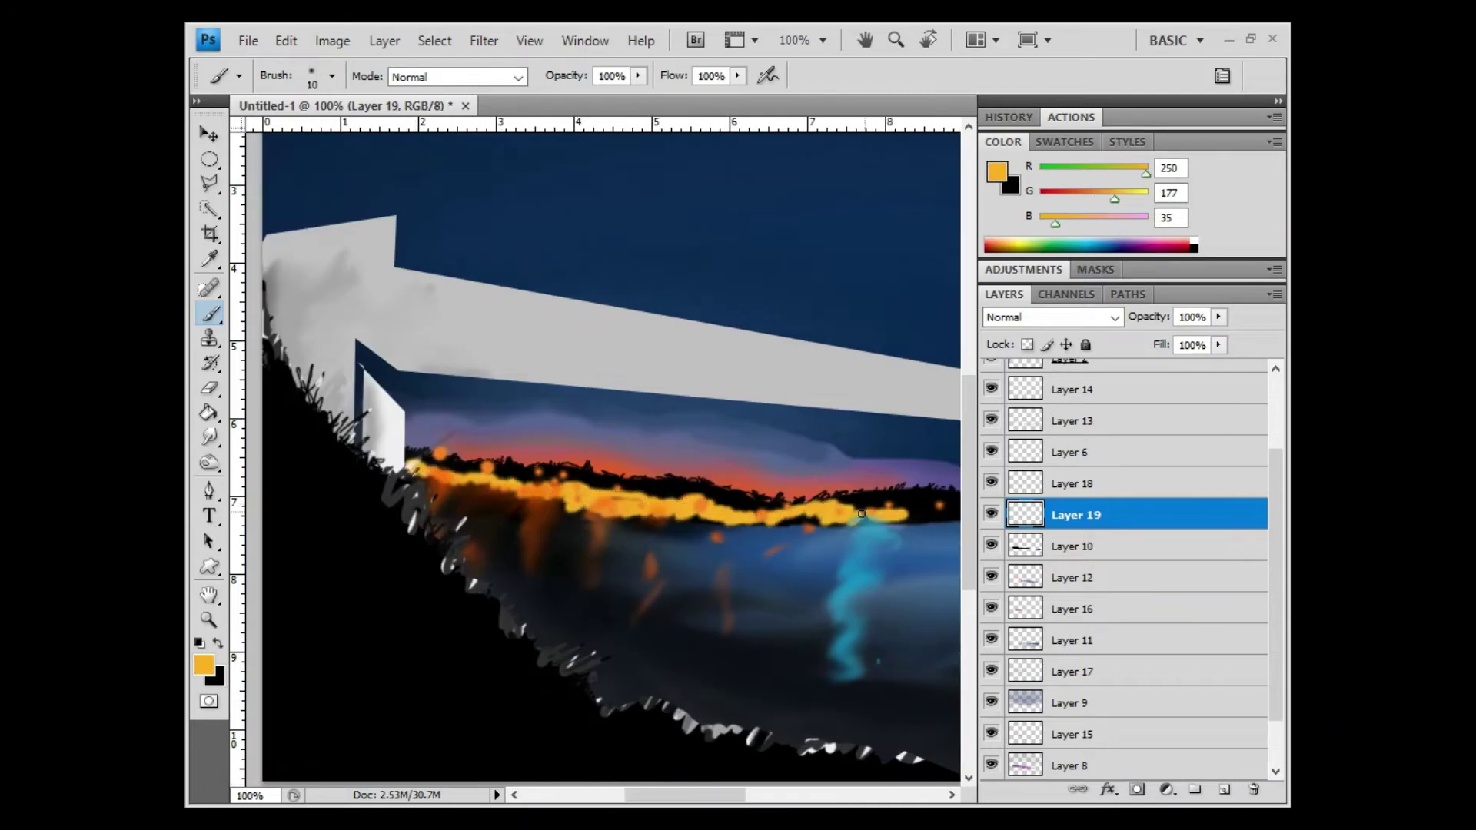
drag(862, 513, 598, 505)
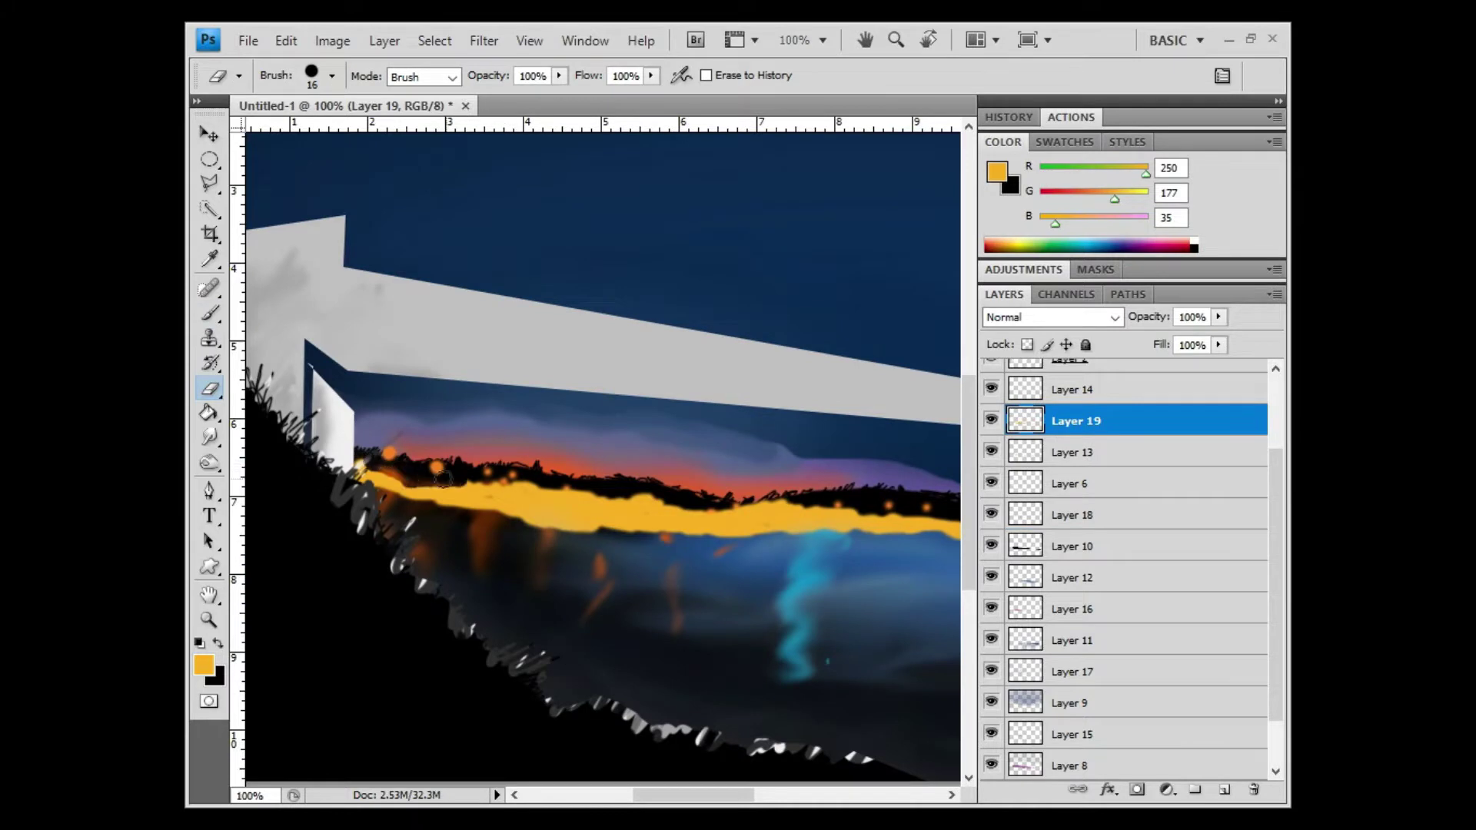
Erase part of the yellow glow band and smudge it down into the water
drag(443, 480, 834, 506)
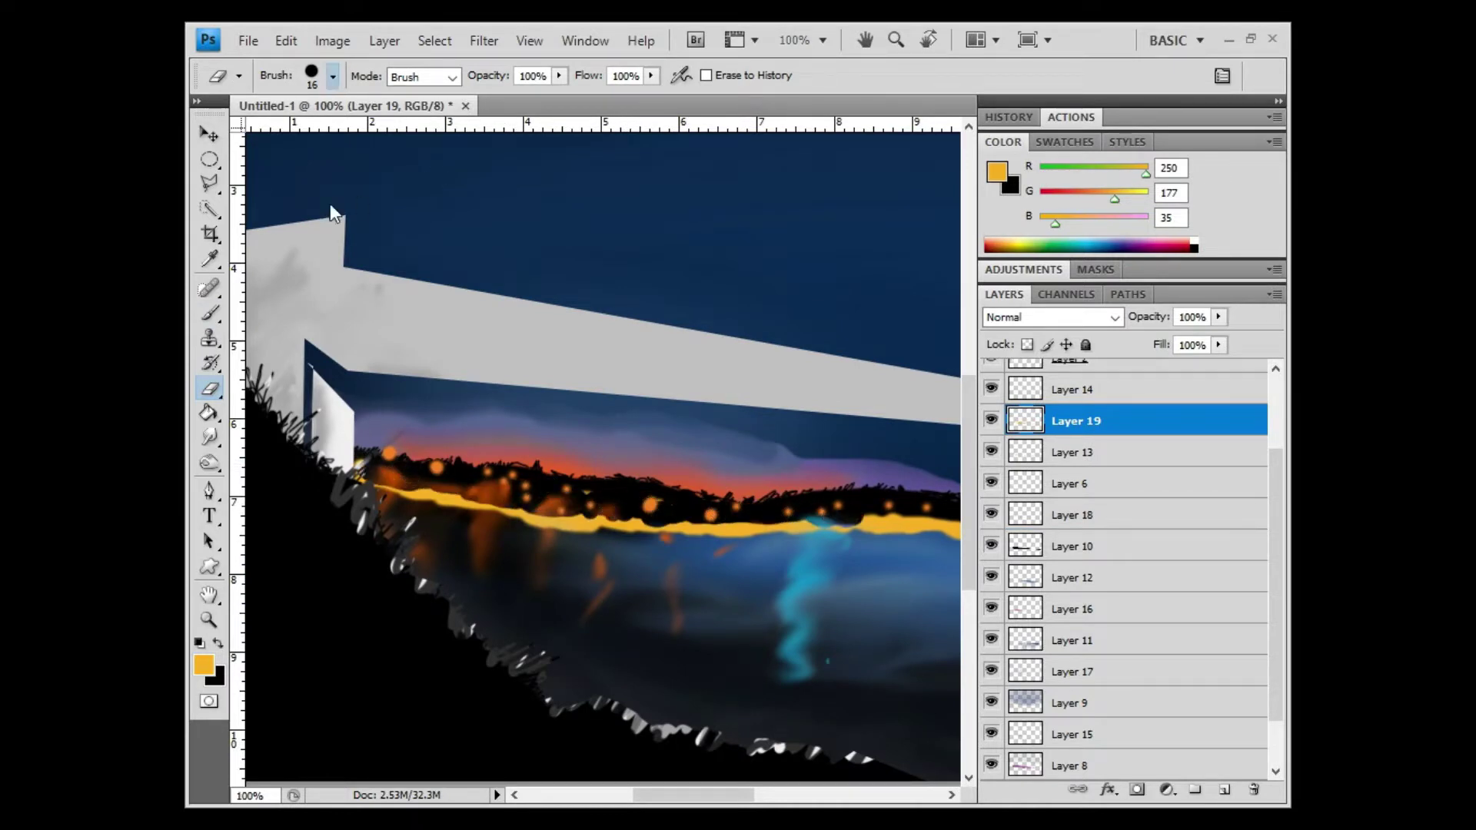
scroll(876, 581, right, 5)
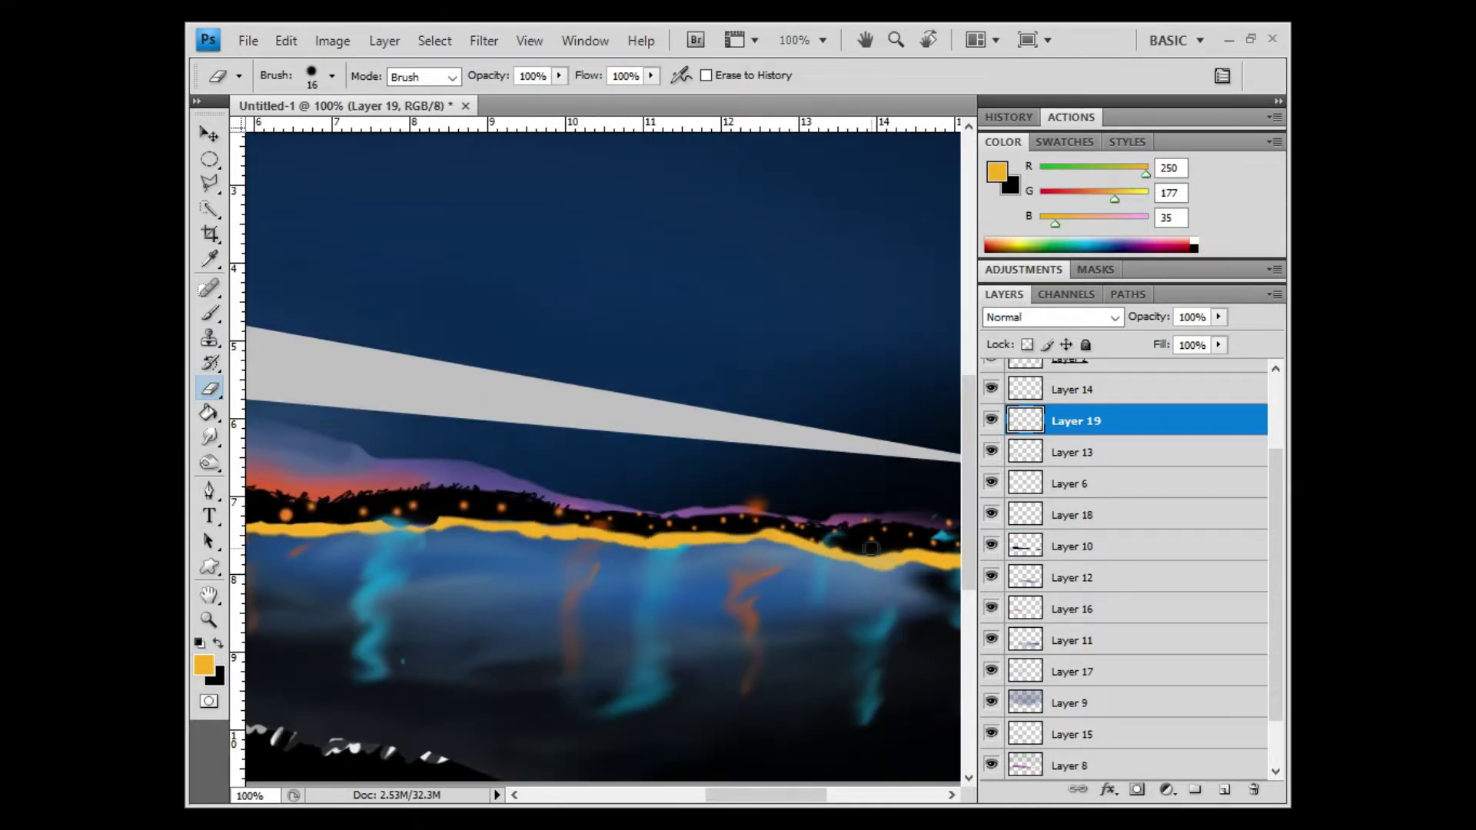
scroll(913, 571, left, 4)
key(r)
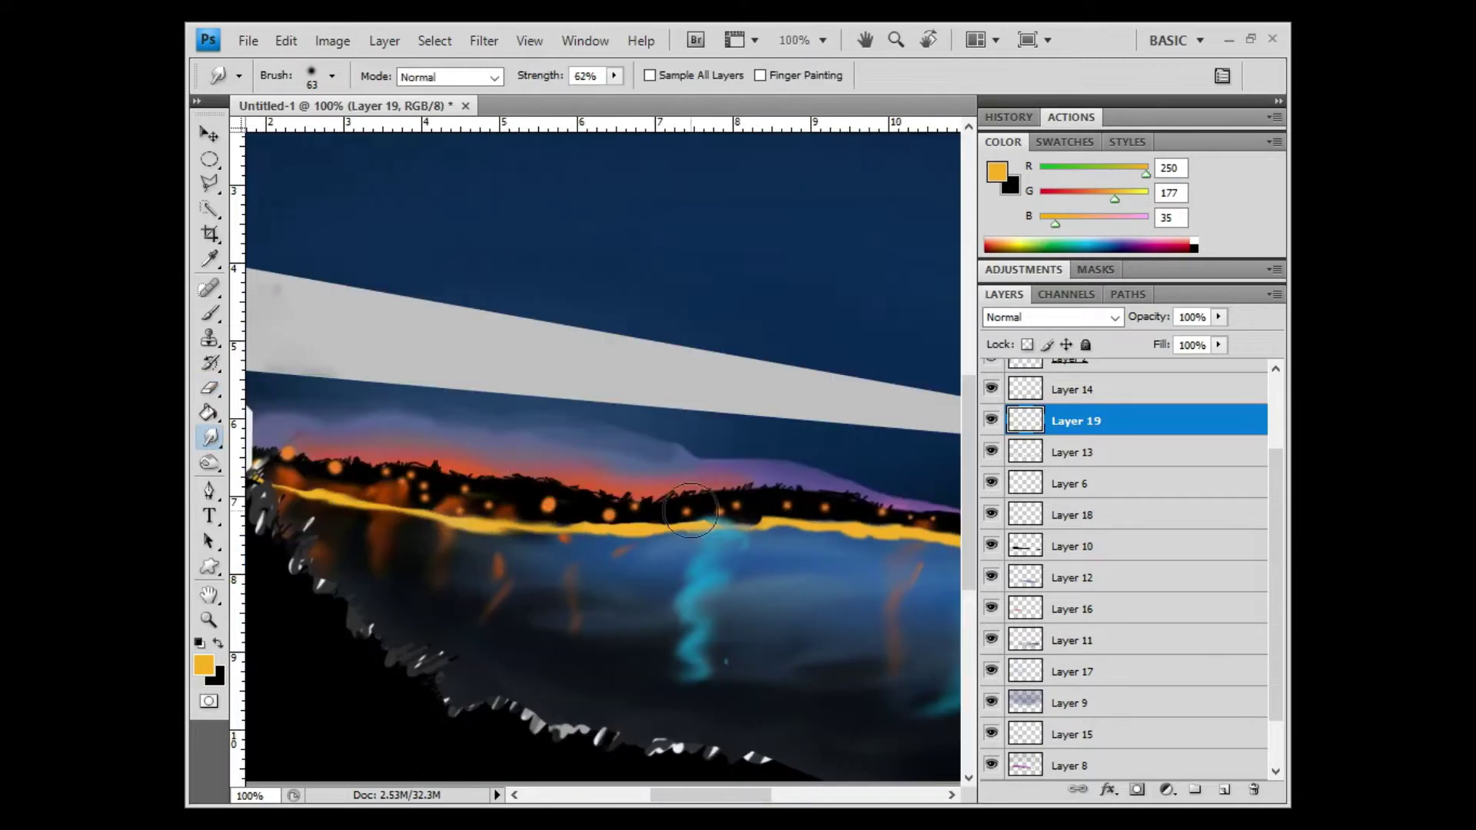
drag(1059, 420, 1059, 523)
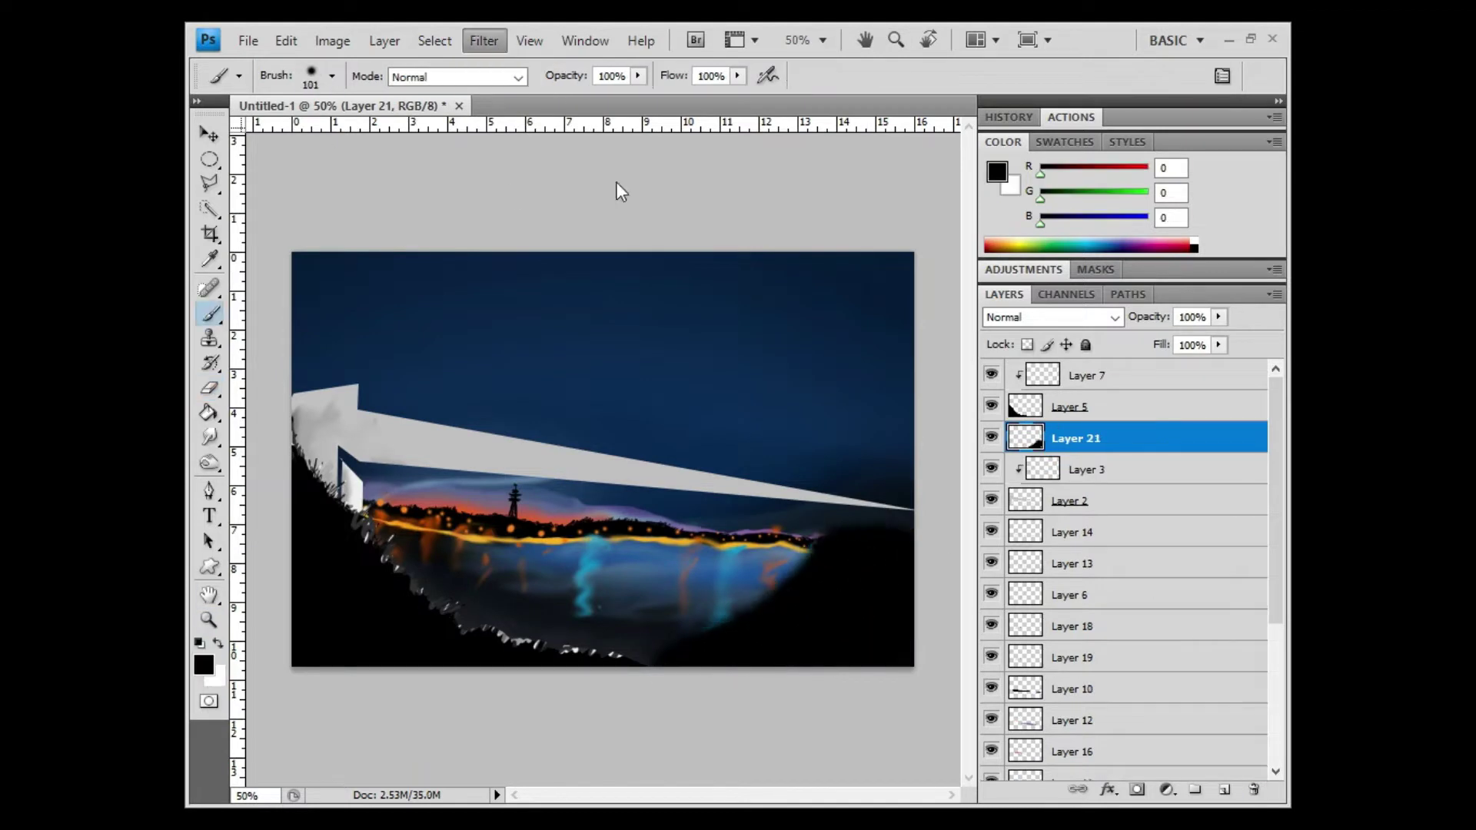
Move Layer 21 below Layer 6 and paint a white cloud streak across the sky
drag(1057, 650, 1057, 611)
click(1073, 532)
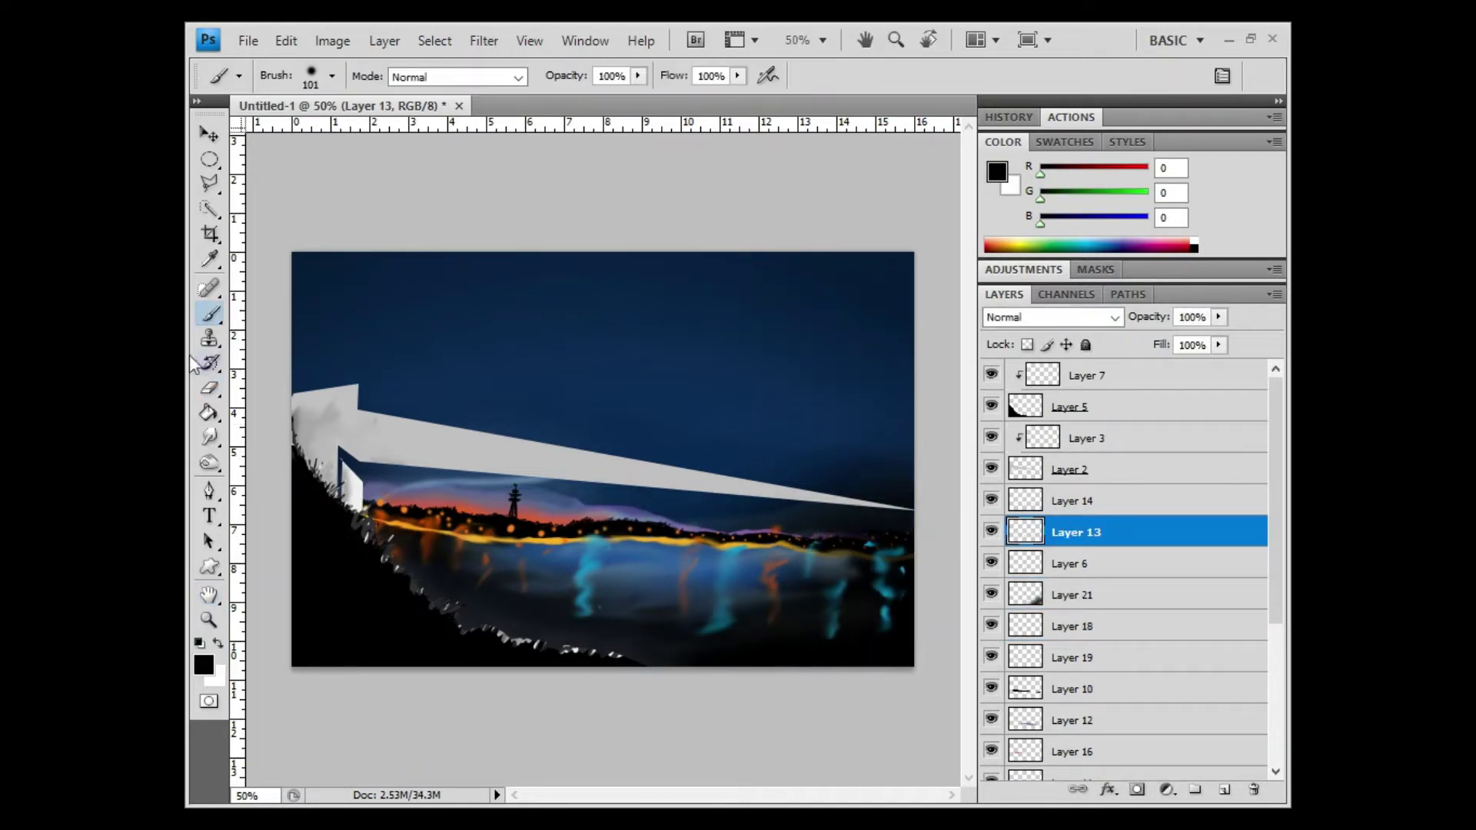
key(e)
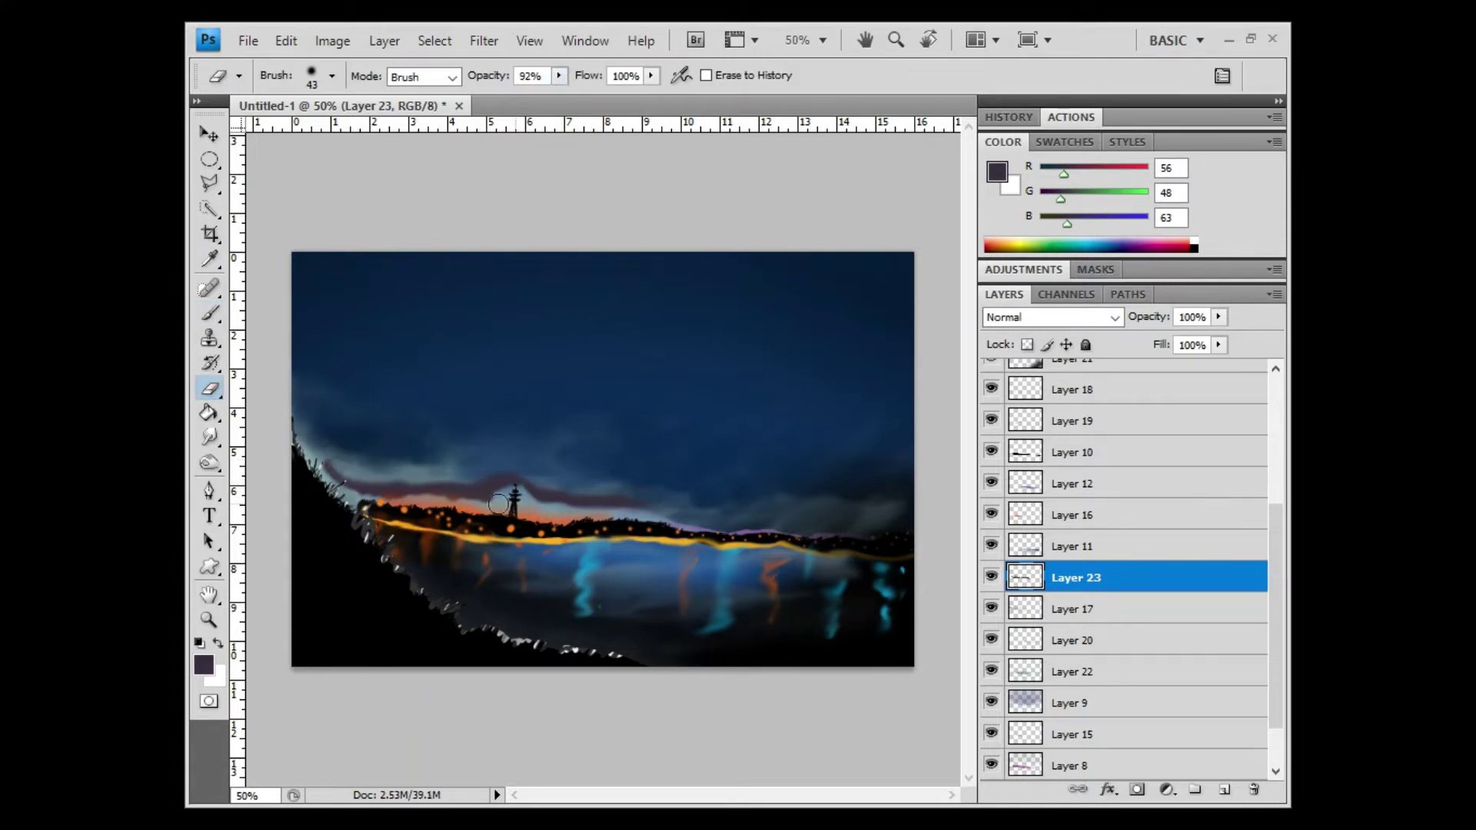
key(b)
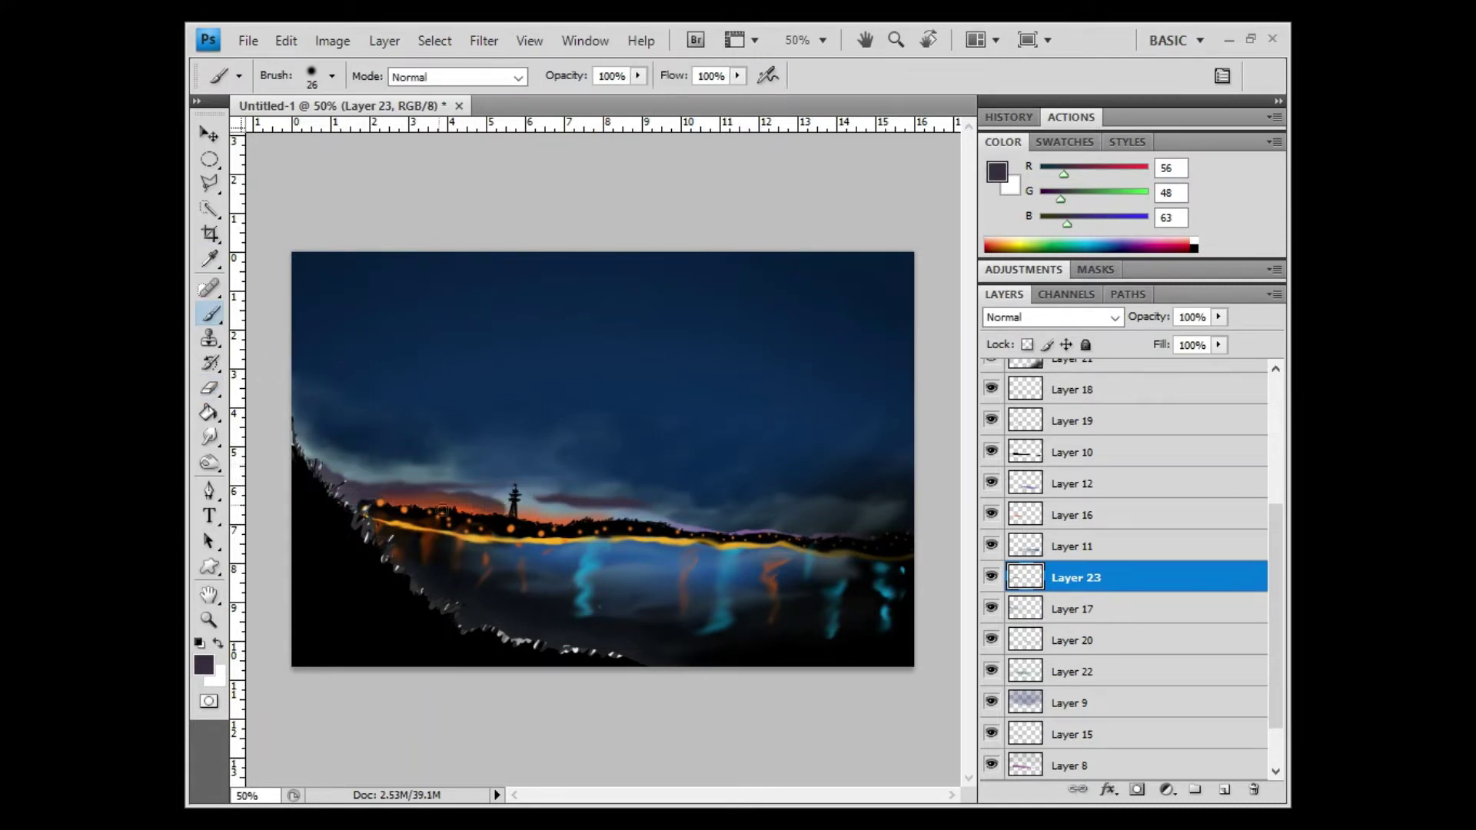
key(e)
key(b)
key(x)
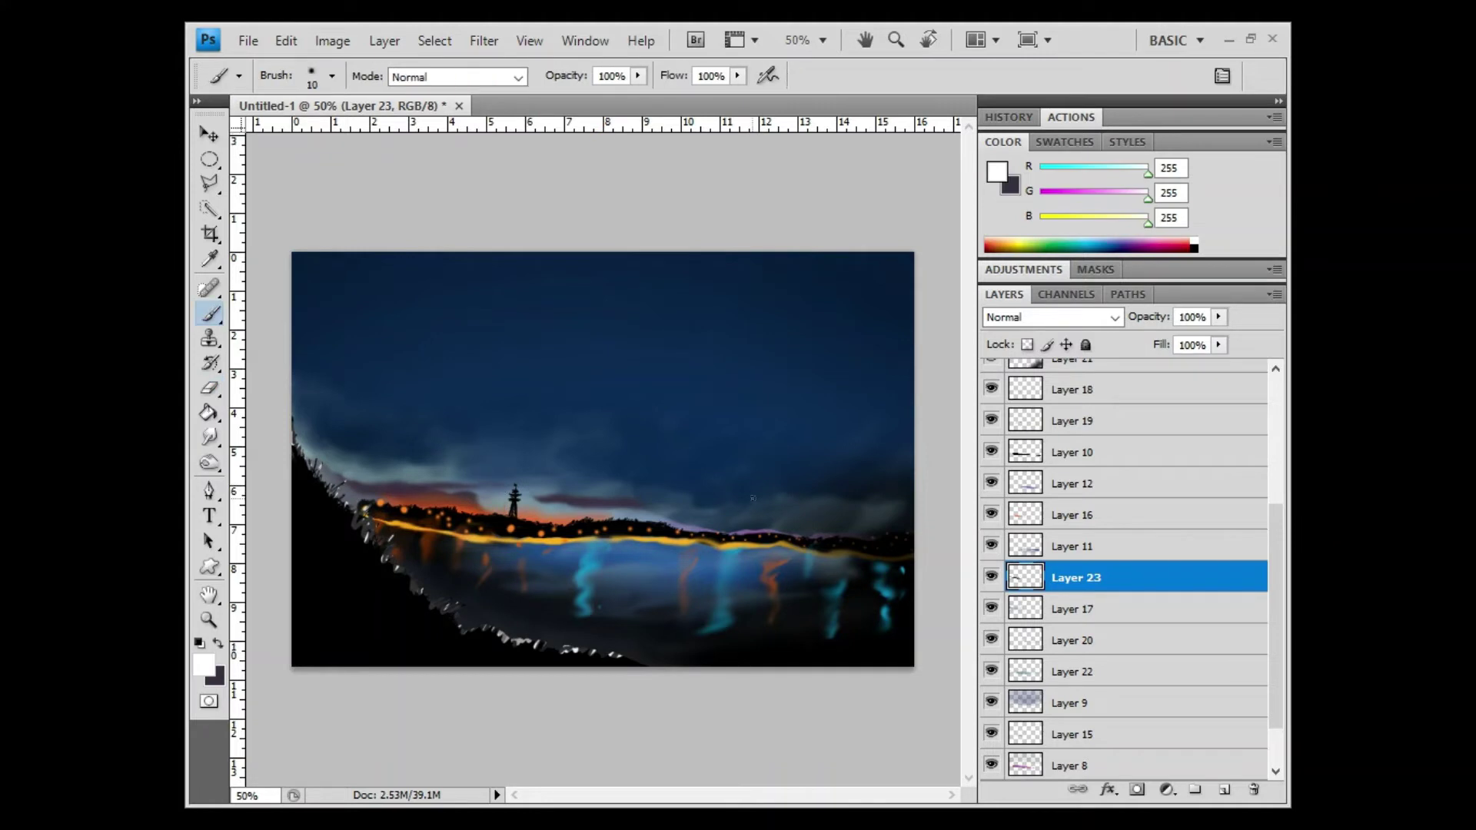
drag(422, 473, 351, 455)
On a new layer, paint more white streaks and smudge them into soft cloud wisps
key(e)
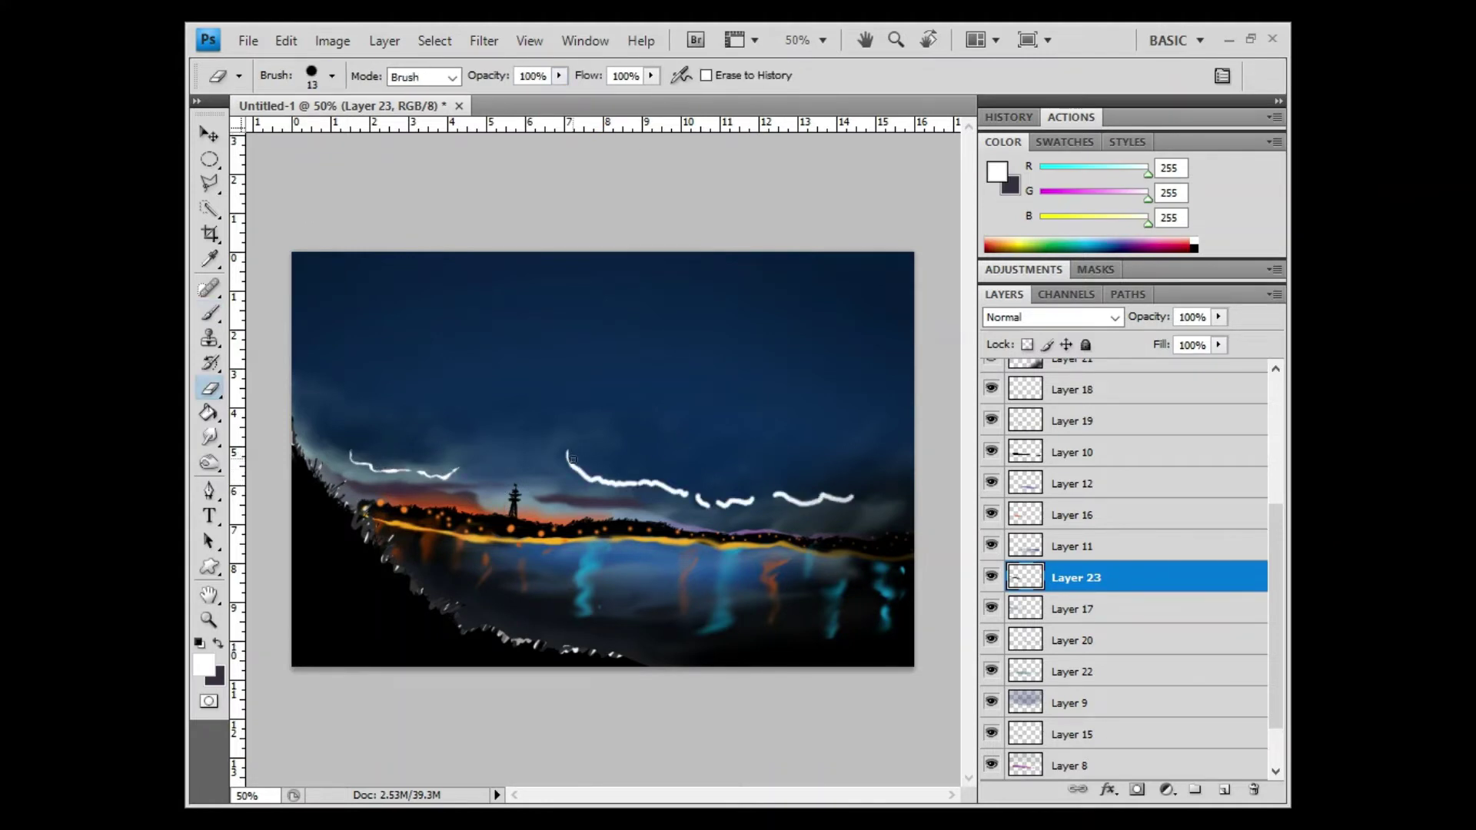
key(r)
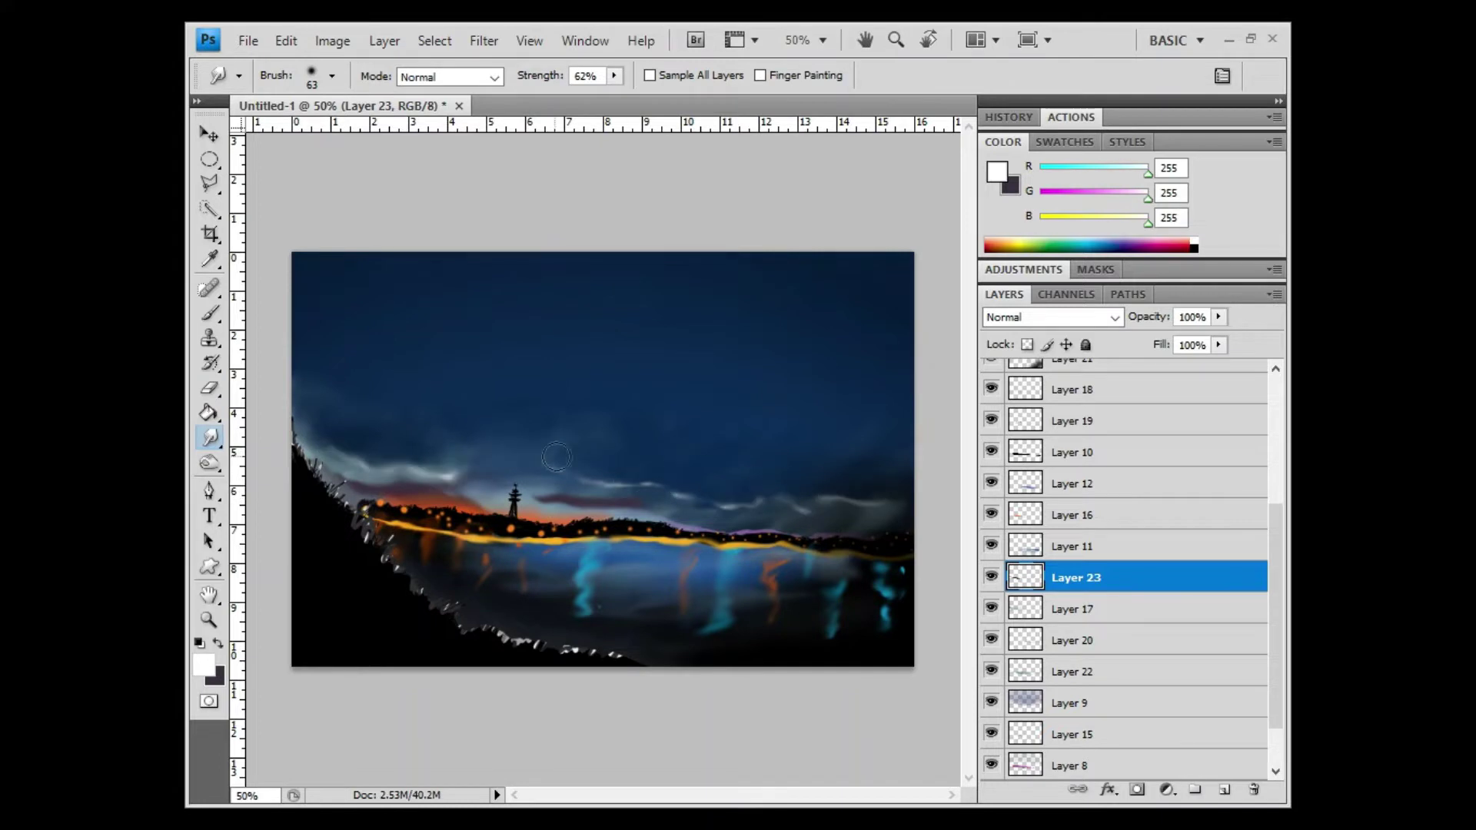
key(b)
key(ctrl+shift+alt+n)
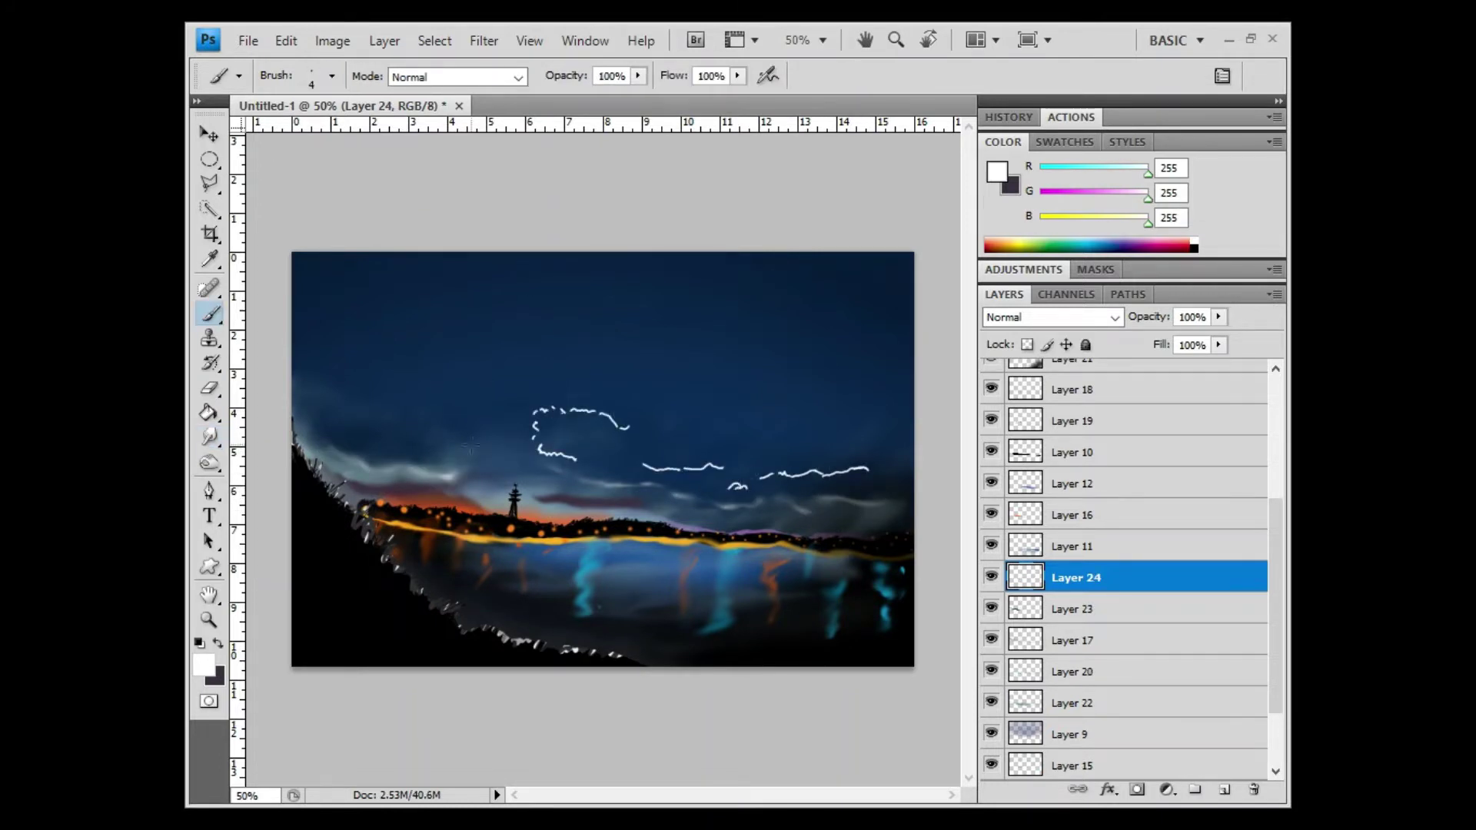
drag(445, 421, 454, 453)
key(r)
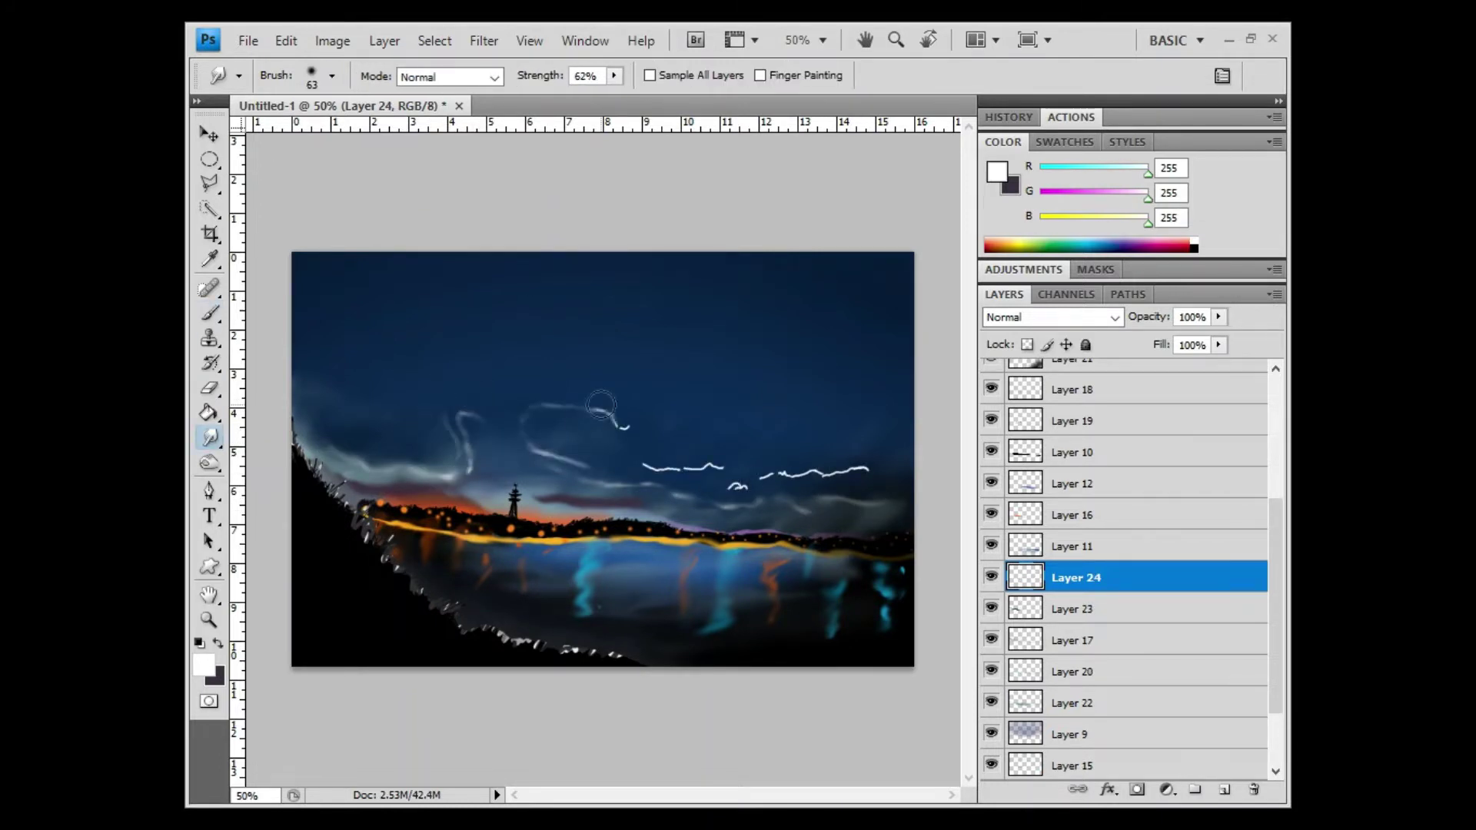
drag(725, 483, 824, 466)
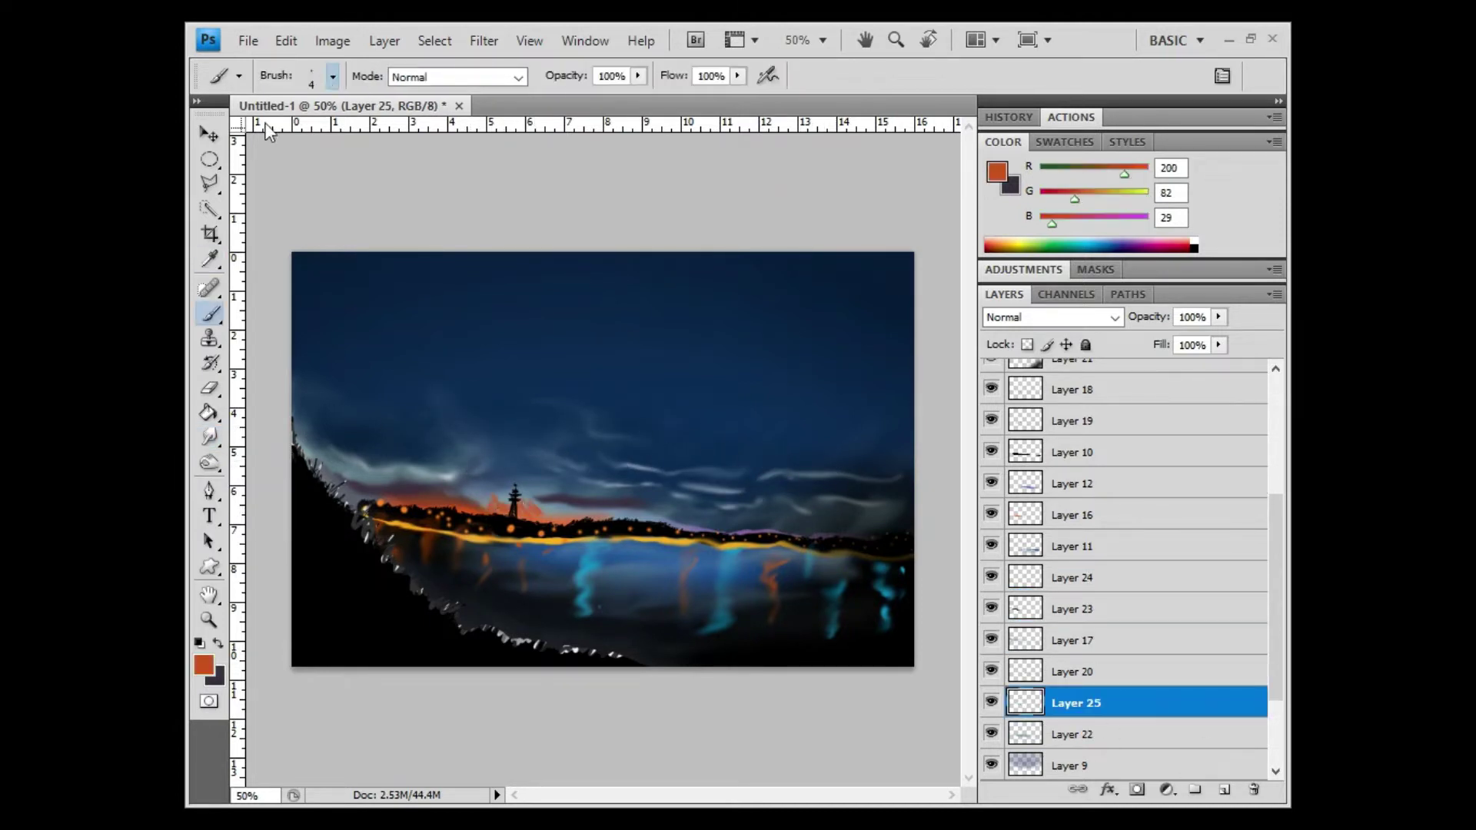
Paint an orange horizon glow, then add a sampled warm-yellow glow on a new layer and partly erase it
drag(681, 525, 485, 524)
drag(998, 696, 997, 663)
key(e)
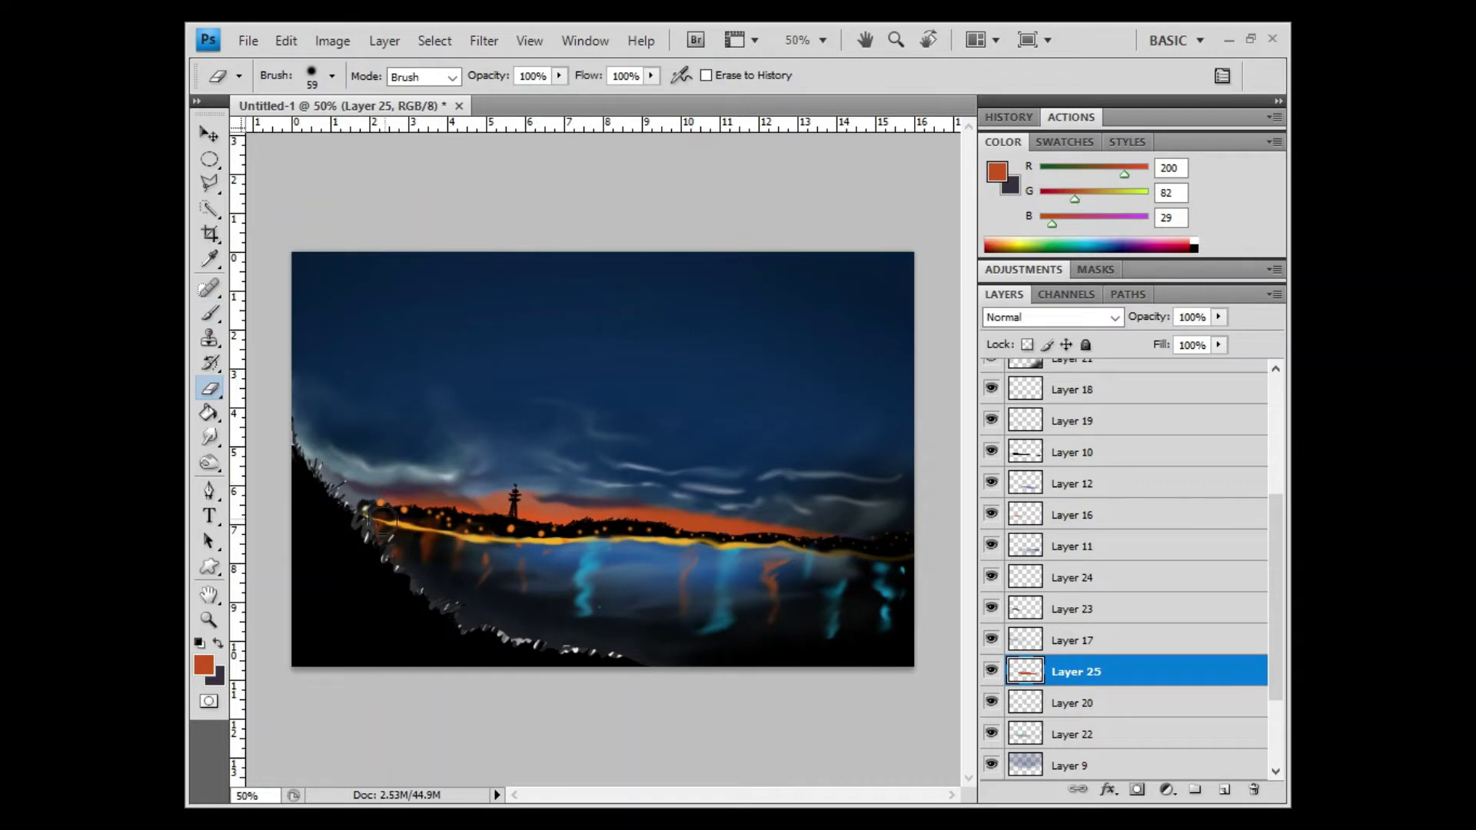
key(ctrl+shift+alt+n)
key(i)
click(462, 539)
key(b)
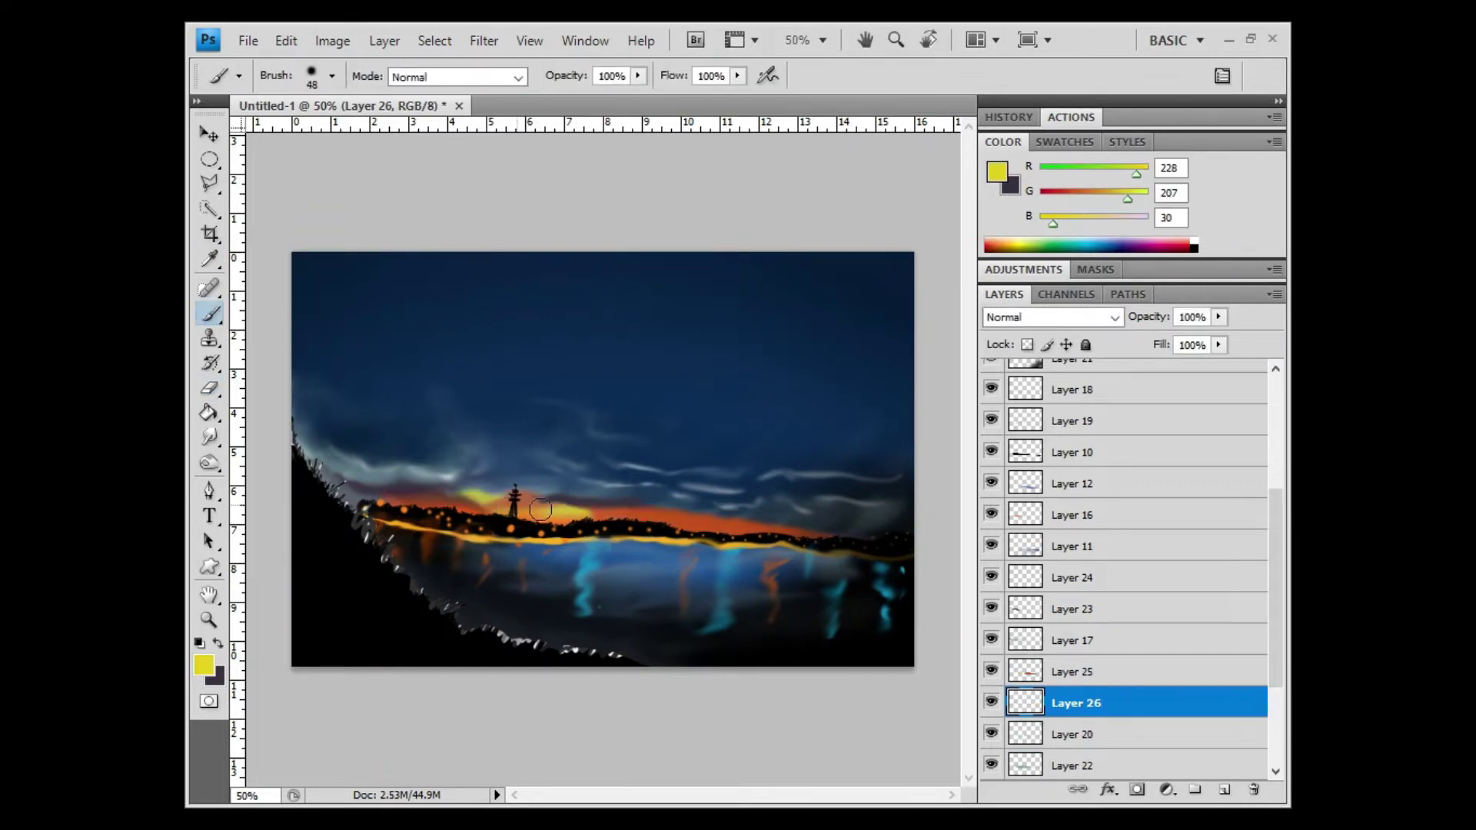
drag(331, 470, 662, 492)
mouse_move(799, 526)
mouse_down()
mouse_move(413, 491)
mouse_move(304, 416)
mouse_move(631, 484)
mouse_move(461, 472)
mouse_up()
key(e)
drag(639, 492, 684, 498)
On a new layer, paint sampled sky-blue strokes into the sky and partly erase them
key(alt+])
key(i)
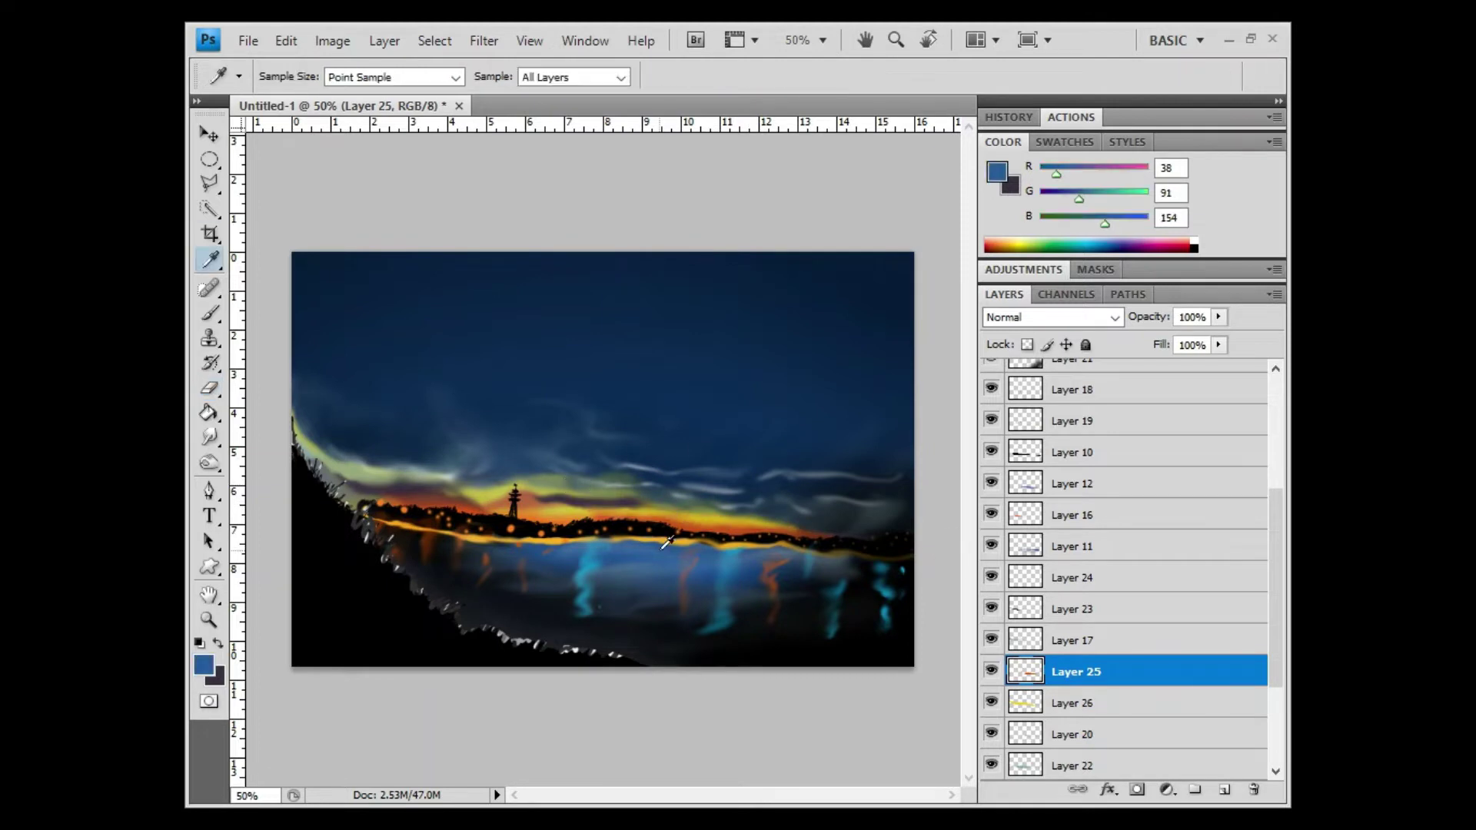
click(669, 543)
key(ctrl+shift+alt+n)
key(b)
mouse_move(339, 462)
mouse_down()
mouse_move(615, 461)
mouse_move(368, 429)
mouse_move(300, 385)
mouse_up()
key(e)
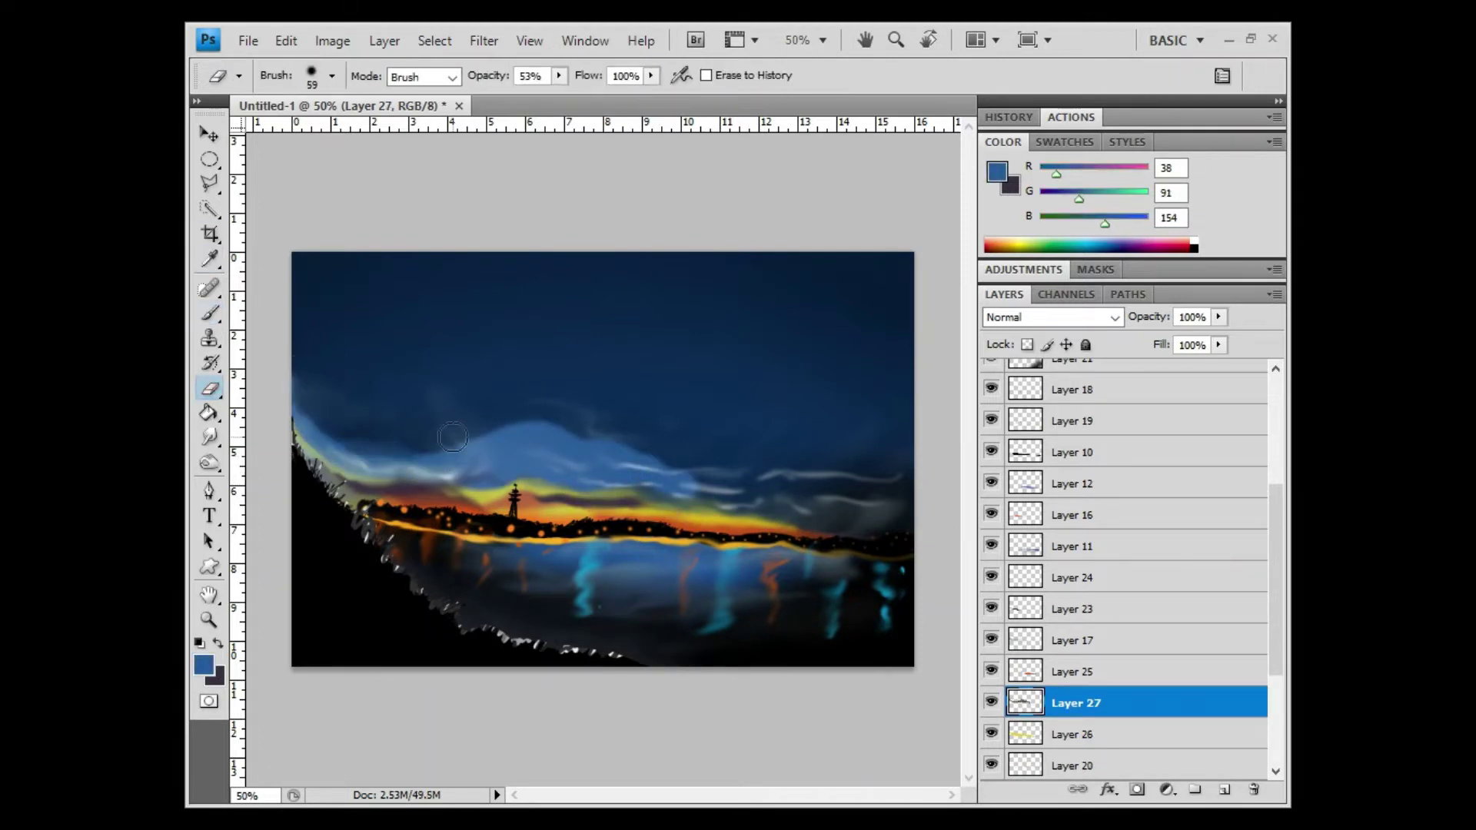
mouse_move(692, 462)
mouse_down()
mouse_move(361, 461)
mouse_move(299, 407)
mouse_up()
Duplicate-merge Layer 10, then duplicate the yellow glow to the top and soften it
key(ctrl+j)
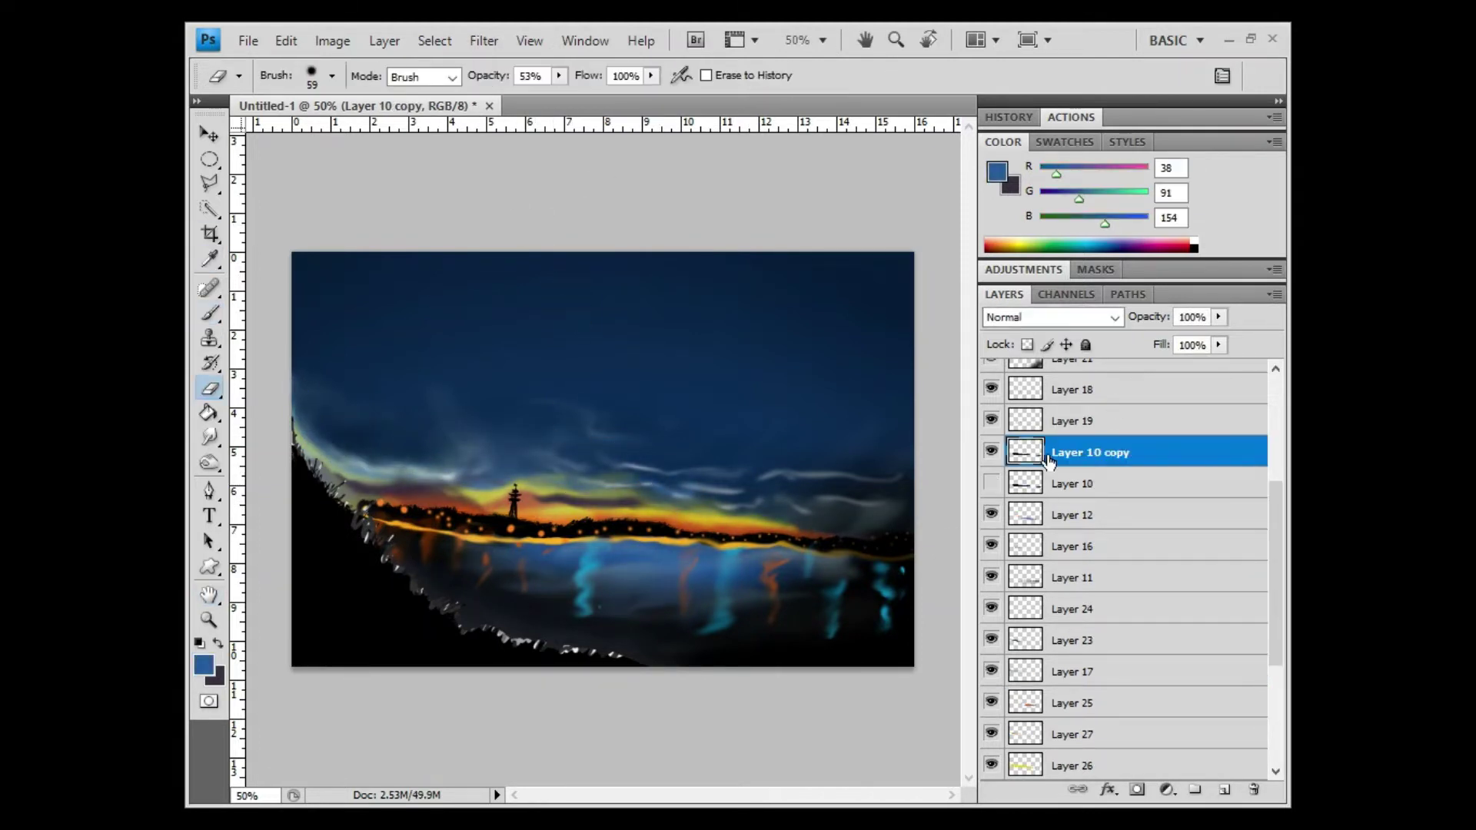
key(ctrl+e)
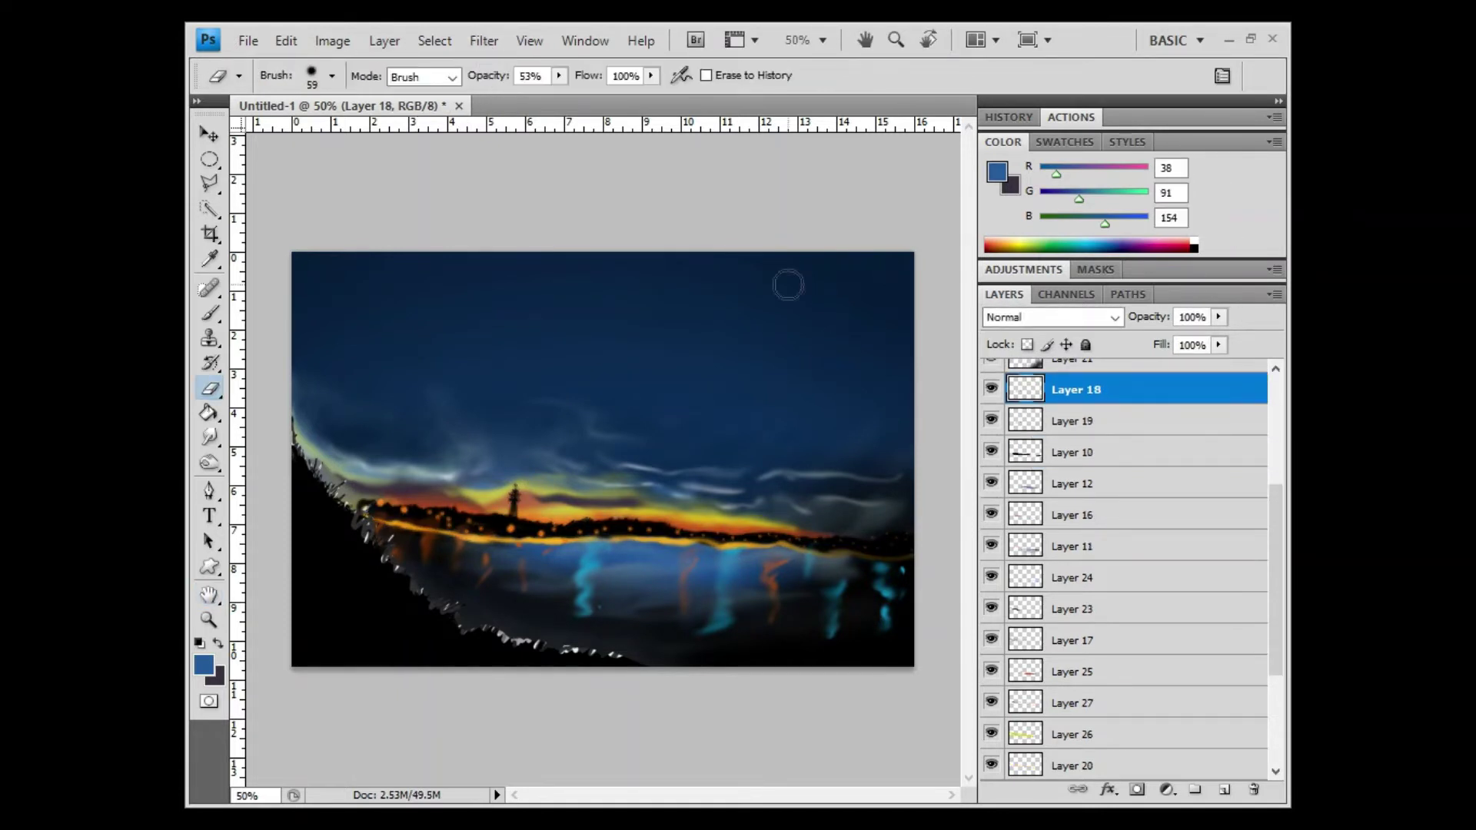
click(1073, 735)
key(ctrl+j)
drag(1113, 738, 1113, 384)
mouse_move(331, 431)
mouse_down()
mouse_move(800, 527)
mouse_move(330, 500)
mouse_up()
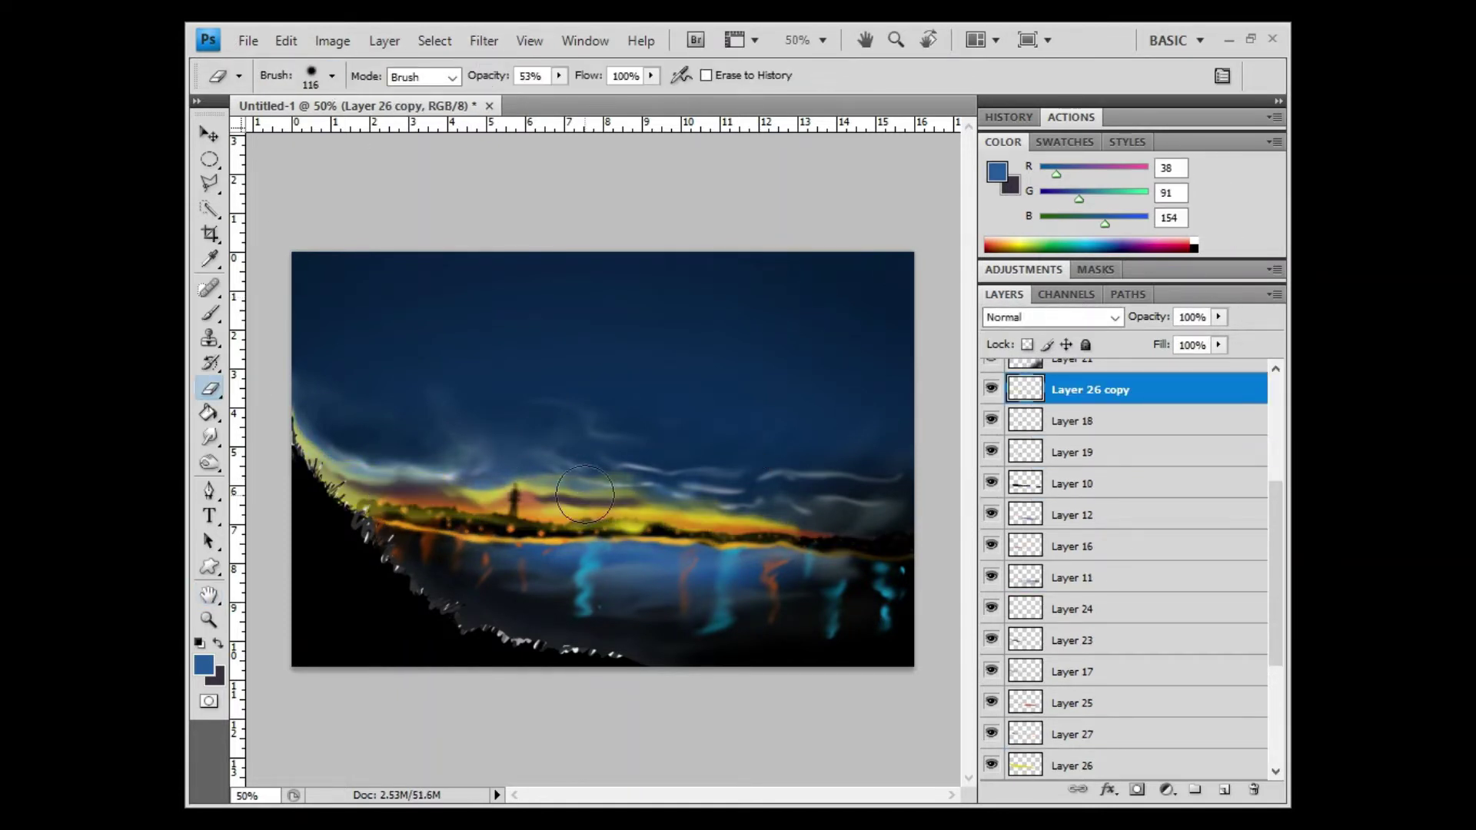
mouse_move(784, 530)
mouse_down()
mouse_move(338, 508)
mouse_move(408, 488)
mouse_up()
Warp Layer 19 to bend along the horizon
click(1073, 453)
key(m)
key(ctrl+t)
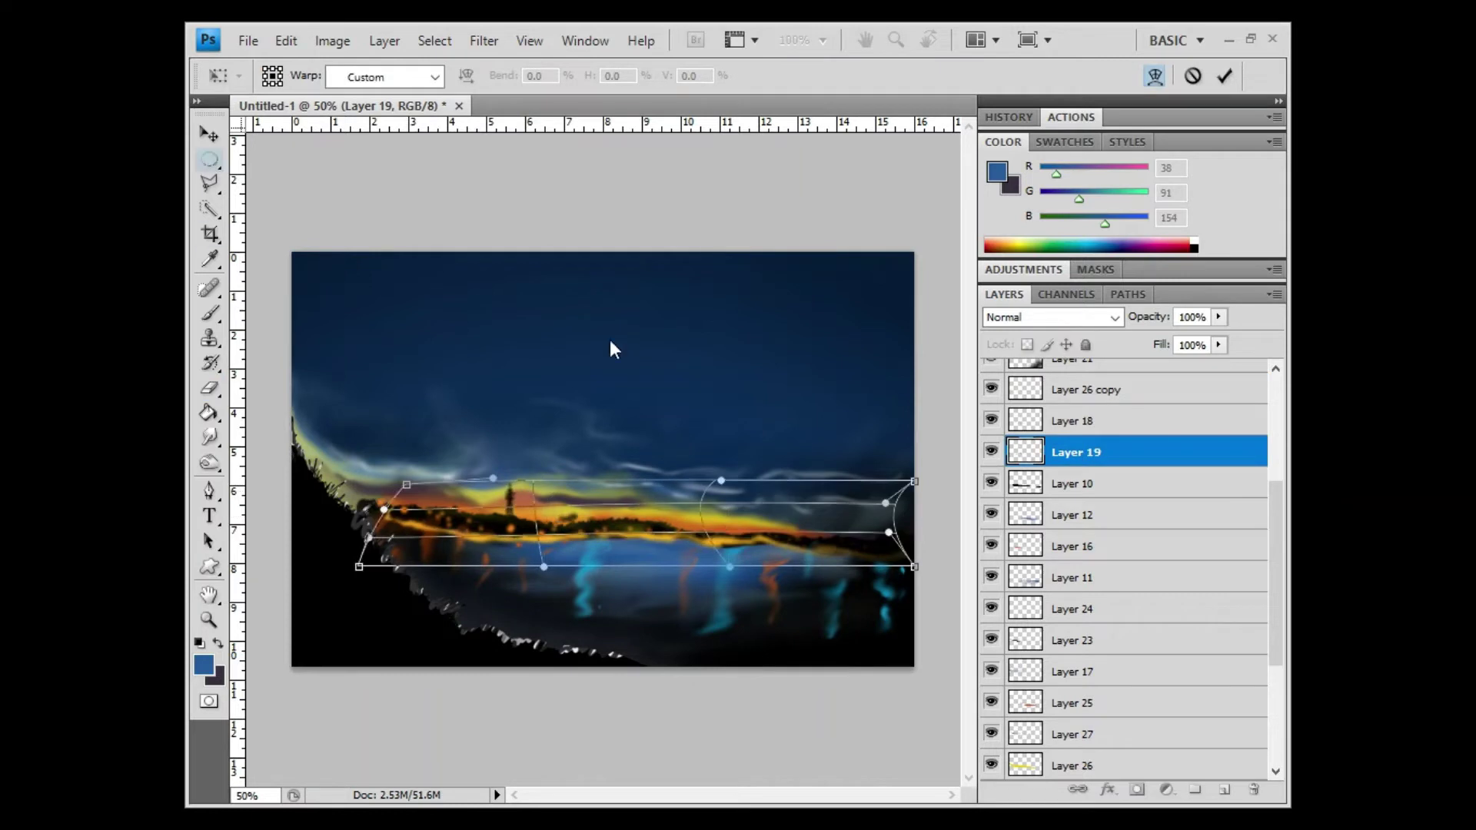
key(Return)
Smudge and soften the cyan water reflections on Layer 13
key(e)
click(208, 437)
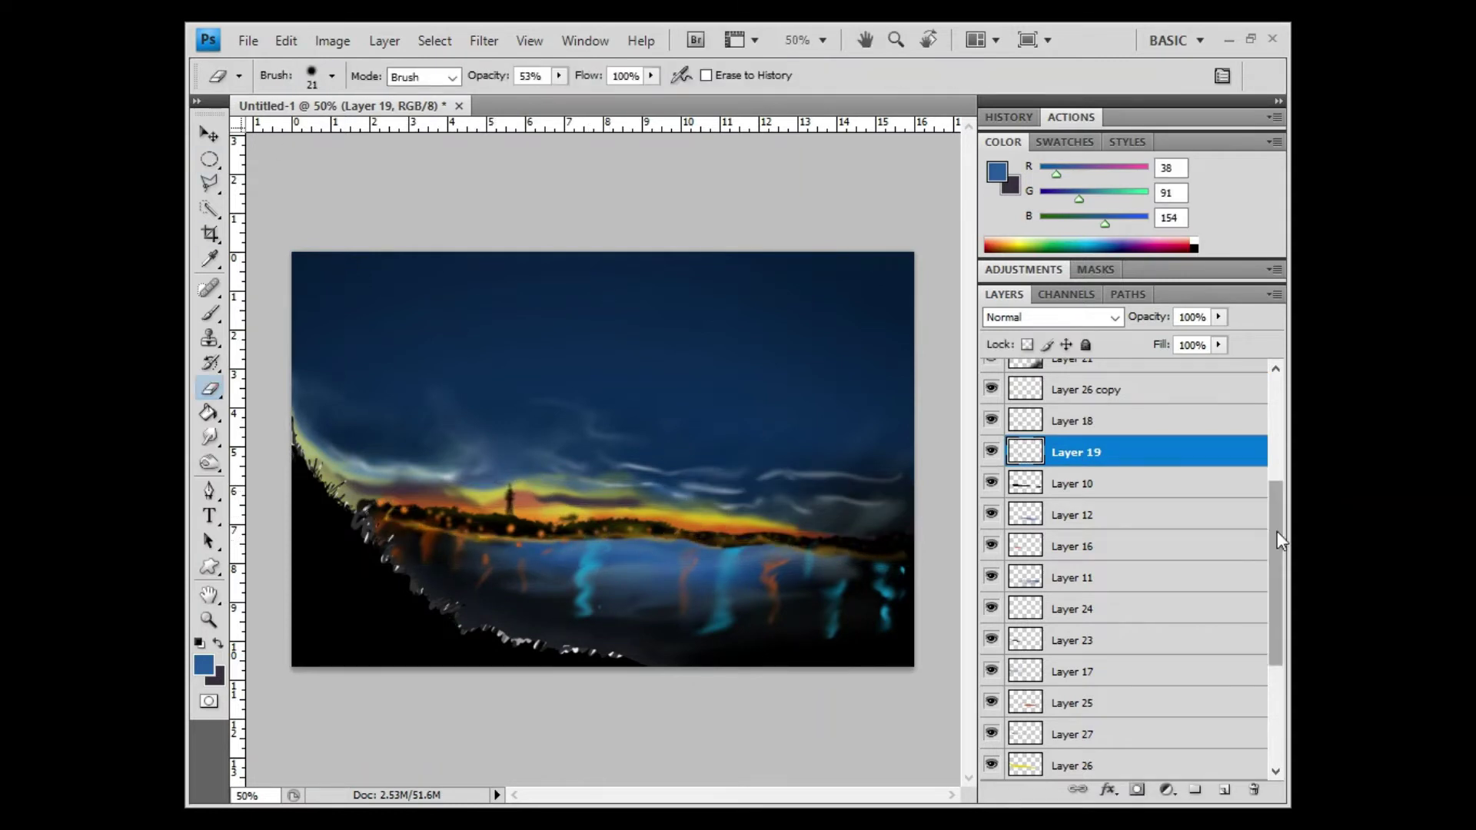
ctrl+click(605, 581)
drag(774, 627, 885, 607)
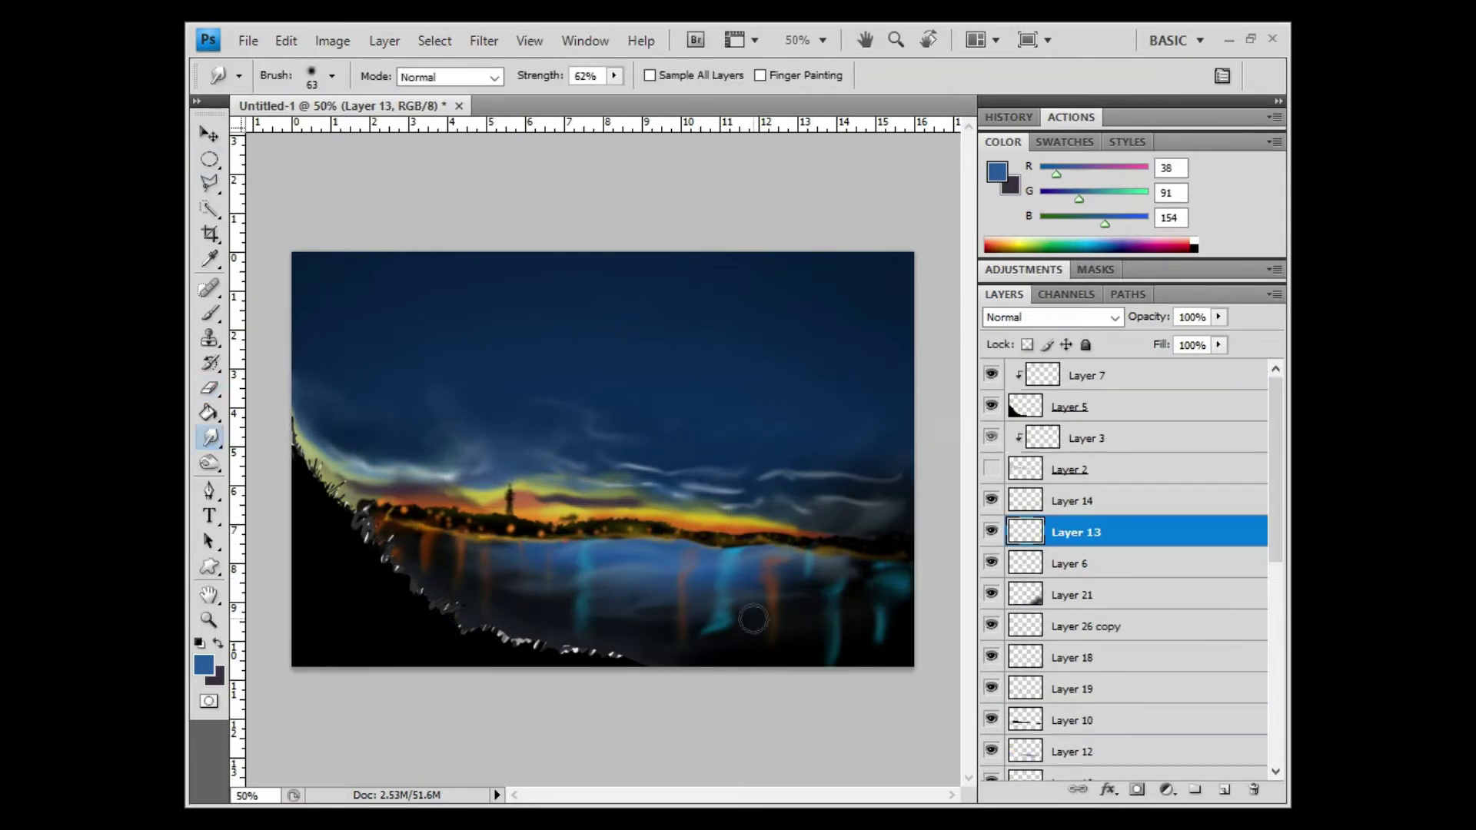
On a new layer above Layer 14, paint white ripple strokes and smudge them into the water
key(e)
key(alt+bracketright)
key(ctrl+shift+alt+n)
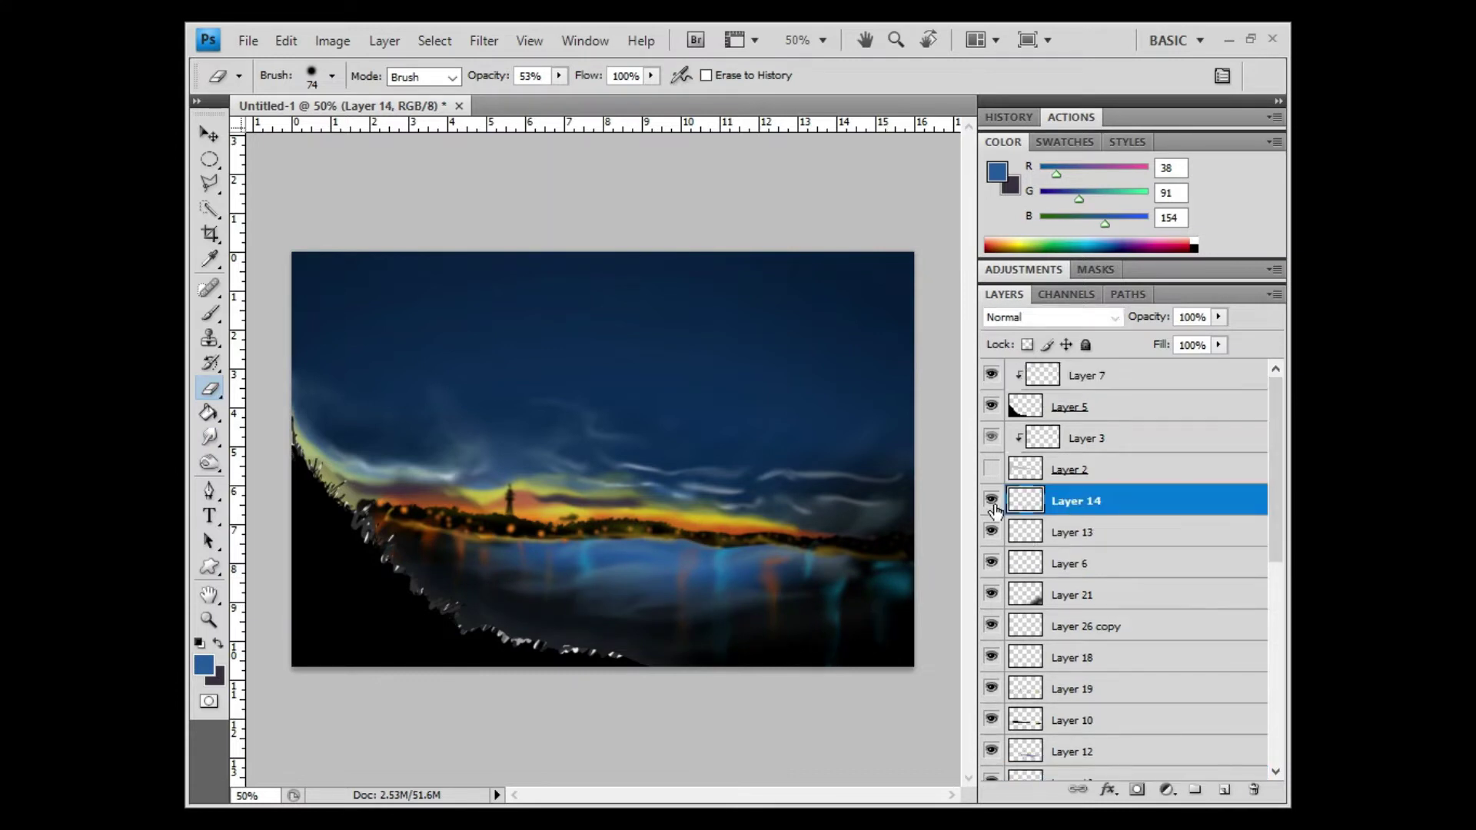
key(d)
key(x)
key(b)
drag(659, 605, 730, 598)
key(e)
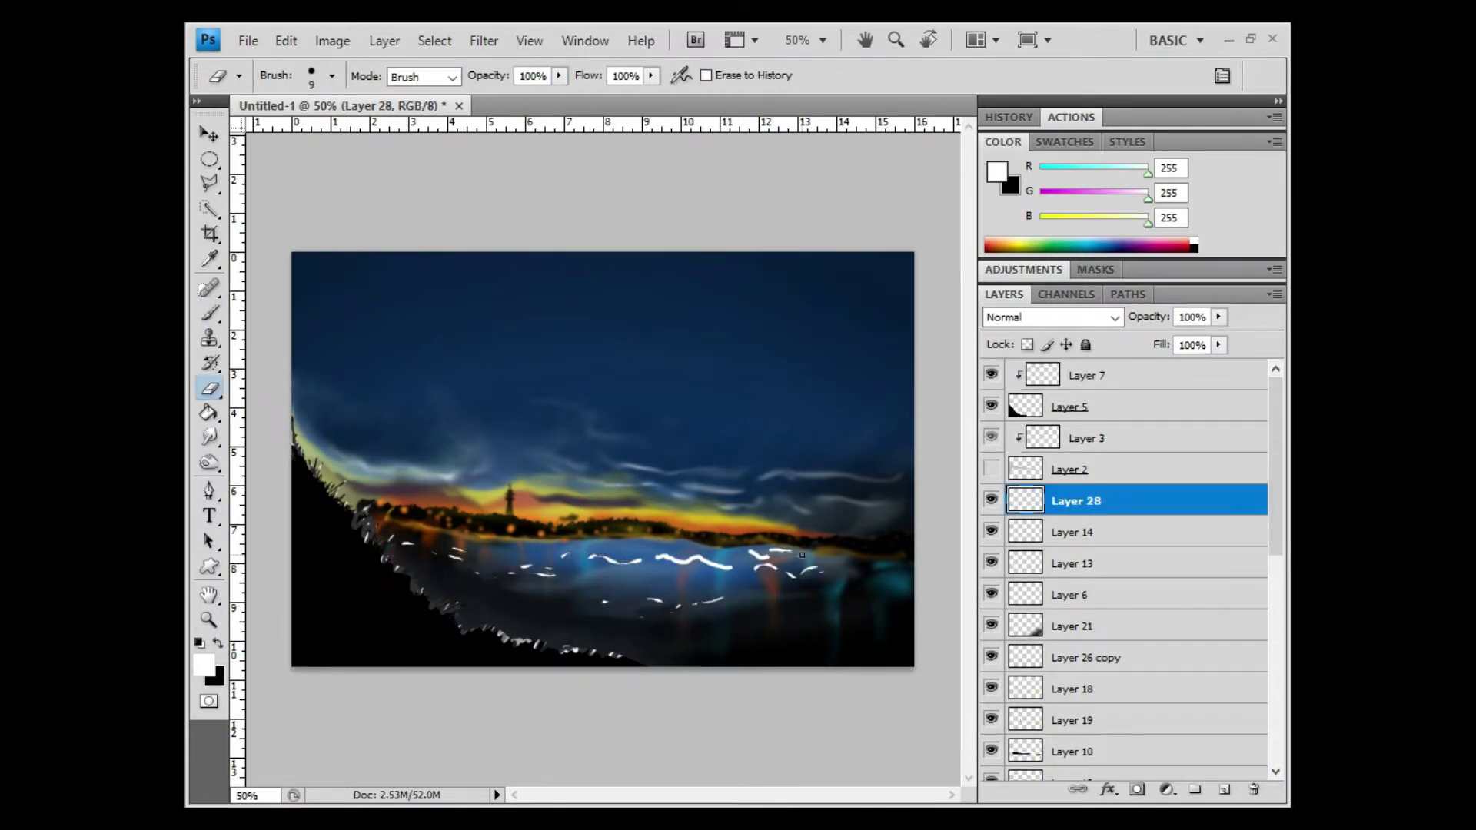
key(r)
drag(802, 554, 553, 592)
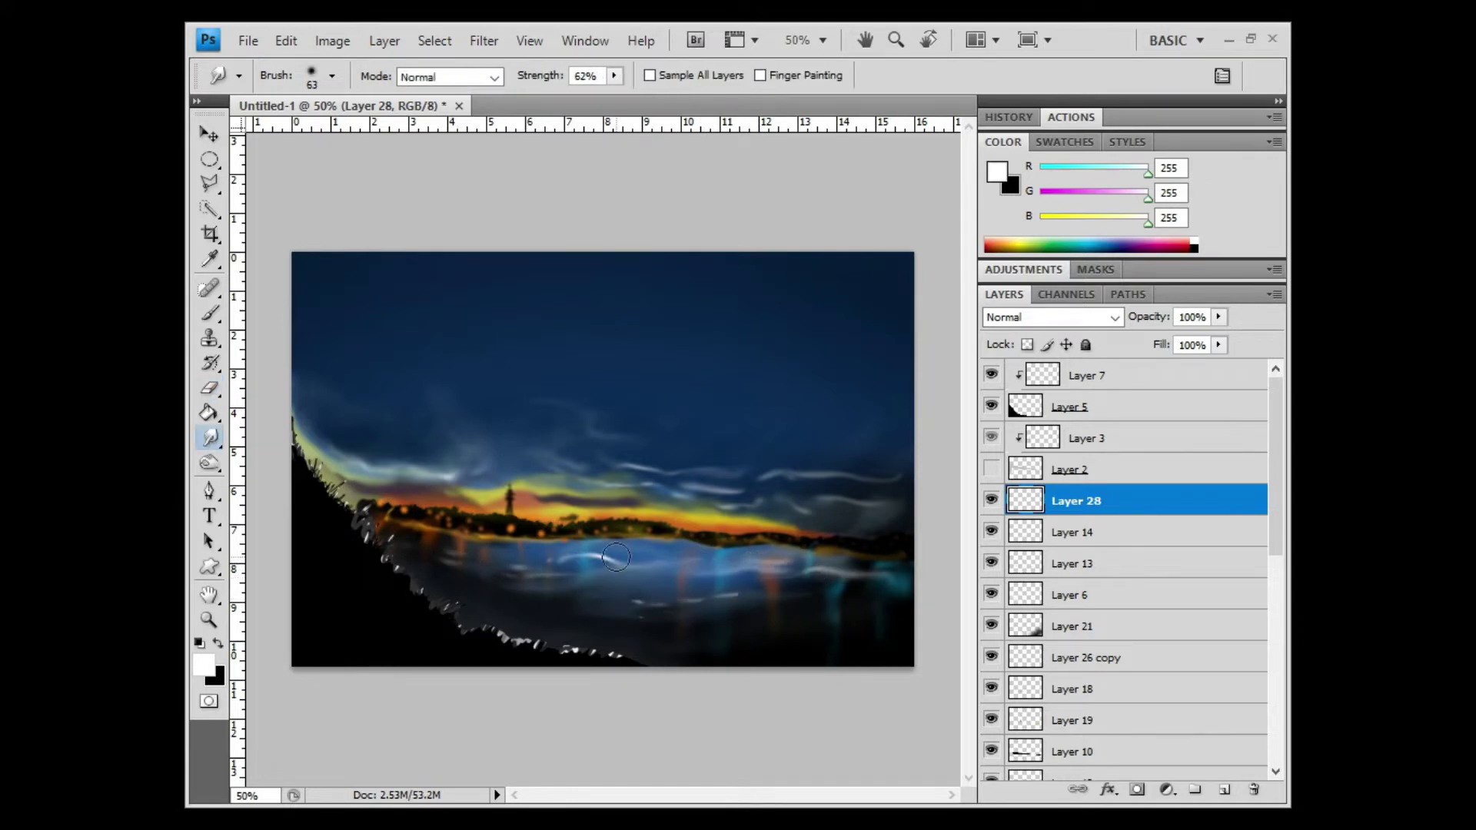
Fill an elliptical selection over the sky with orange and cut it into a crescent
key(e)
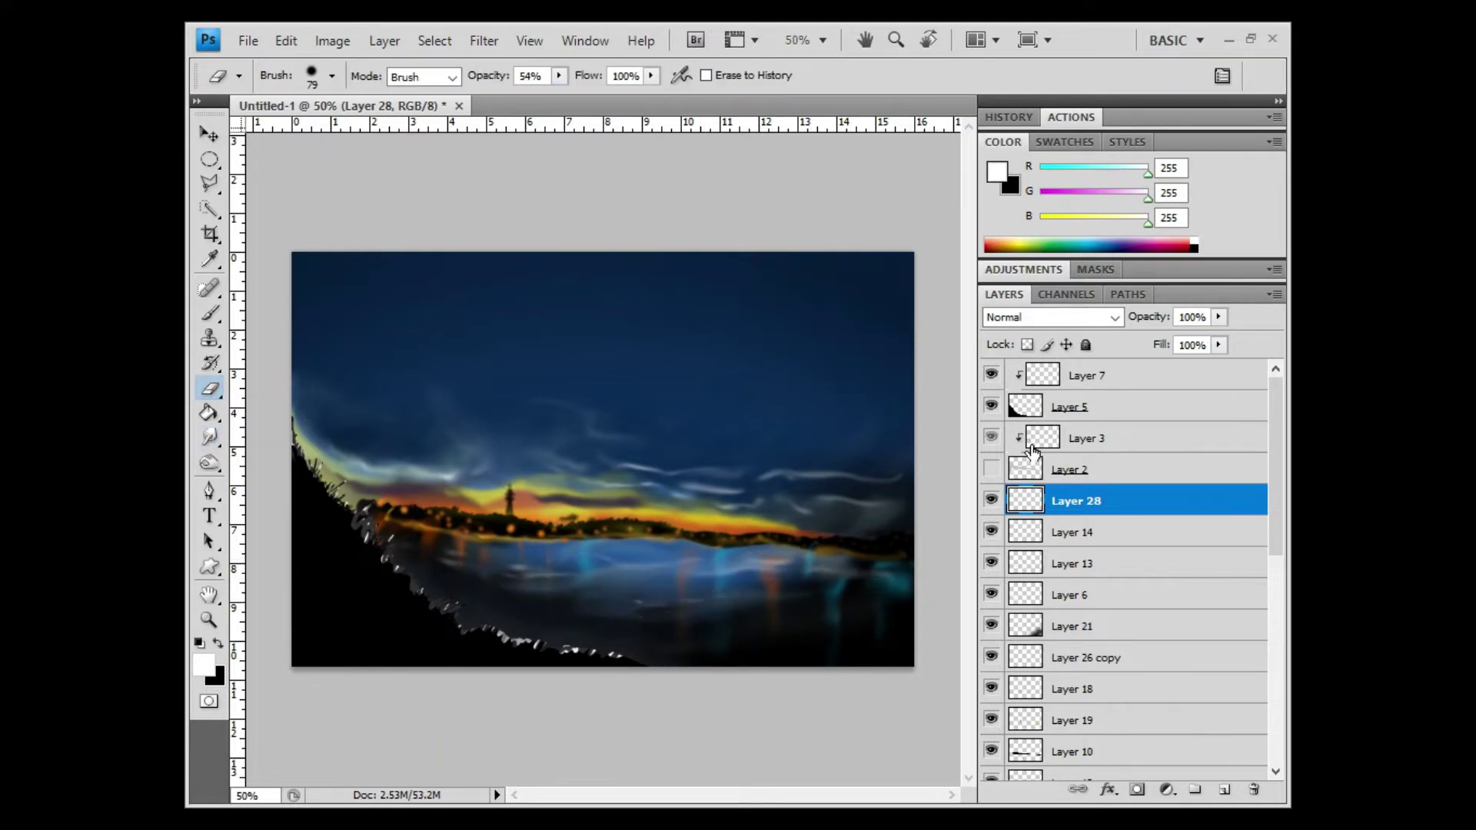
click(991, 469)
key(m)
drag(369, 258, 900, 586)
key(i)
click(669, 531)
key(alt+BackSpace)
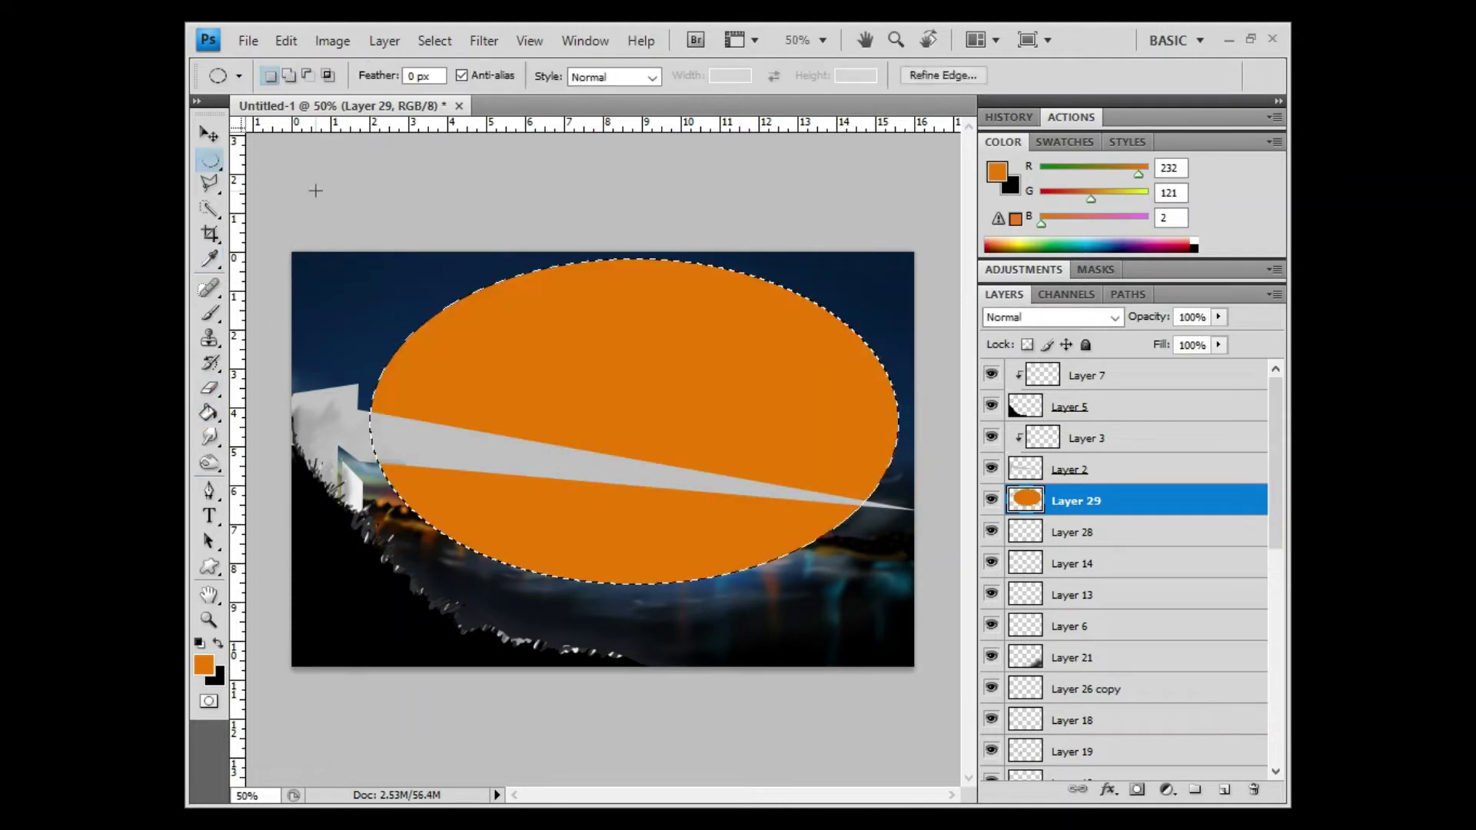
key(shift+Down)
key(shift+Down)
key(shift+Down)
key(Delete)
Free Transform and Warp the orange crescent into an arch shape
key(ctrl+t)
mouse_move(692, 259)
mouse_down()
mouse_move(701, 306)
mouse_move(692, 284)
mouse_up()
click(1155, 75)
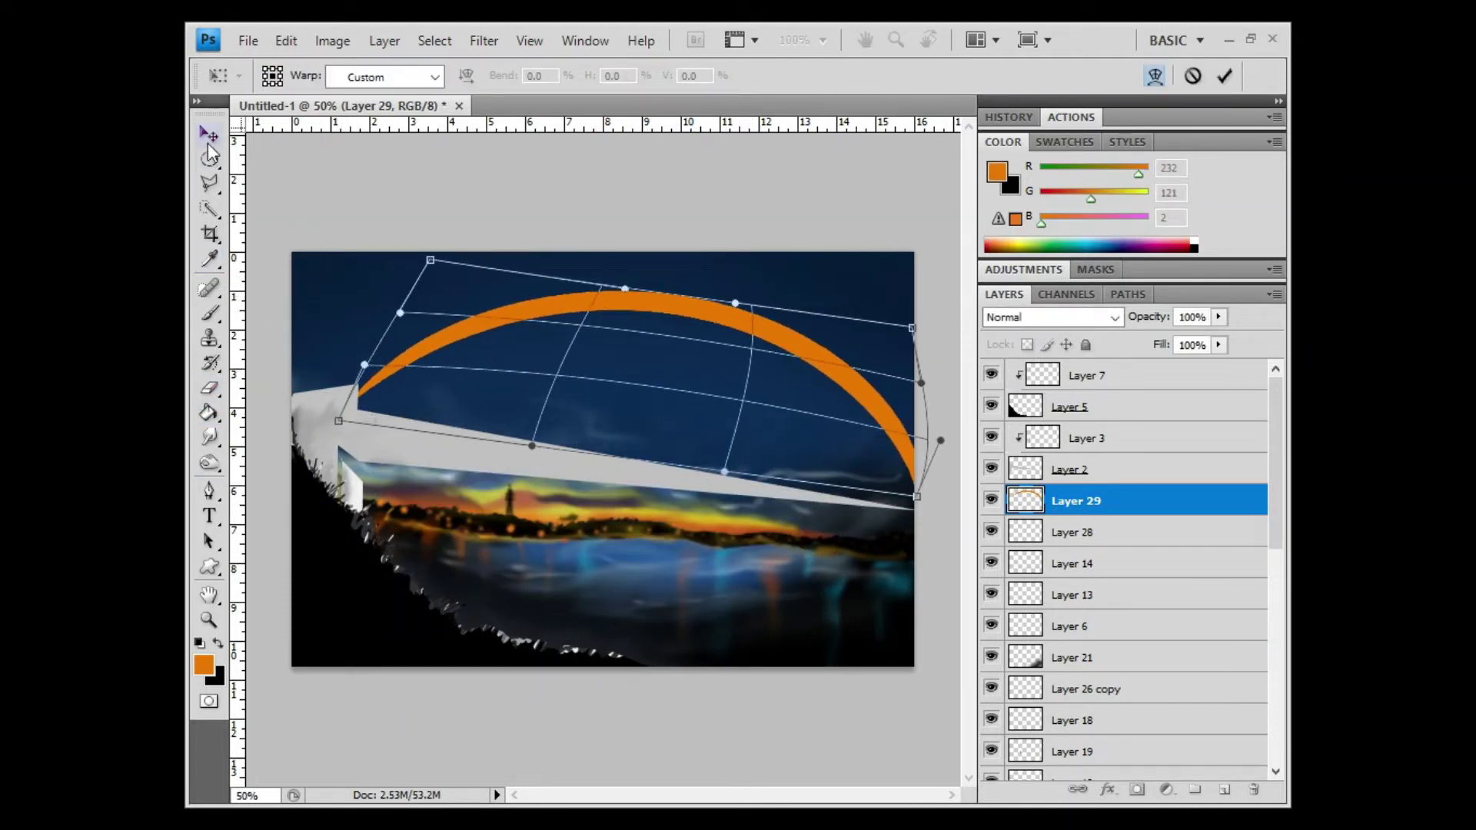
key(Return)
Undo a trial black wall fill and delete the trial wall and arch layers
key(ctrl+shift+alt+n)
key(x)
ctrl+click(1025, 501)
key(alt+BackSpace)
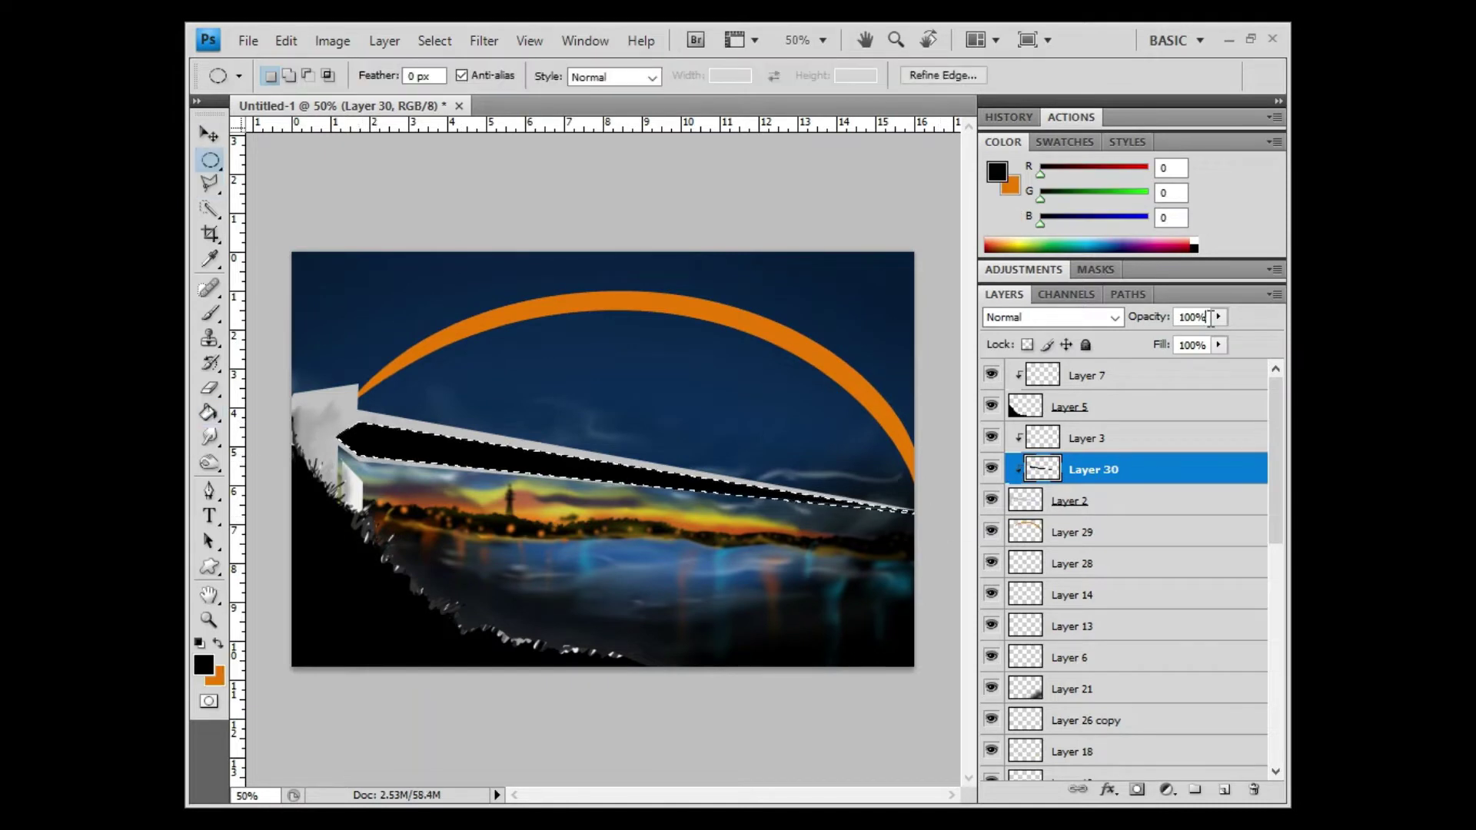
key(ctrl+z)
key(ctrl+d)
shift+click(1111, 501)
key(Delete)
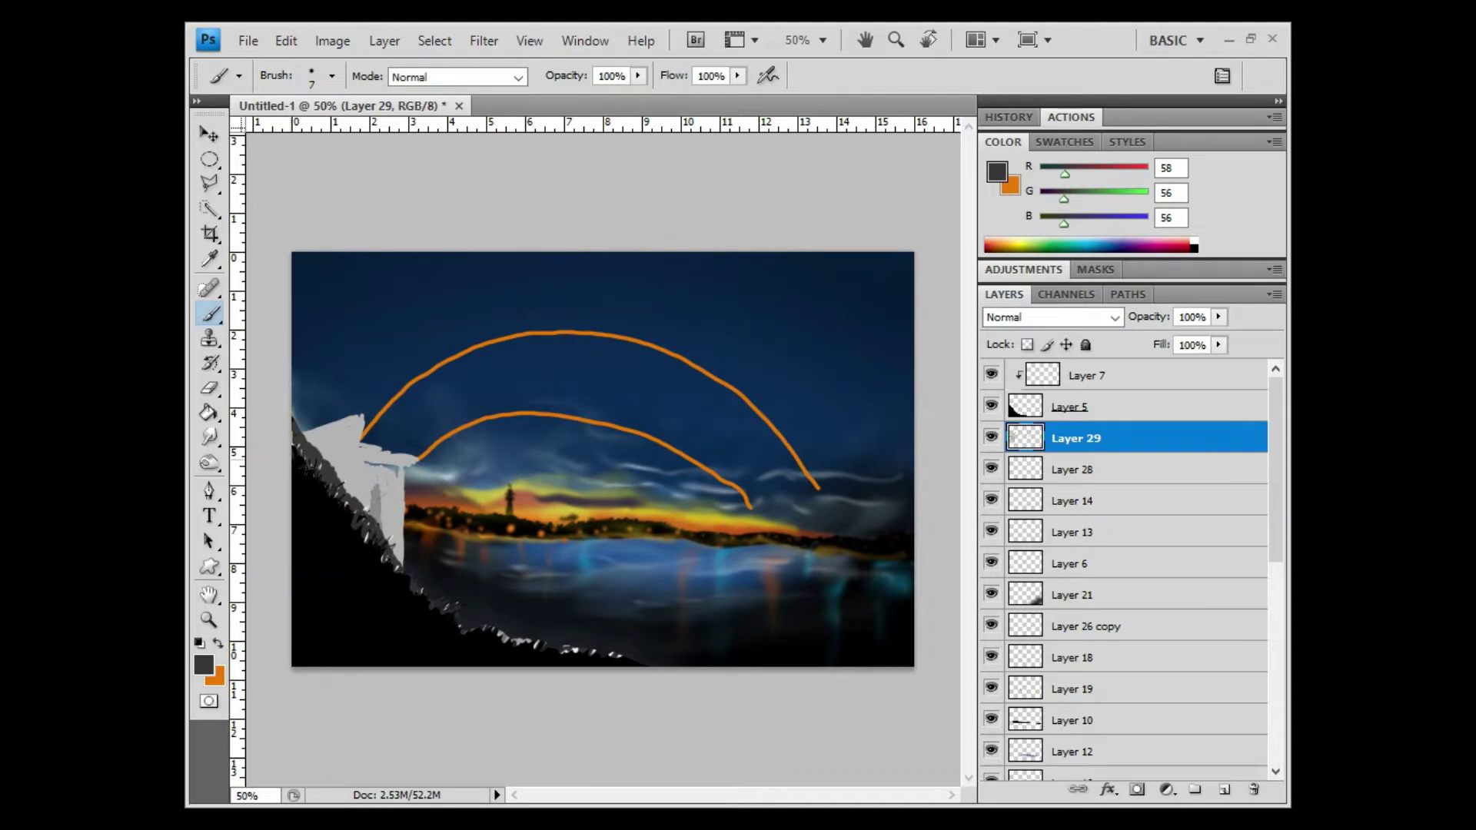
Sample a light grey from the left building to paint with
key(e)
key(l)
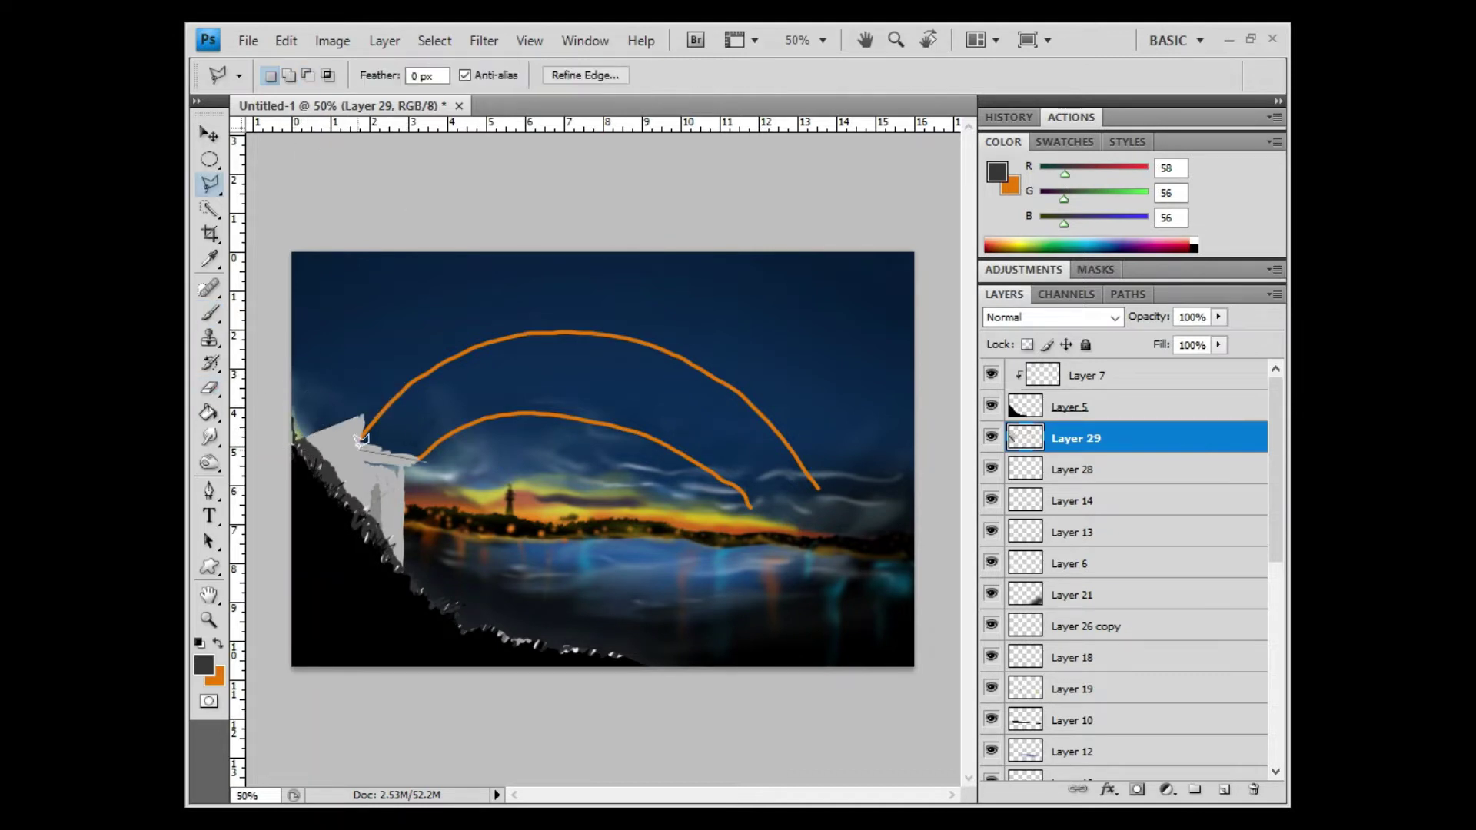
key(b)
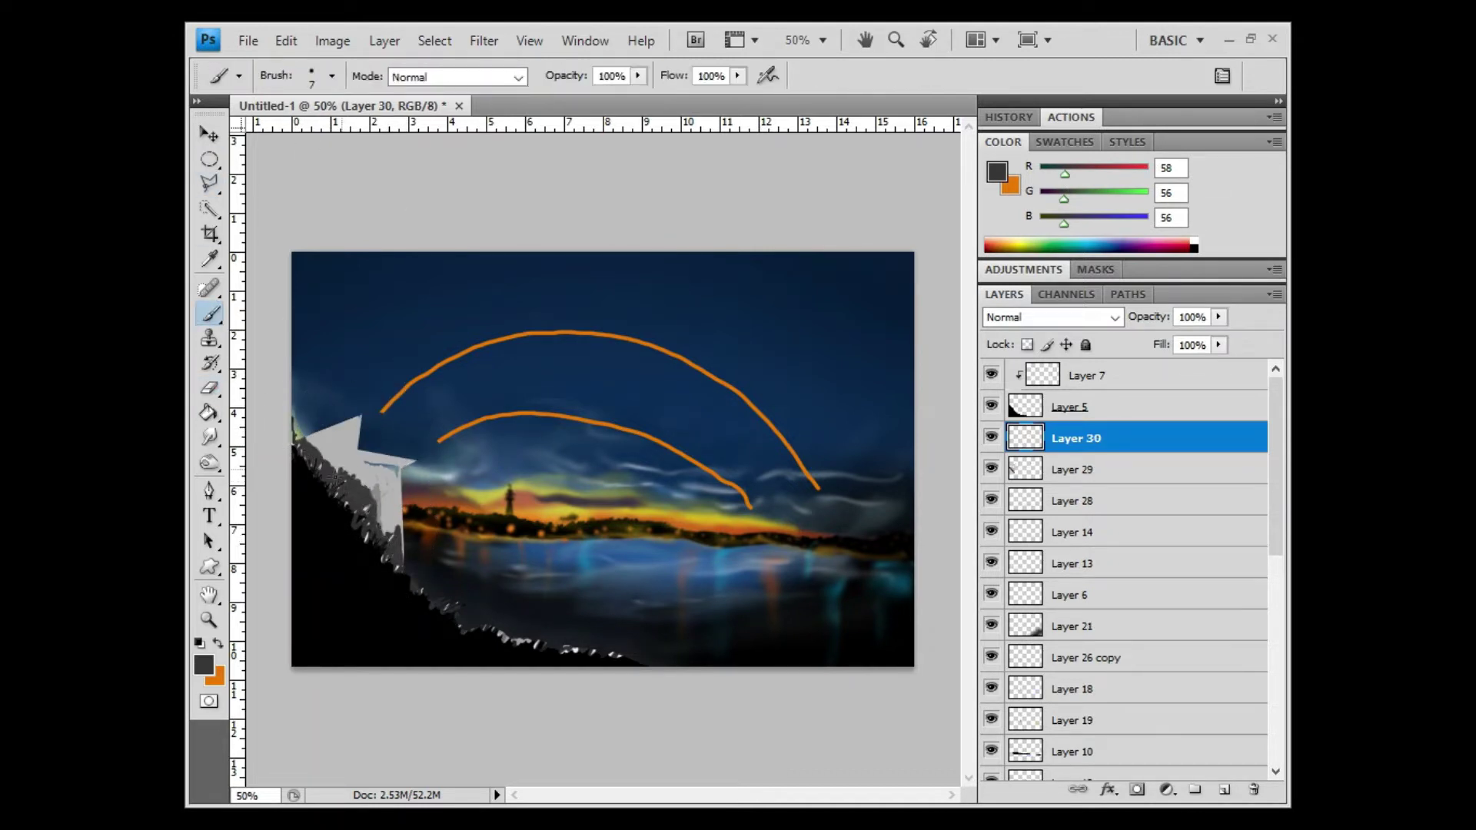
key(r)
key(i)
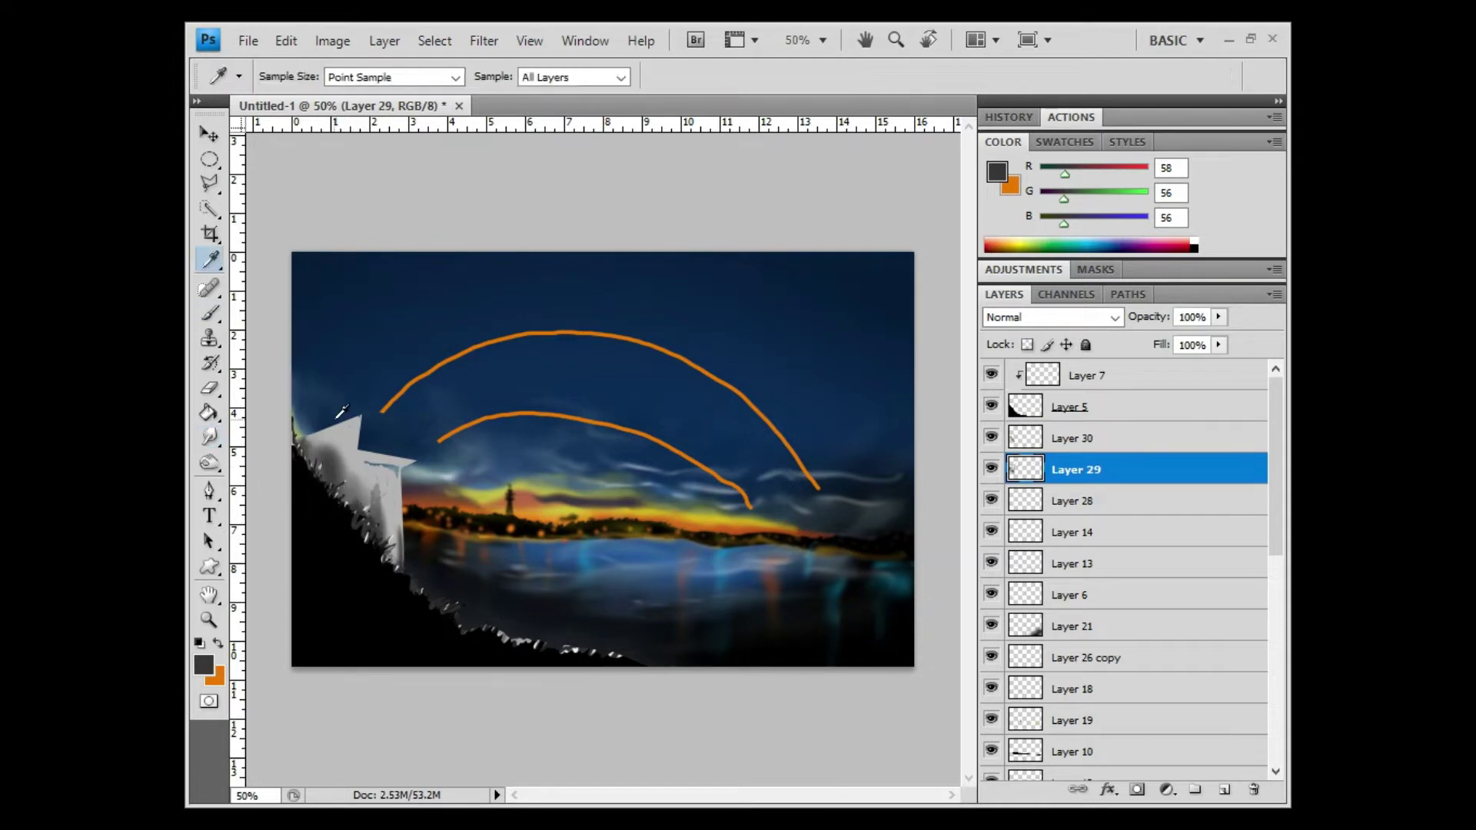
click(321, 461)
key(b)
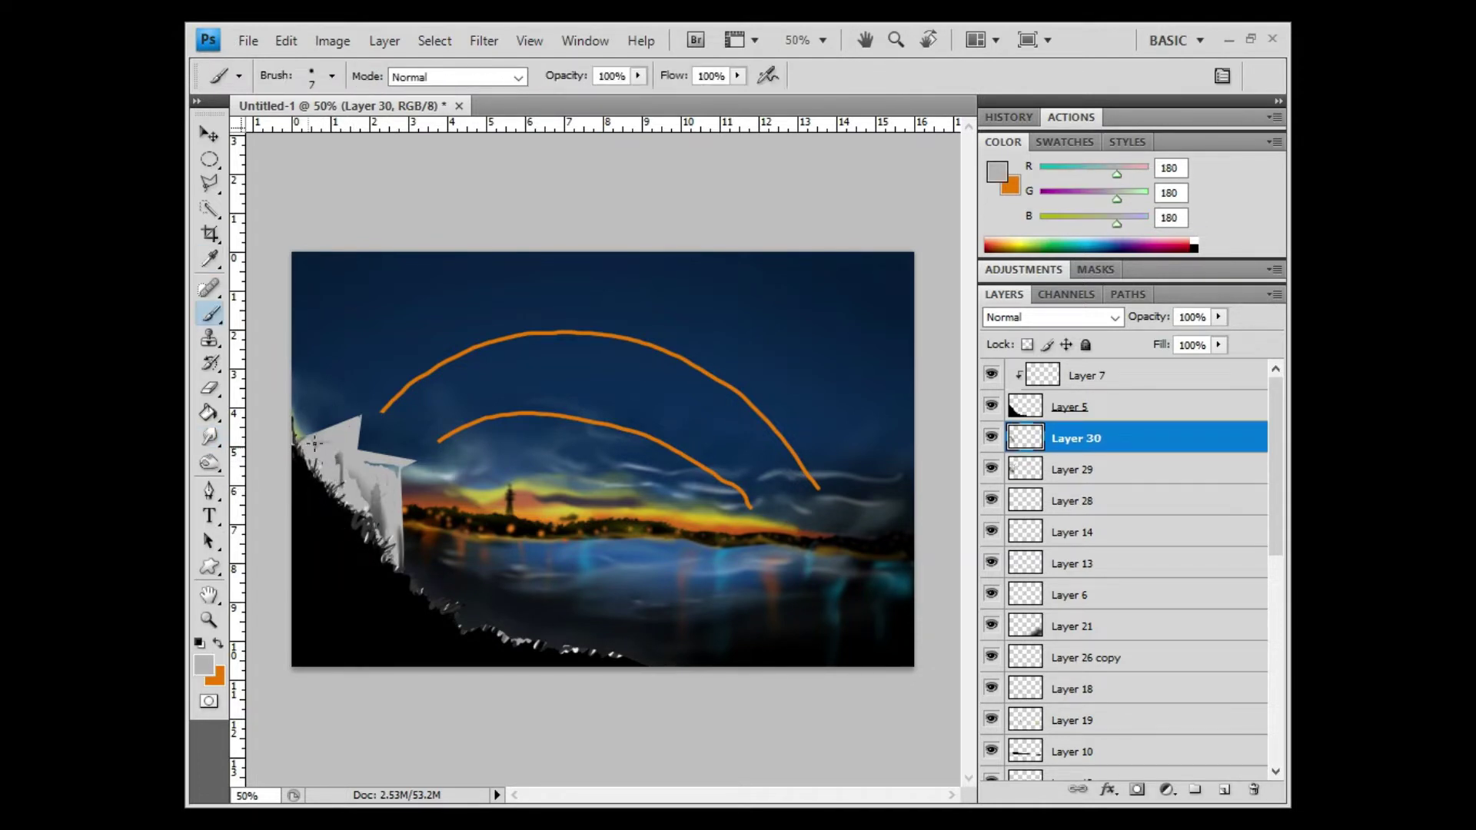
key(r)
On a new layer above Layer 28, paint dark and light bluish strokes on the building face
key(alt+bracketleft)
key(alt+bracketleft)
key(ctrl+shift+alt+n)
key(b)
alt+click(393, 474)
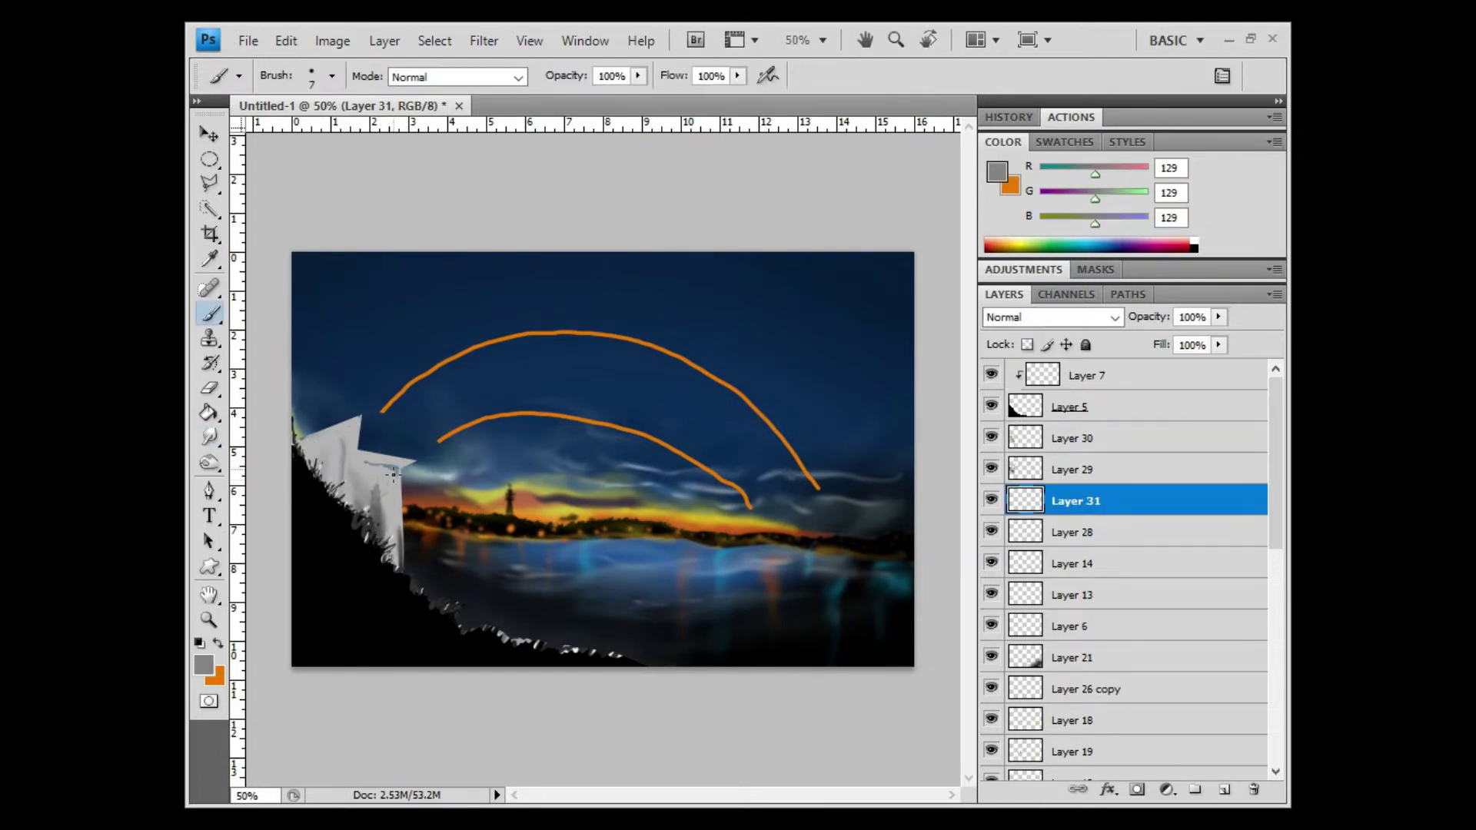
alt+click(353, 460)
key(alt+bracketright)
key(alt+bracketright)
mouse_move(347, 500)
mouse_down()
mouse_move(347, 456)
mouse_move(343, 514)
mouse_up()
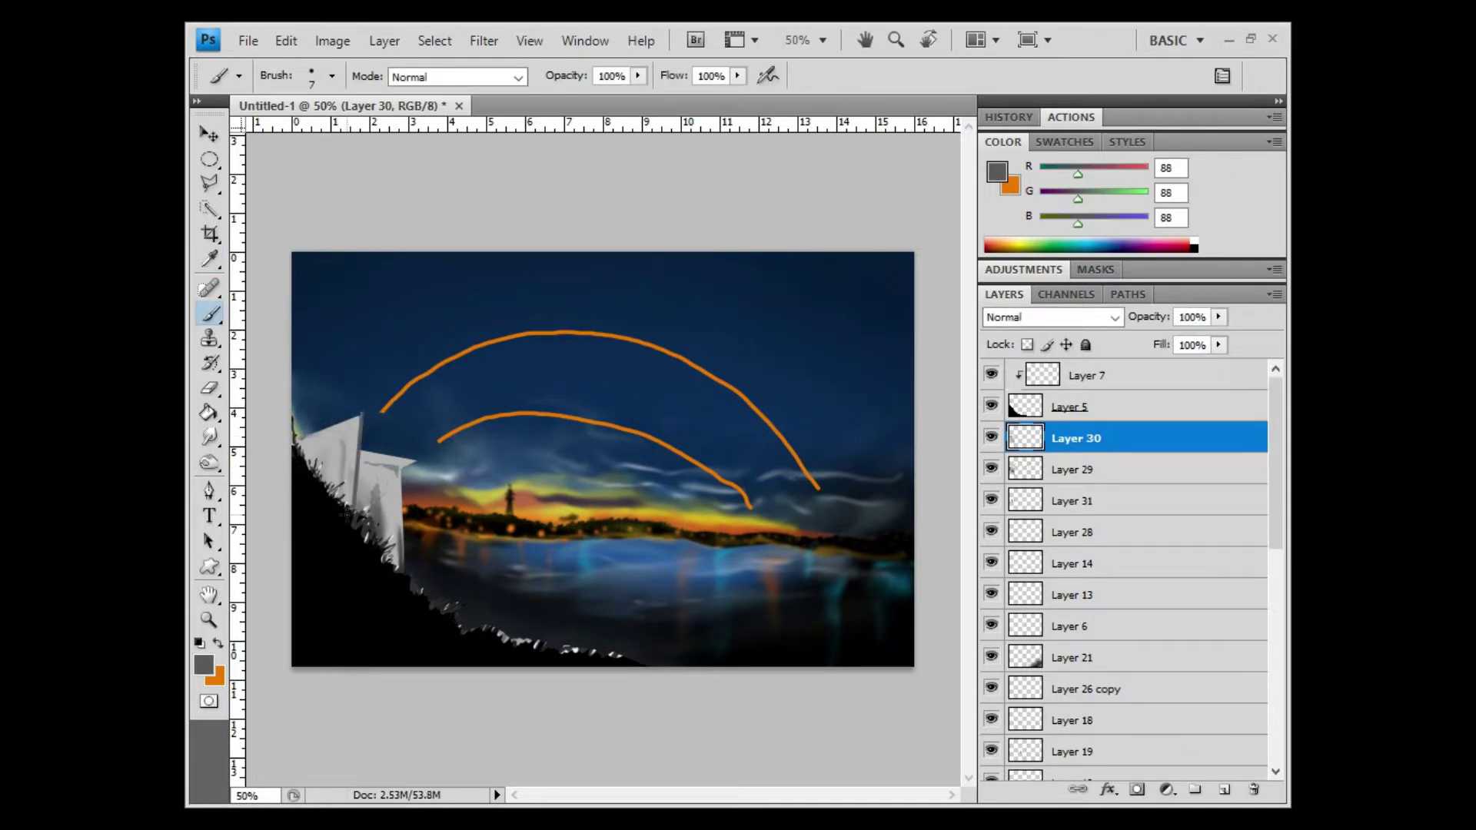
alt+click(341, 473)
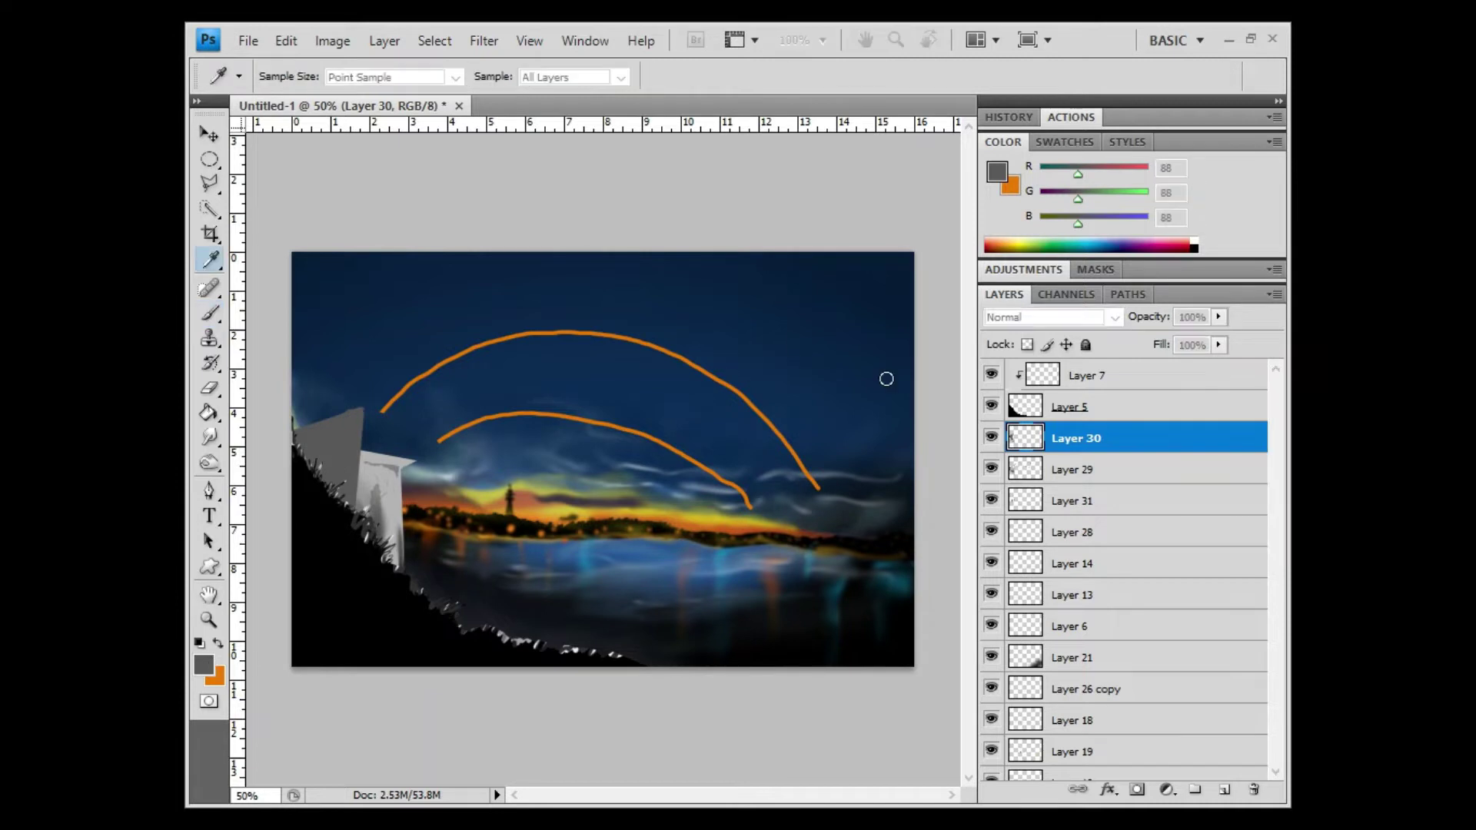
drag(338, 465, 342, 504)
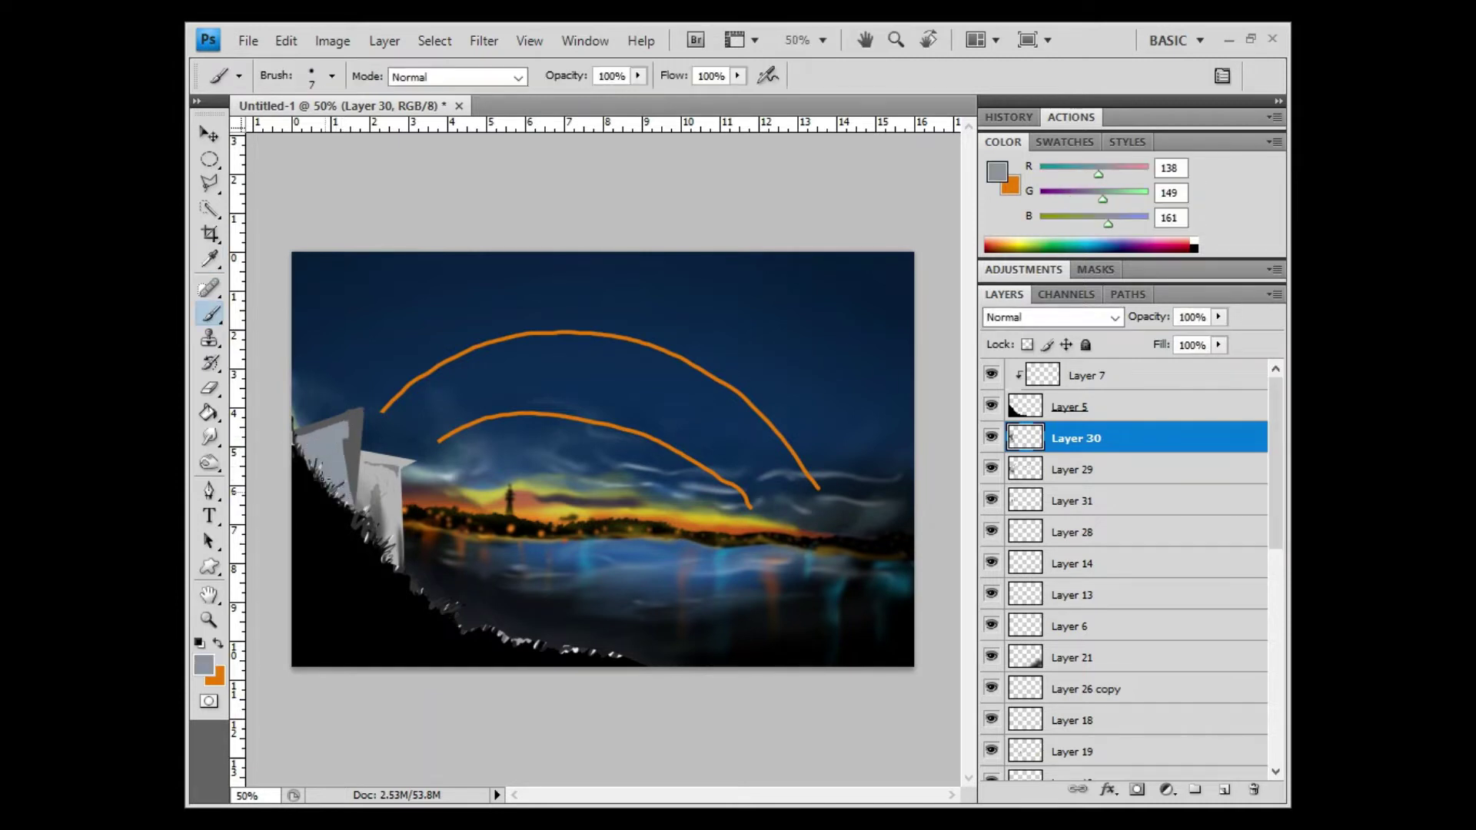
Repaint the left building in darker blue-grey on a new layer with a larger brush
alt+click(385, 444)
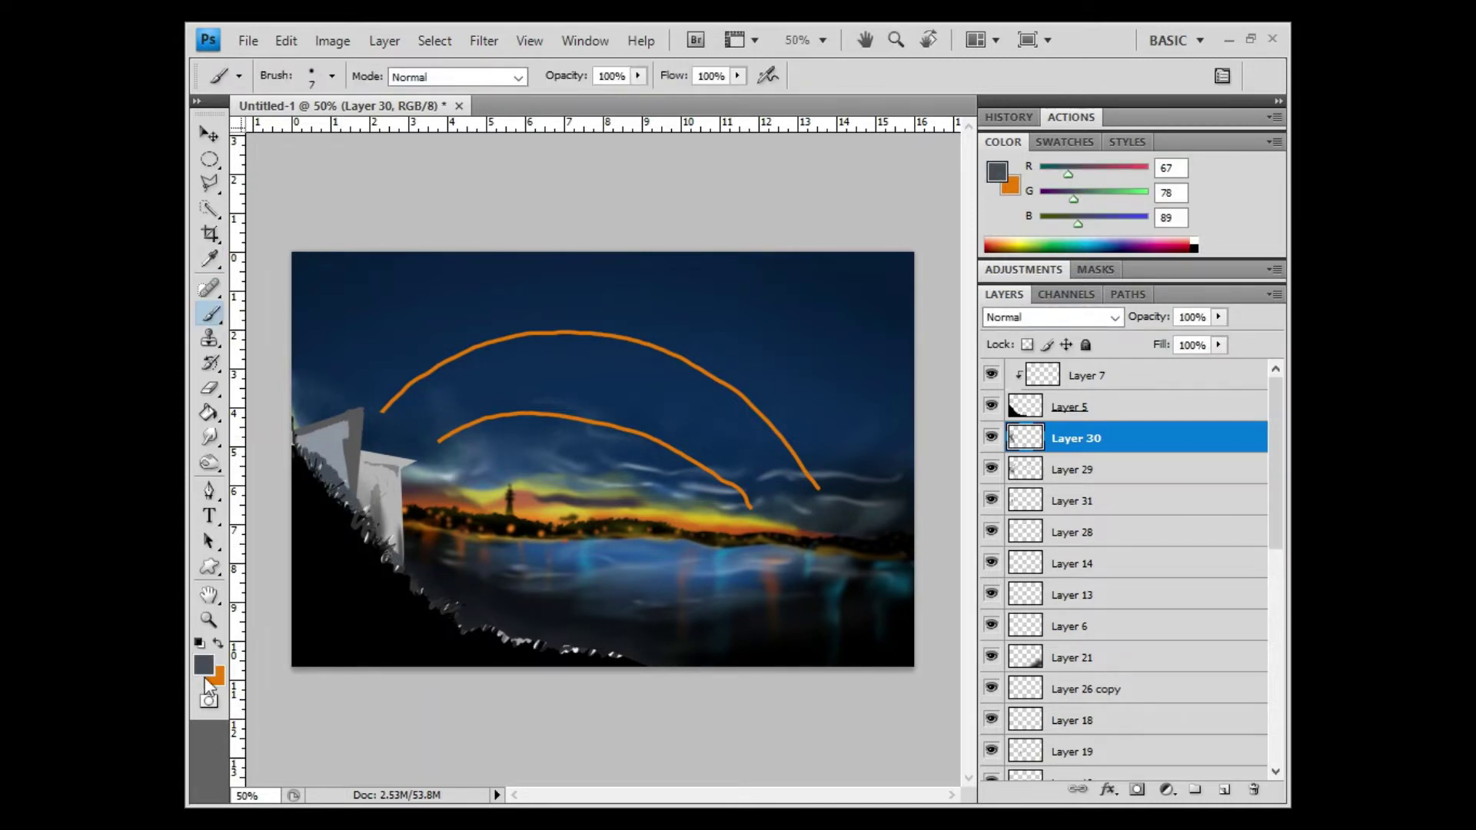
alt+click(358, 500)
key(ctrl+shift+alt+n)
key(bracketright)
key(bracketright)
mouse_move(323, 461)
mouse_down()
mouse_move(392, 502)
mouse_move(384, 557)
mouse_up()
Add teal tones to the building and erase their rough edges
key(e)
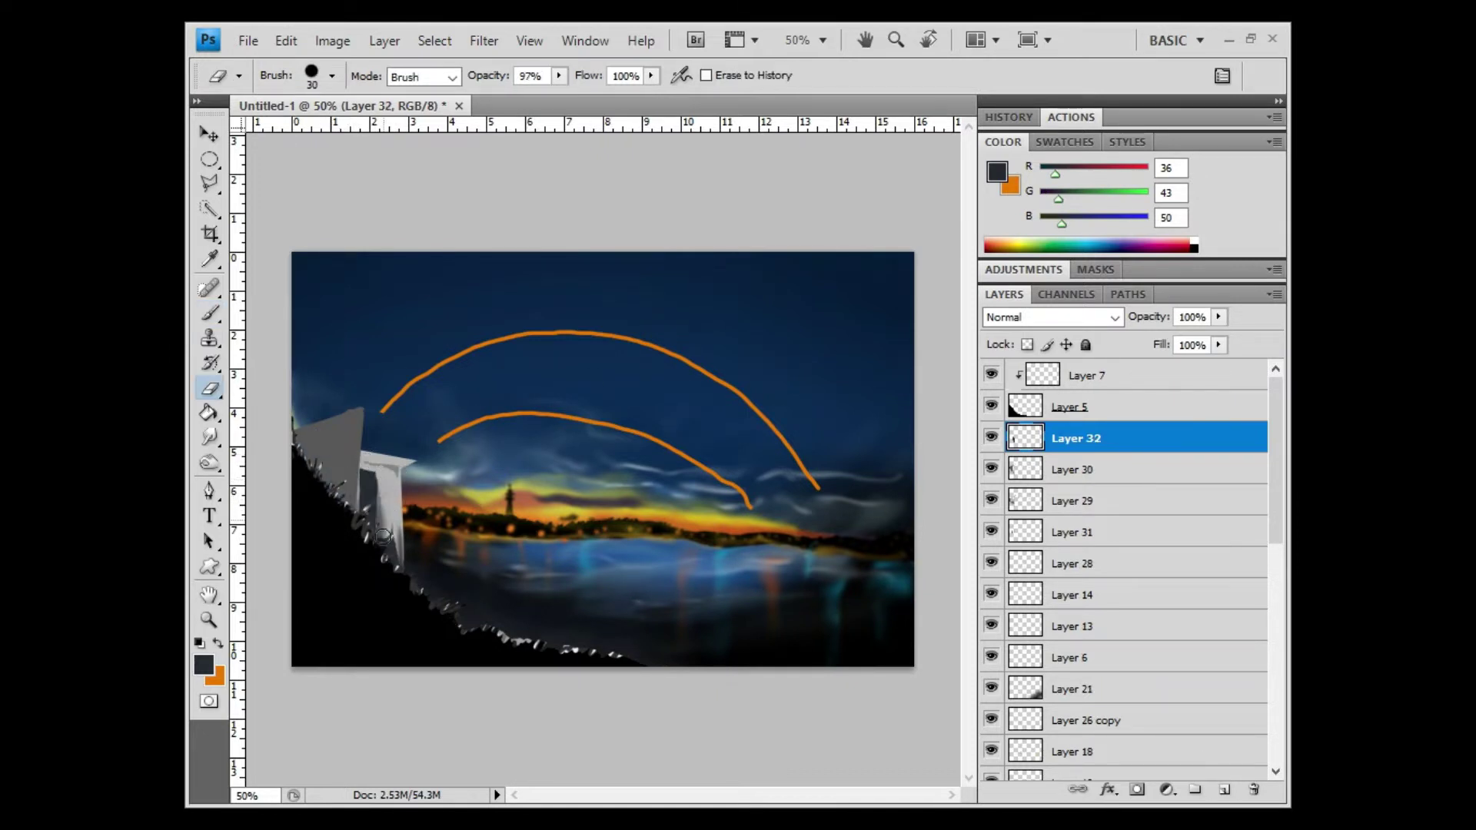
key(b)
alt+click(345, 473)
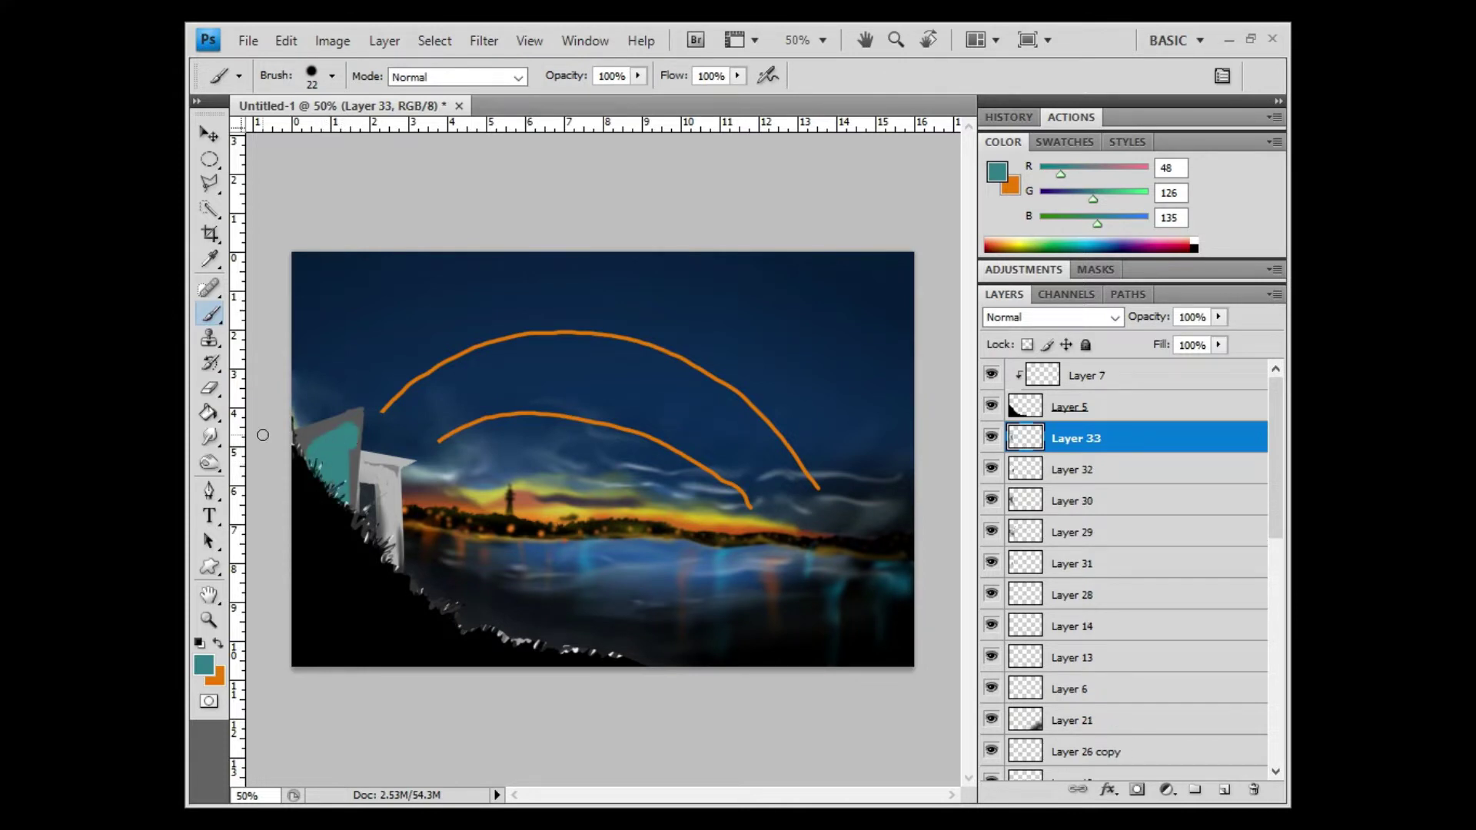
key(e)
drag(344, 484, 355, 416)
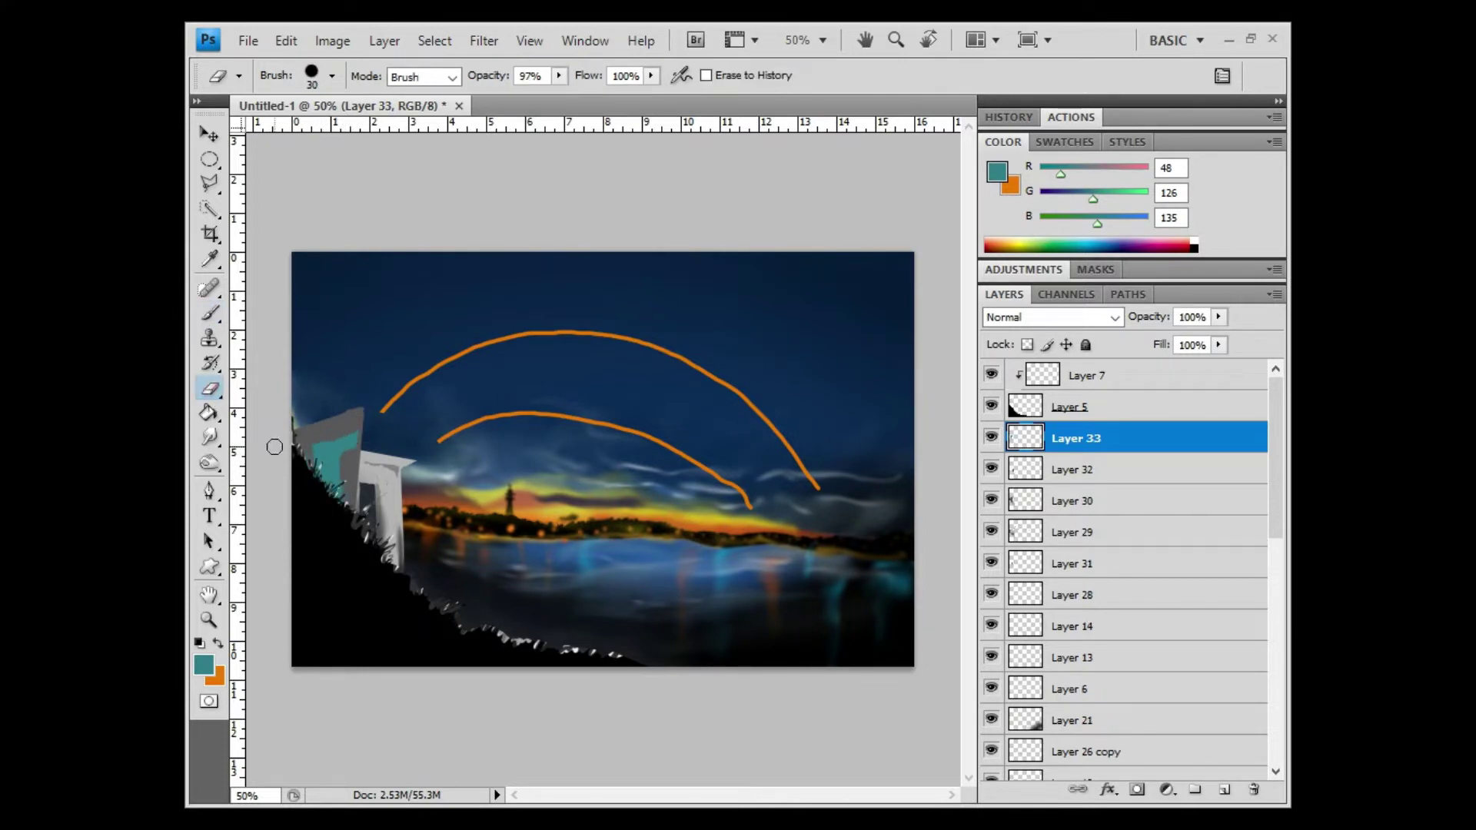
Paint a light grey trapezoid pier on a new layer and tidy it with the Eraser
key(i)
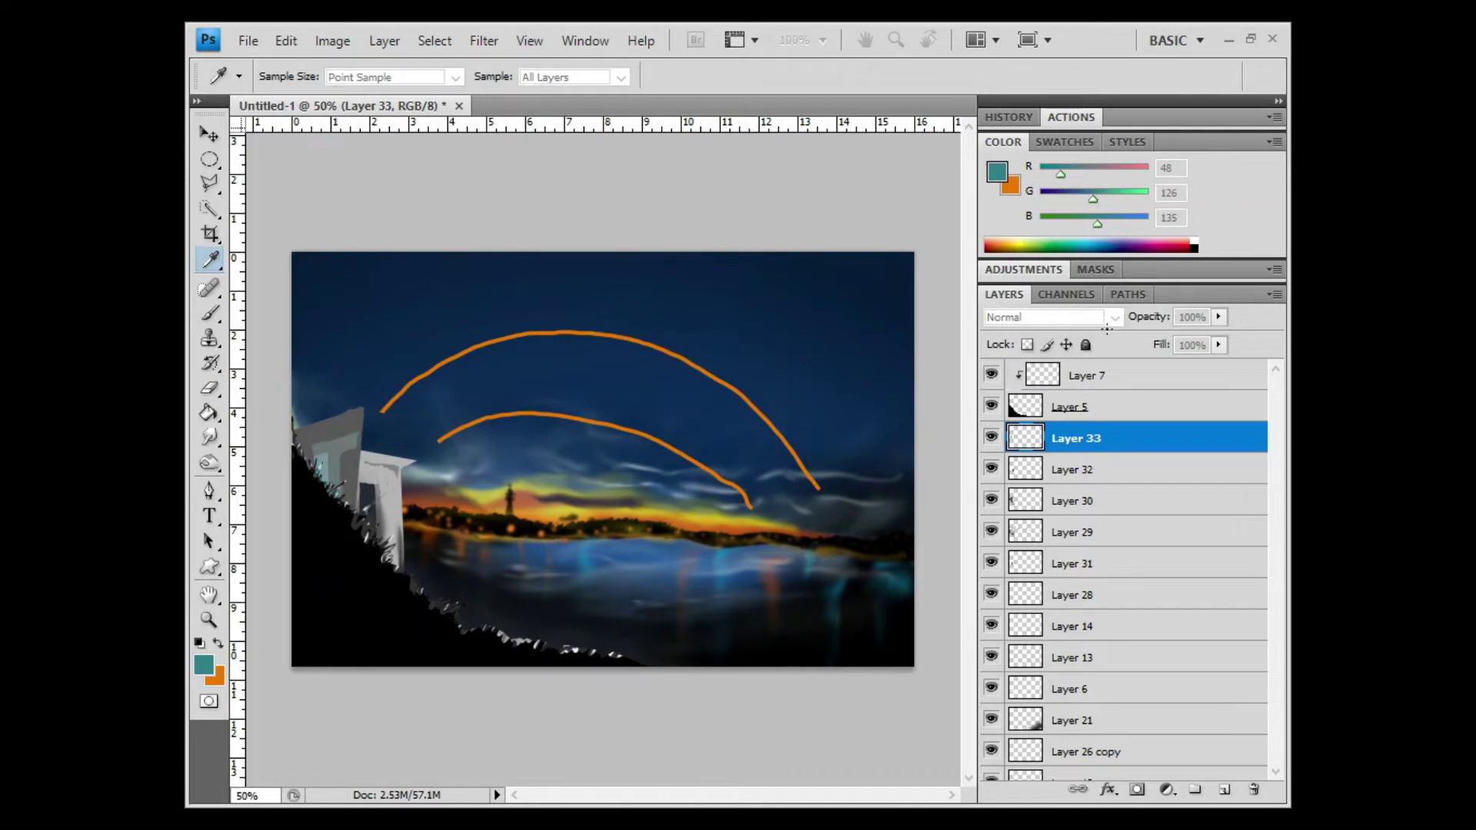
key(b)
alt+click(365, 406)
key(ctrl+shift+alt+n)
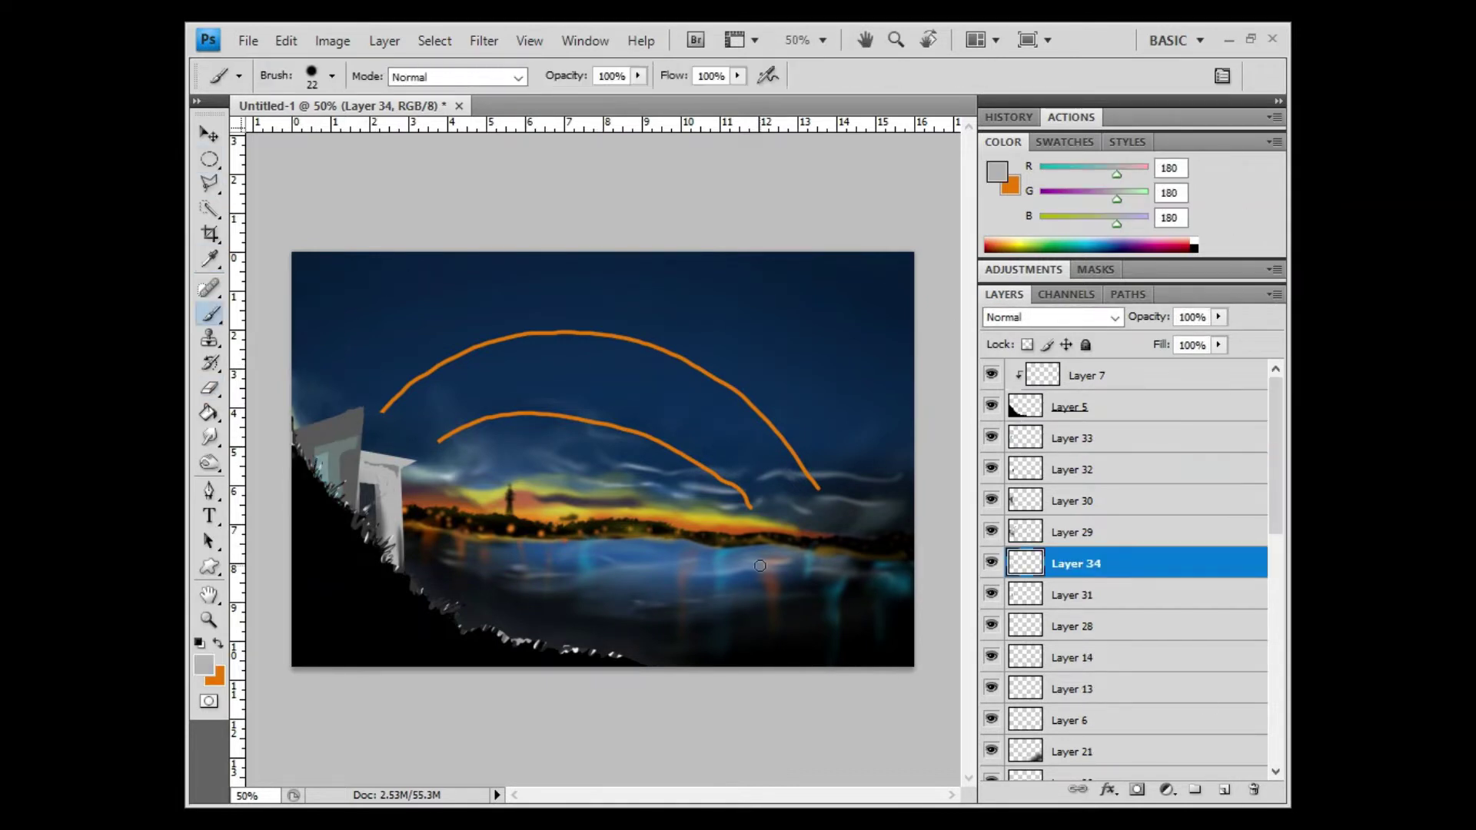
key(e)
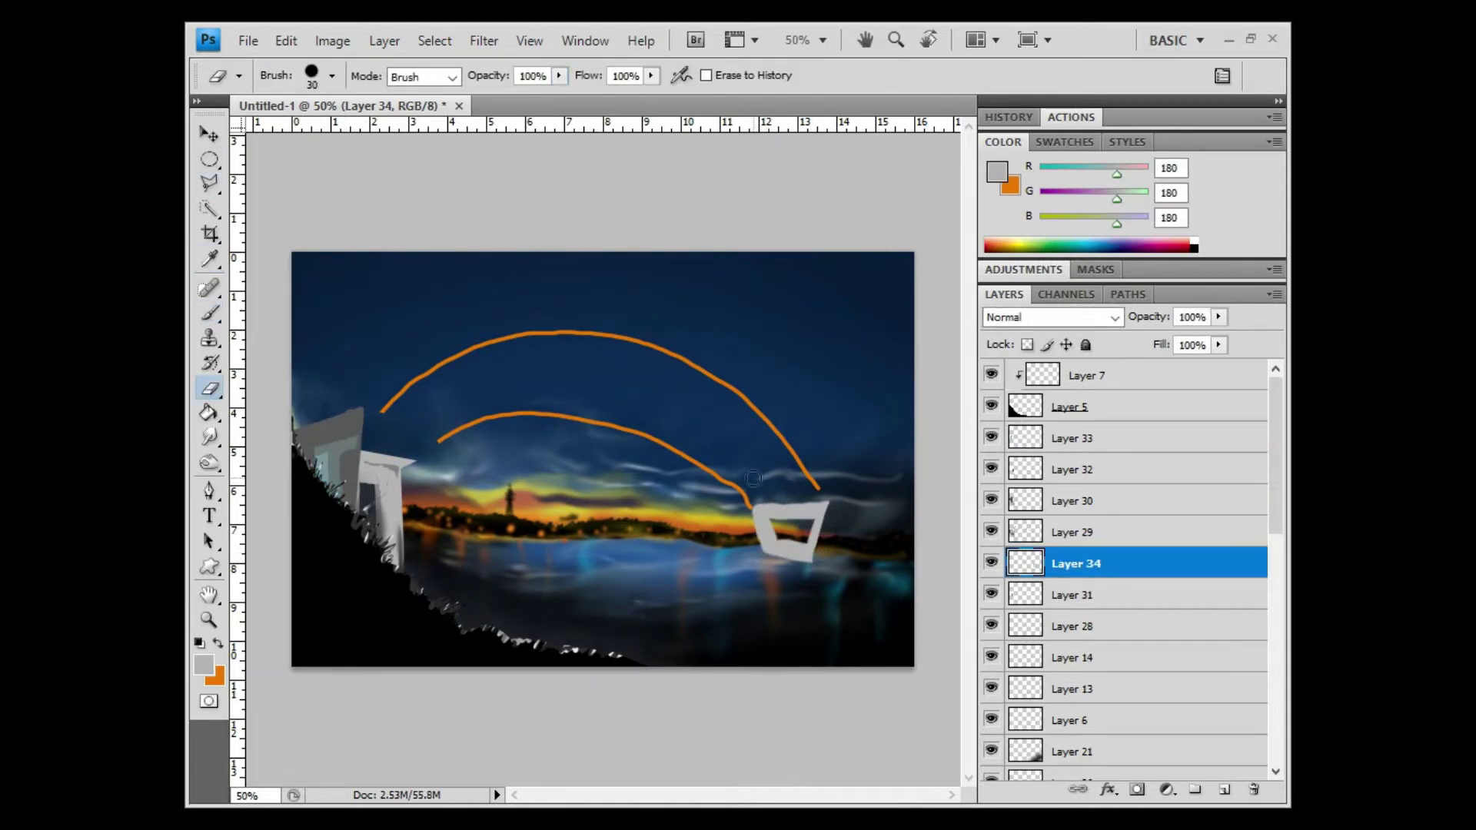
Add mid-grey pier shading on another new layer and erase the excess
key(i)
click(821, 514)
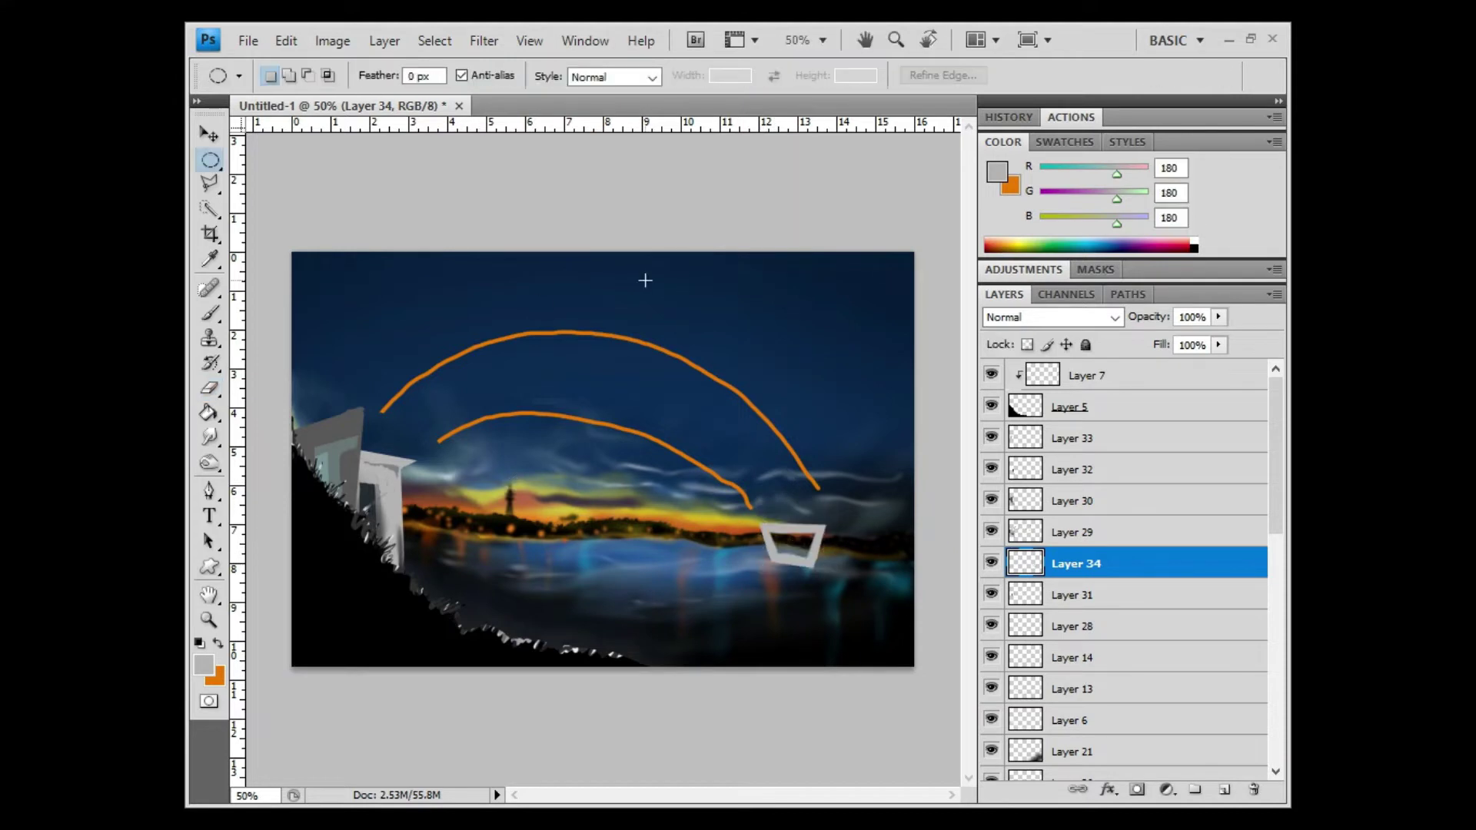
key(ctrl+shift+alt+n)
key(b)
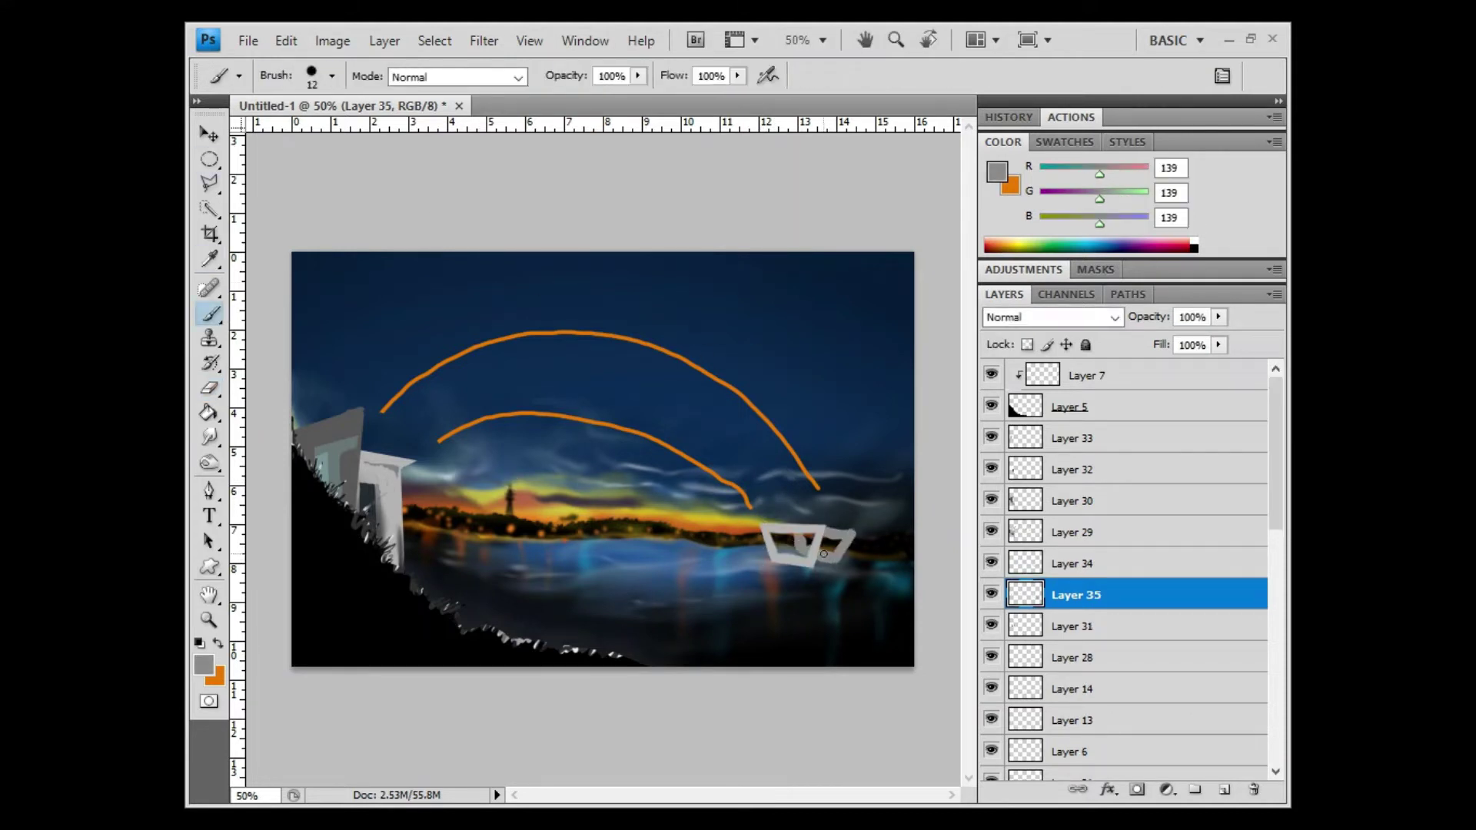
key(e)
key(l)
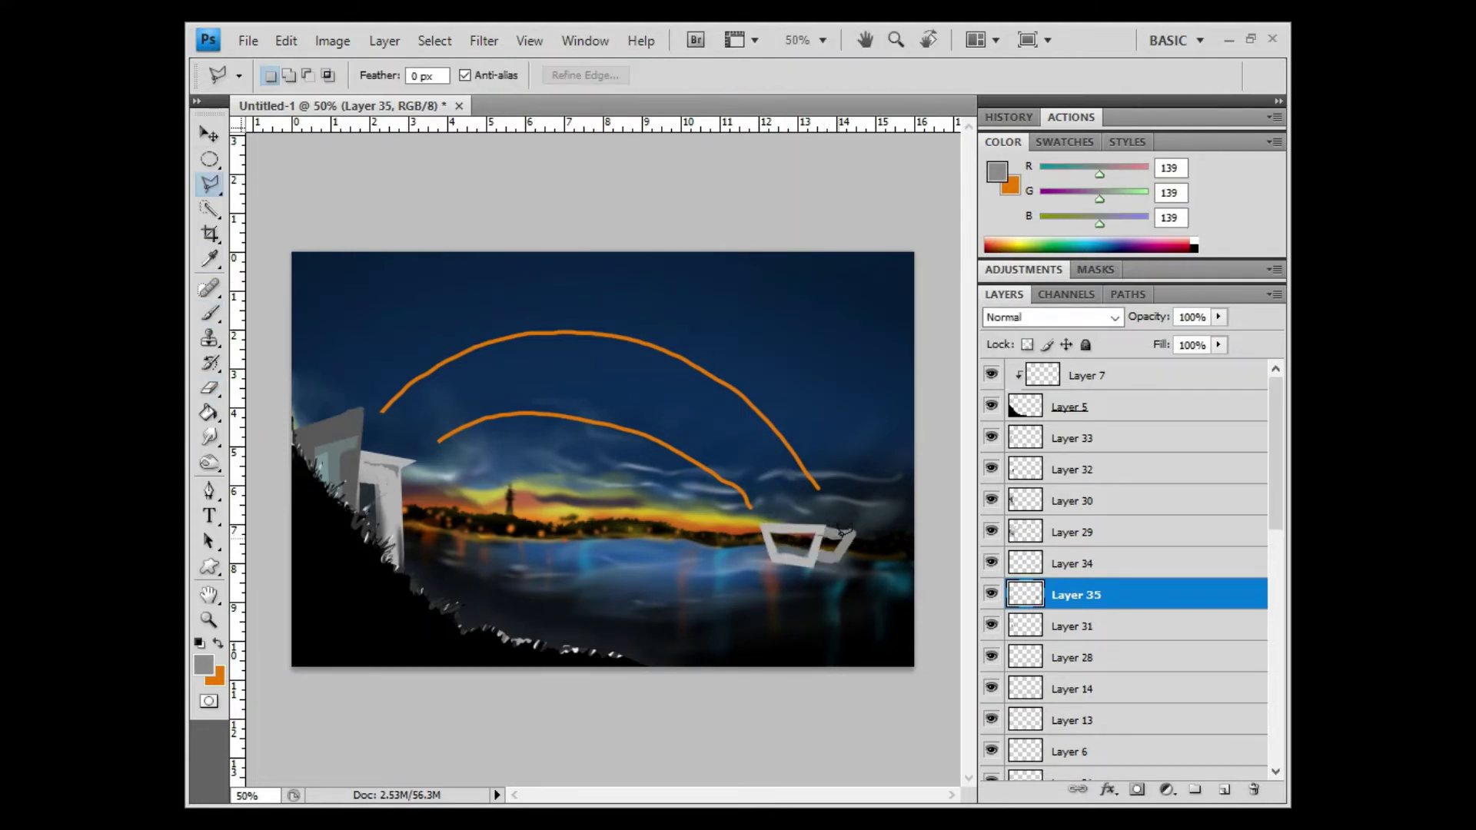
Duplicate the pier, move the copy right, shrink it to about 72%, and duplicate it again
key(ctrl+d)
click(1077, 564)
drag(823, 552, 884, 552)
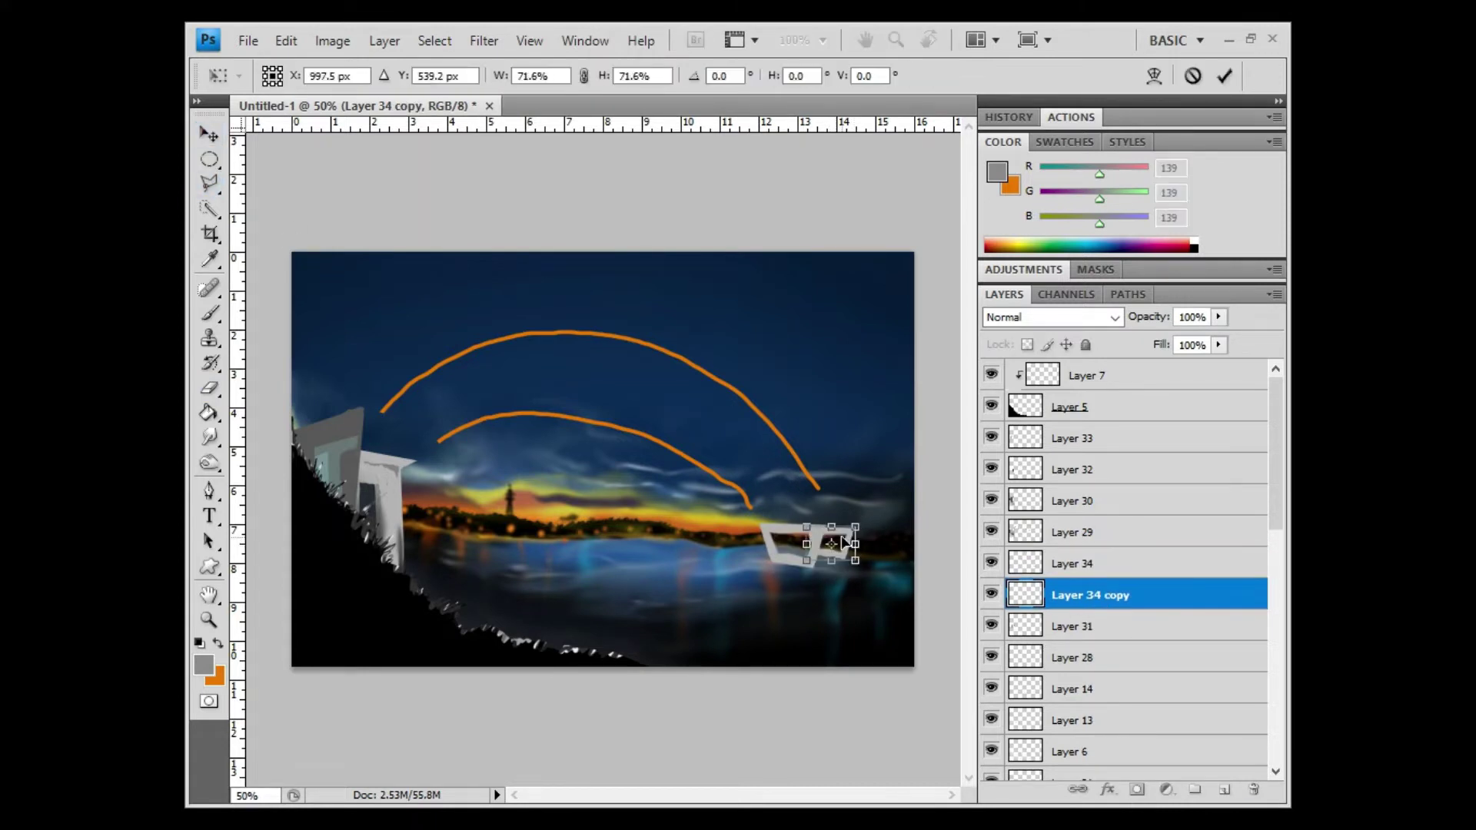
key(v)
key(ctrl+j)
key(o)
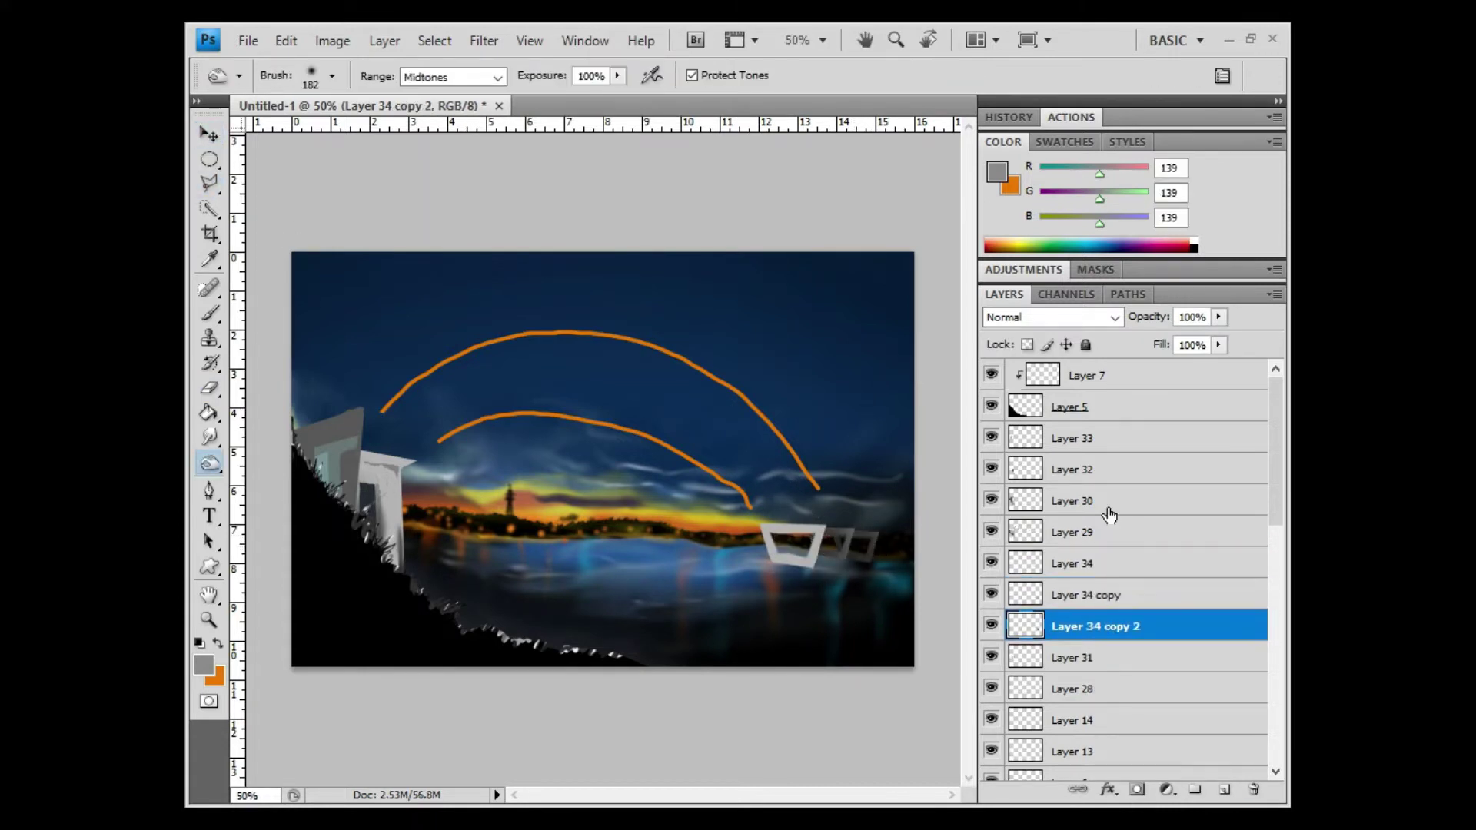
On a new layer, begin a straight-edged deck outline from the left building to the right edge
click(1072, 438)
key(ctrl+shift+alt+n)
key(l)
click(363, 430)
click(919, 530)
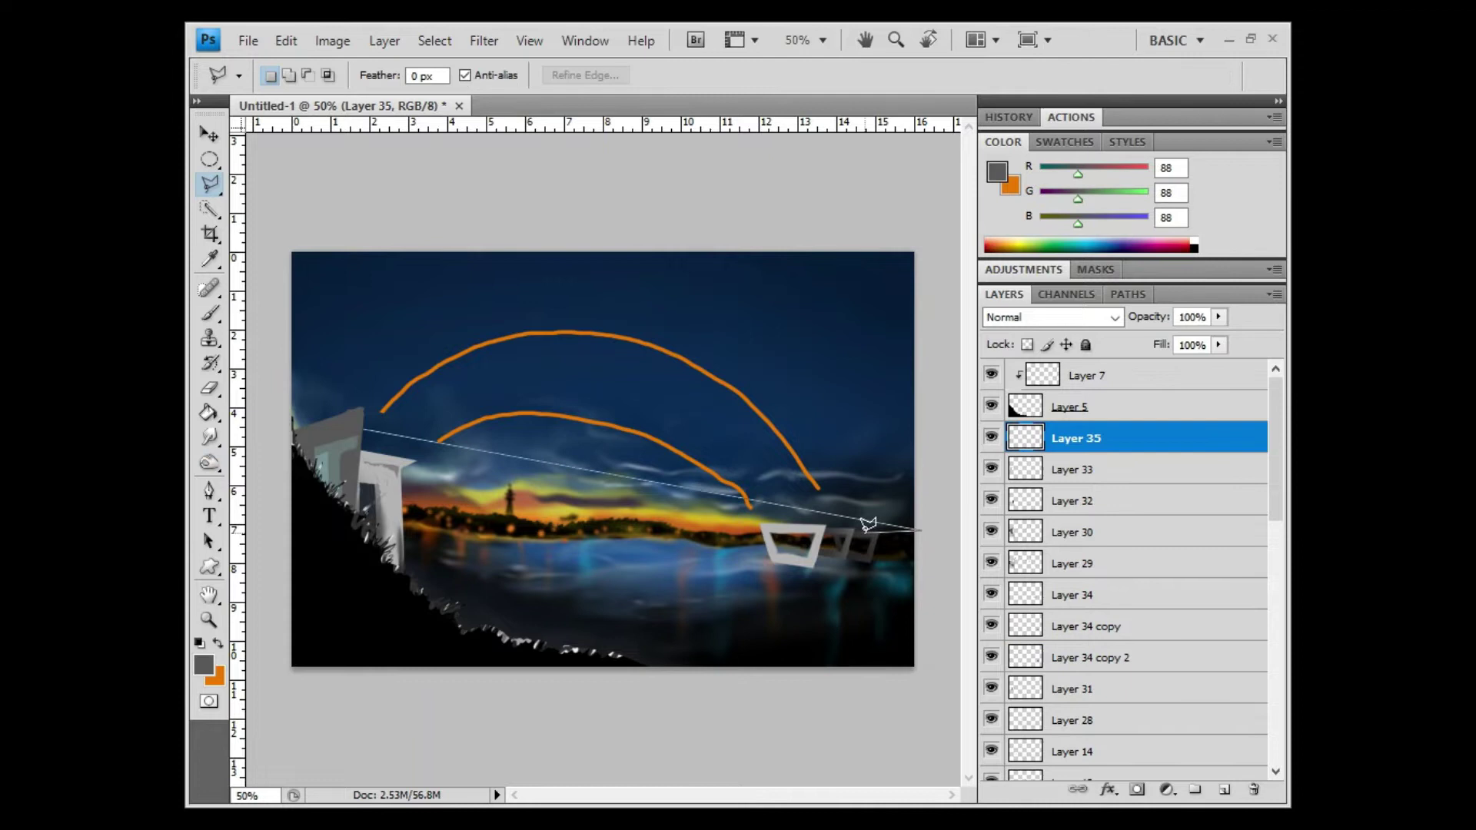
Close the deck outline, fill it with grey, and add a clipped layer above it
click(364, 431)
key(alt+BackSpace)
key(ctrl+d)
key(ctrl+shift+alt+n)
key(ctrl+alt+g)
key(d)
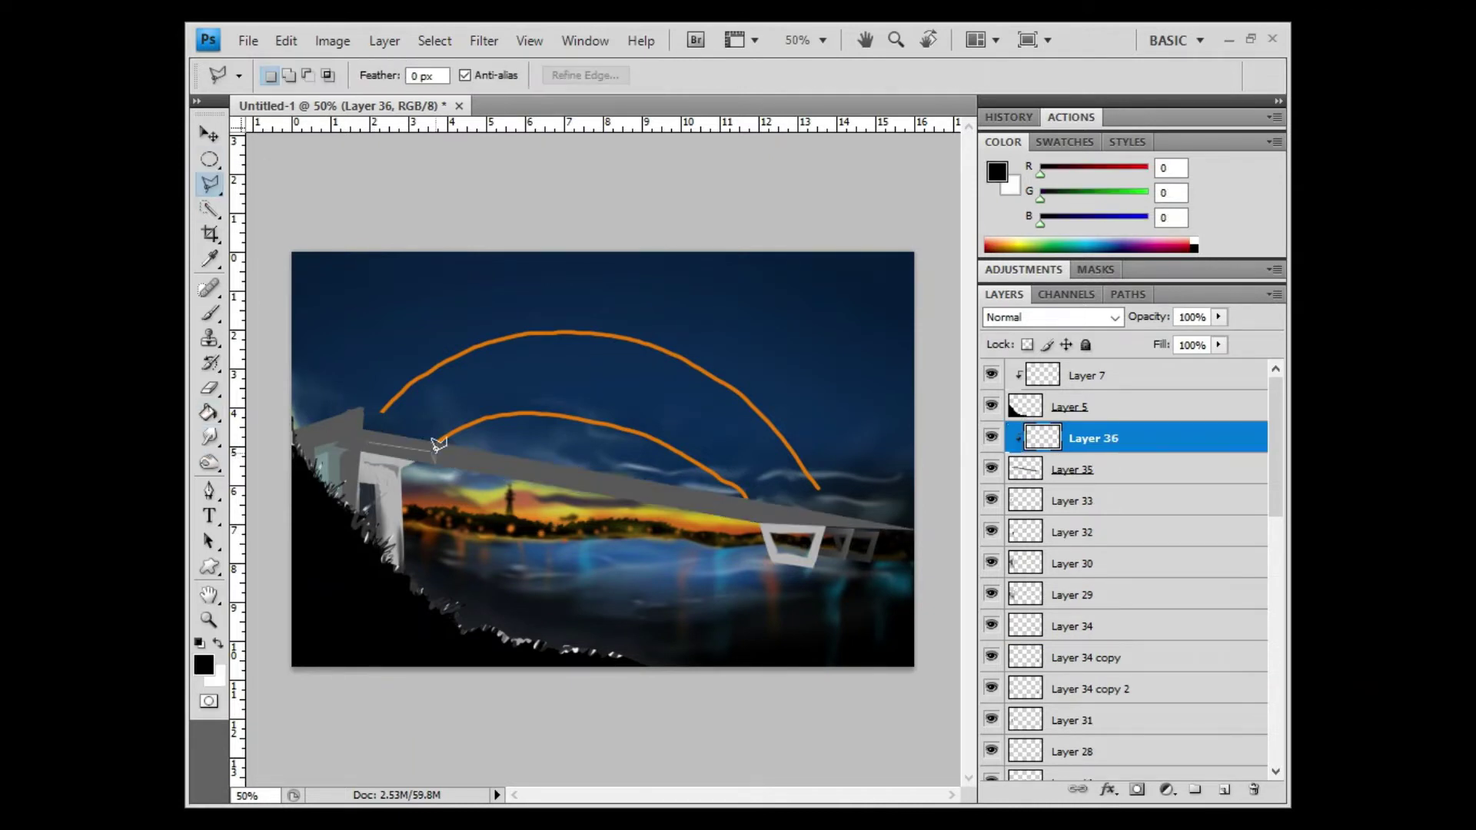
Paint a soft white glow along the deck on a clipped layer, erasing its left end
click(363, 441)
key(Escape)
key(b)
key(ctrl+shift+alt+n)
key(x)
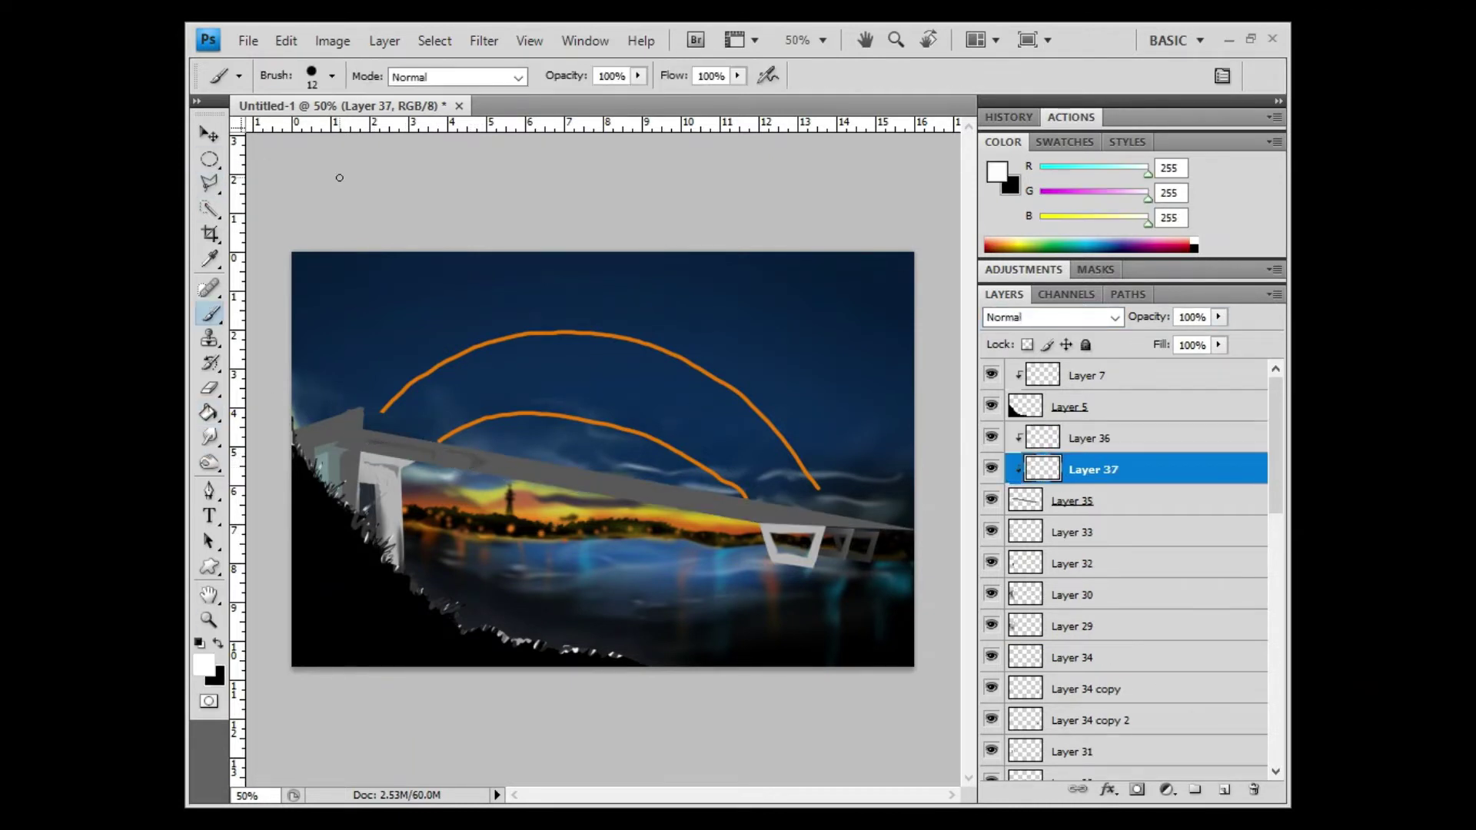
key(e)
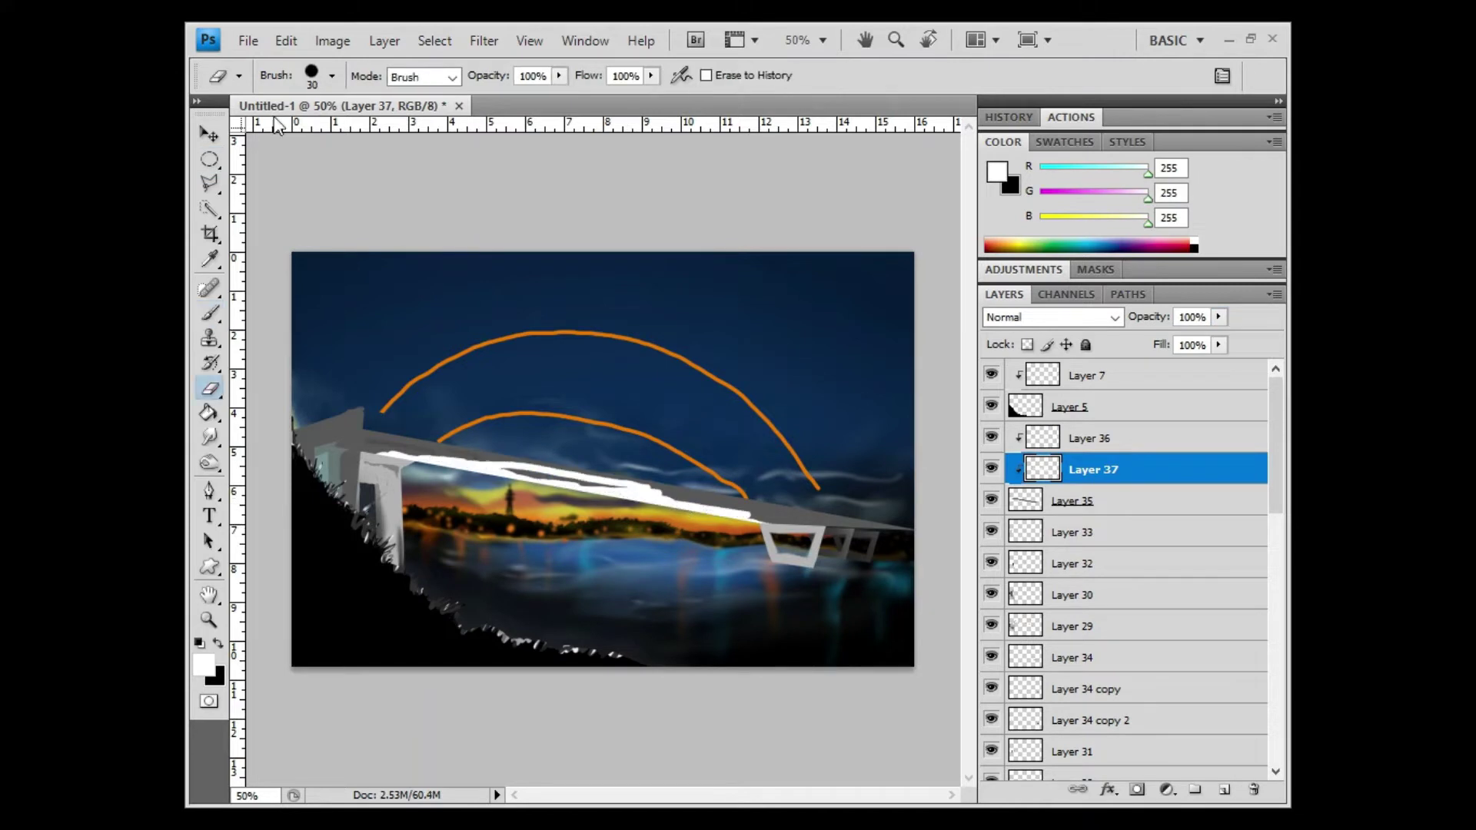
drag(677, 504, 712, 505)
key(b)
drag(486, 453, 784, 531)
key(e)
drag(554, 473, 461, 457)
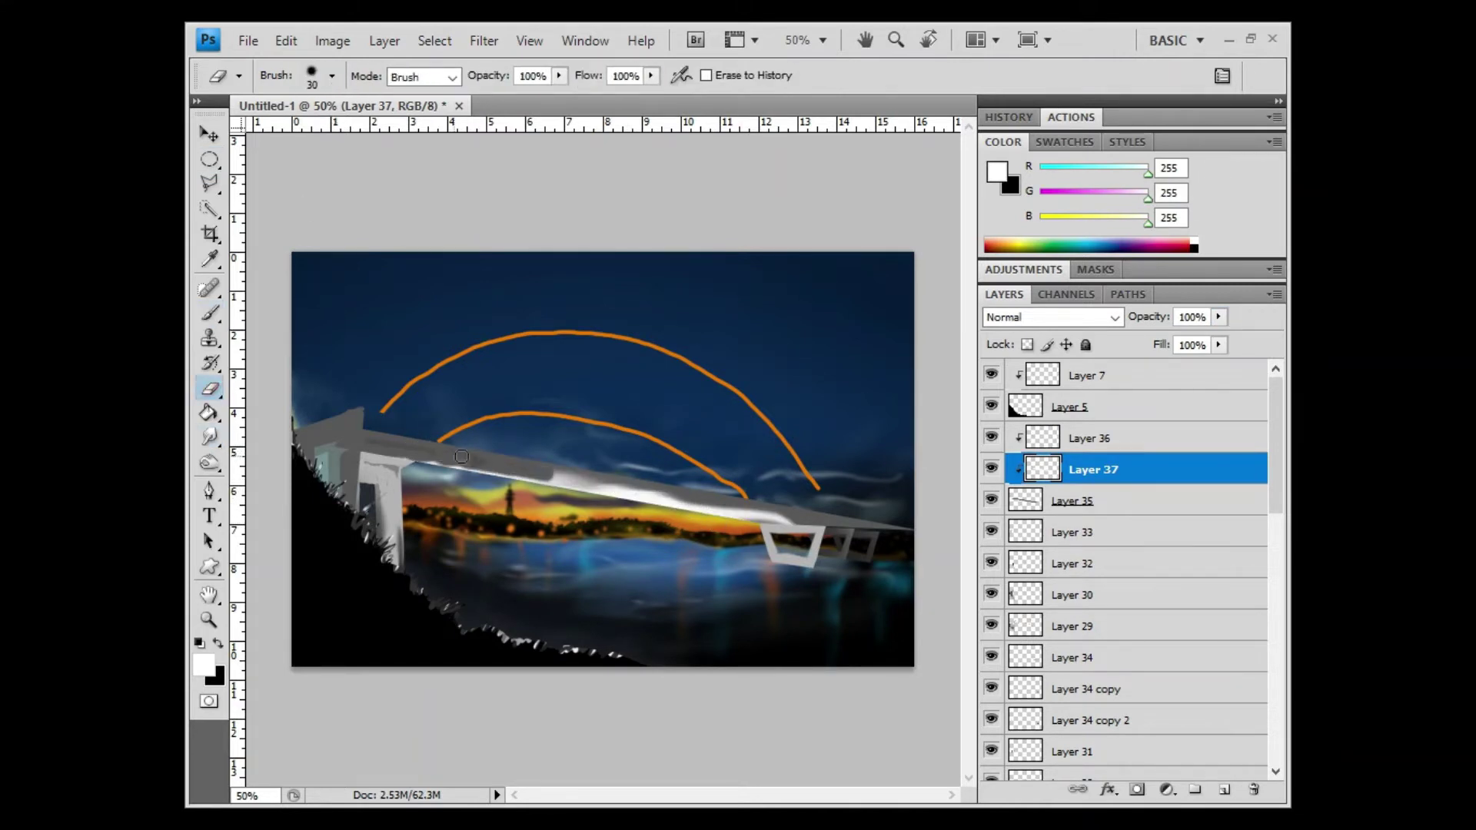
On a new clipped layer above the Layer 34 pier, paint white speckled texture along the deck
scroll(1088, 547, down, 2)
click(1091, 530)
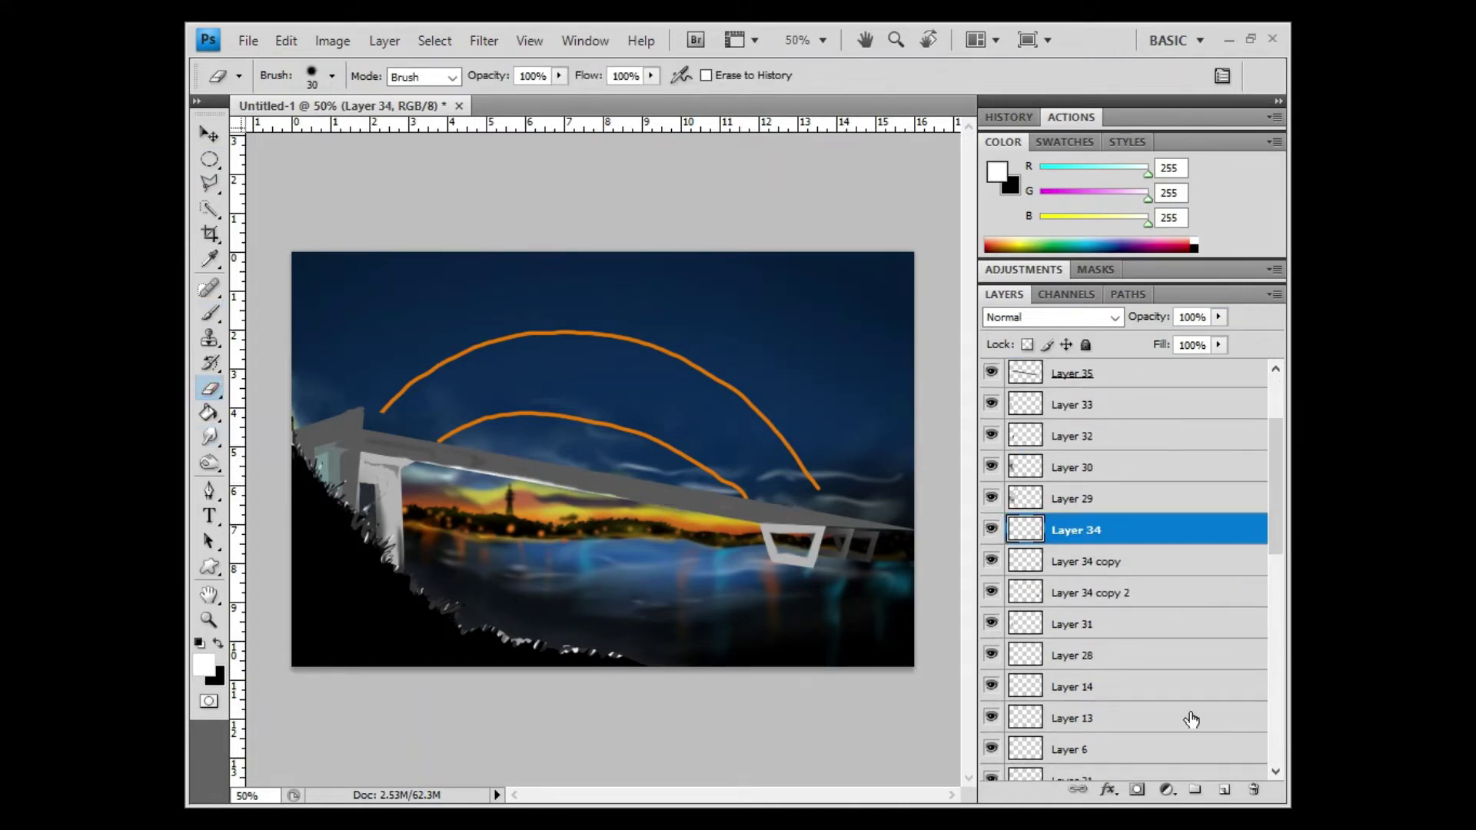
key(ctrl+shift+alt+n)
key(b)
key(x)
key(r)
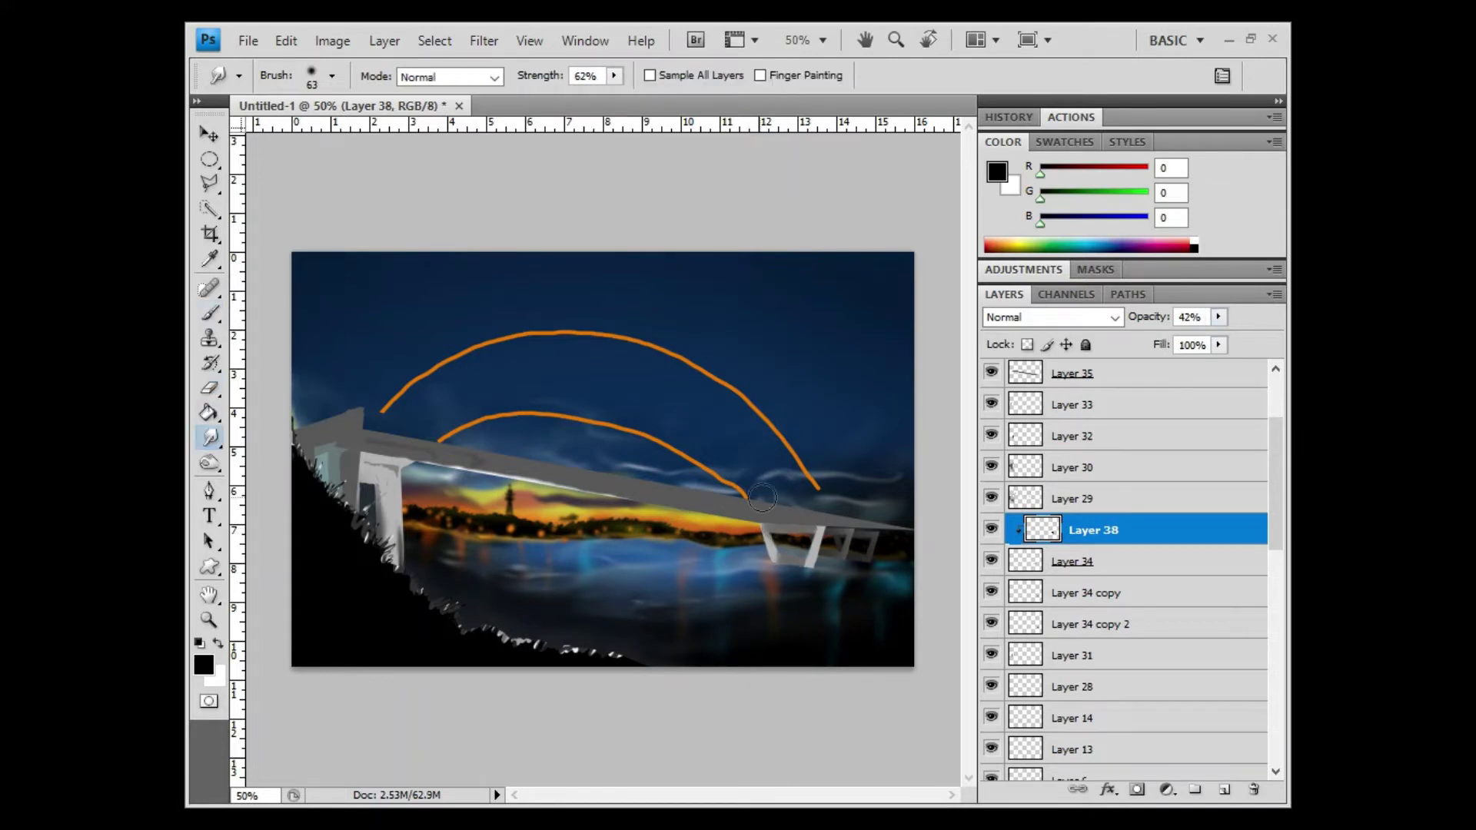
key(ctrl+shift+alt+n)
key(ctrl+bracketright)
key(ctrl+bracketright)
key(ctrl+bracketright)
key(x)
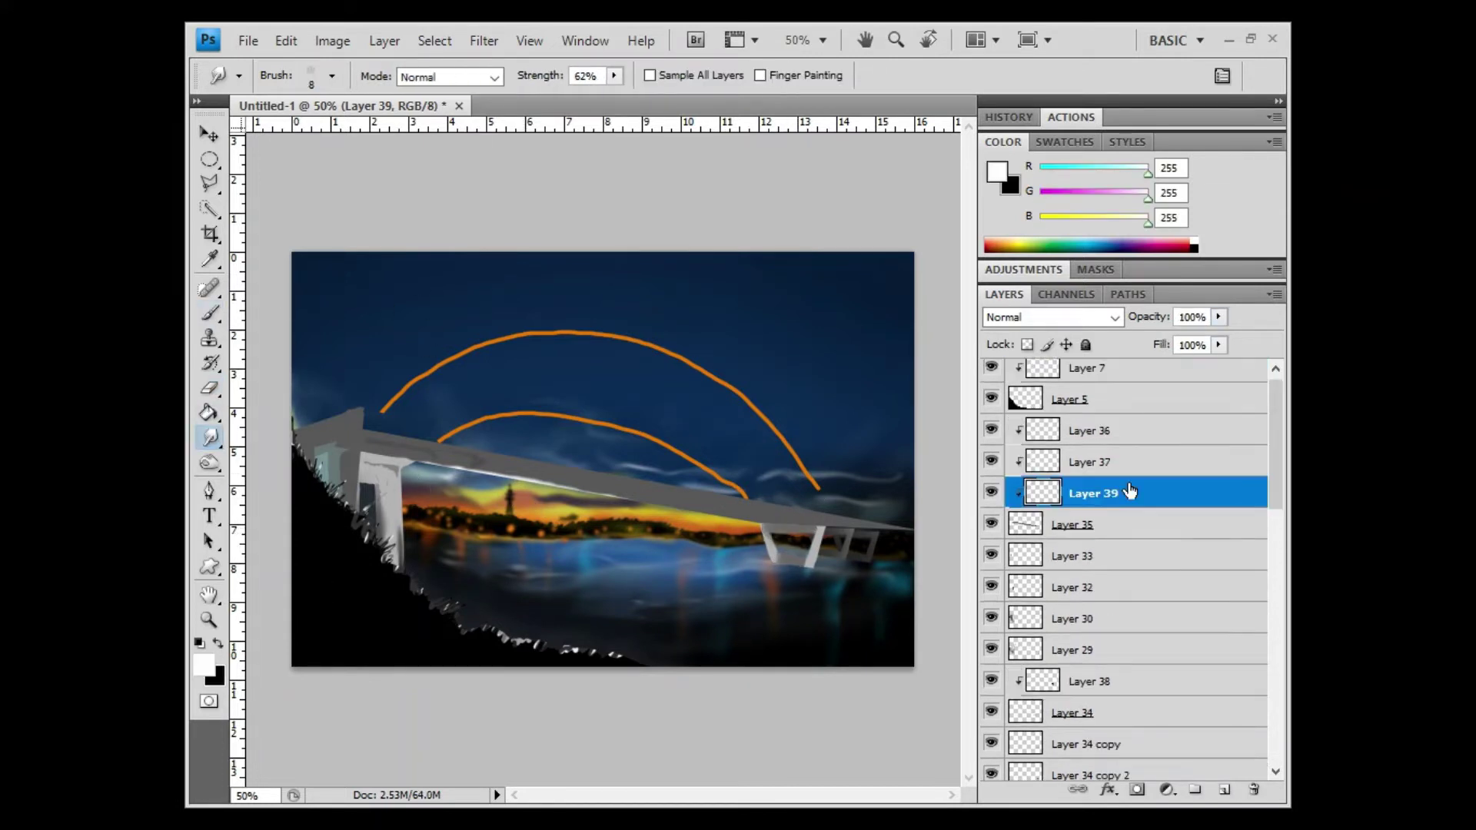
key(ctrl+bracketright)
key(ctrl+bracketright)
key(b)
drag(644, 504, 819, 521)
key(e)
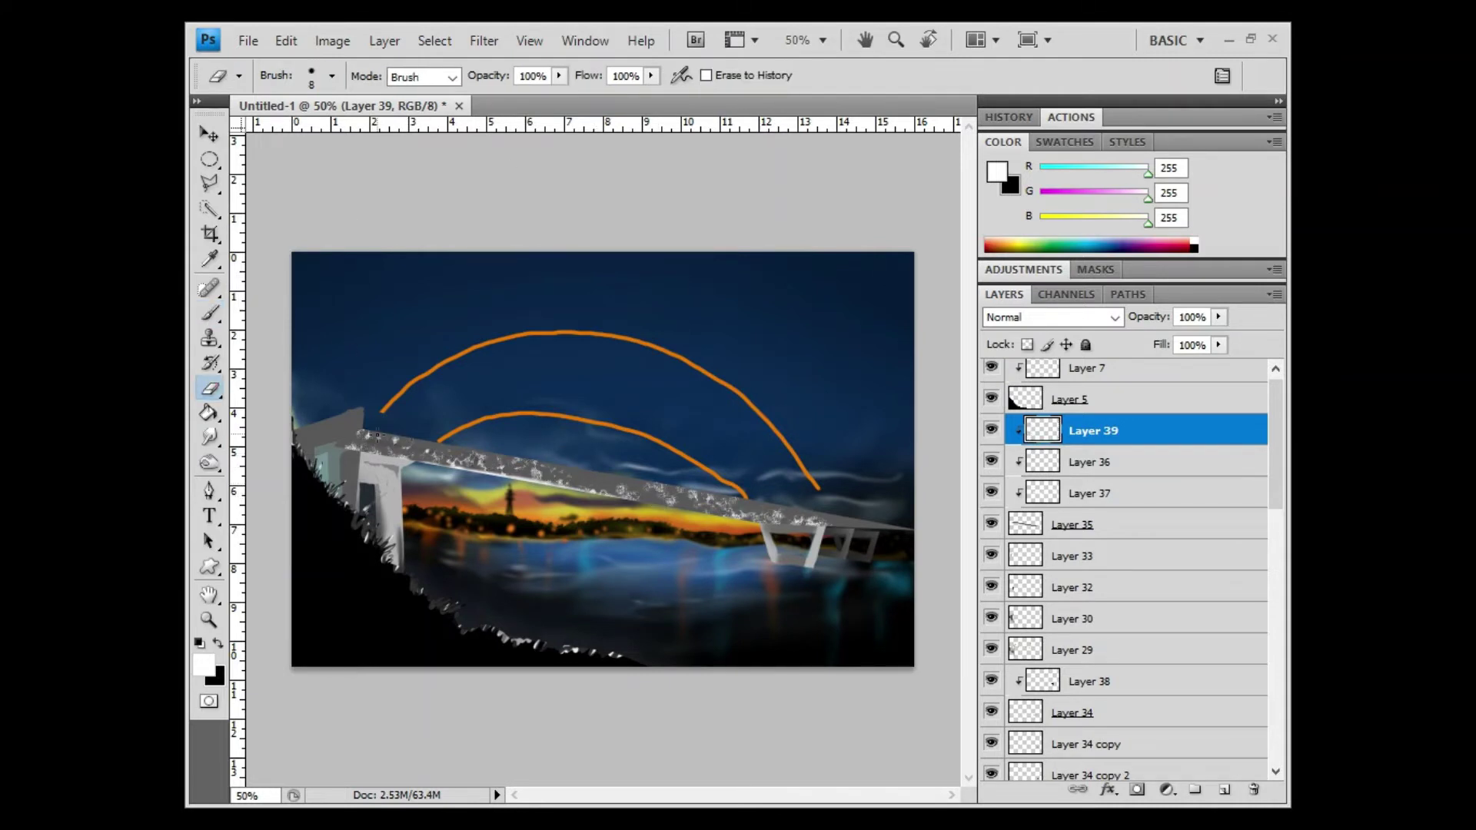
Fade the white speckle layer to 17% opacity
key(shift+1)
key(shift+7)
key(alt+bracketleft)
key(alt+bracketright)
key(r)
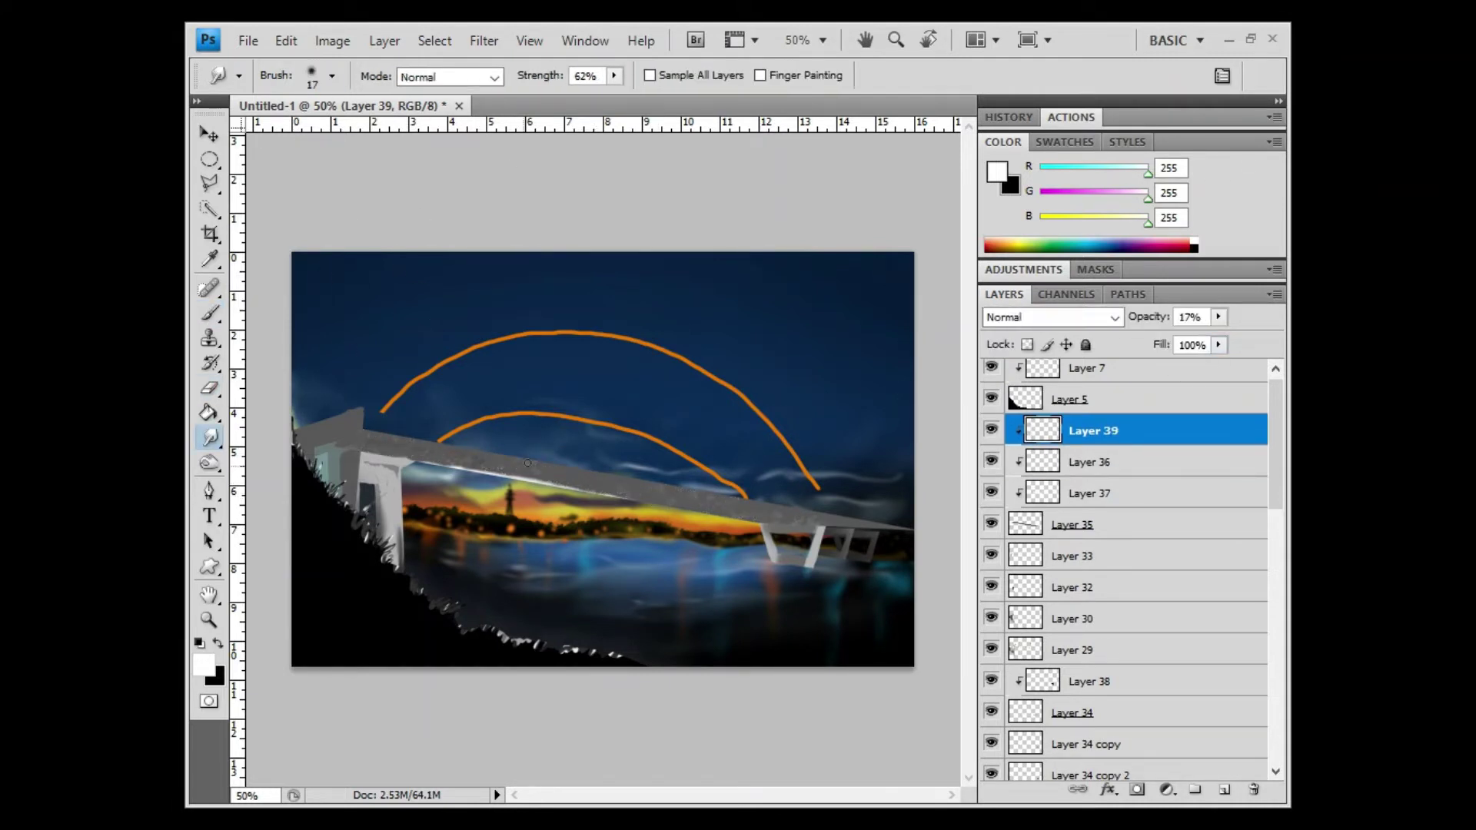
Paint black shading at the bridge's left end on a new layer above Layer 39
key(ctrl+shift+alt+n)
key(b)
key(x)
mouse_move(308, 431)
mouse_down()
mouse_move(331, 492)
mouse_move(323, 462)
mouse_up()
key(e)
Add soft black strokes at the left bridge end on another layer set to 46% opacity
key(ctrl+shift+alt+n)
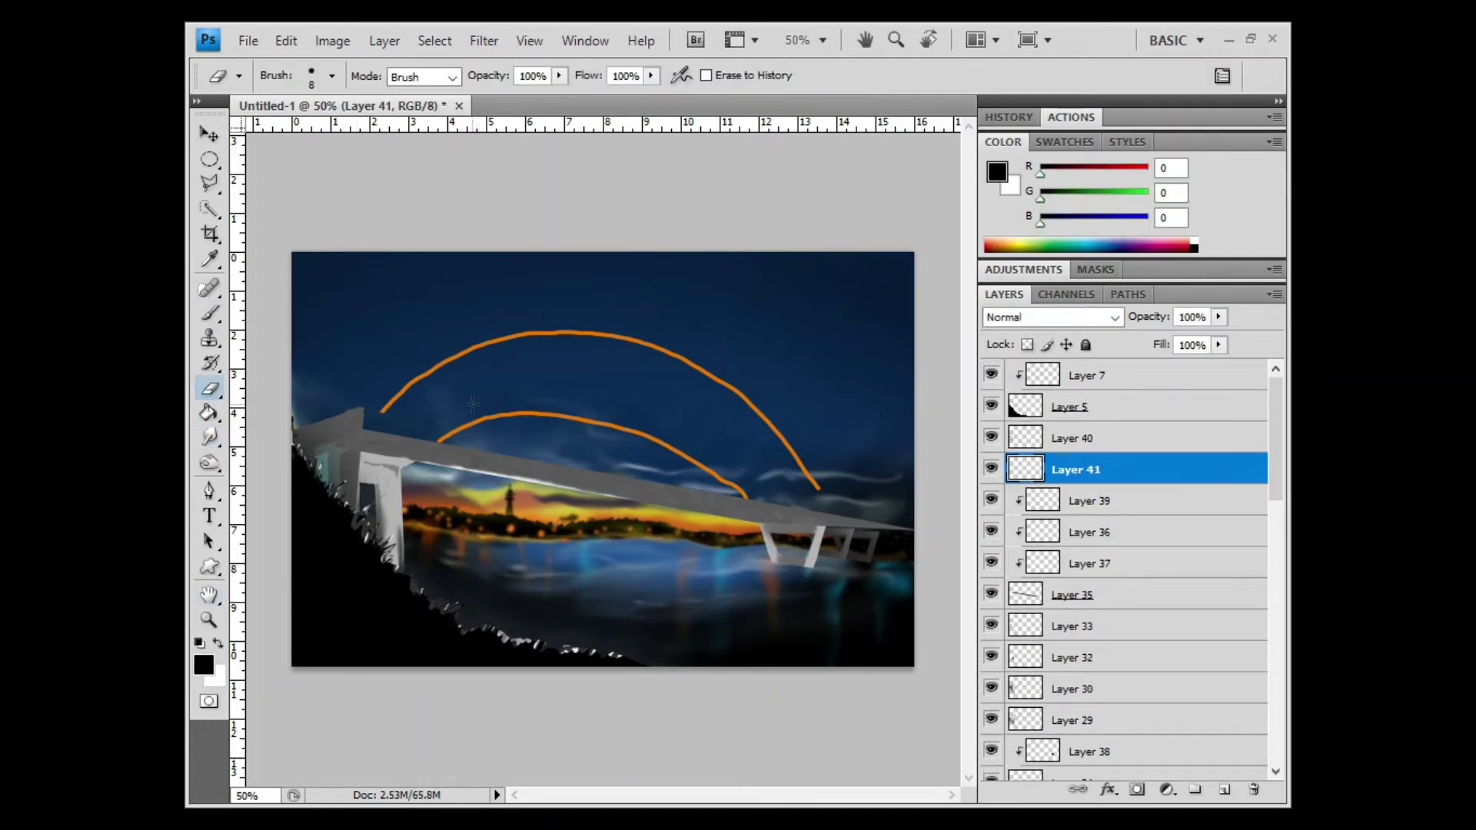
key(b)
drag(310, 440, 338, 476)
key(e)
key(alt+bracketleft)
key(alt+bracketleft)
key(alt+bracketleft)
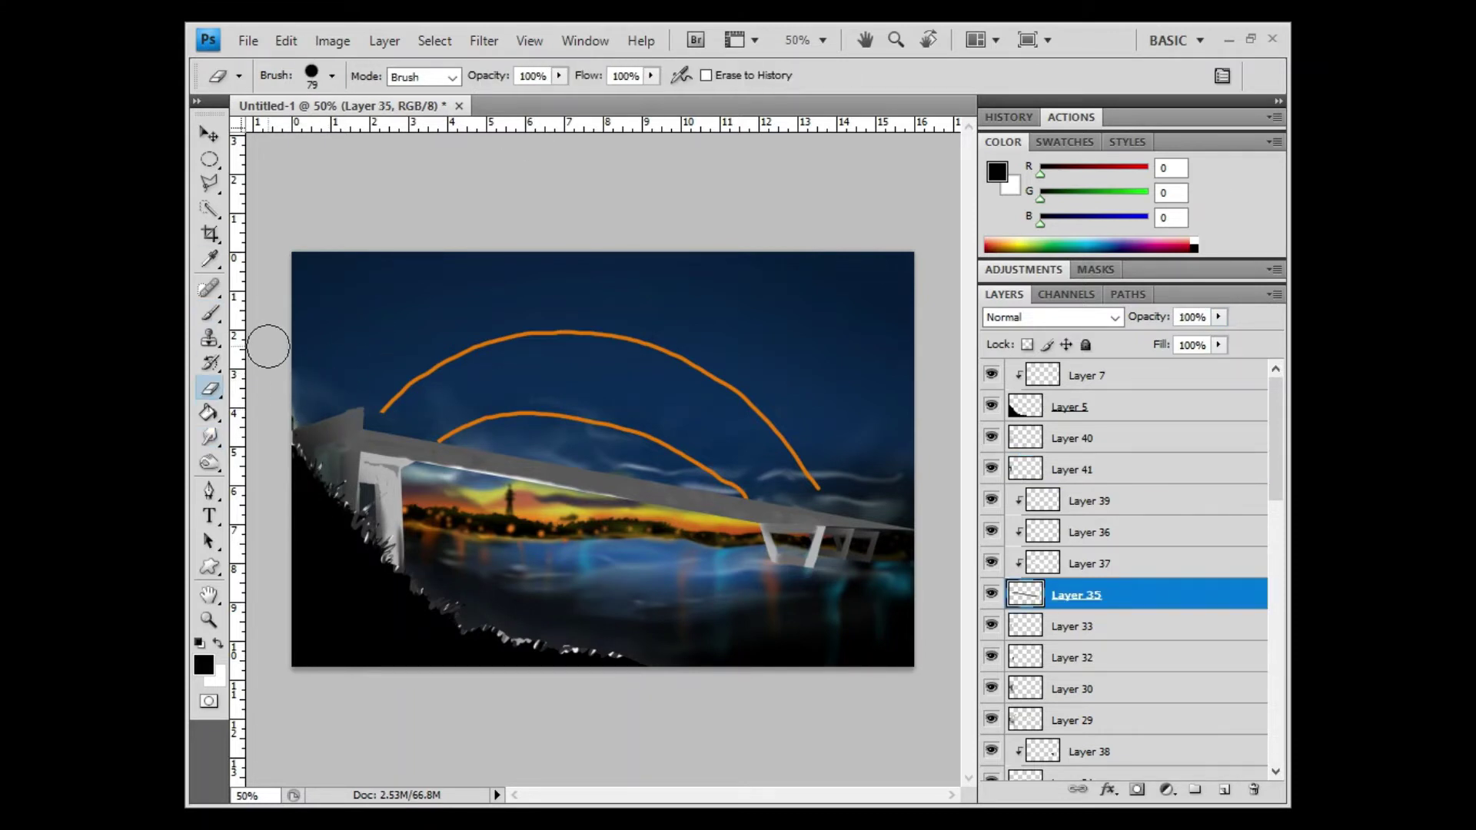
key(alt+bracketright)
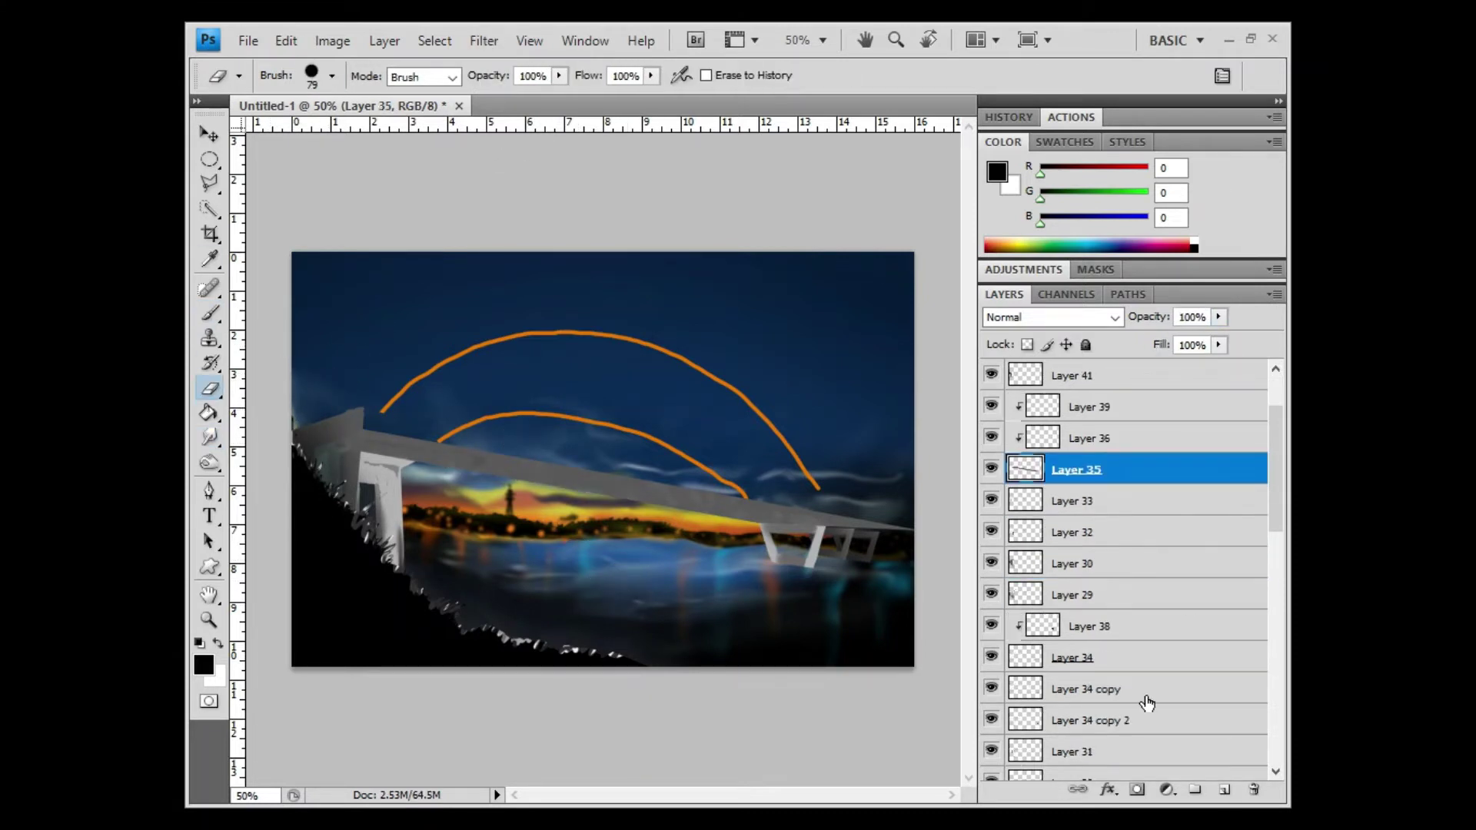
On a new layer, draw a white zigzag truss between the arch guides
key(l)
key(x)
click(766, 421)
click(674, 493)
click(671, 355)
click(604, 483)
click(592, 339)
click(553, 478)
click(530, 336)
click(511, 467)
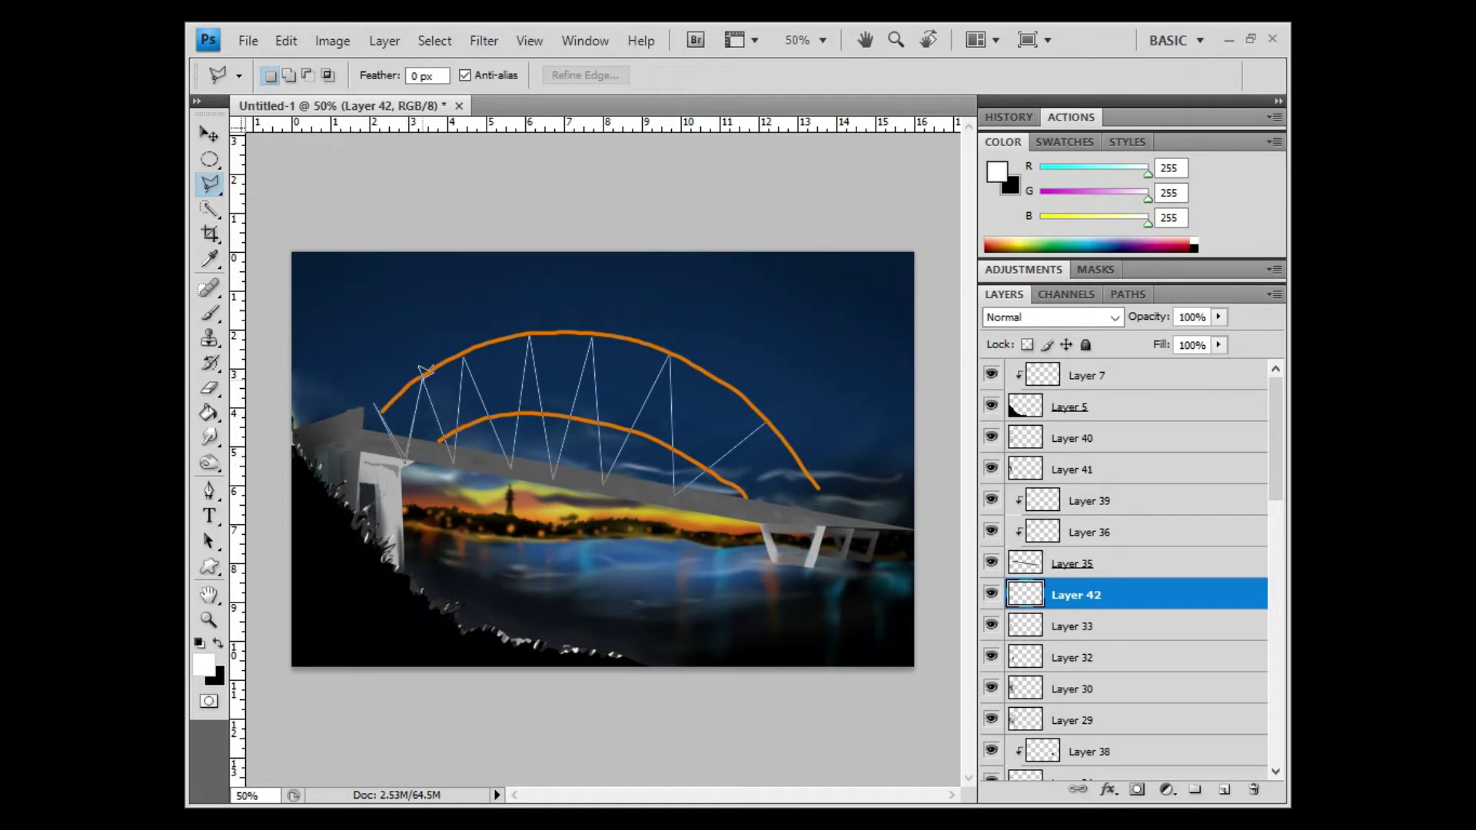
double_click(753, 511)
key(alt+BackSpace)
key(m)
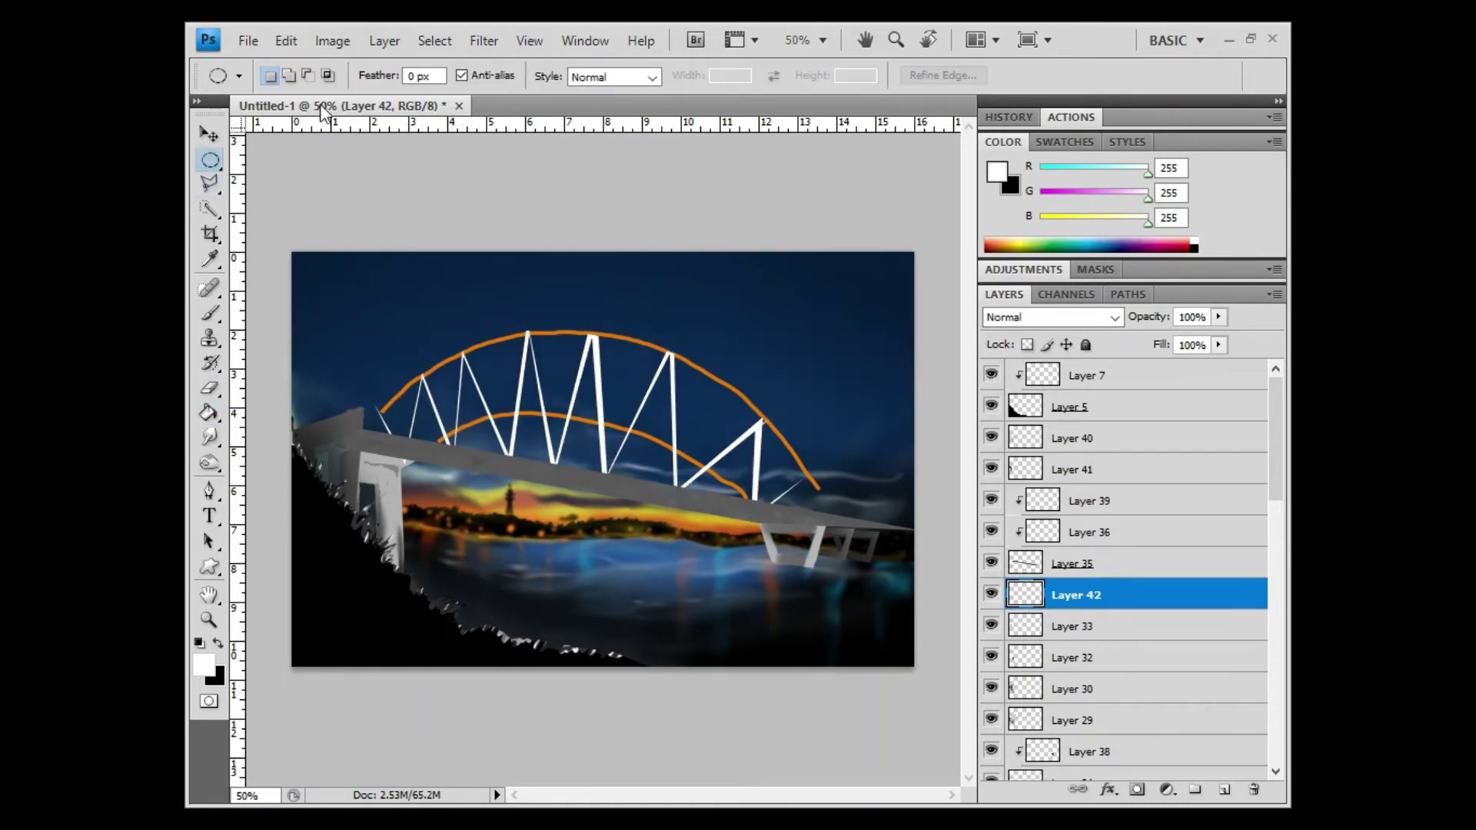
Duplicate the truss and shrink the copy onto the inner arch
key(ctrl+t)
key(Return)
key(ctrl+j)
key(ctrl+bracketleft)
key(ctrl+bracketleft)
key(ctrl+bracketleft)
key(ctrl+t)
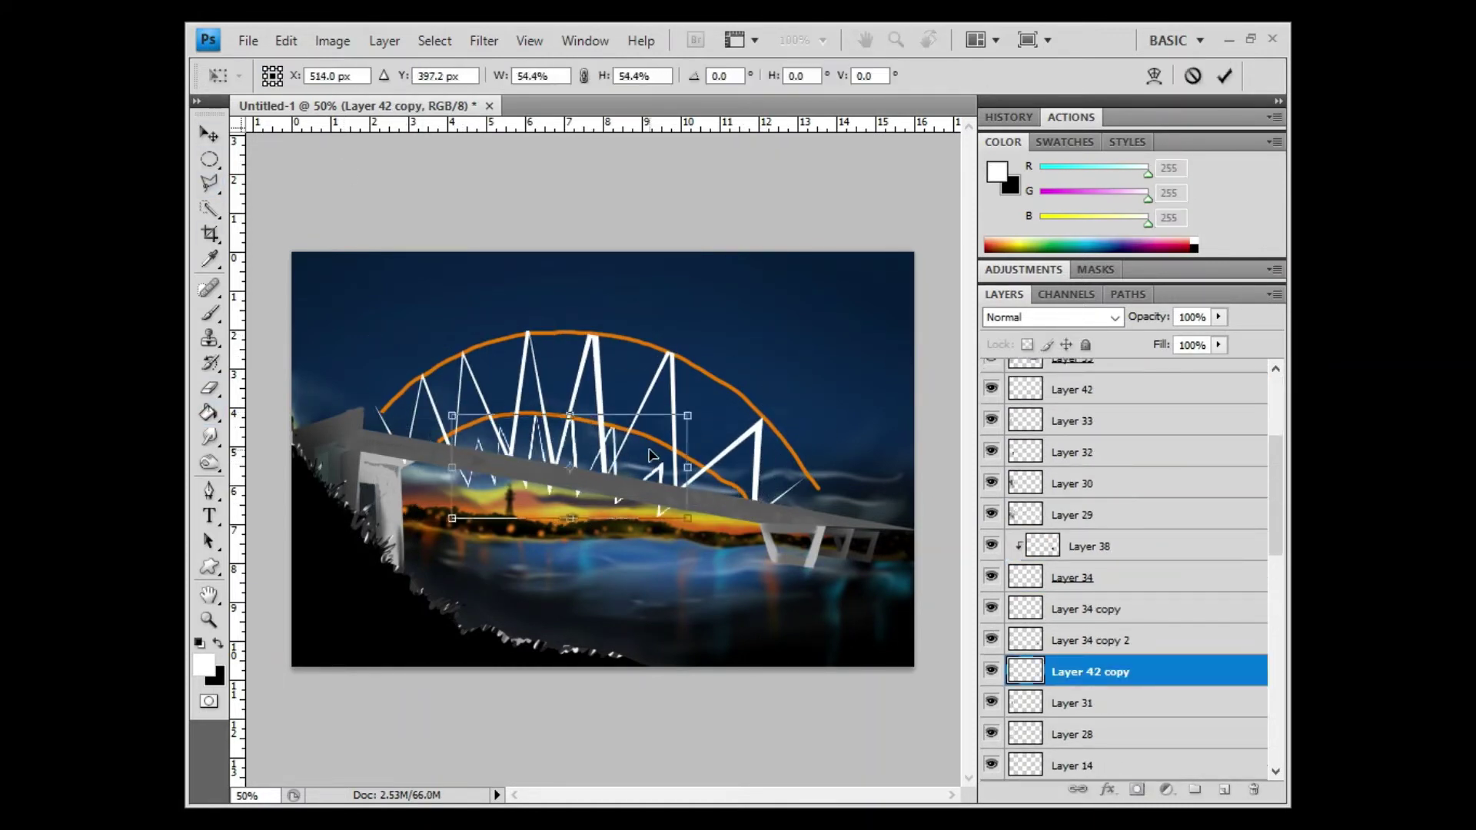
drag(600, 400, 600, 446)
key(Return)
scroll(992, 644, down, 2)
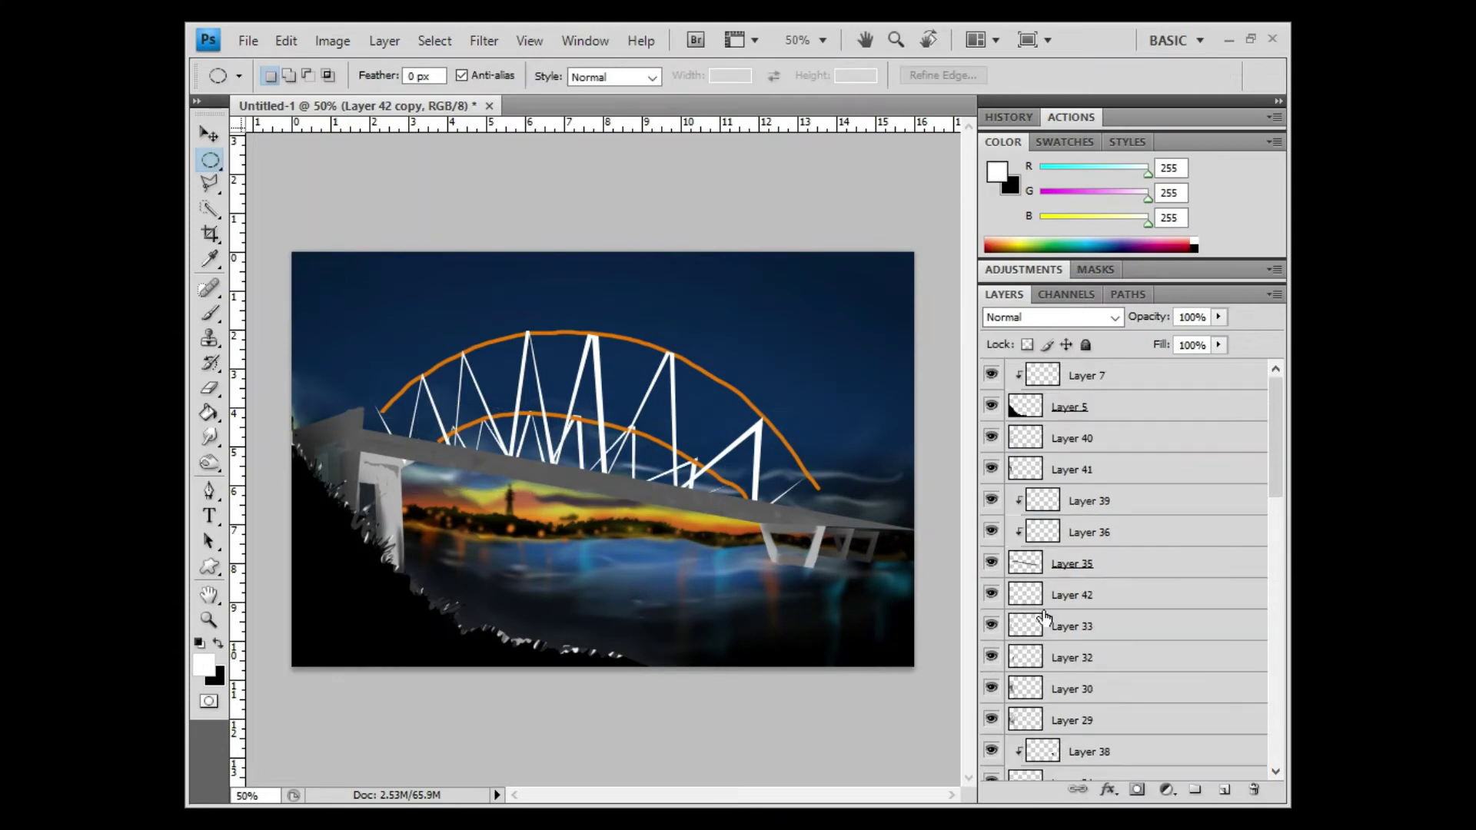
scroll(996, 645, up, 5)
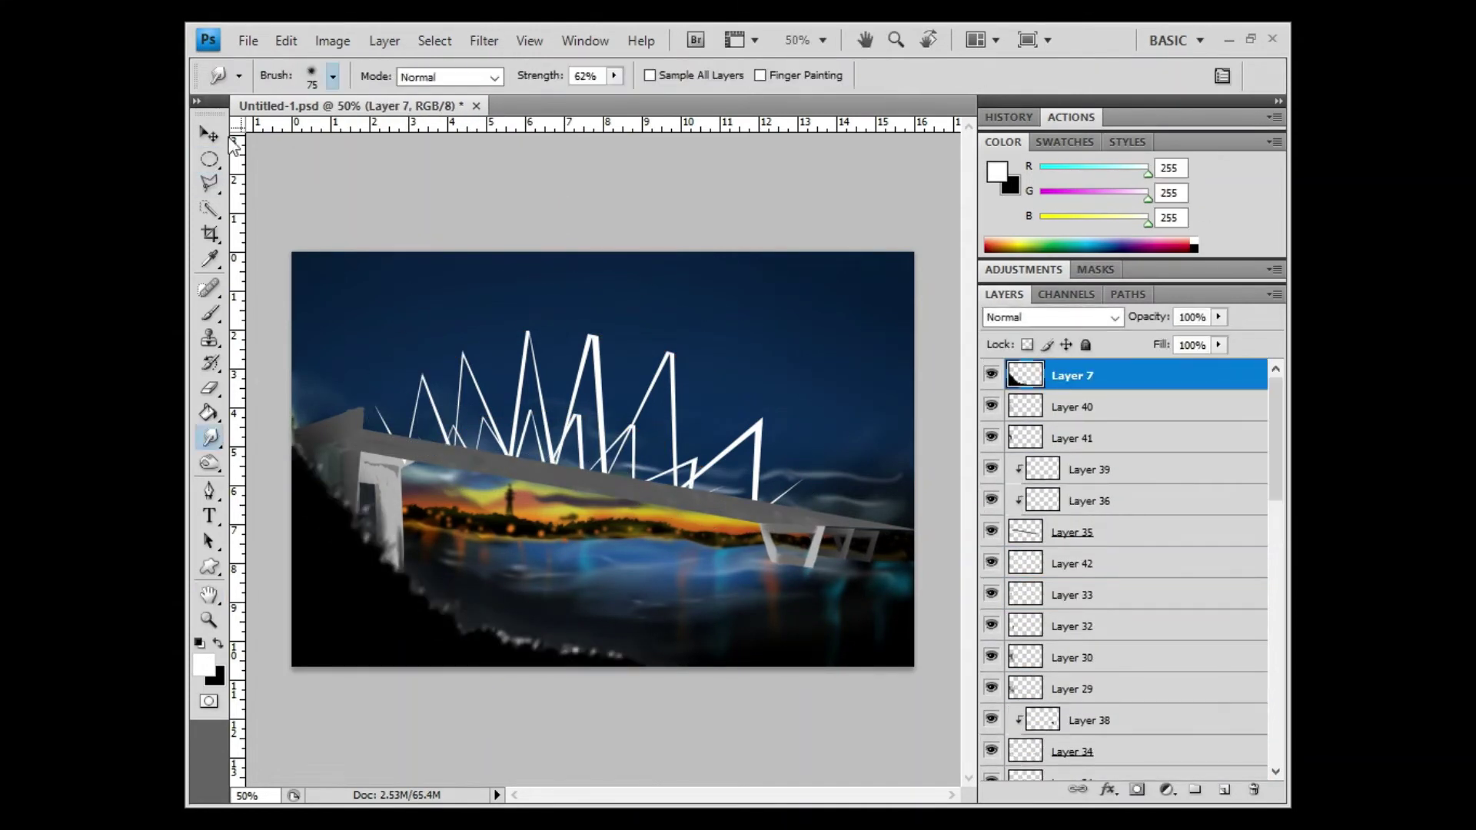
Zoom to 100% on Layer 42 and outline one truss spike for refinement
click(1073, 564)
key(ctrl+alt+0)
key(l)
click(709, 265)
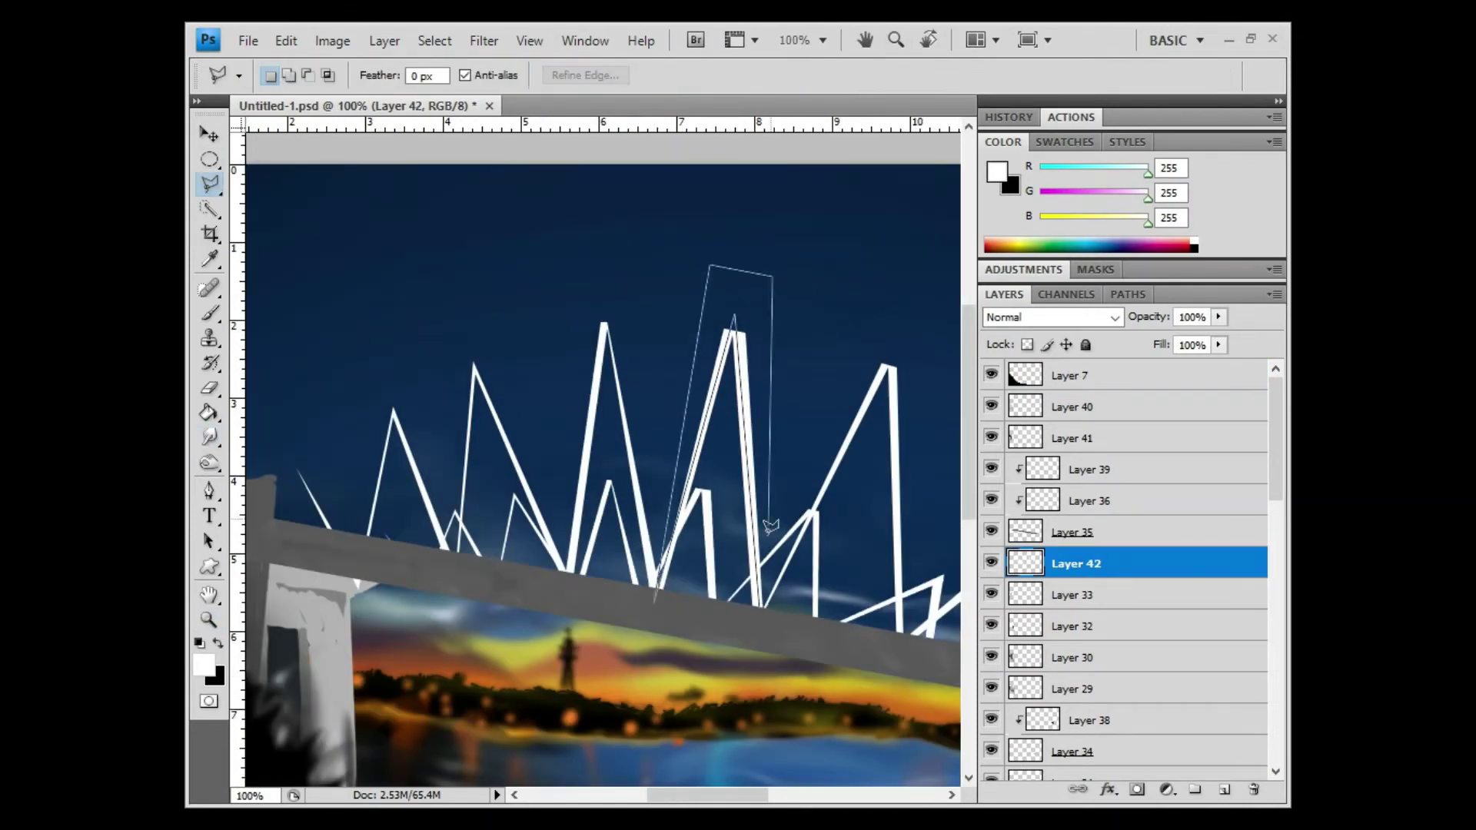
click(772, 275)
click(654, 594)
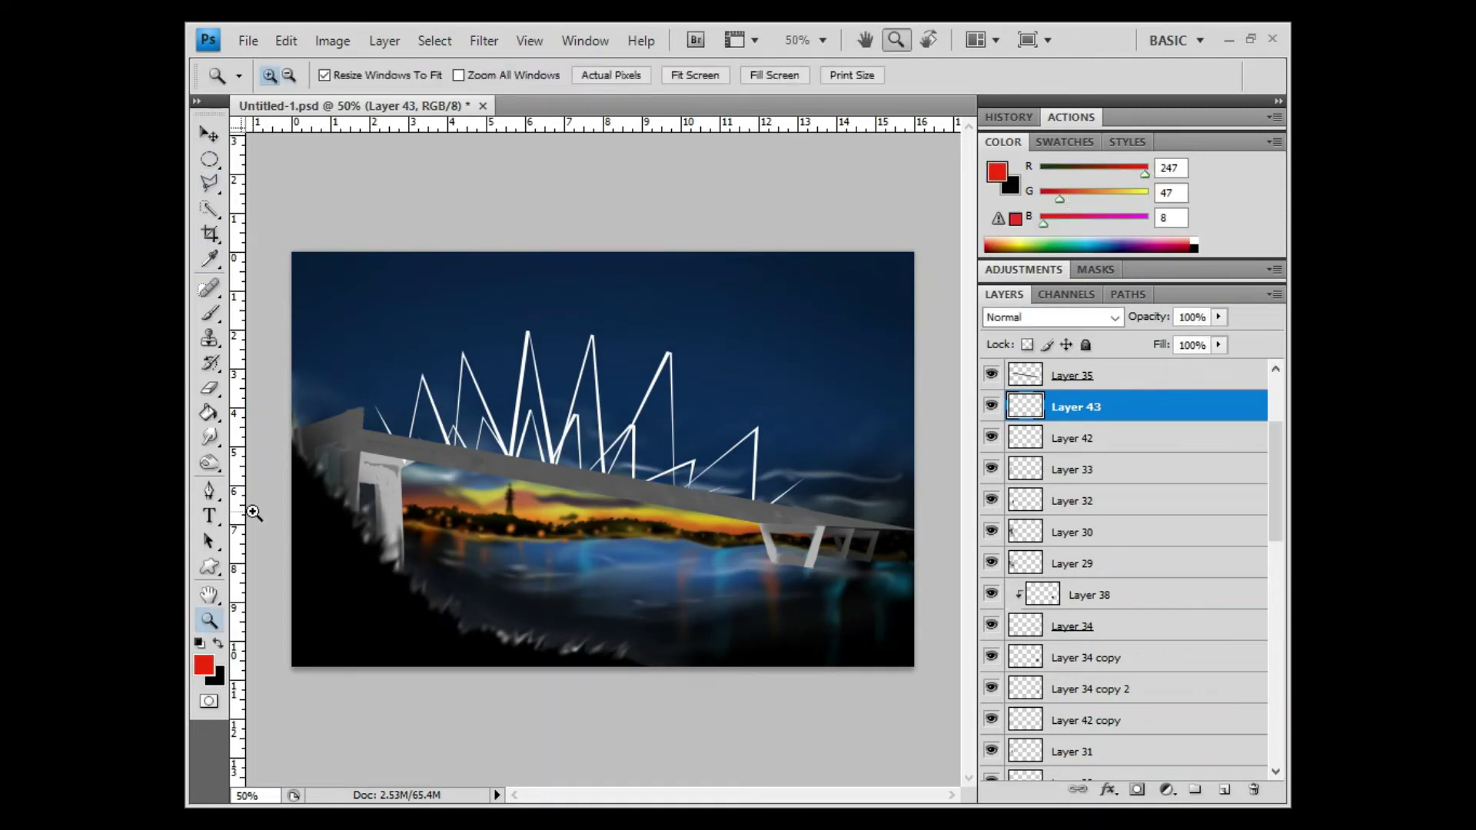
Skew the red ring into an arch and scale a copy into the inner arch
key(ctrl+t)
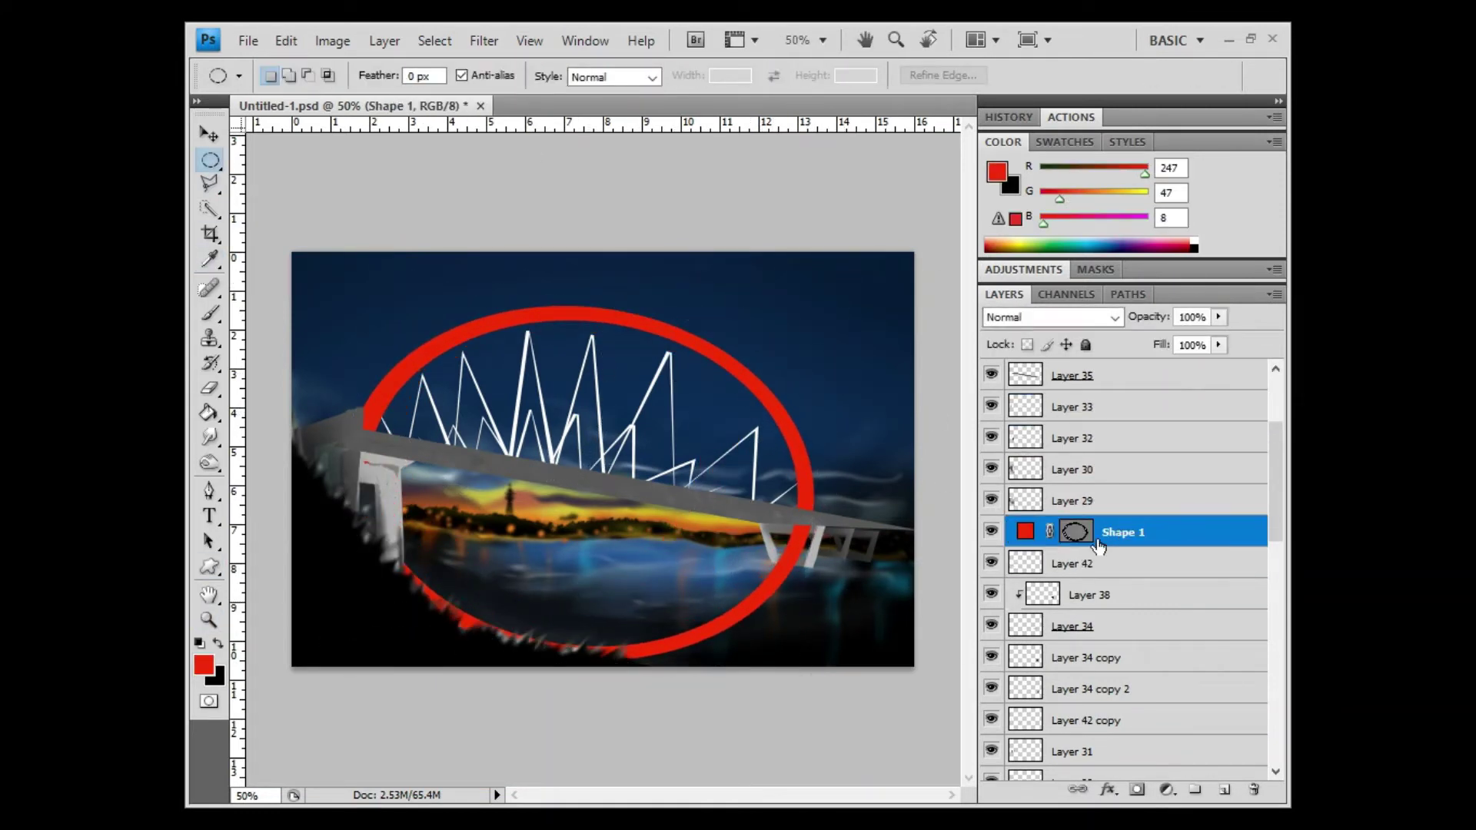
drag(589, 306, 575, 321)
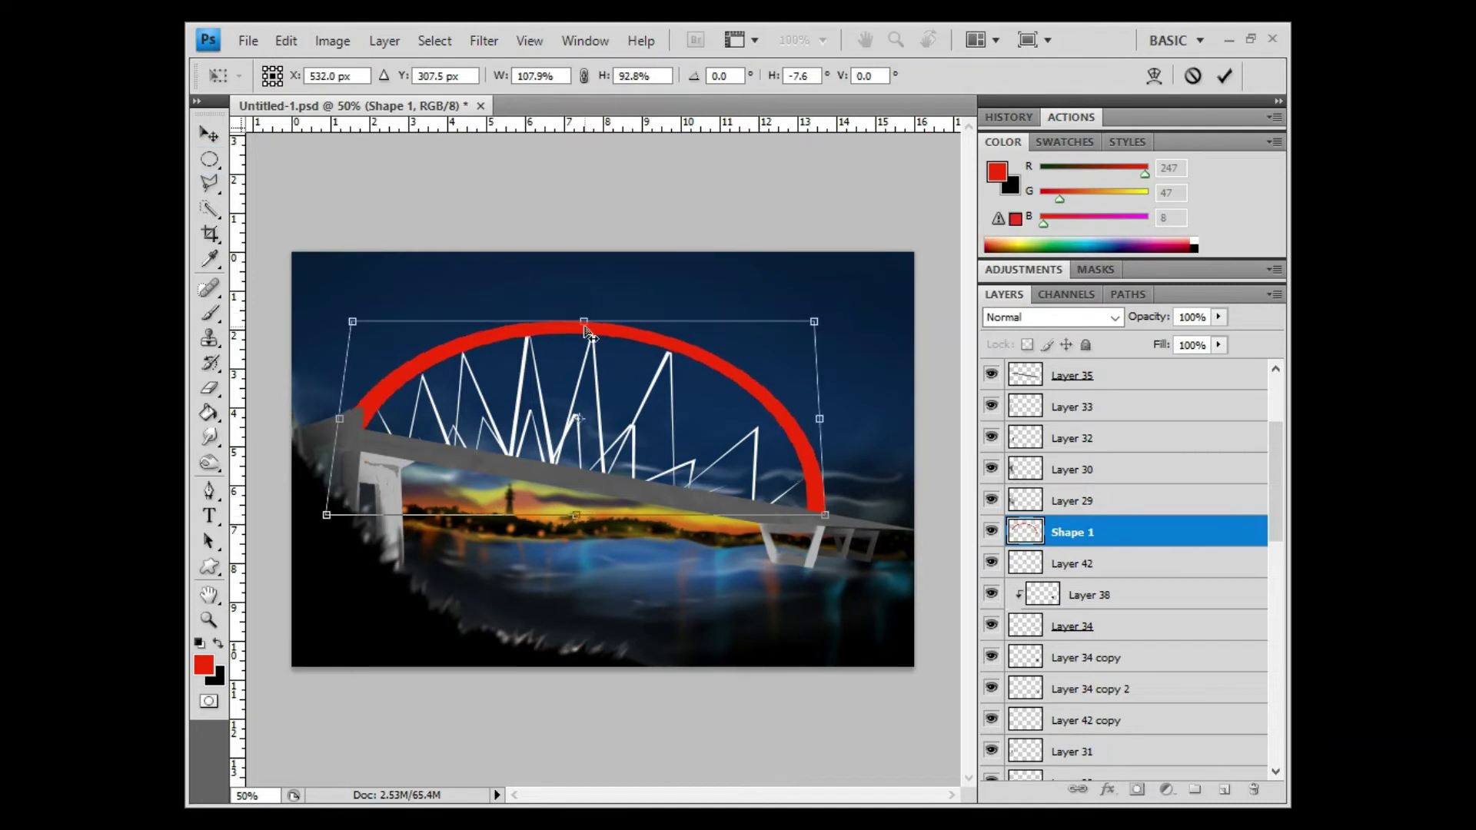
key(Return)
key(ctrl+j)
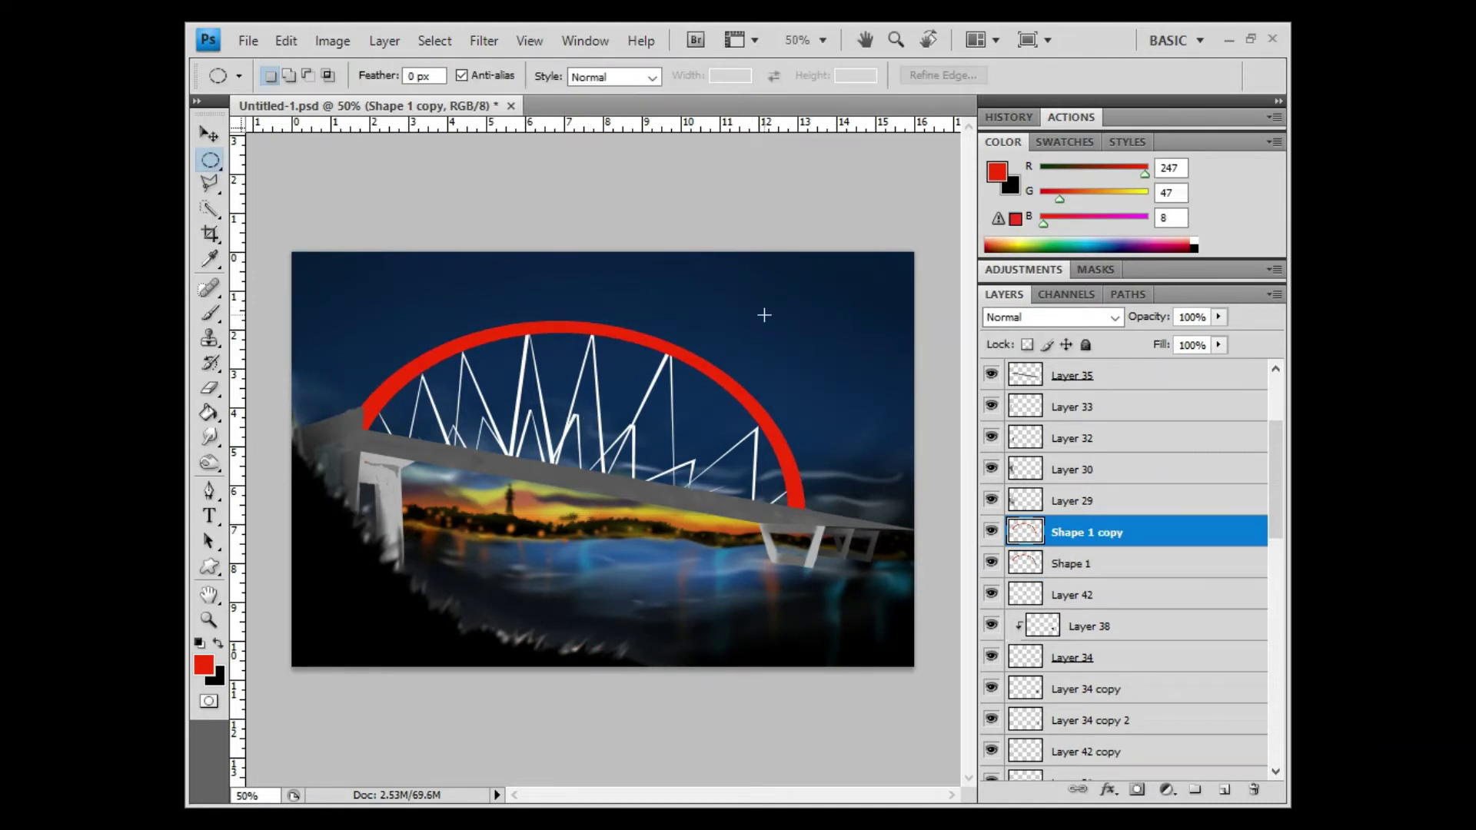
scroll(1123, 538, down, 3)
drag(1084, 403, 1084, 538)
key(ctrl+t)
drag(799, 531, 727, 529)
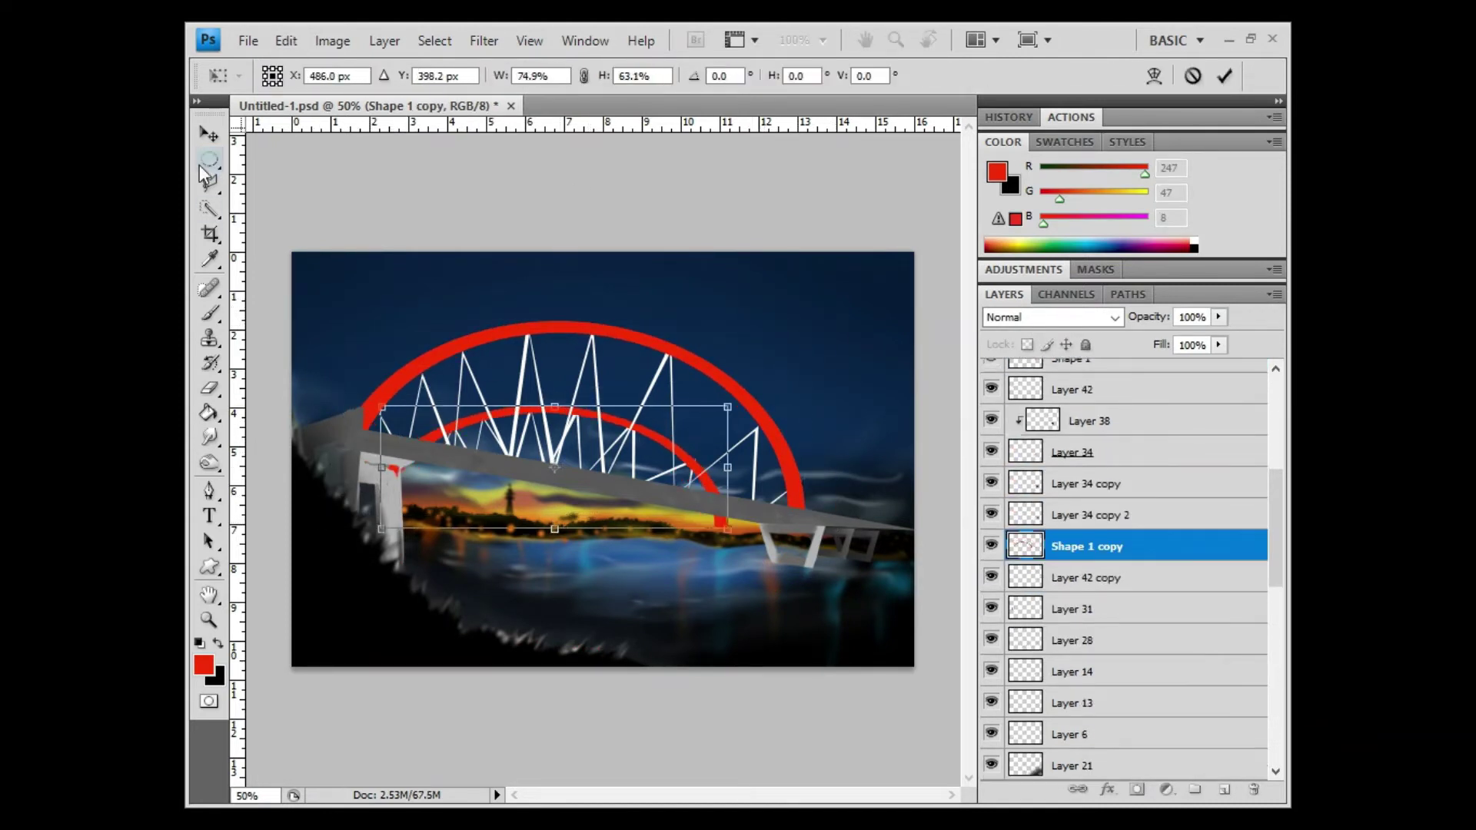
key(Return)
Add clipped white copies of the arches, narrowed so the red edges show
key(ctrl+j)
key(d)
key(x)
key(shift+alt+BackSpace)
key(v)
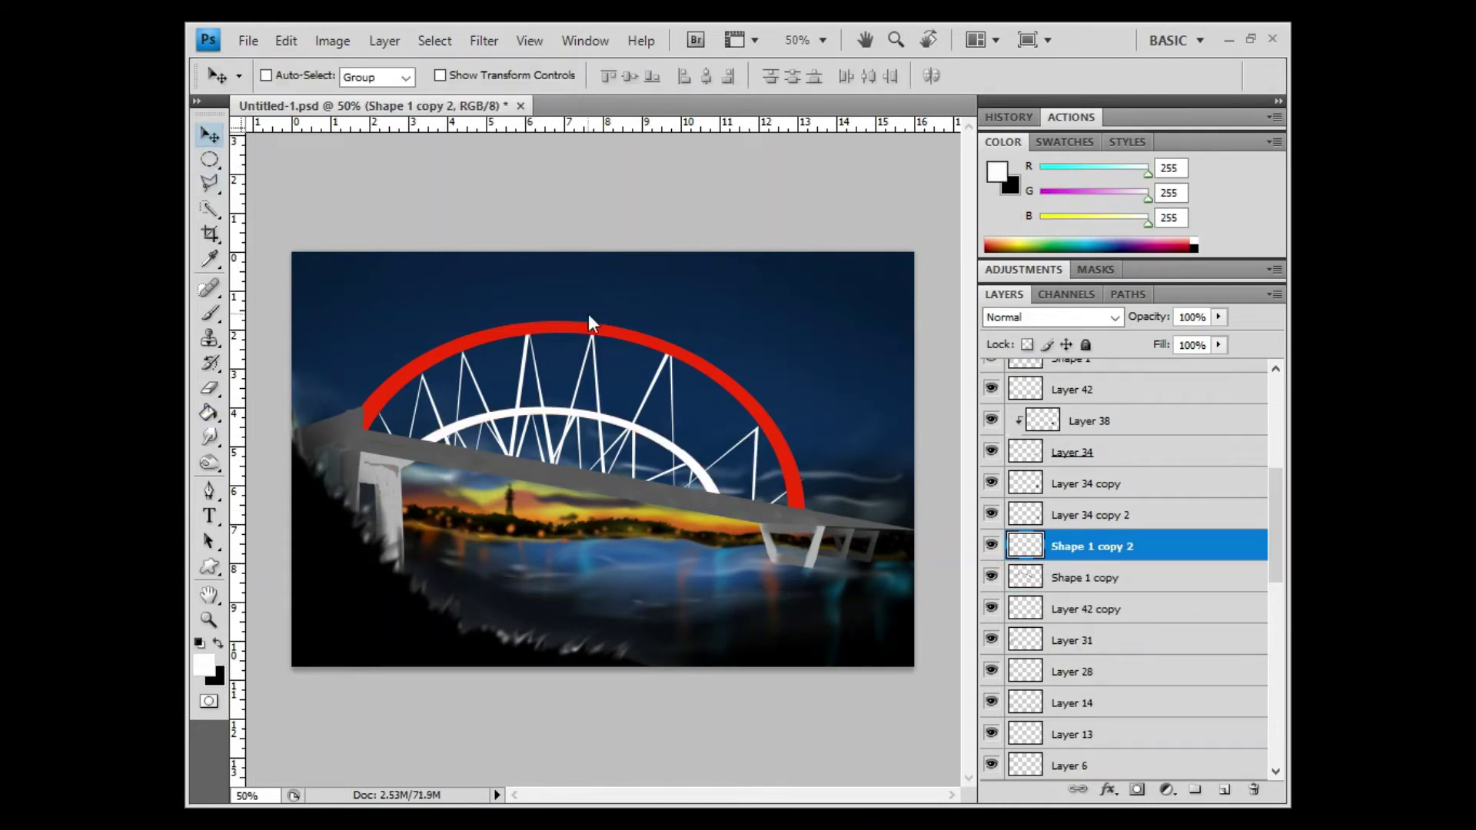
key(ctrl+j)
click(208, 412)
click(553, 330)
key(v)
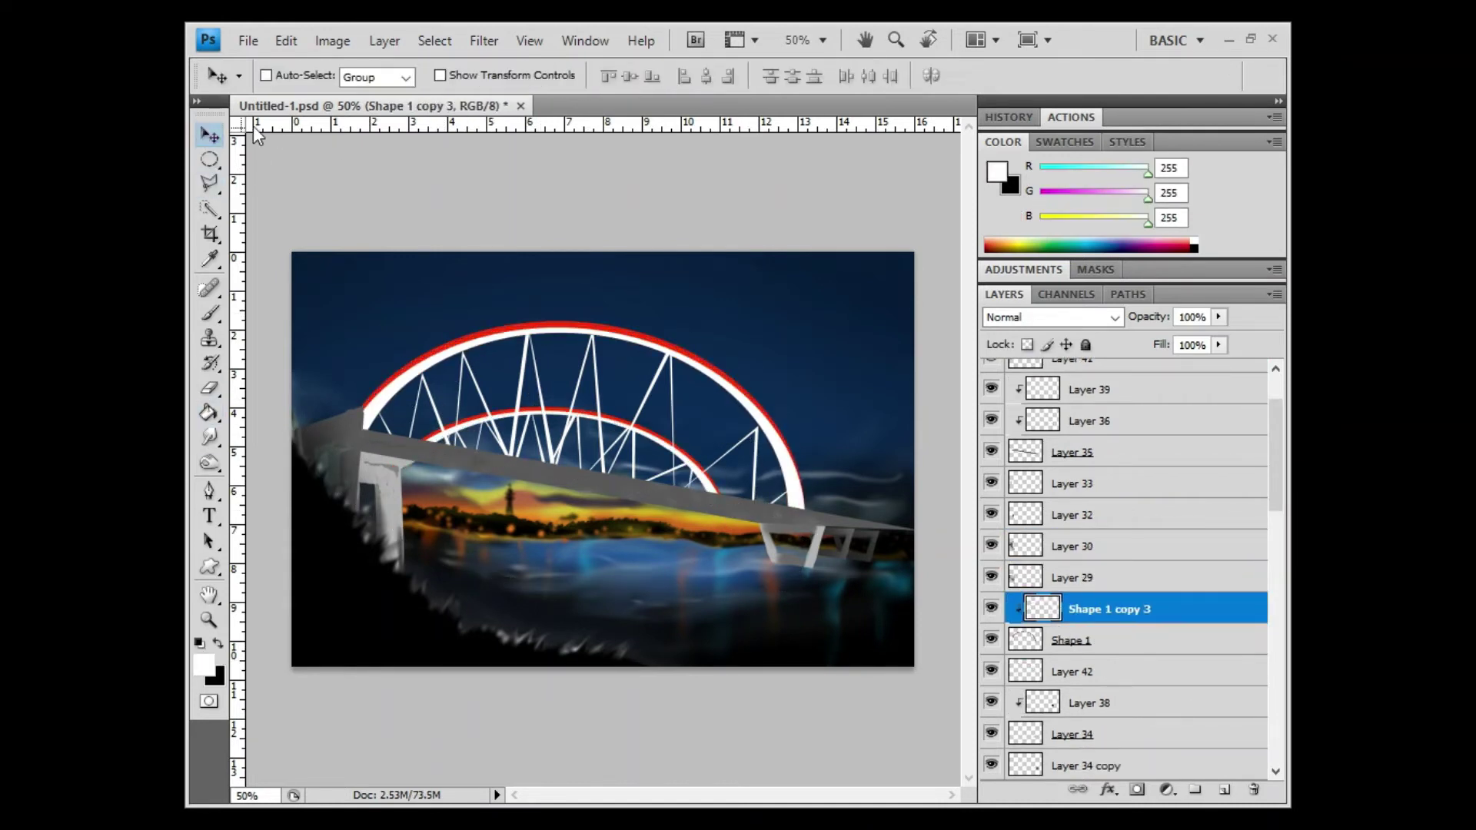
key(ctrl+t)
drag(315, 403, 338, 404)
key(Return)
Paint a dark shadow along the inner arch on a clipped shading layer
key(m)
key(ctrl+shift+alt+n)
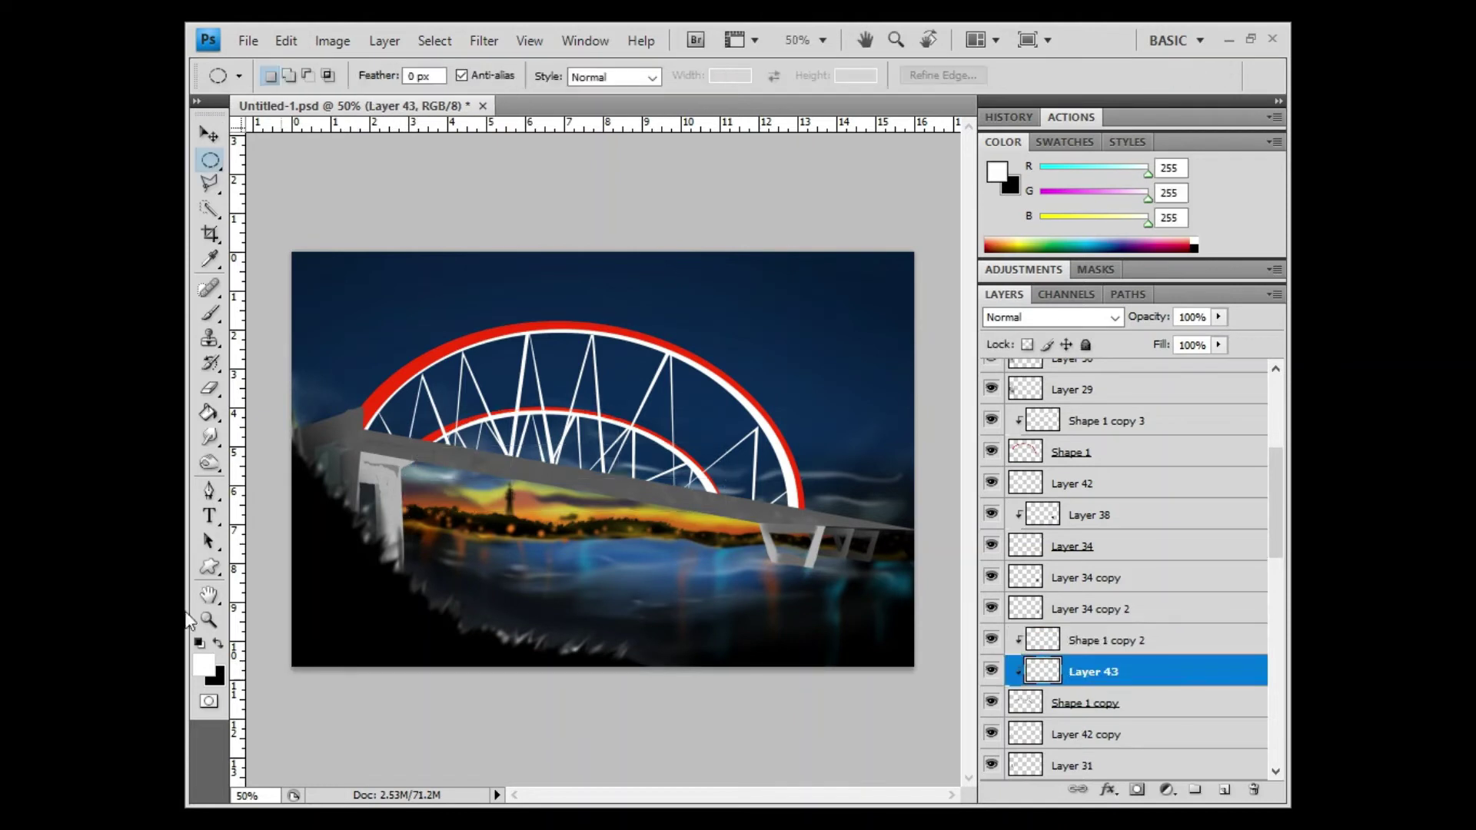
key(b)
key(x)
drag(426, 442, 711, 488)
key(e)
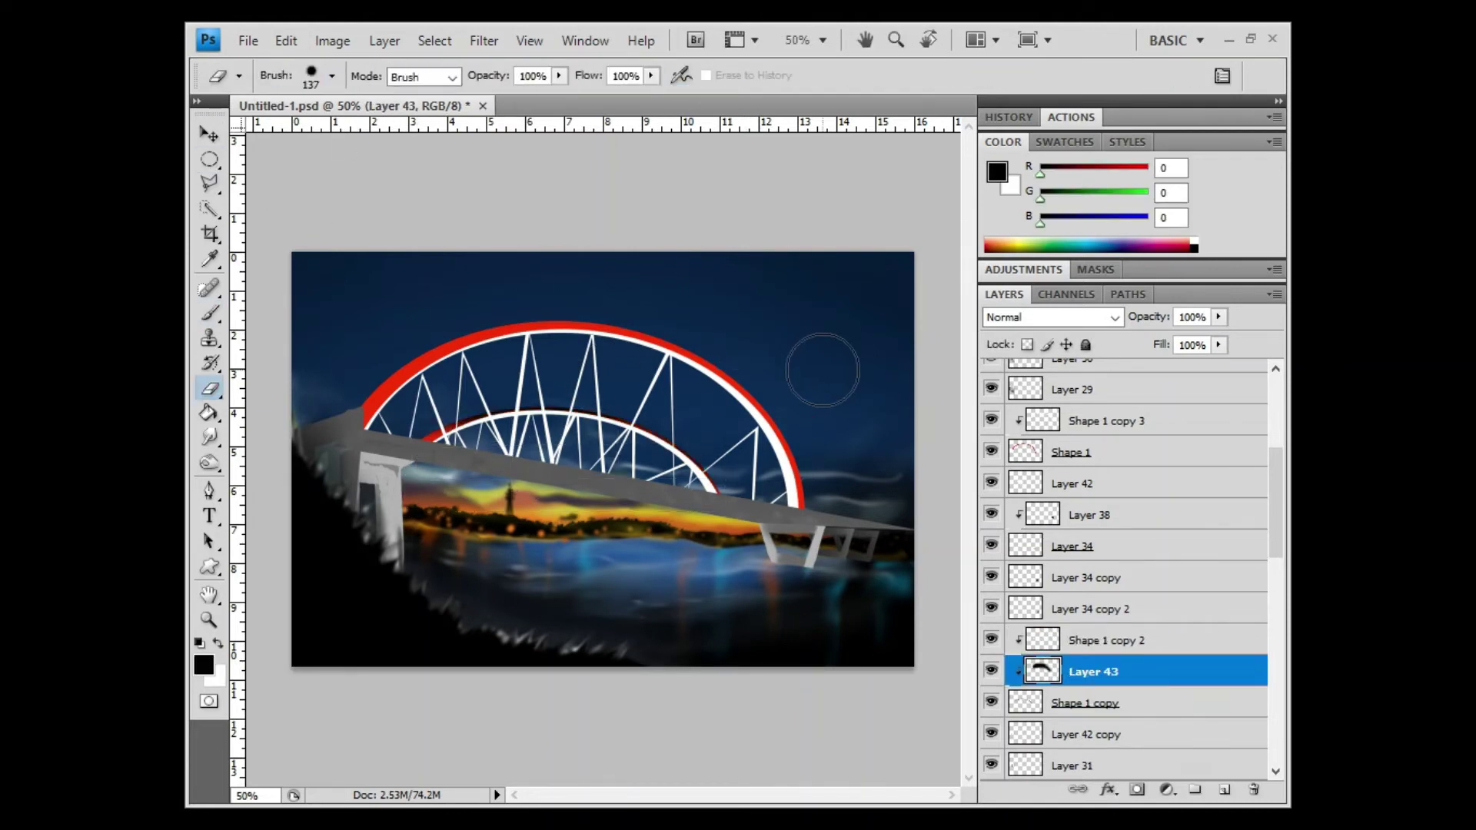
Squeeze the Layer 42 trusses to half width and add flipped, rotated copies
click(1076, 405)
key(ctrl+t)
drag(806, 426, 612, 426)
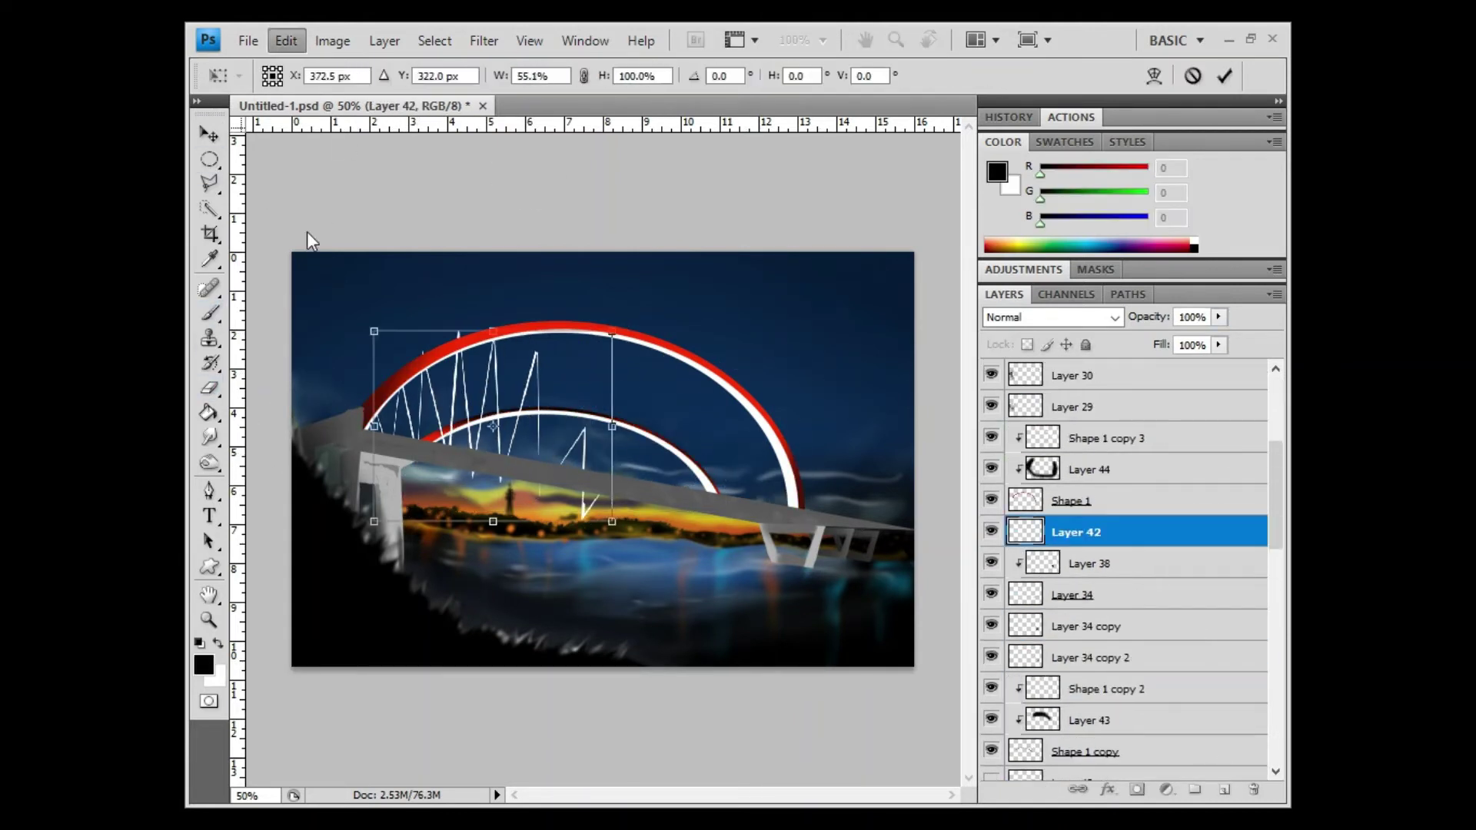
key(Return)
key(ctrl+j)
key(ctrl+t)
mouse_move(352, 422)
mouse_down()
mouse_move(659, 516)
mouse_move(692, 292)
mouse_up()
key(Return)
key(ctrl+j)
key(ctrl+t)
key(Return)
Add another truss copy, moved down the stack and shrunk to fit the inner arch
key(m)
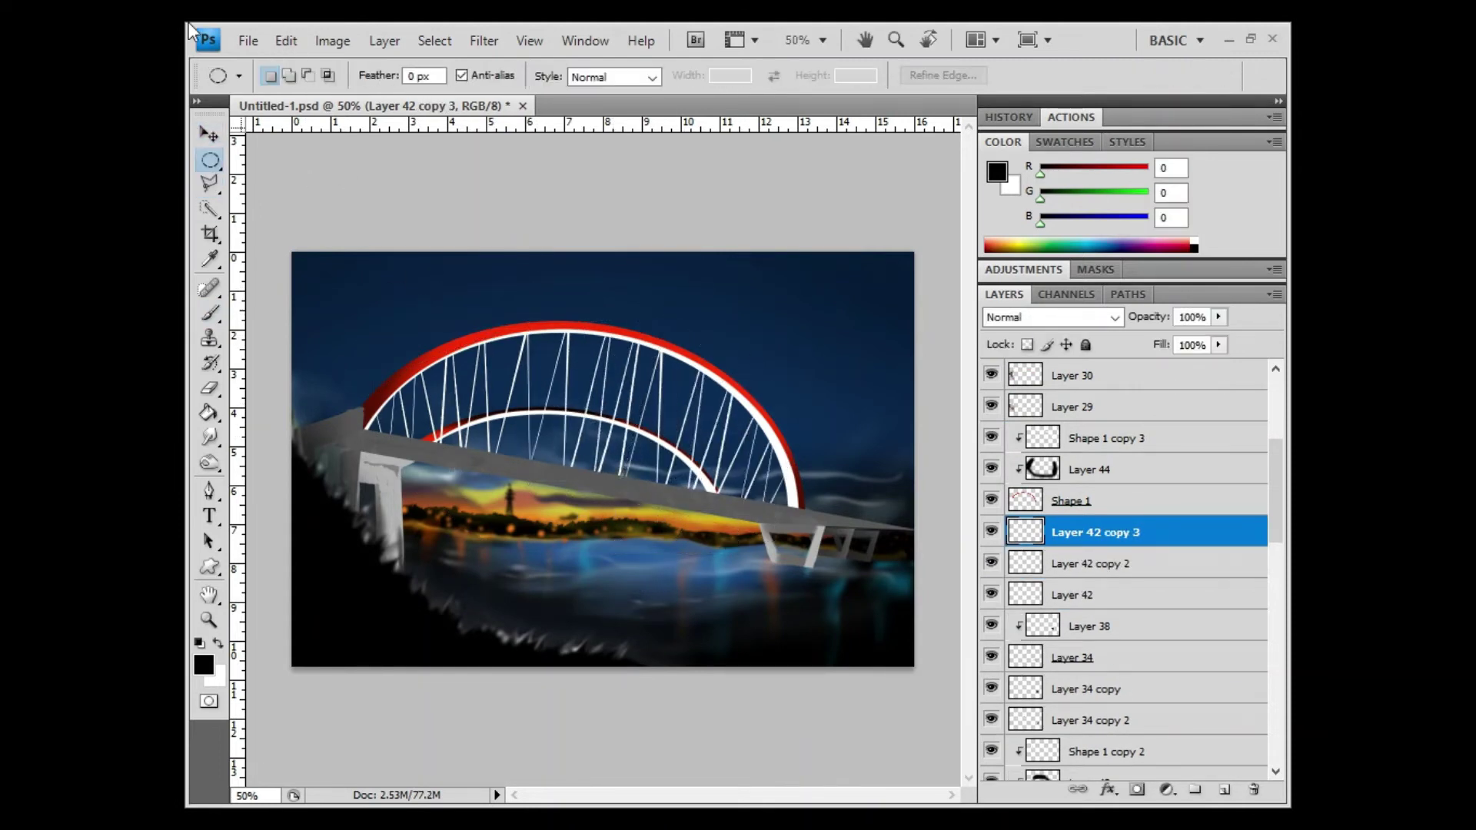
key(v)
key(ctrl+j)
key(ctrl+bracketleft)
key(ctrl+bracketleft)
key(ctrl+bracketleft)
key(ctrl+t)
drag(792, 323, 682, 402)
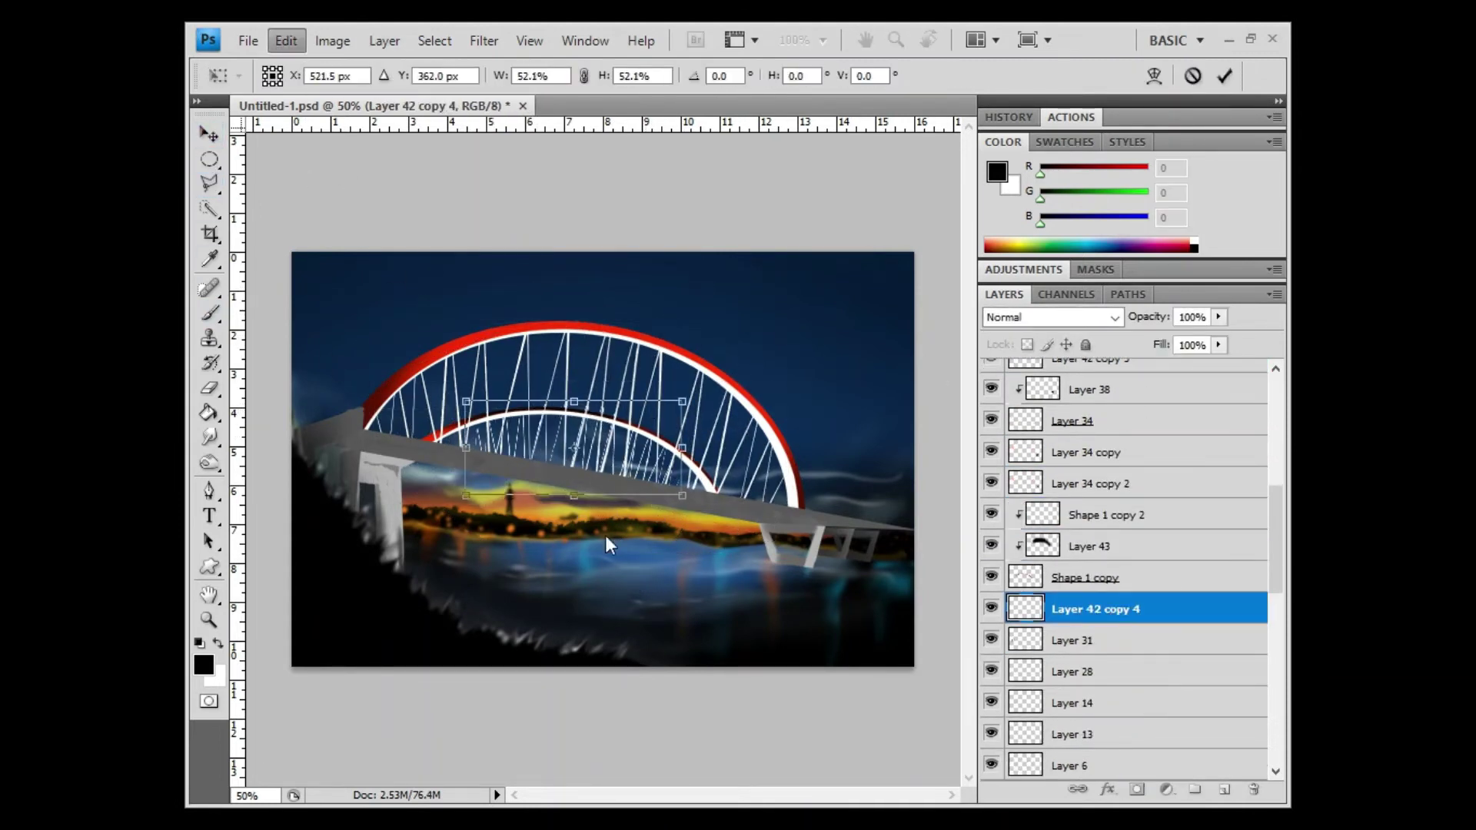
key(Return)
Merge the trusses into the inner arch layer and widen it
shift+click(1106, 514)
key(ctrl+e)
key(ctrl+t)
drag(726, 459, 776, 459)
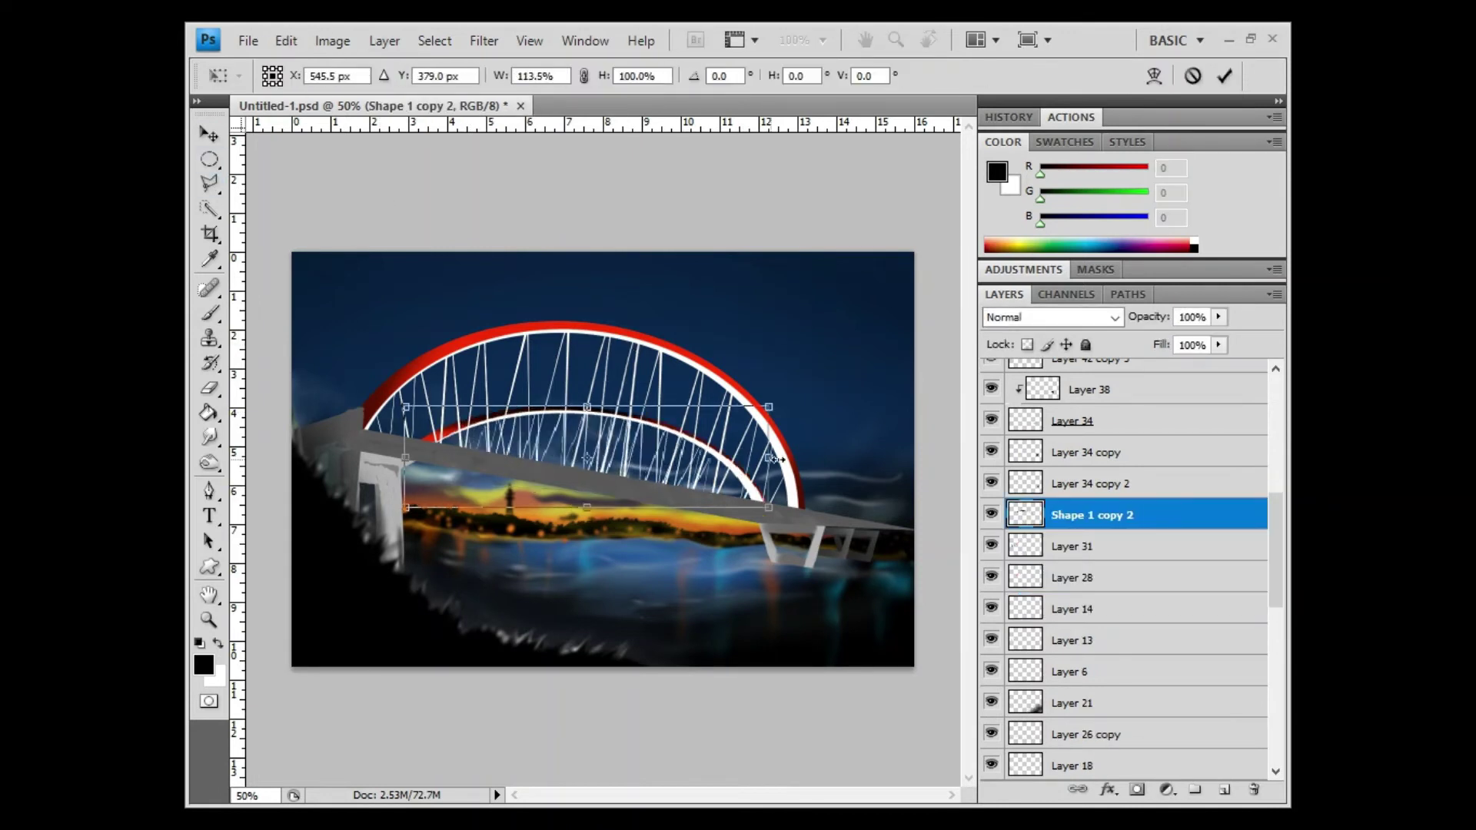
key(Return)
Duplicate the trussed arch above Layer 38 and enlarge it into the outer arch
key(ctrl+j)
key(ctrl+bracketright)
key(ctrl+bracketright)
key(ctrl+bracketright)
key(ctrl+t)
drag(743, 320, 783, 383)
key(Return)
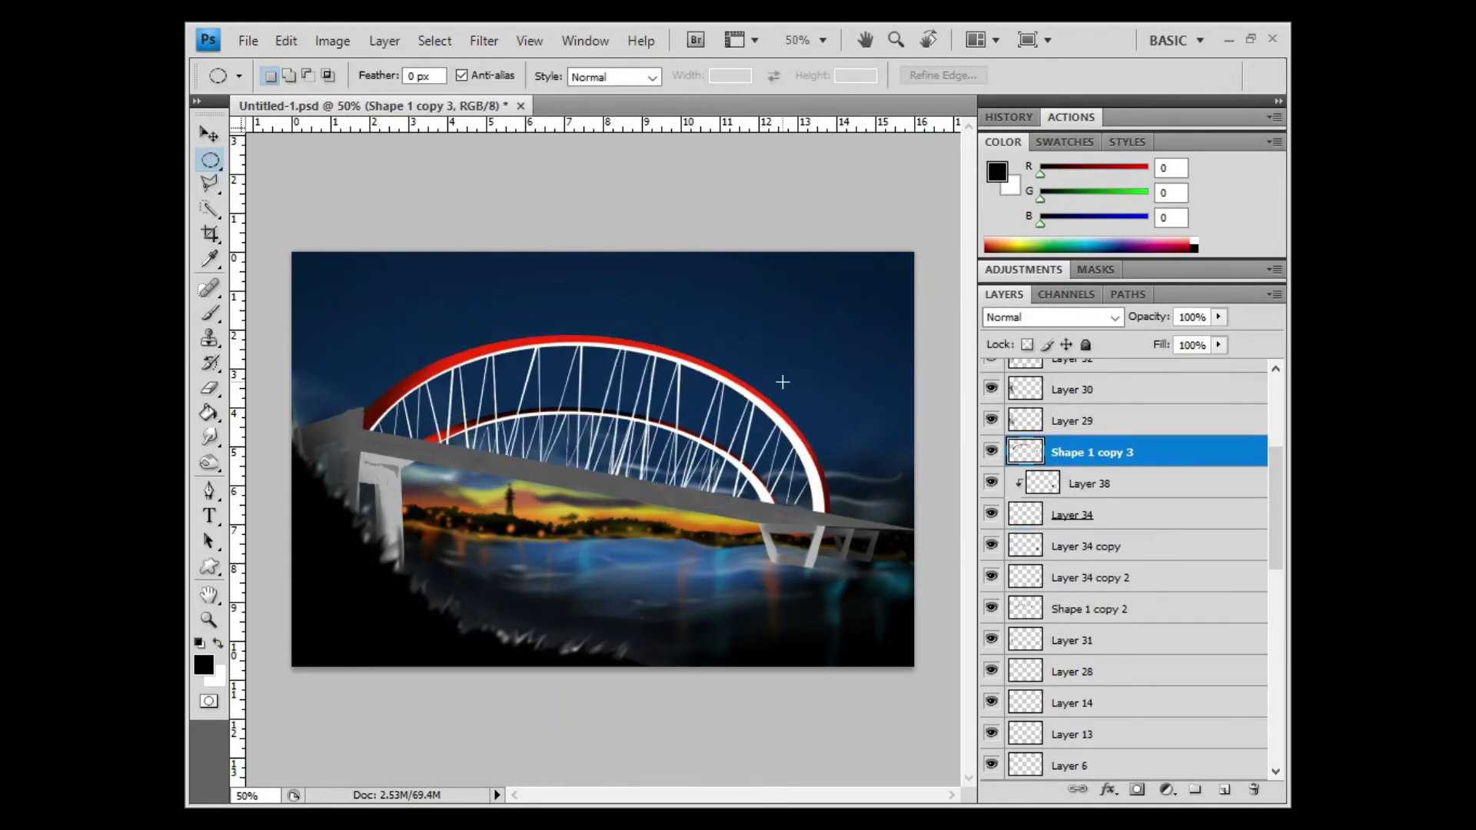
key(ctrl+t)
key(Return)
click(210, 185)
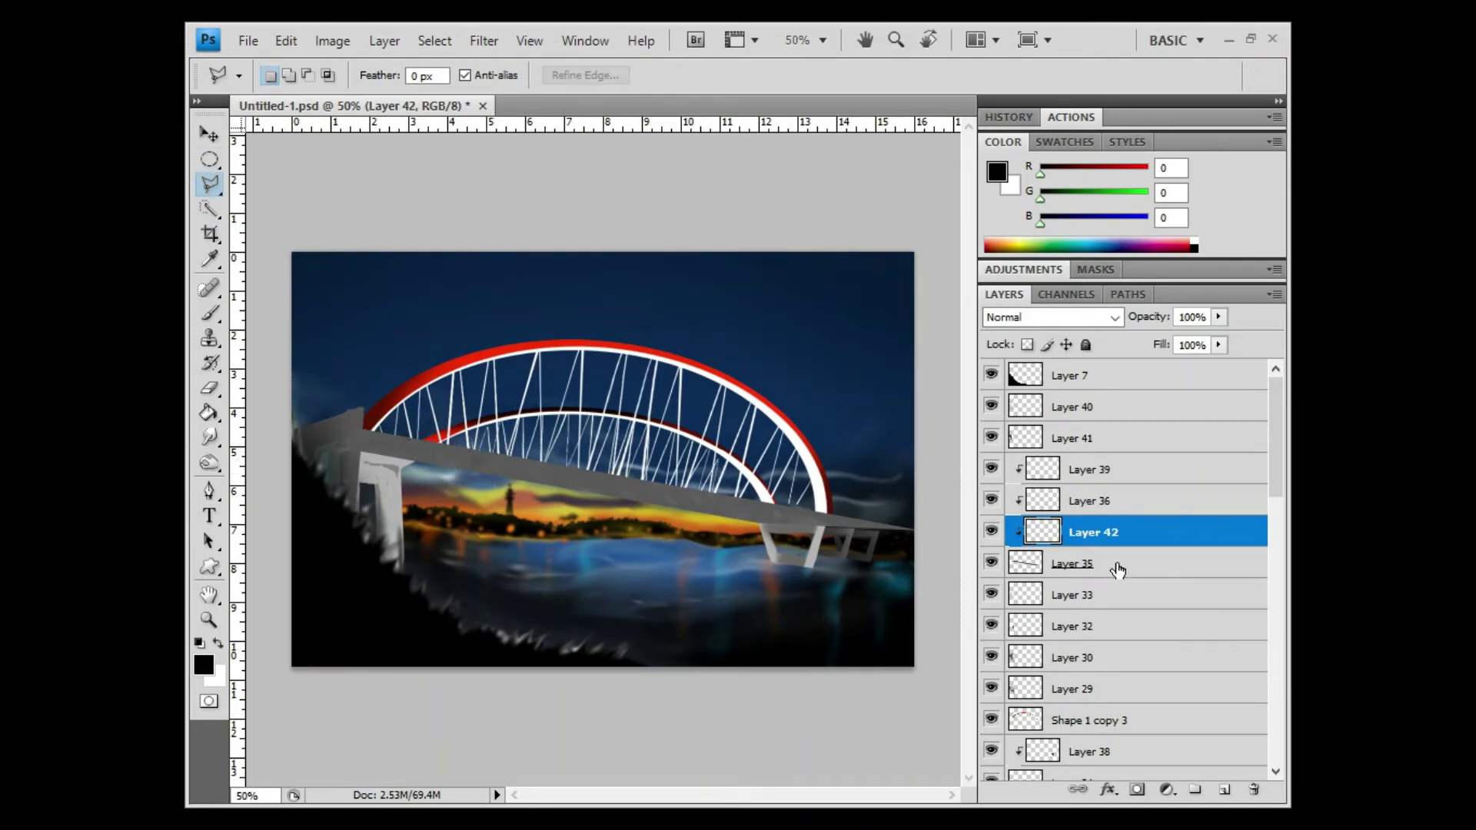
Move the arch layers below Layer 35 and merge the bridge layers into one named 'Bridge'
drag(1118, 569, 1176, 488)
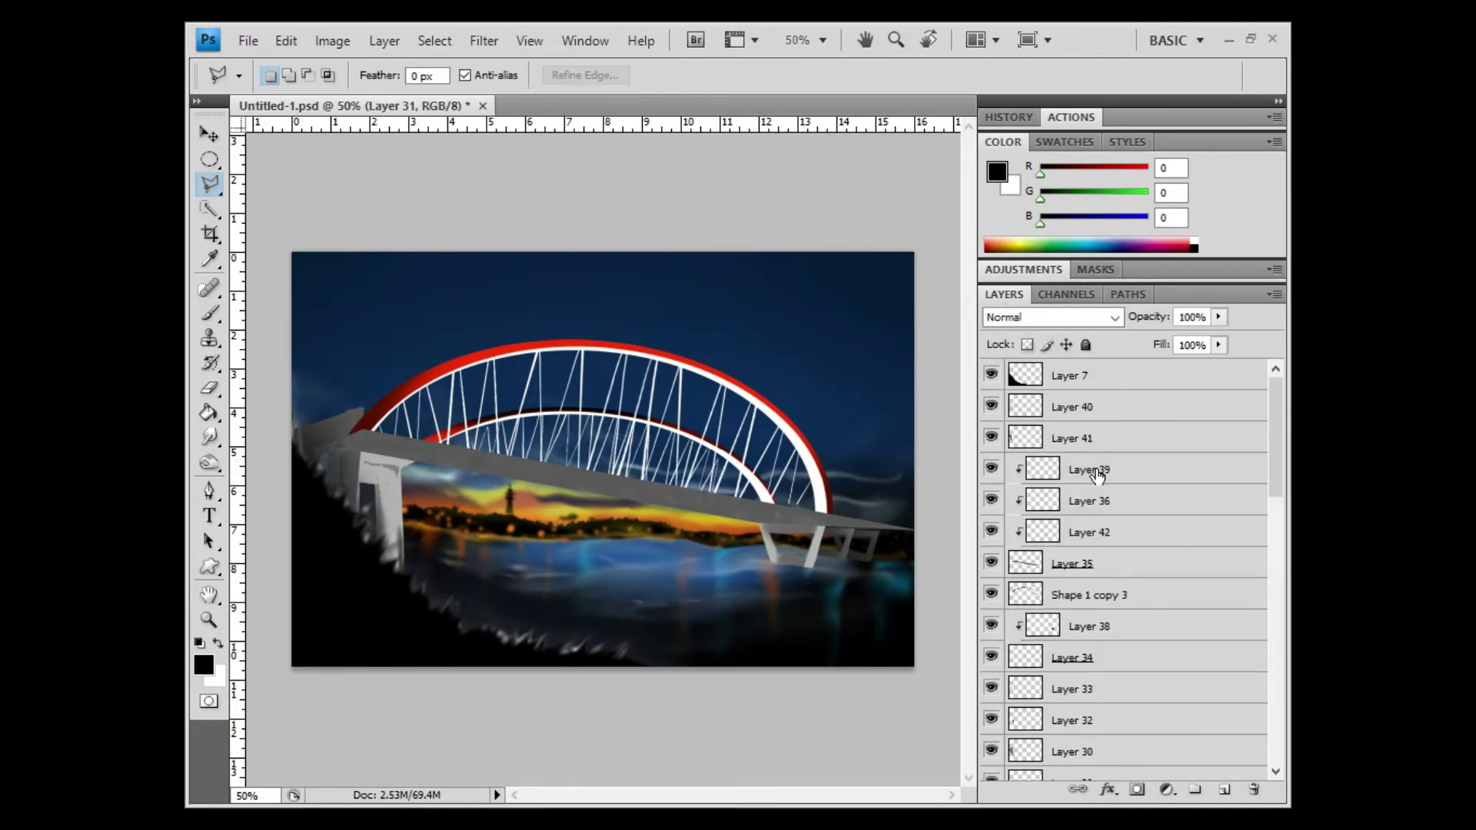
shift+click(1072, 406)
key(ctrl+e)
double_click(1072, 406)
text(Bridge)
Warp the Bridge layer into a sweeping curved perspective
drag(292, 436, 278, 435)
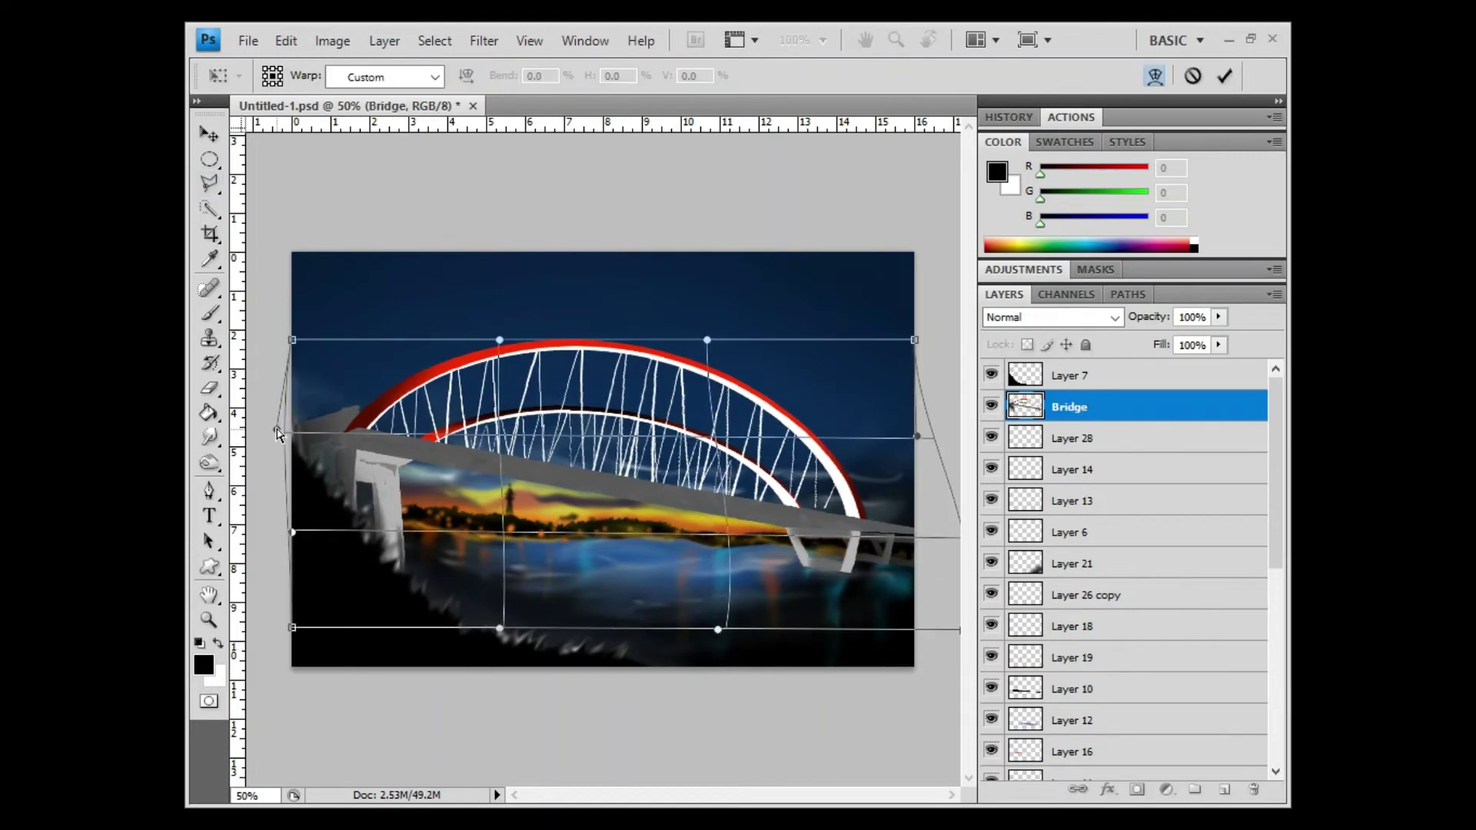
drag(936, 580, 613, 579)
key(Return)
key(m)
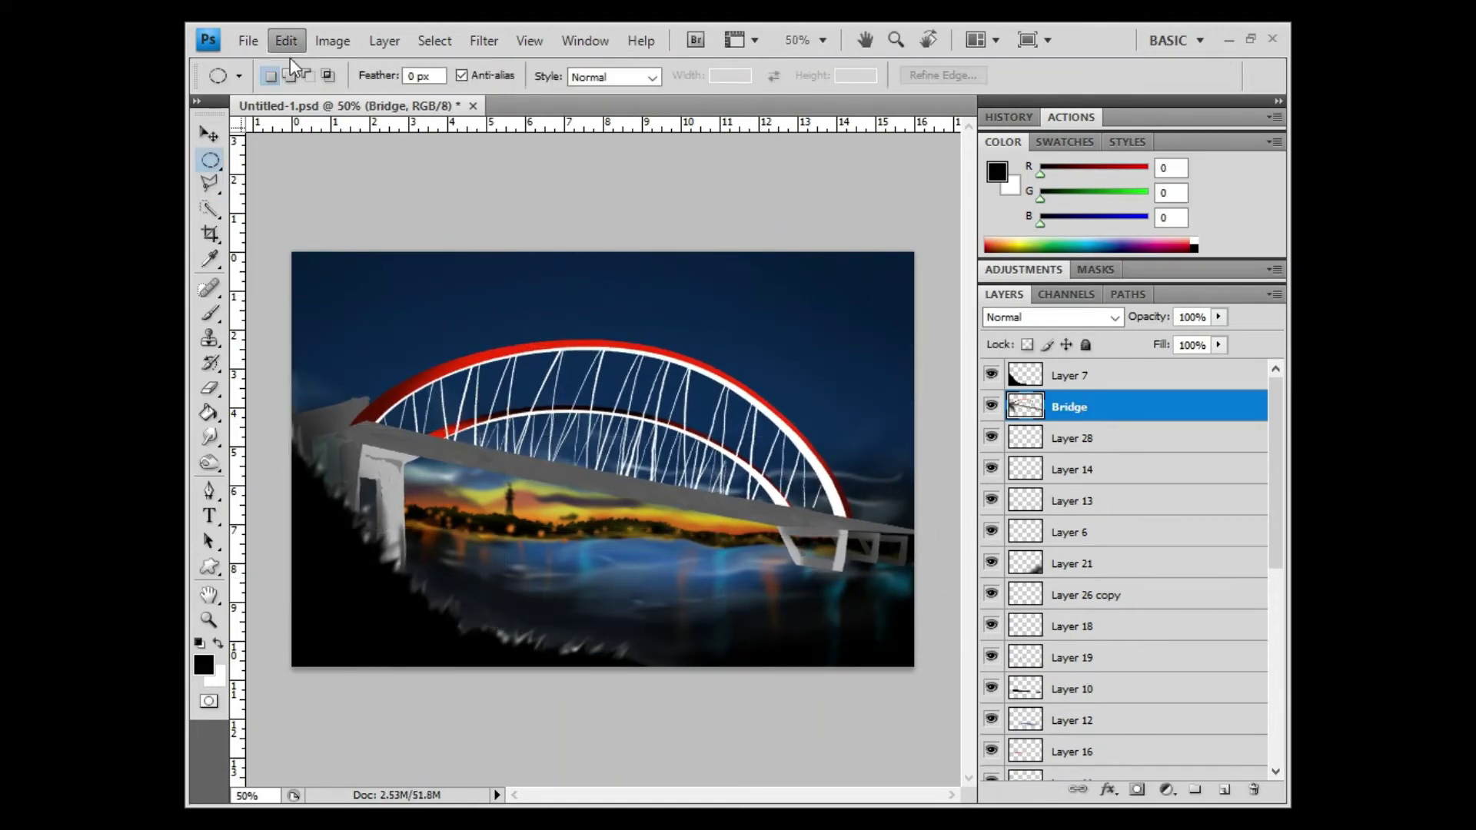
click(286, 40)
drag(913, 531, 955, 532)
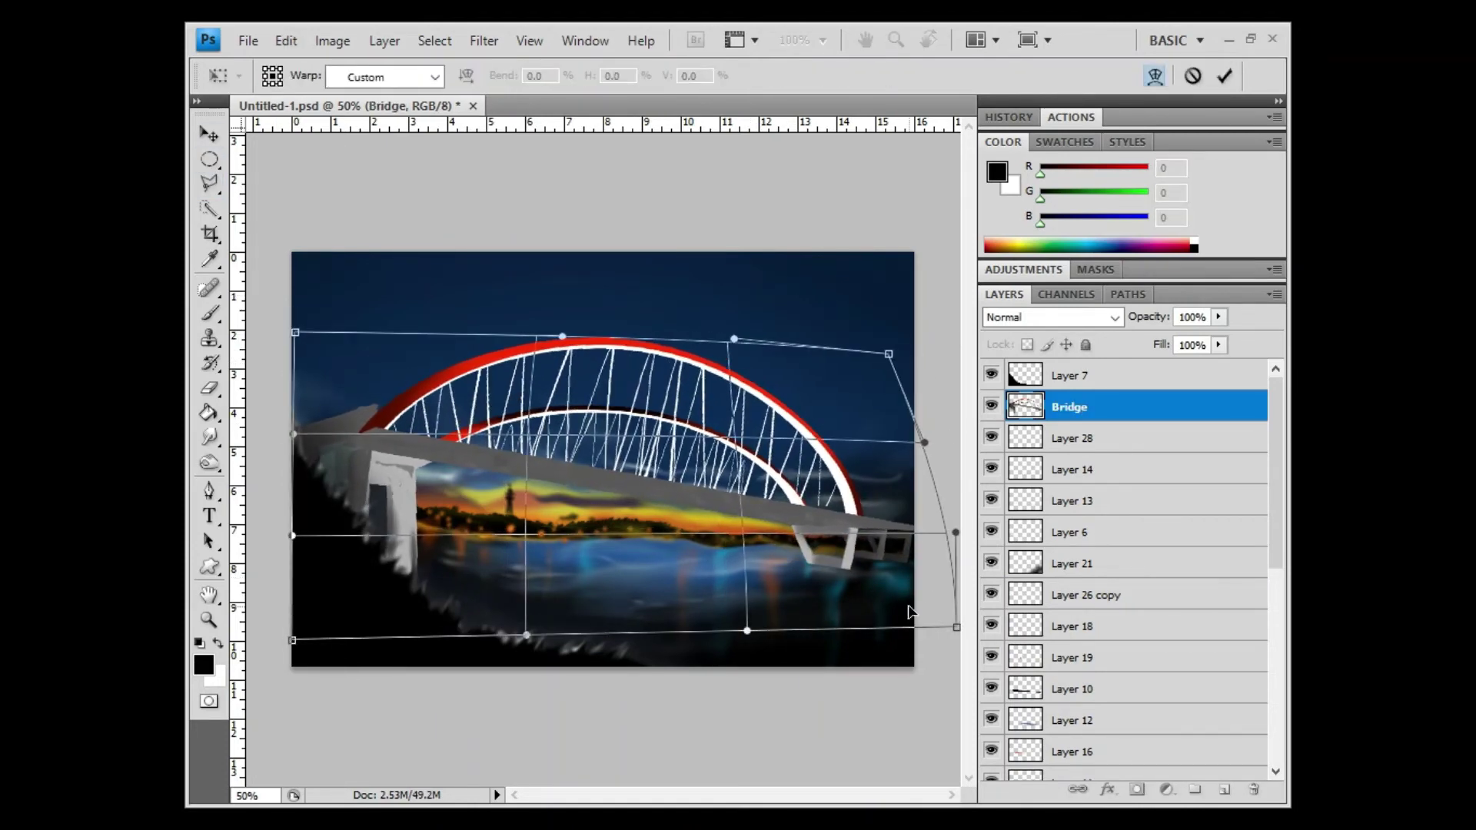
key(Return)
Squash the bridge vertically and burn its deck much darker
key(ctrl+t)
drag(620, 331, 620, 356)
key(Return)
key(o)
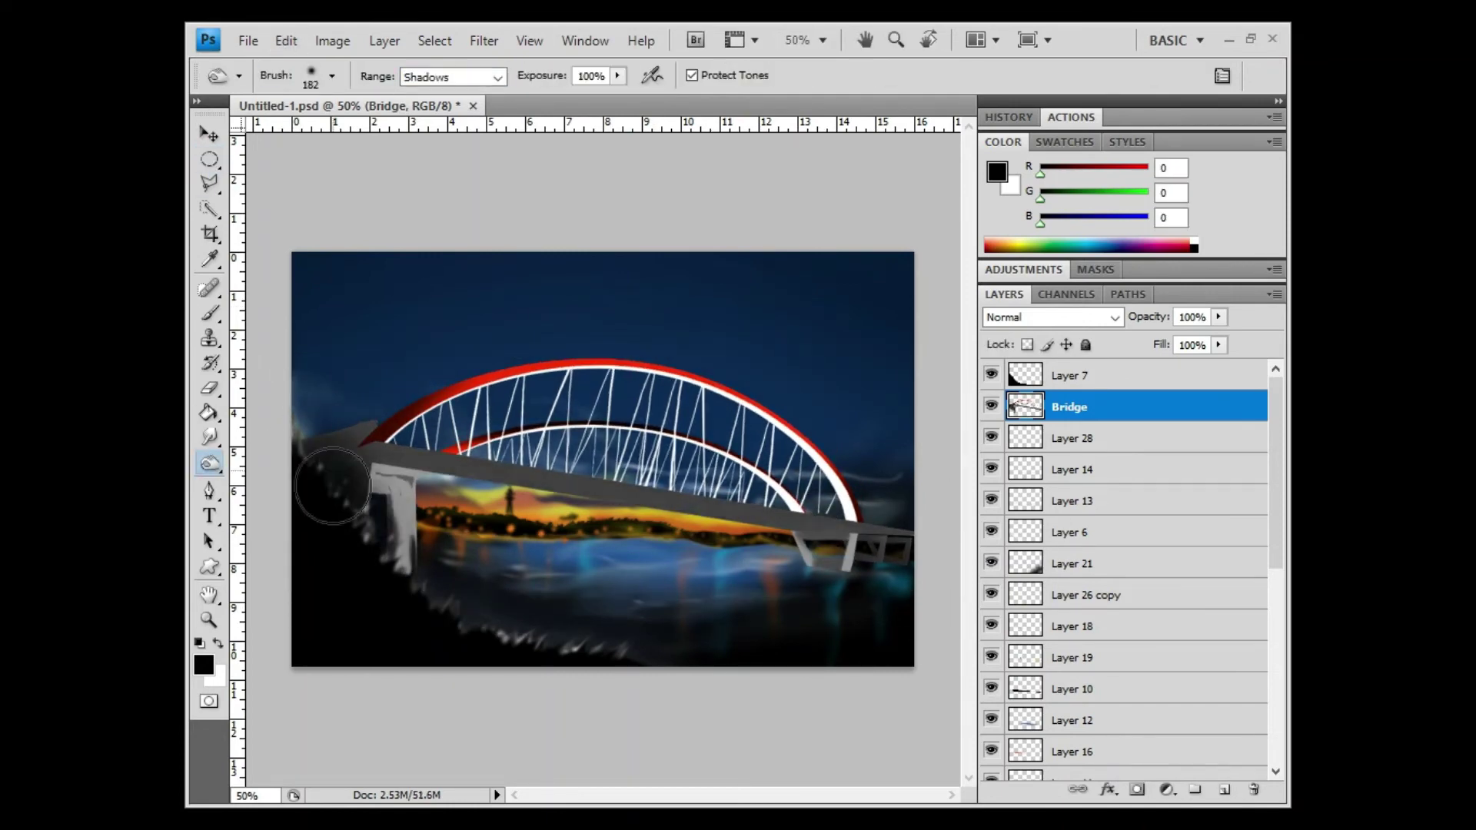
drag(332, 486, 885, 531)
drag(431, 469, 662, 507)
Zoom in and fade parts of the white arch cables with the eraser
key(z)
click(506, 456)
key(e)
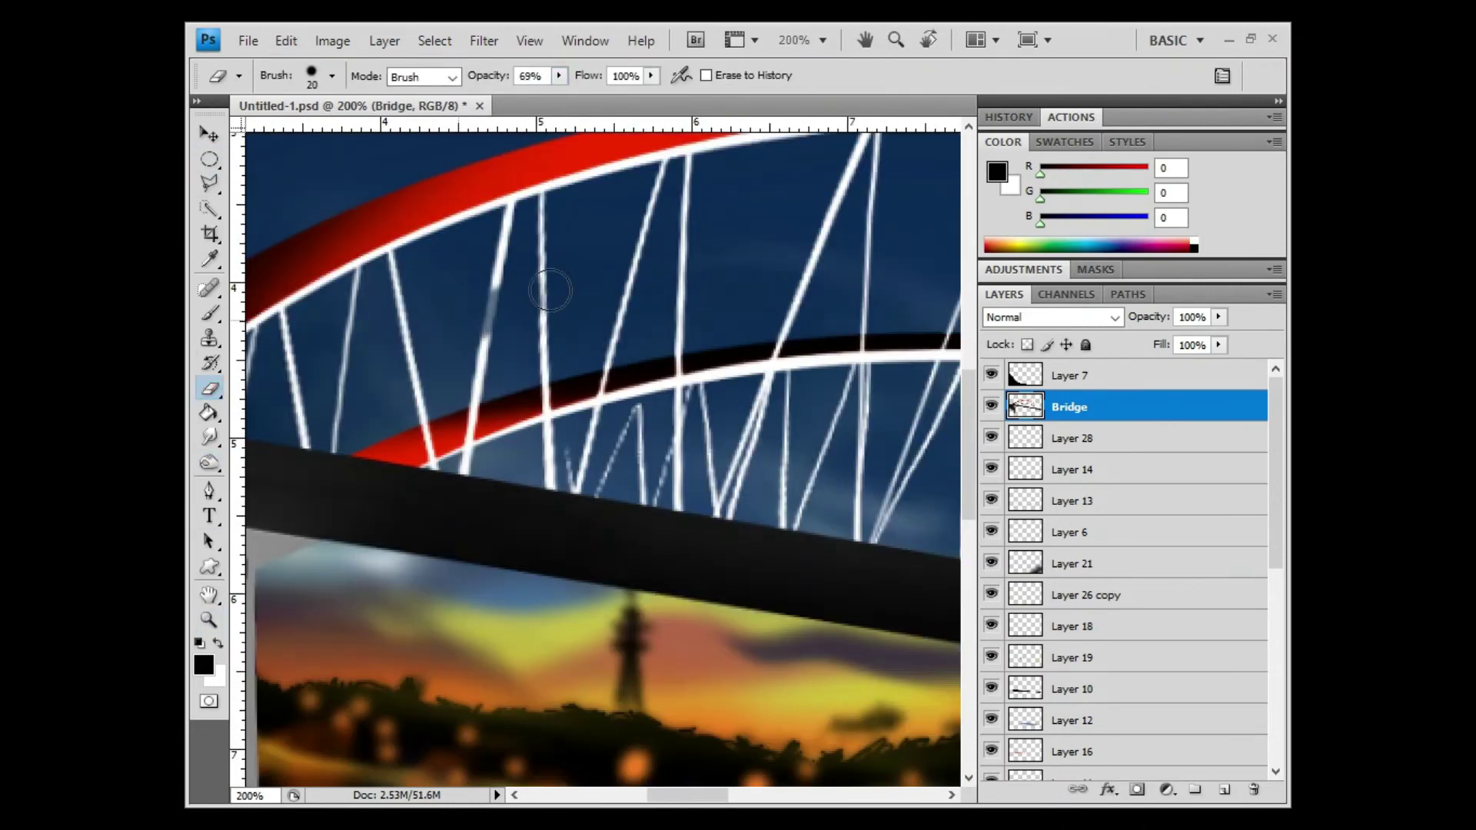
drag(550, 291, 496, 369)
drag(492, 308, 664, 188)
Outline a new thin cable between the arches with the Polygonal Lasso
key(ctrl+plus)
key(ctrl+plus)
key(ctrl+plus)
key(l)
click(646, 275)
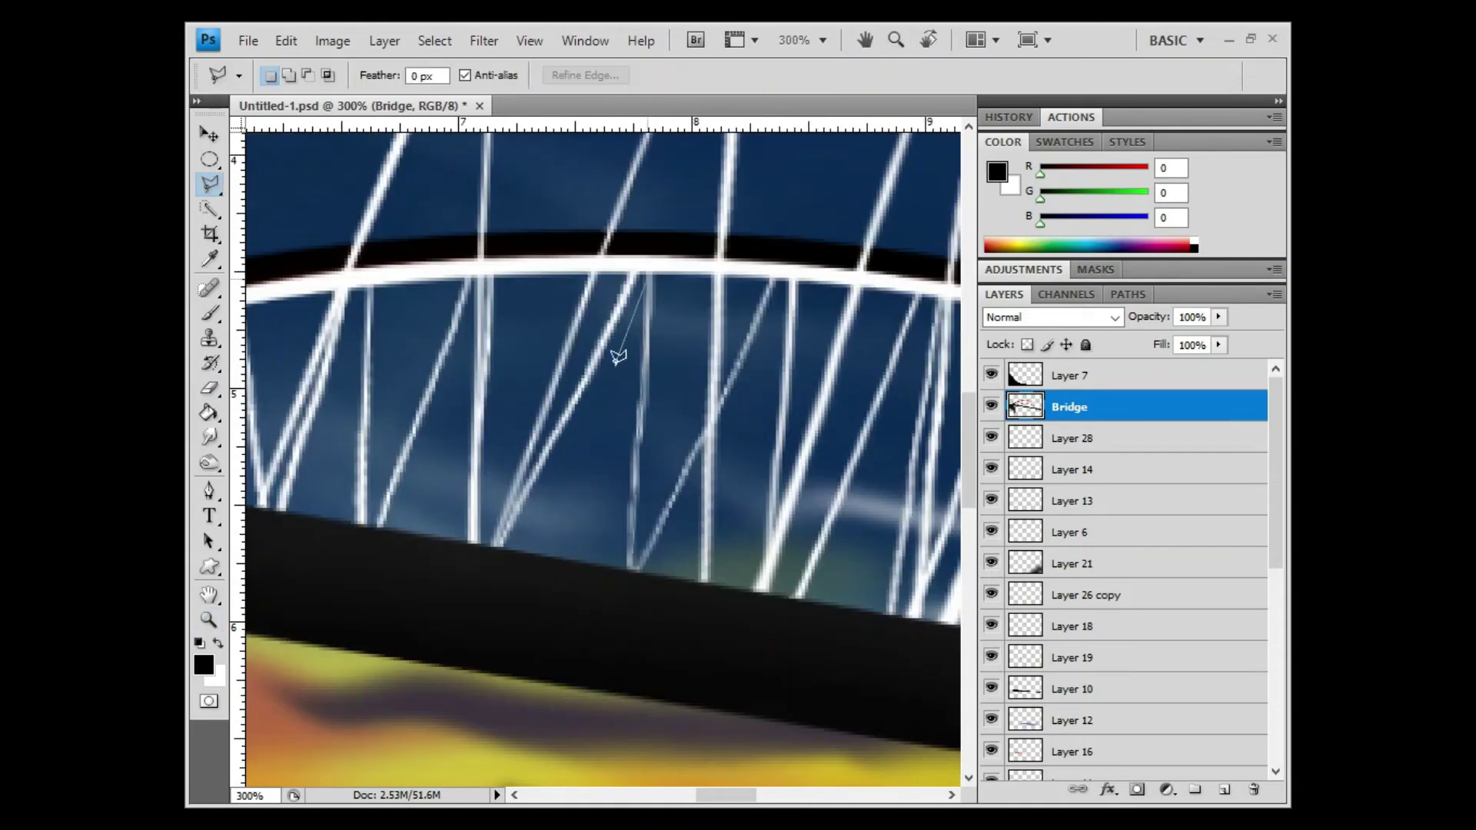
scroll(742, 437, up, 5)
scroll(394, 336, down, 5)
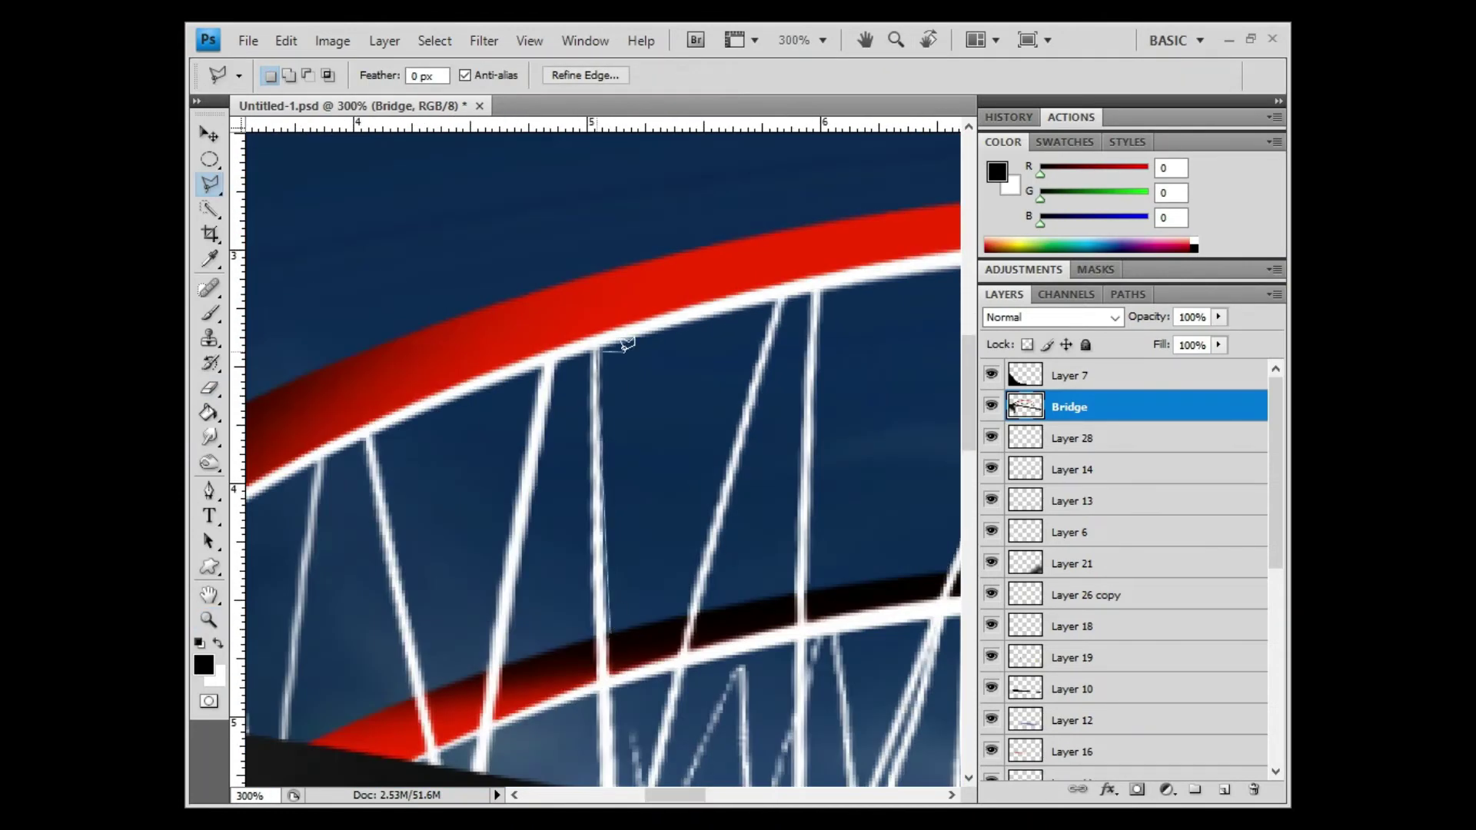
key(ctrl+plus)
key(ctrl+plus)
click(778, 438)
scroll(506, 652, right, 10)
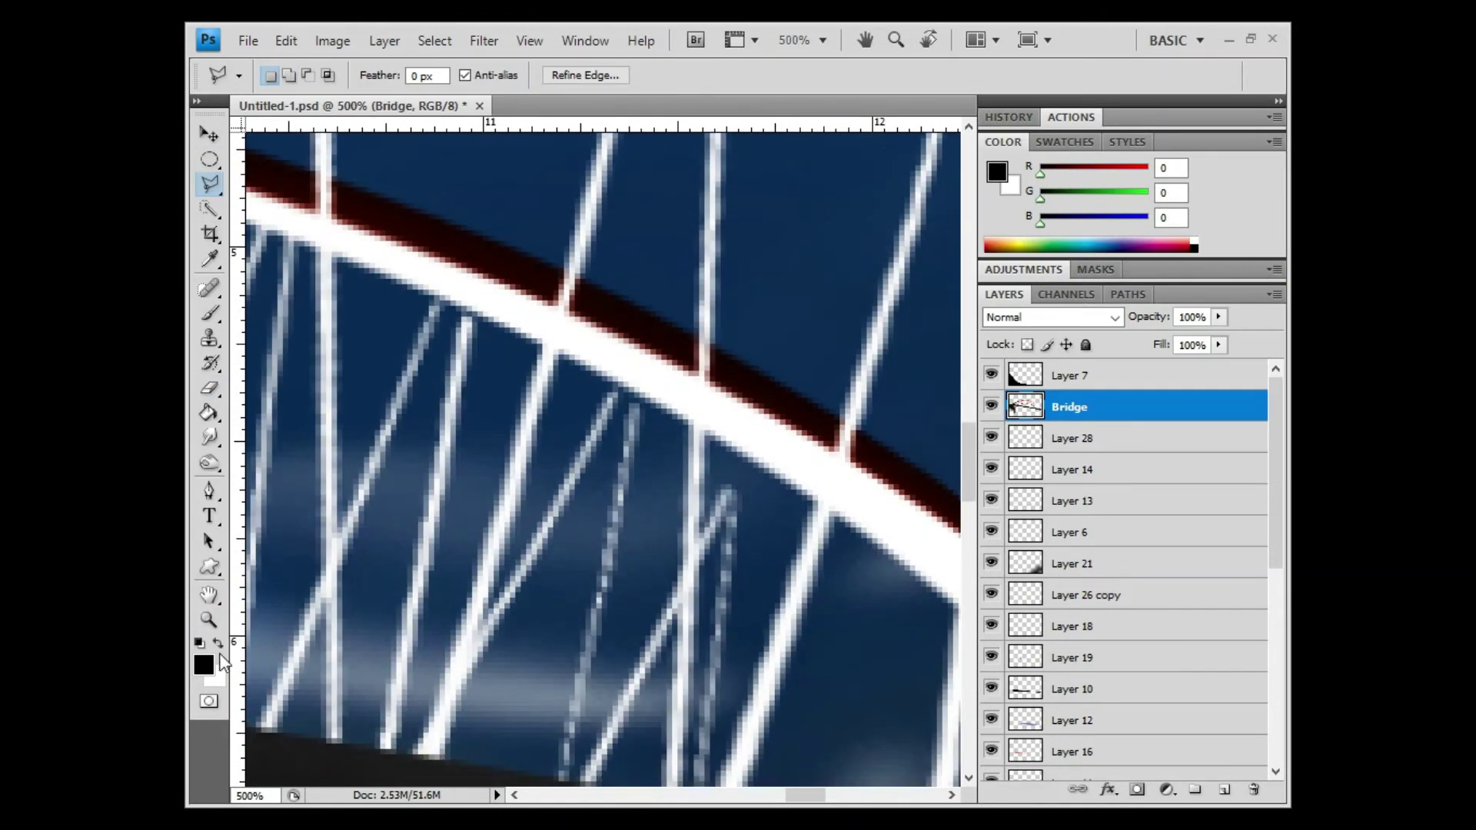
key(g)
key(l)
key(x)
scroll(538, 654, down, 3)
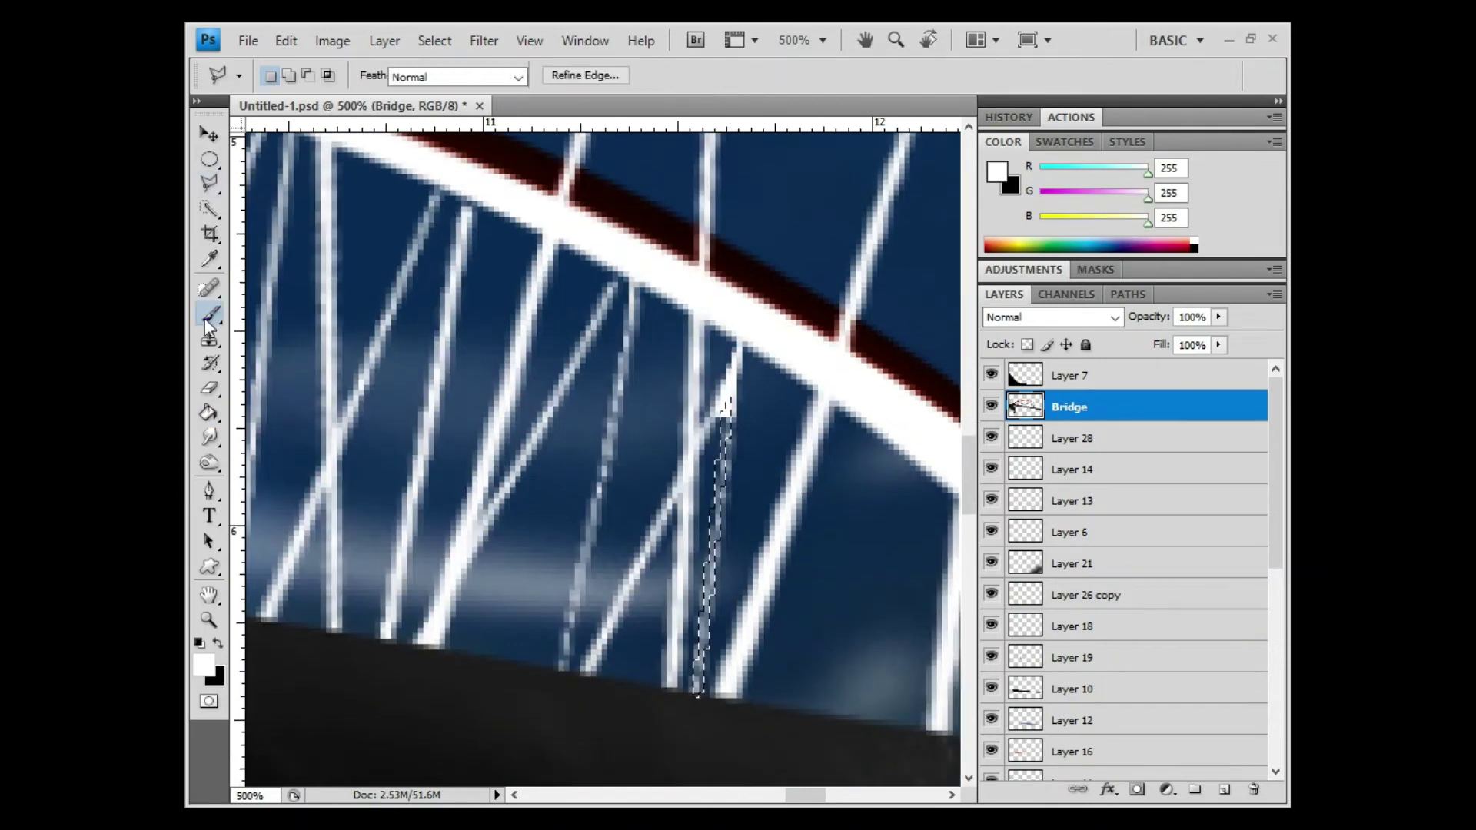
double_click(459, 576)
Fill the cable outline with white, deselect, and zoom out to the whole painting
key(ctrl+minus)
key(ctrl+minus)
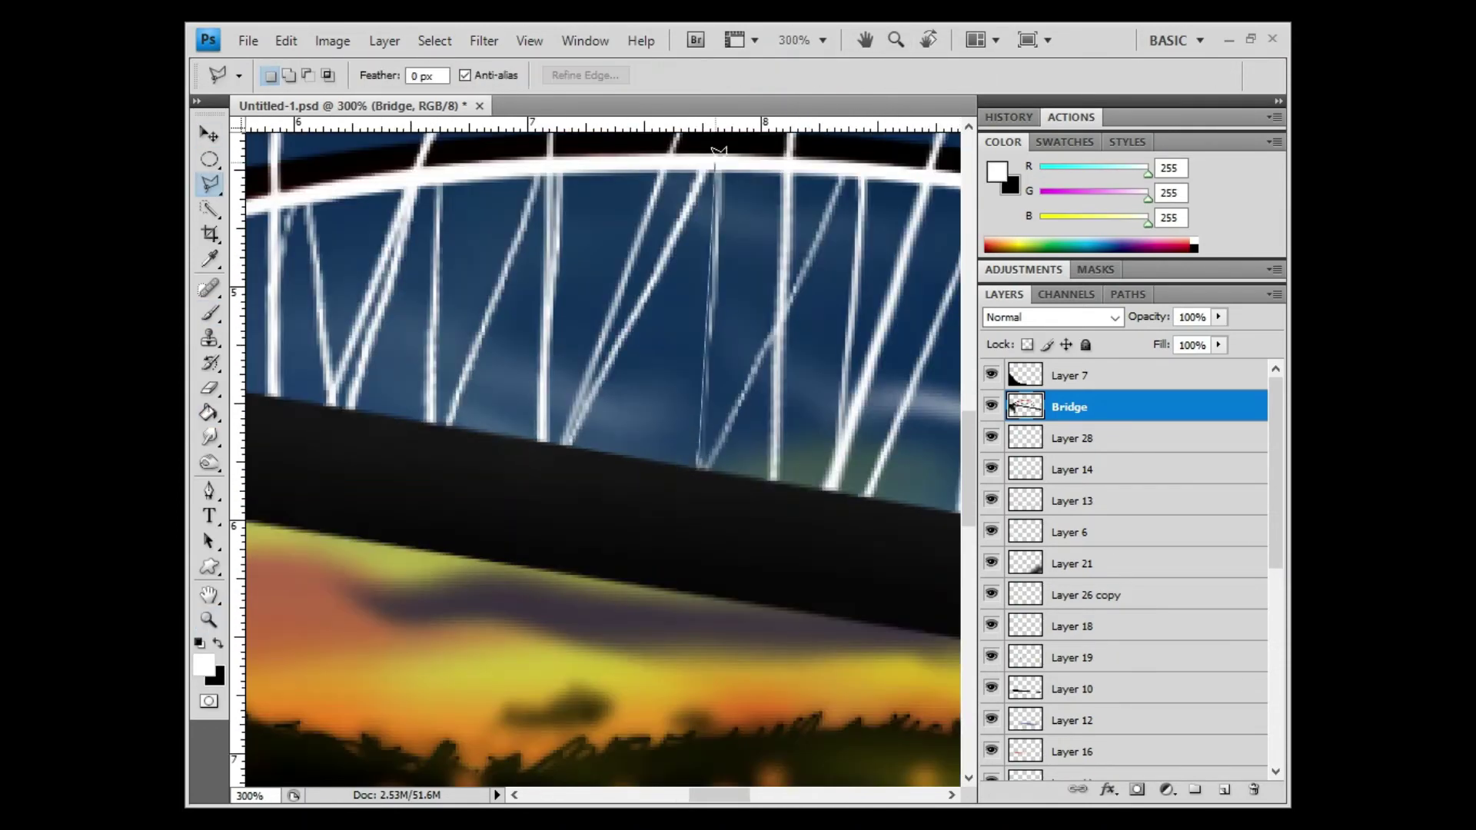
scroll(716, 164, left, 10)
key(b)
key(ctrl+d)
key(l)
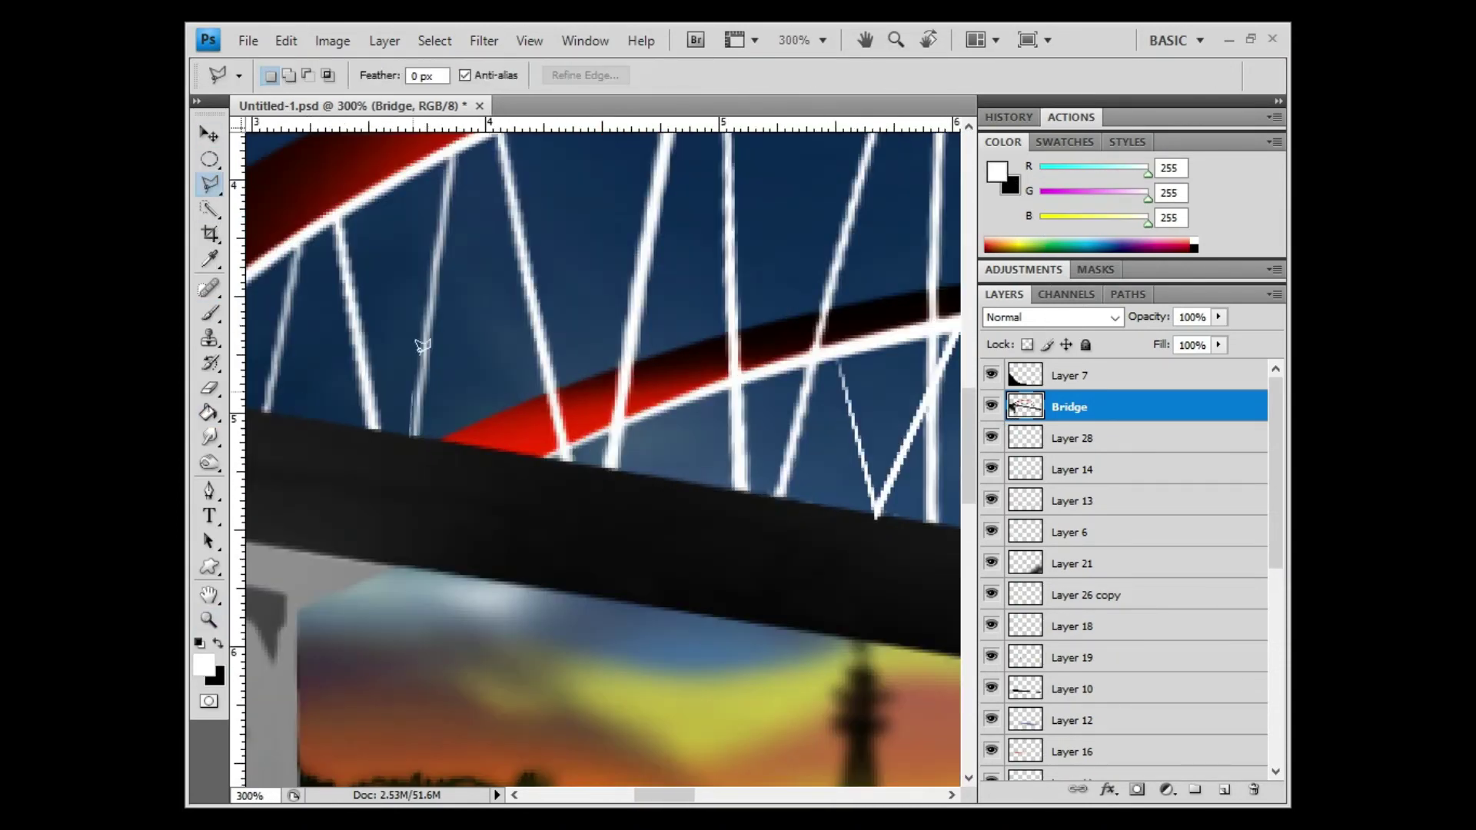
key(ctrl+d)
key(ctrl+minus)
key(ctrl+minus)
key(ctrl+minus)
On a new layer, paint light streaks on the left pier's right edge and smudge them
key(m)
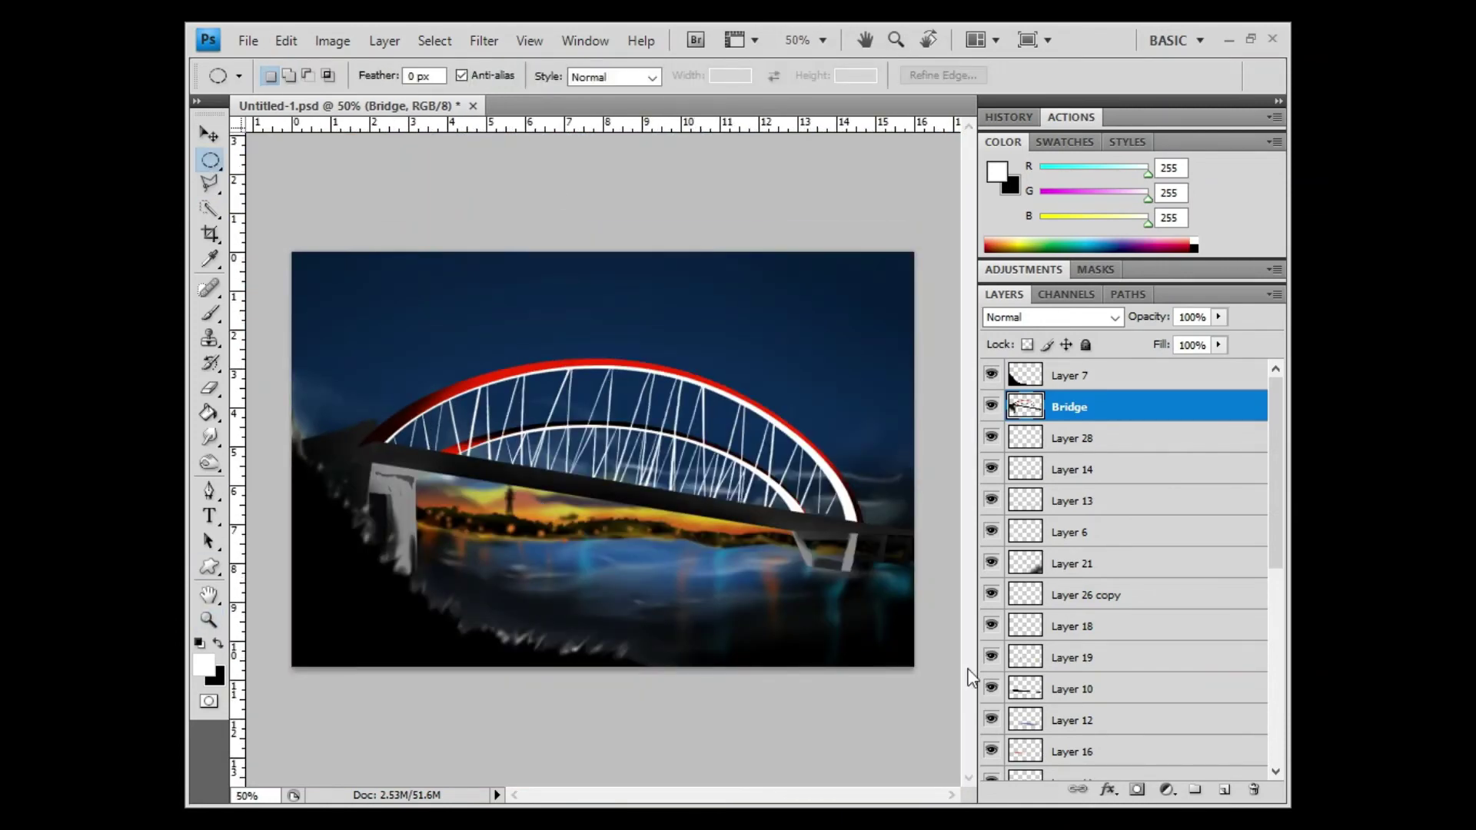
key(z)
click(445, 554)
key(ctrl+shift+alt+n)
key(b)
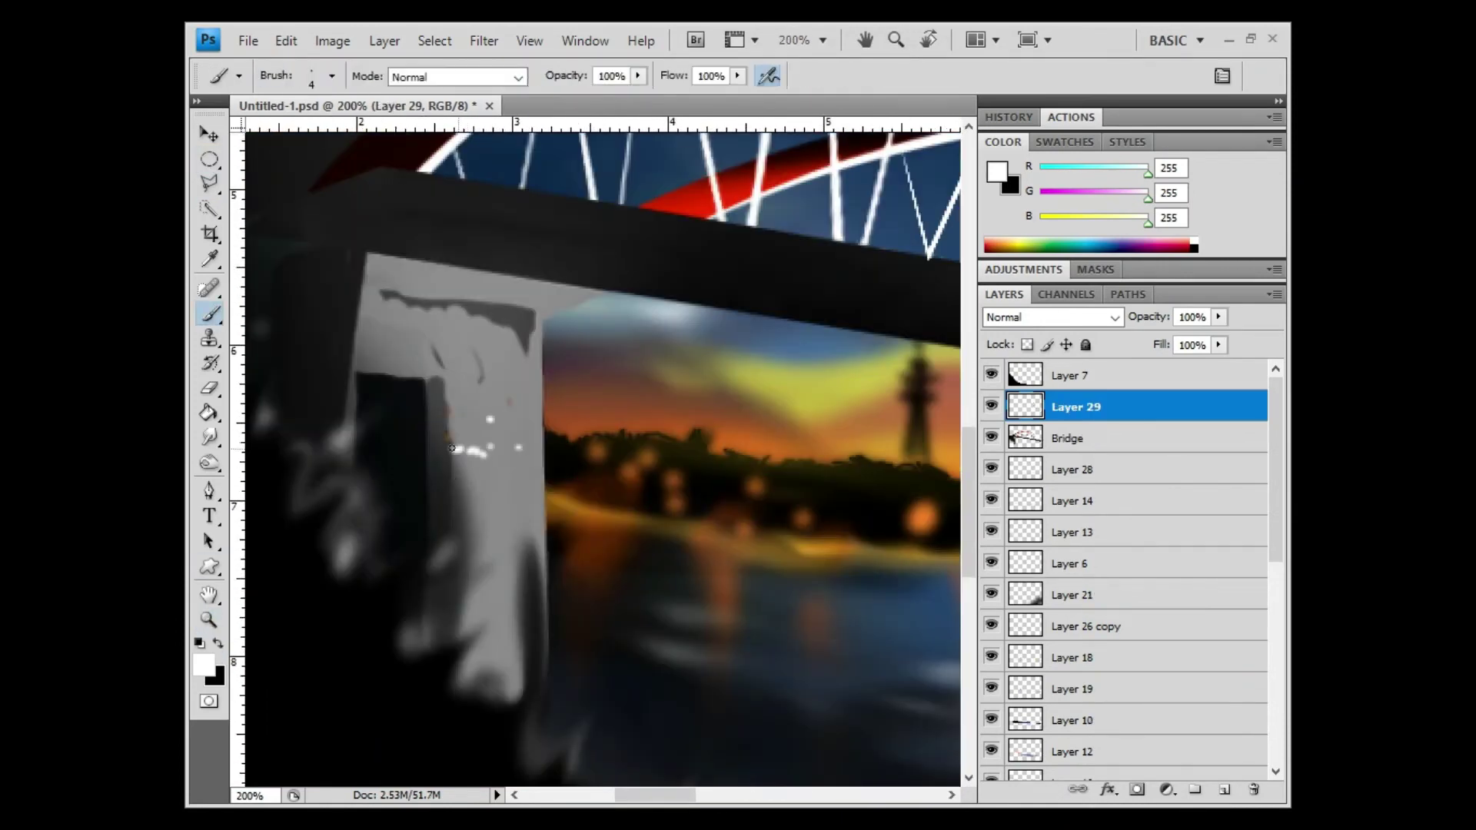
drag(530, 569, 531, 692)
key(r)
drag(446, 453, 398, 359)
drag(520, 672, 526, 585)
Paint dark grey sampled from the pier across it, partly erasing to lighten areas
key(i)
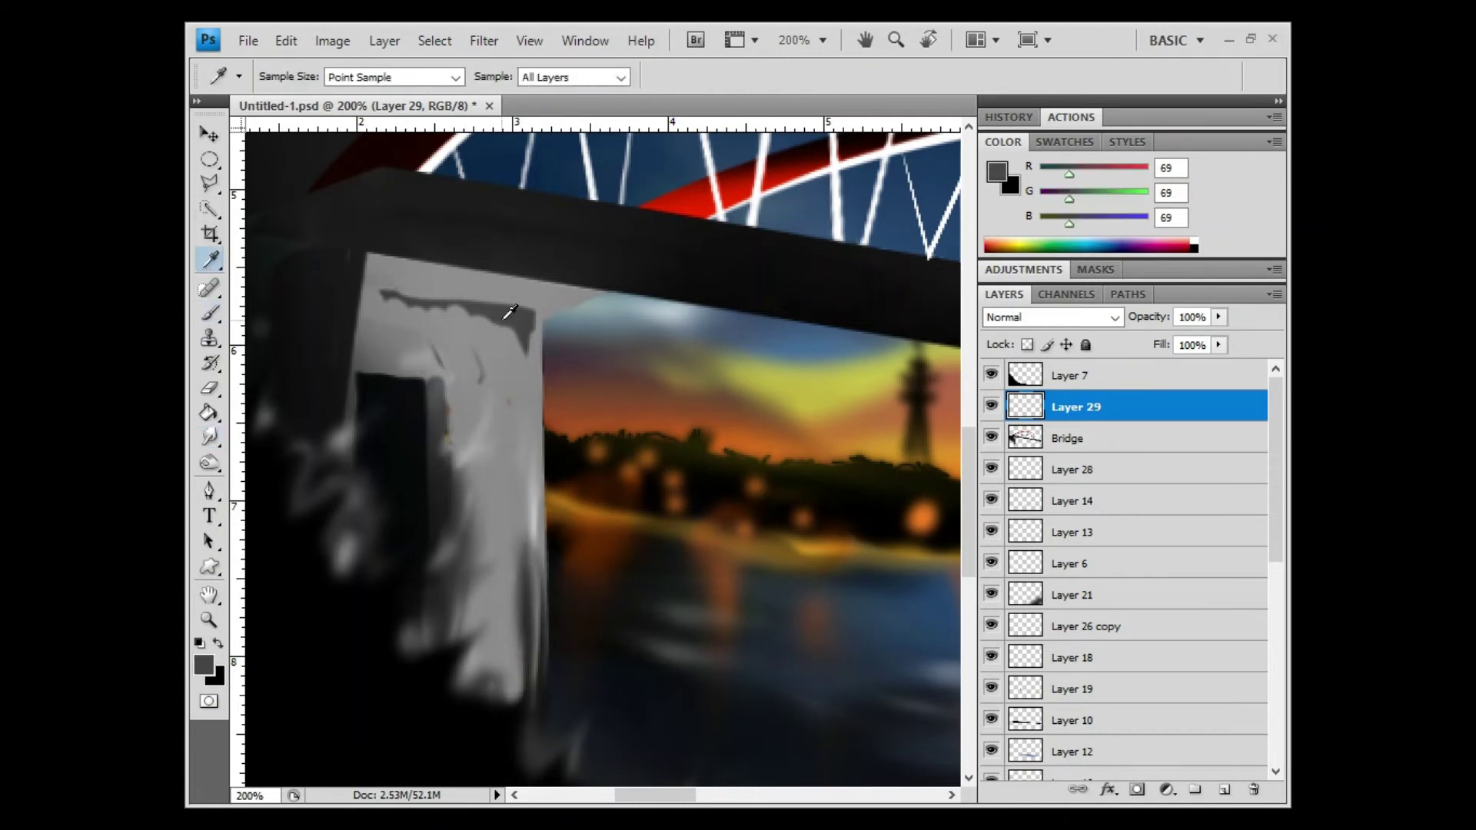
click(469, 178)
key(b)
mouse_move(409, 293)
mouse_down()
mouse_move(530, 331)
mouse_move(530, 600)
mouse_up()
key(e)
drag(492, 322, 454, 638)
key(b)
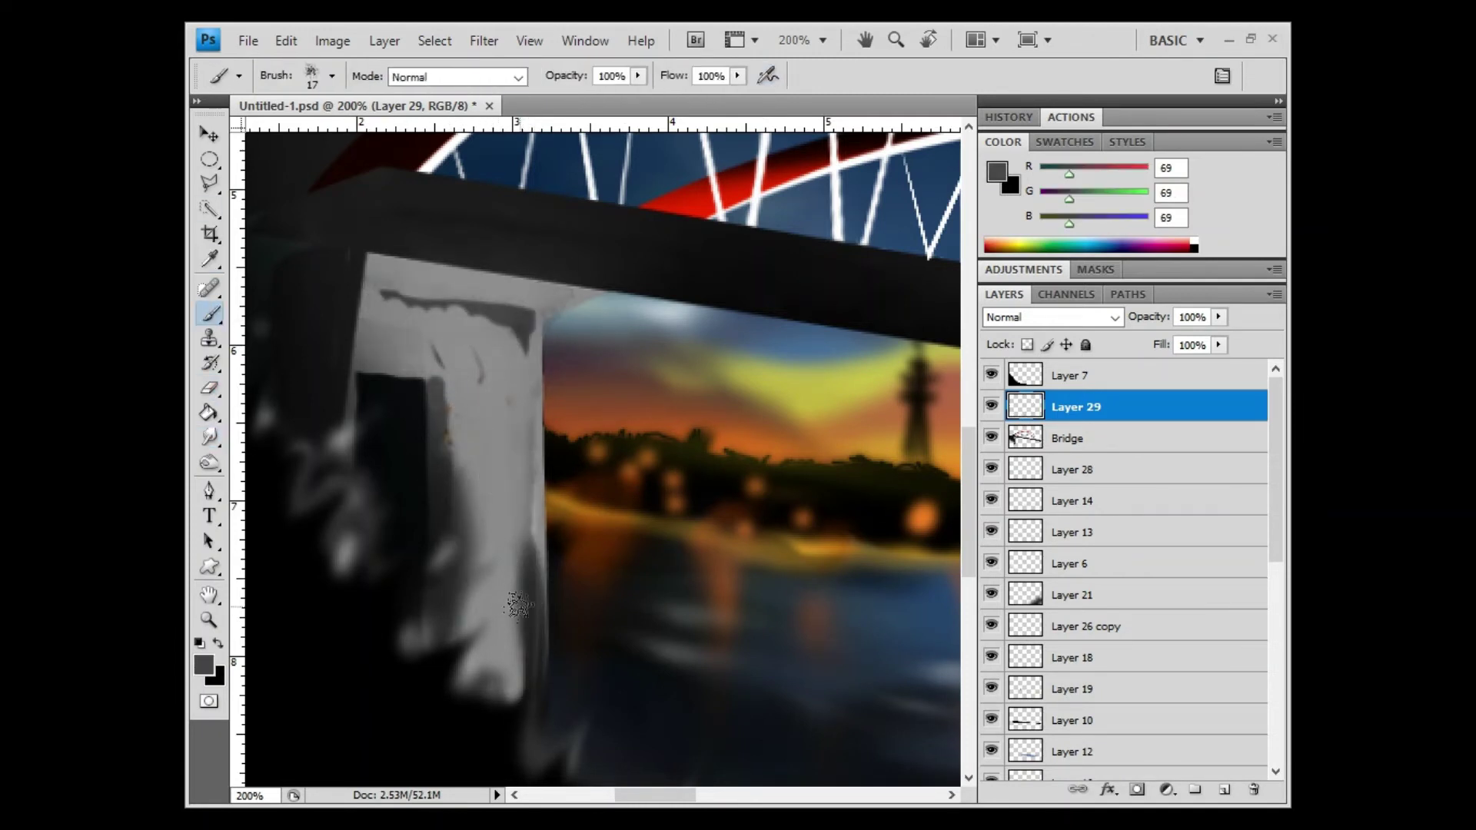
drag(515, 407, 515, 684)
key(e)
mouse_move(538, 292)
mouse_down()
mouse_move(500, 677)
mouse_move(555, 326)
mouse_up()
On the Bridge layer, paint lighter grey over the pier's dark doorway and lower right edge
key(alt+bracketleft)
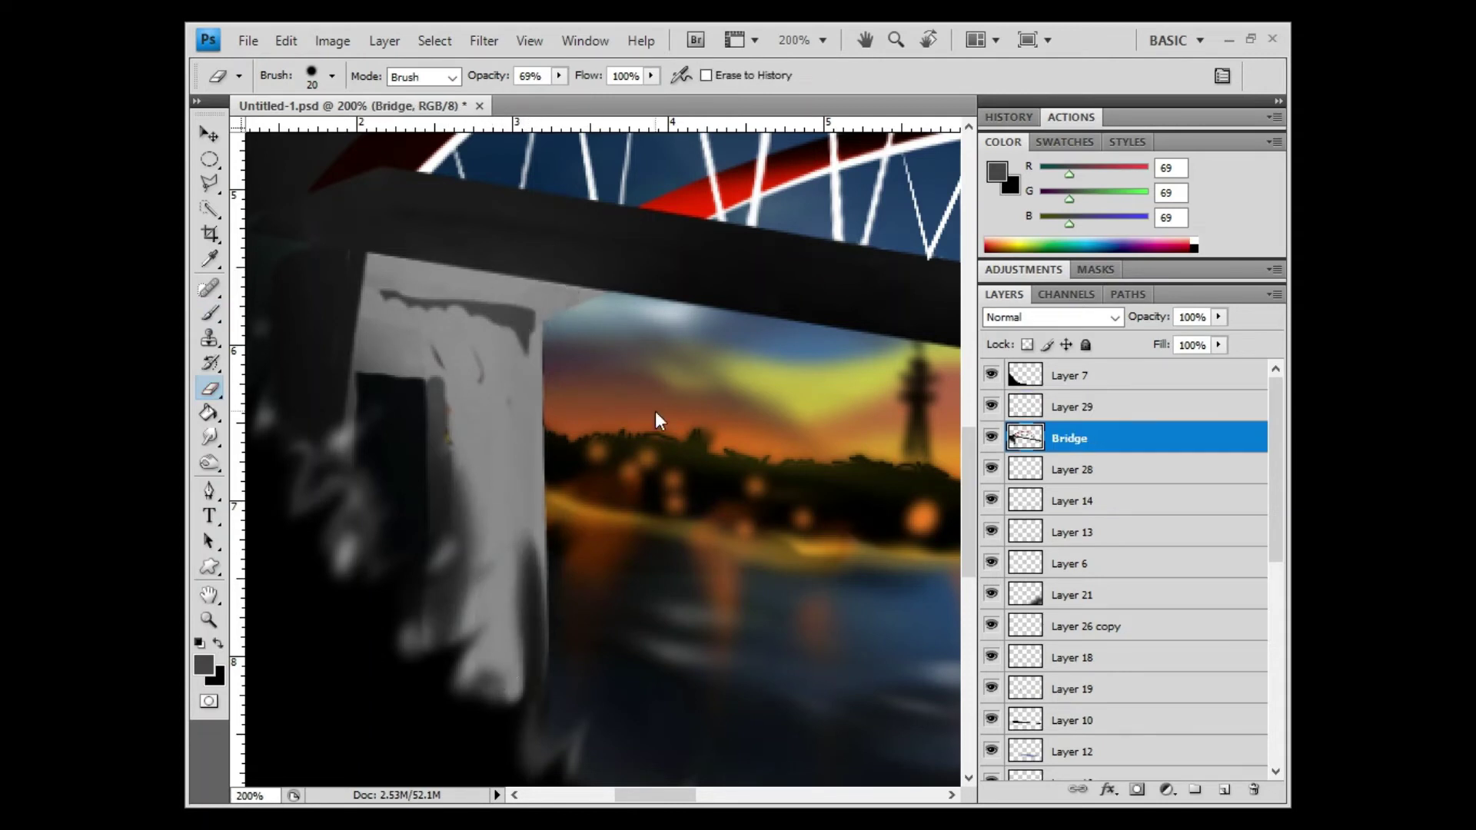
key(b)
alt+click(440, 359)
drag(441, 359, 454, 649)
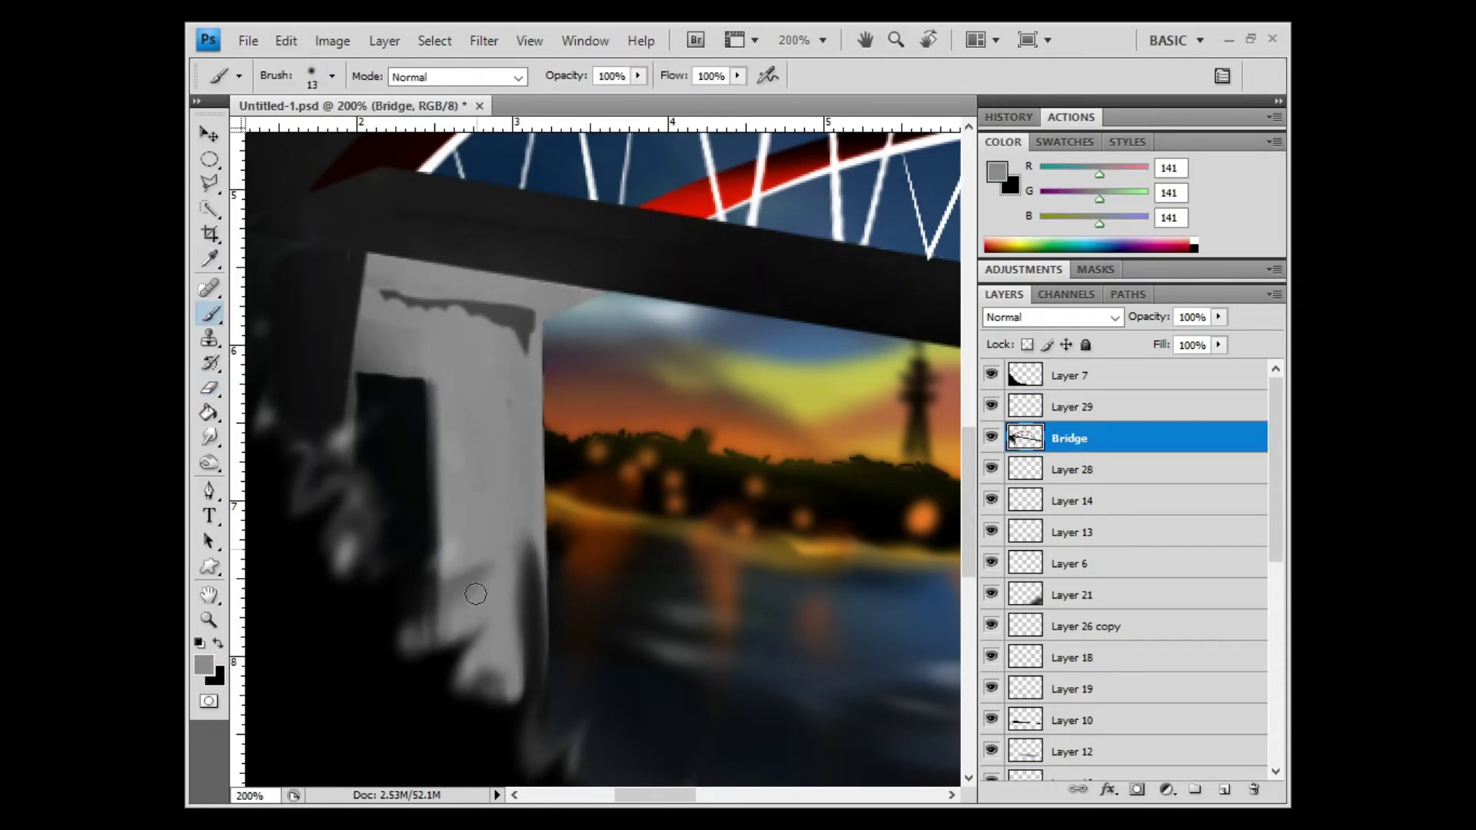
drag(539, 531, 526, 680)
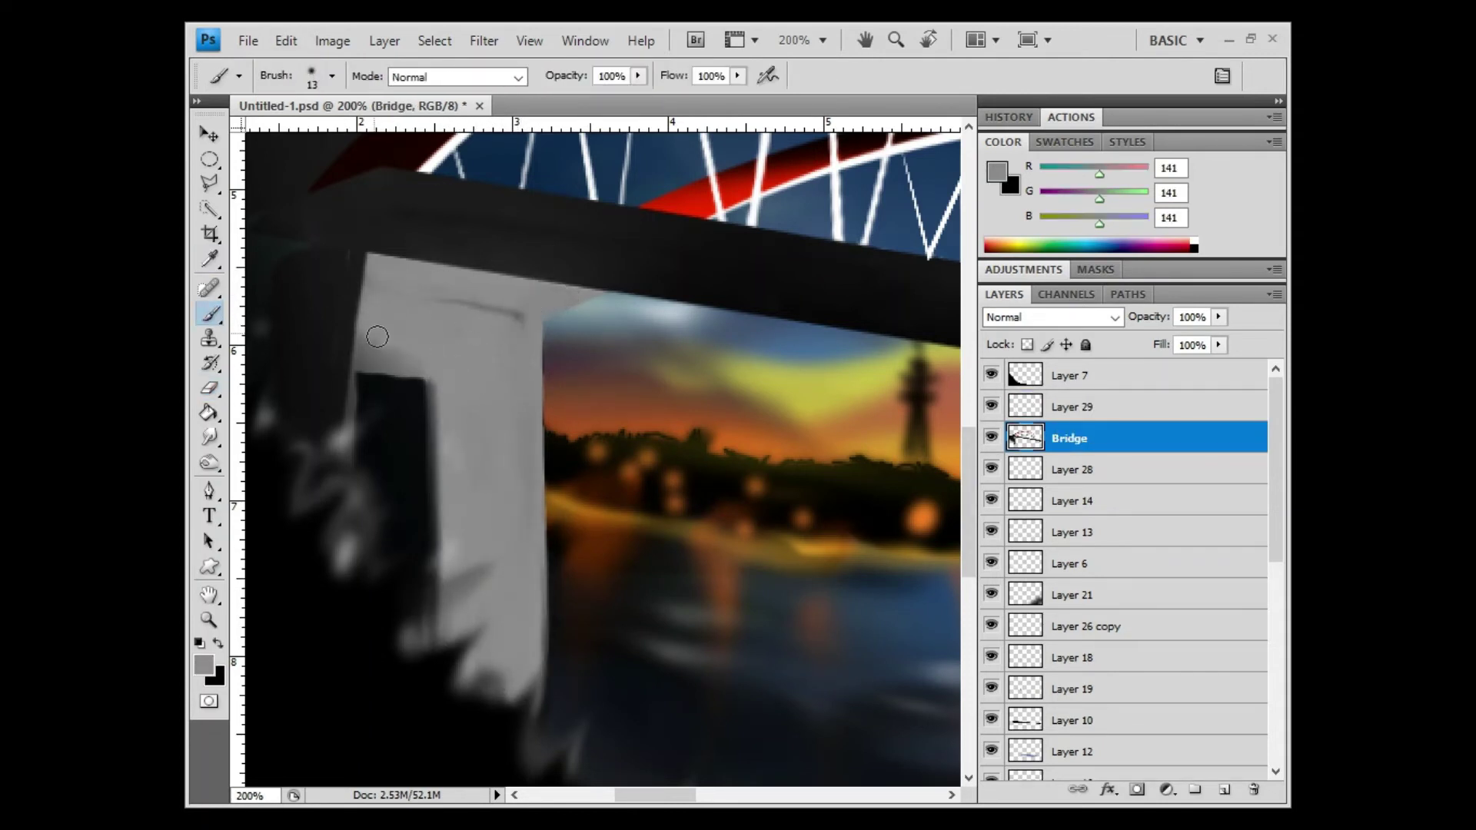
drag(376, 337, 600, 338)
Back on Layer 29, paint a black stroke on the pier and erase part of it
key(x)
key(alt+bracketright)
drag(669, 507, 680, 642)
key(e)
drag(665, 384, 676, 645)
Add a new layer for pier details and smudge its scribbled strokes into grey
key(alt+bracketleft)
key(ctrl+shift+alt+n)
key(b)
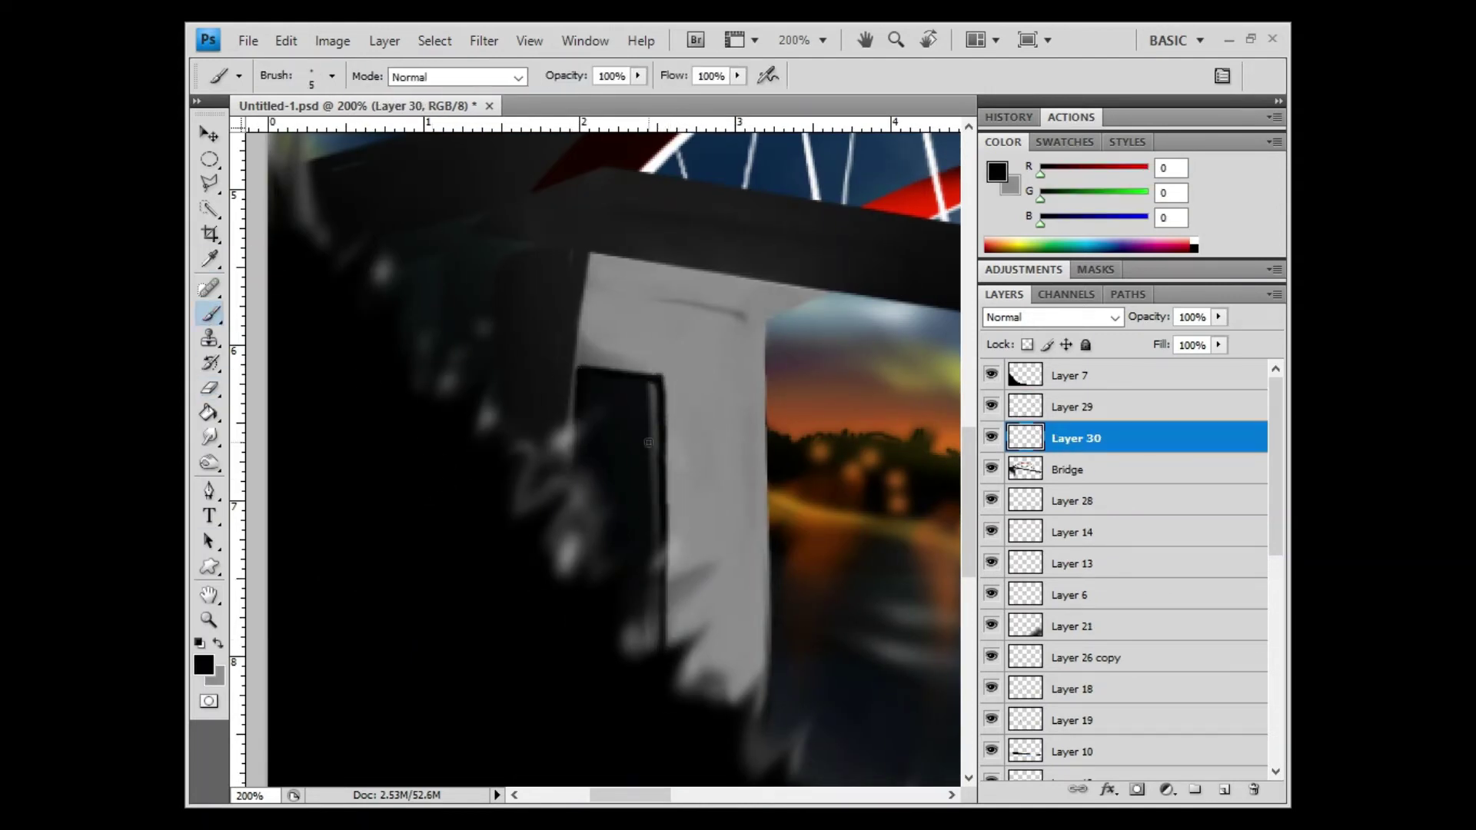
key(e)
key(b)
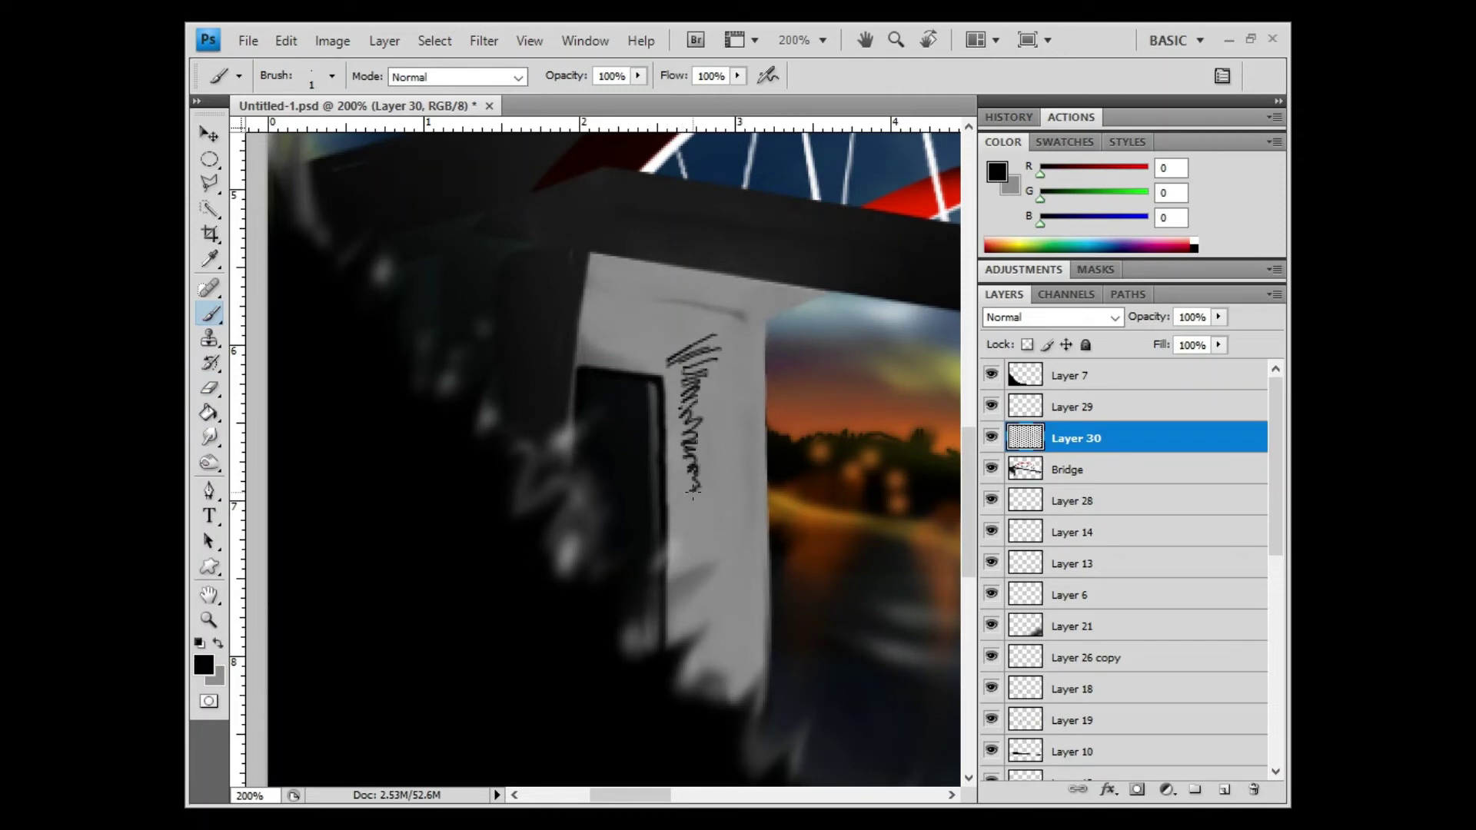
key(r)
mouse_move(692, 630)
mouse_down()
mouse_move(654, 338)
mouse_move(702, 280)
mouse_up()
Extend the black line up the right pillar and smudge away the black edge in the lower window
click(221, 320)
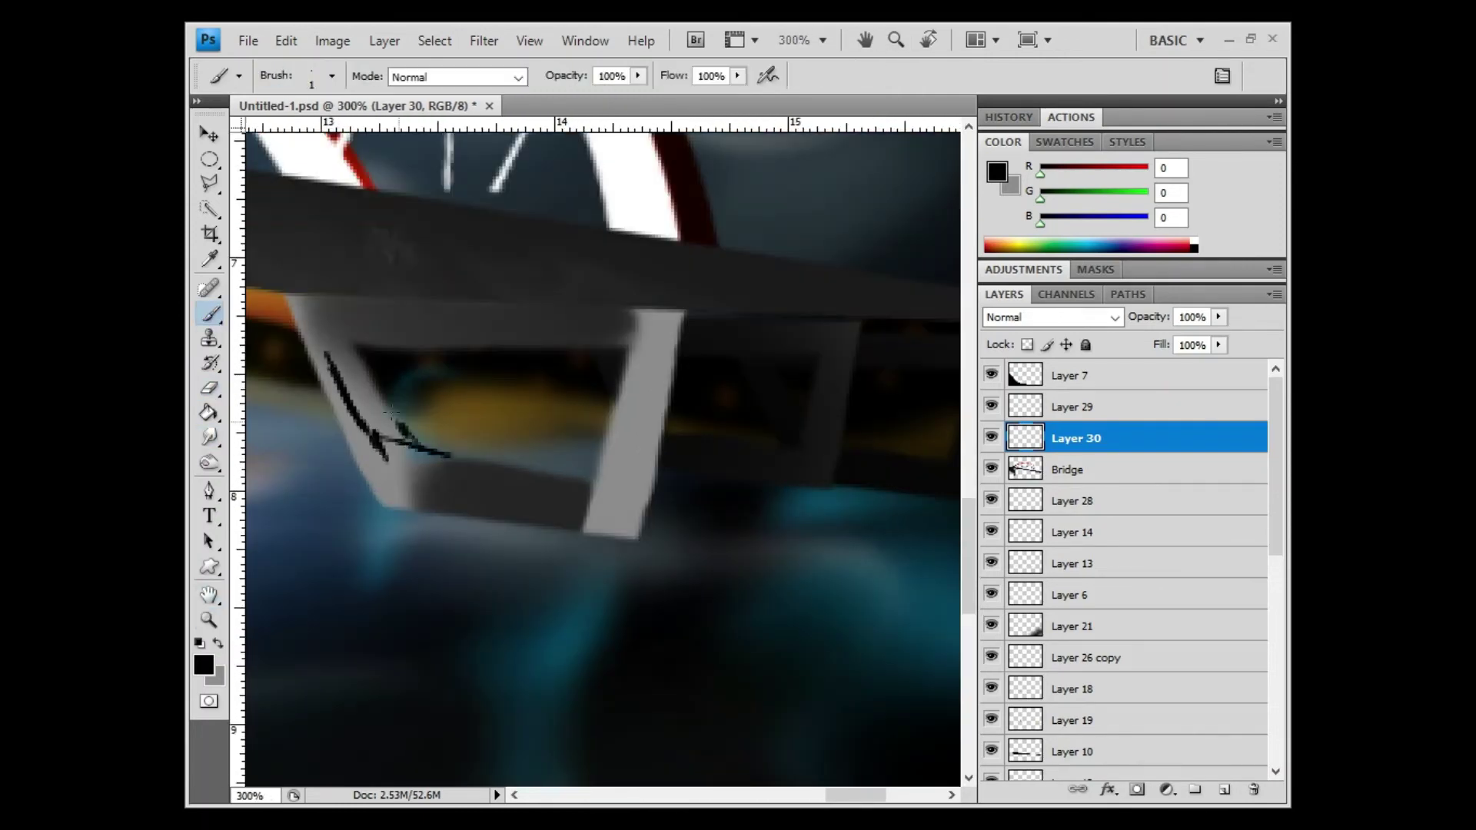
drag(607, 433, 617, 377)
key(e)
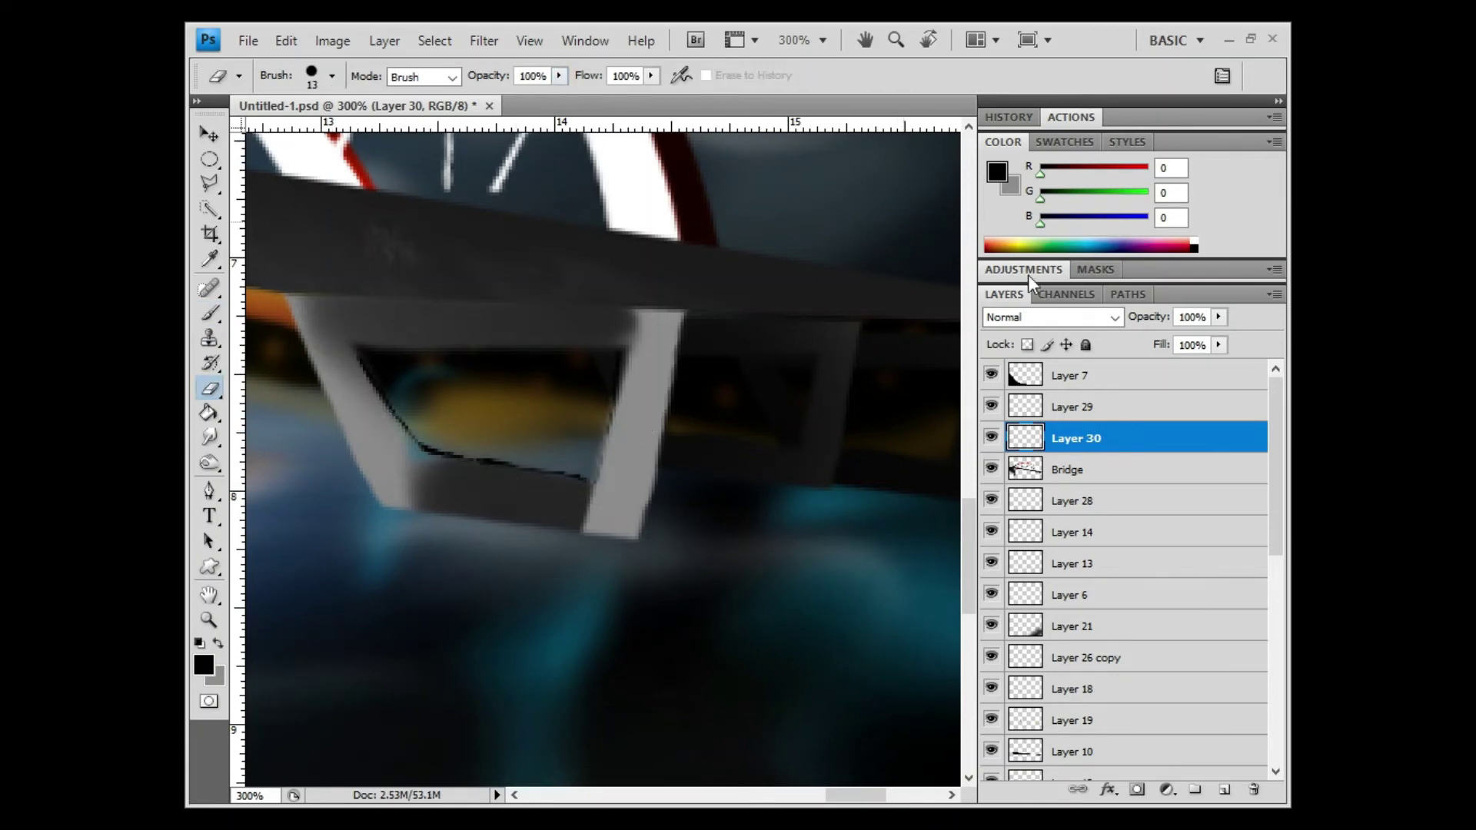
key(r)
drag(403, 419, 577, 467)
Paint an orange glow along the right pillar's left edge and smudge it upward
key(b)
alt+click(258, 297)
drag(291, 301, 358, 460)
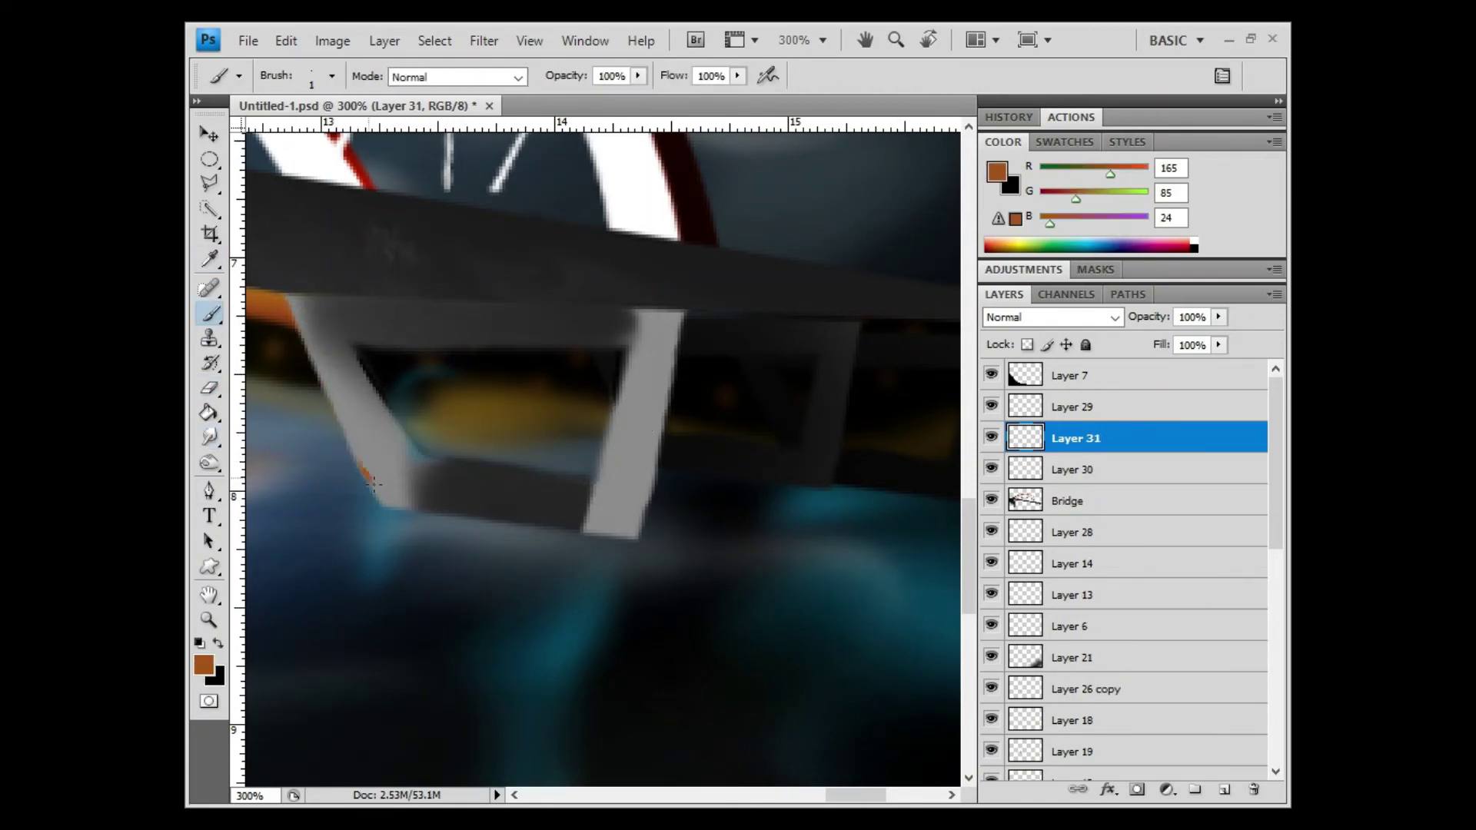
key(r)
mouse_move(589, 476)
mouse_down()
mouse_move(612, 351)
mouse_move(361, 485)
mouse_up()
key(b)
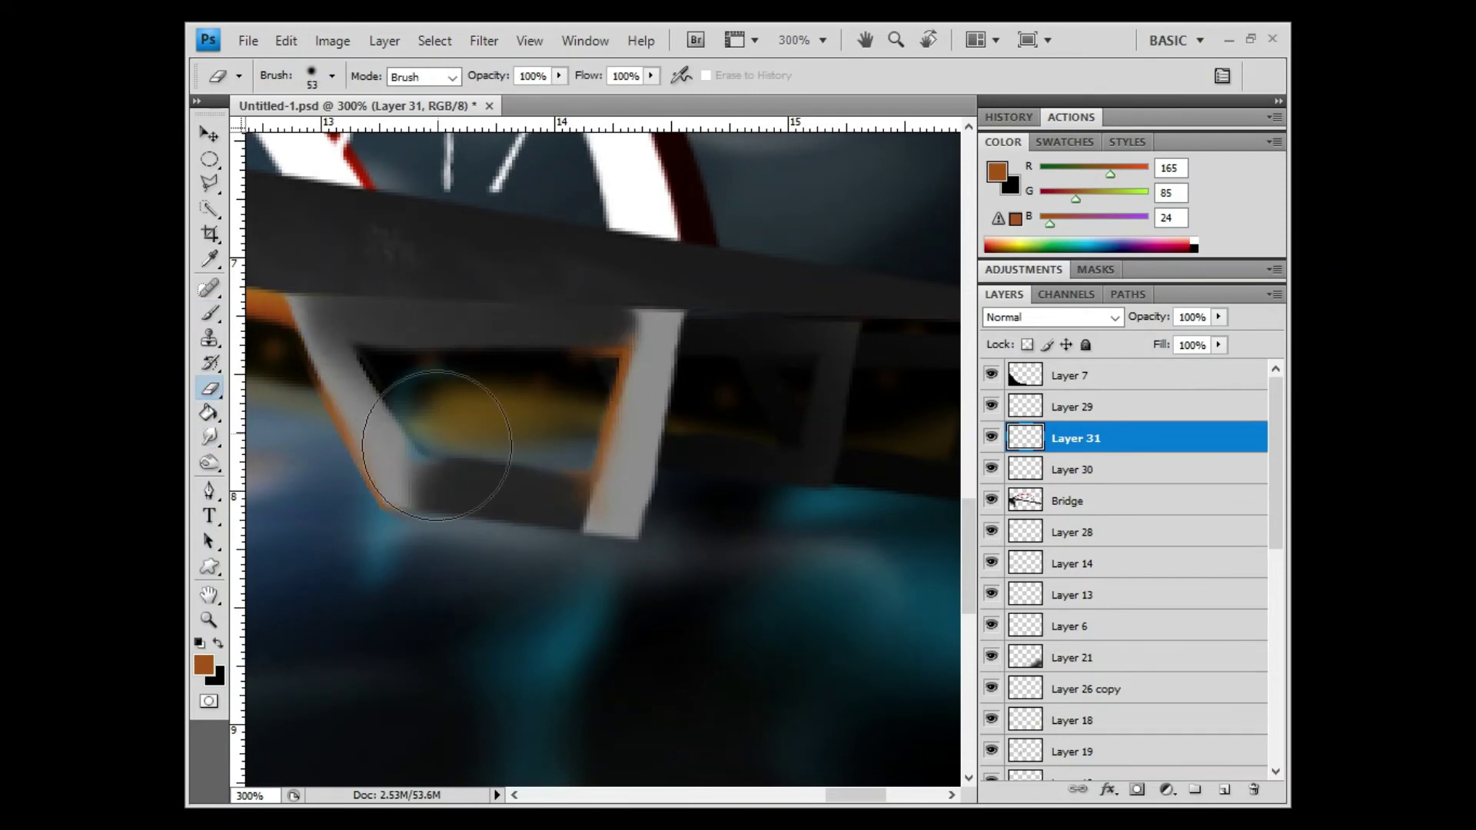
Add black marks at the pillar top and smudge away a dotted black line
key(z)
key(ctrl+minus)
key(ctrl+minus)
key(ctrl+minus)
key(ctrl+plus)
key(ctrl+plus)
key(ctrl+plus)
key(b)
key(x)
drag(621, 444, 587, 507)
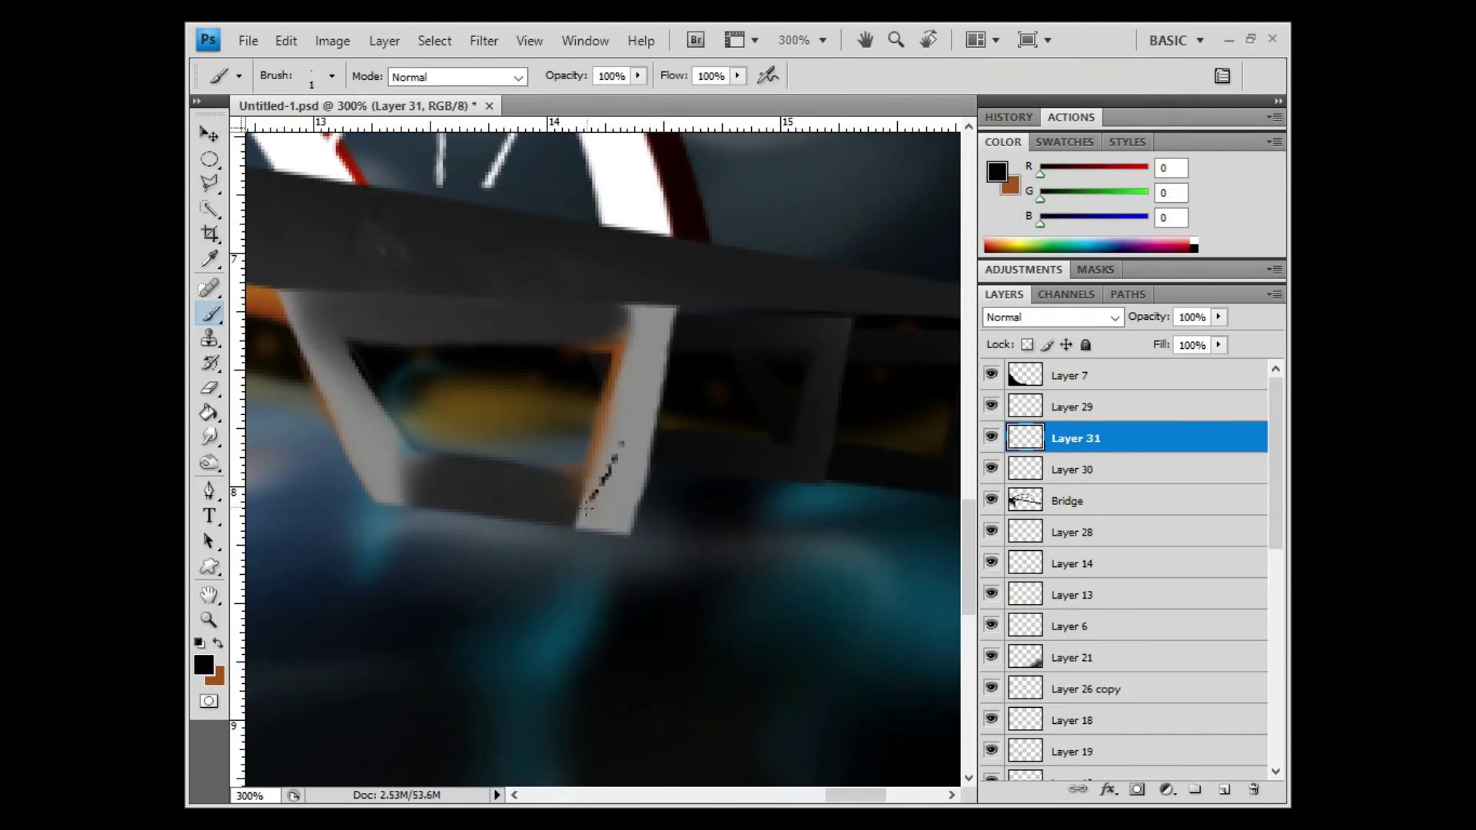
drag(483, 327, 584, 324)
key(r)
drag(607, 526, 652, 321)
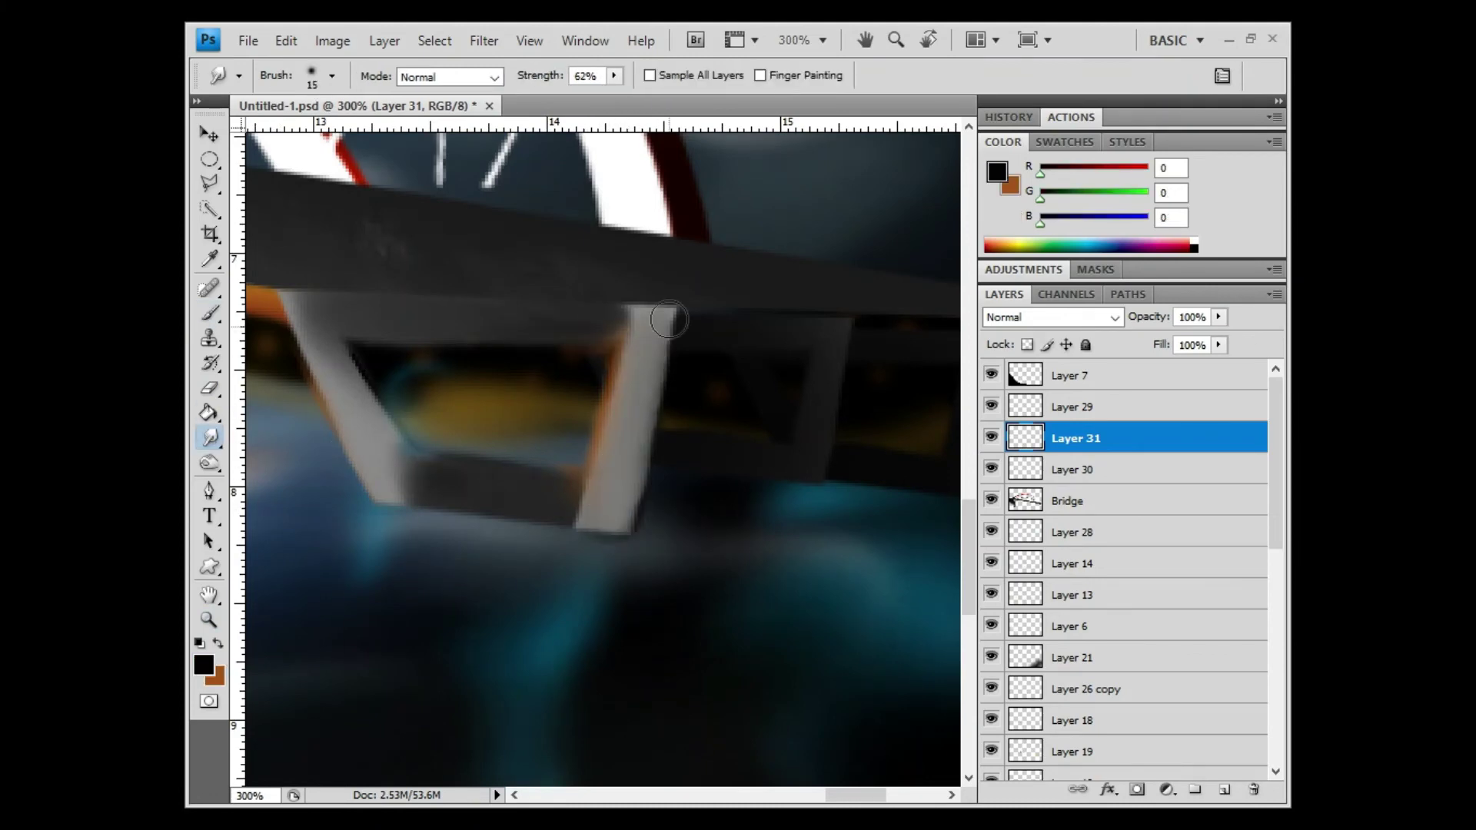
click(1071, 407)
click(1072, 469)
Make a polygonal lasso selection around part of the pier
key(ctrl+0)
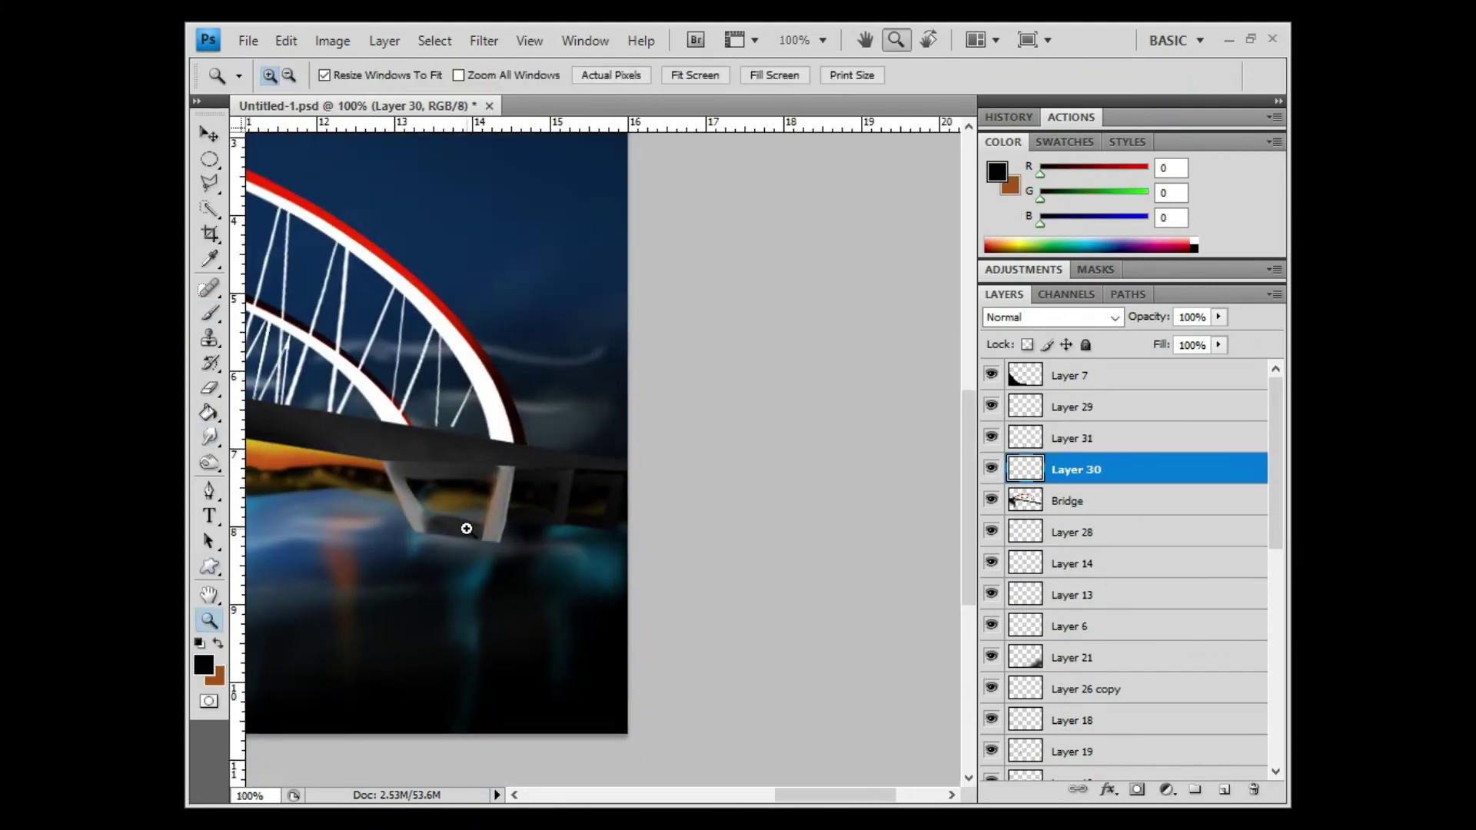
key(alt+bracketleft)
key(l)
click(492, 542)
click(954, 523)
double_click(908, 669)
key(z)
alt+click(549, 466)
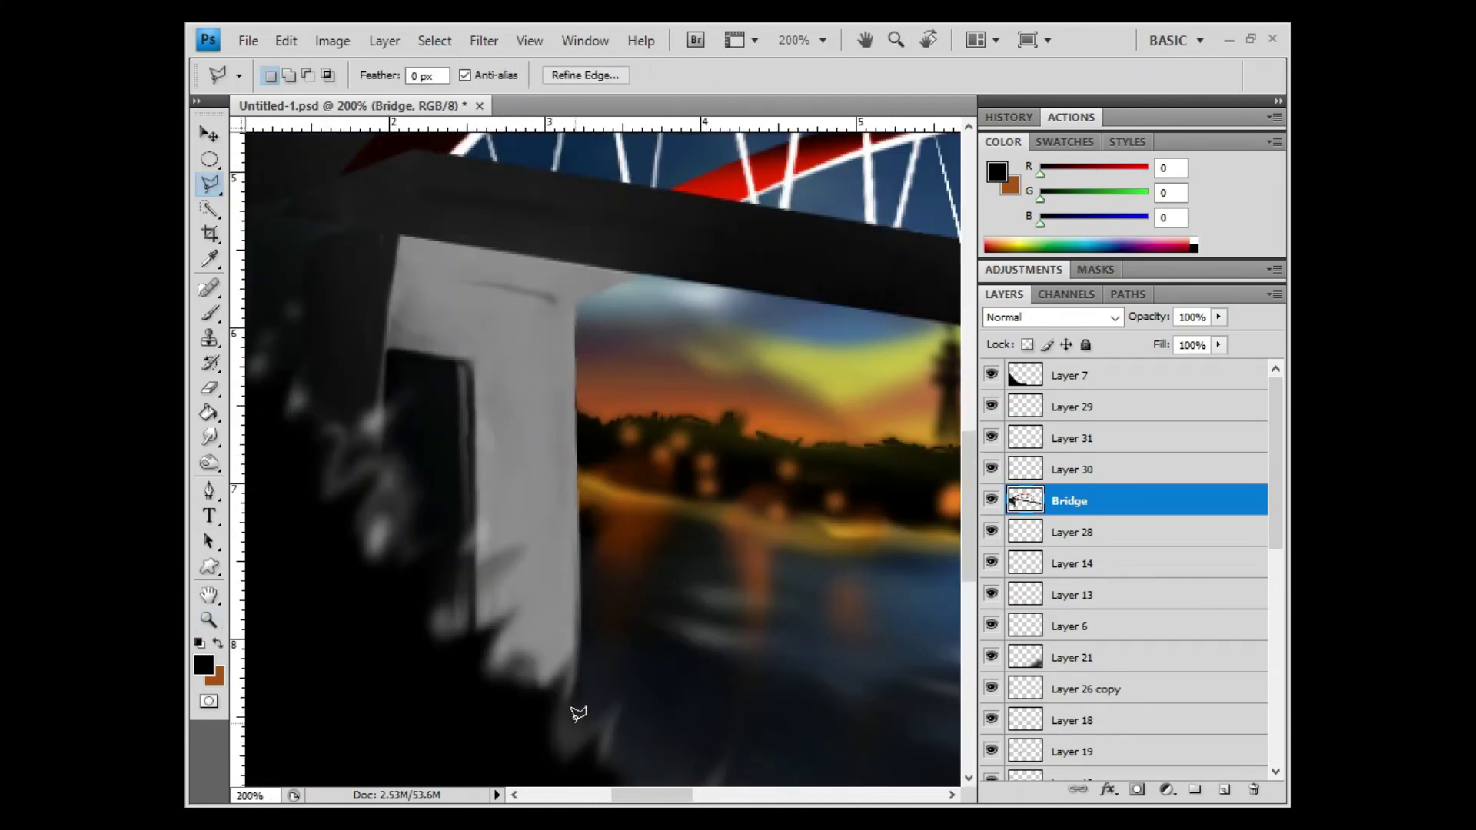
key(space)
Set the Dodge tool to 30% exposure, add a layer, and sample orange from the sunset
key(o)
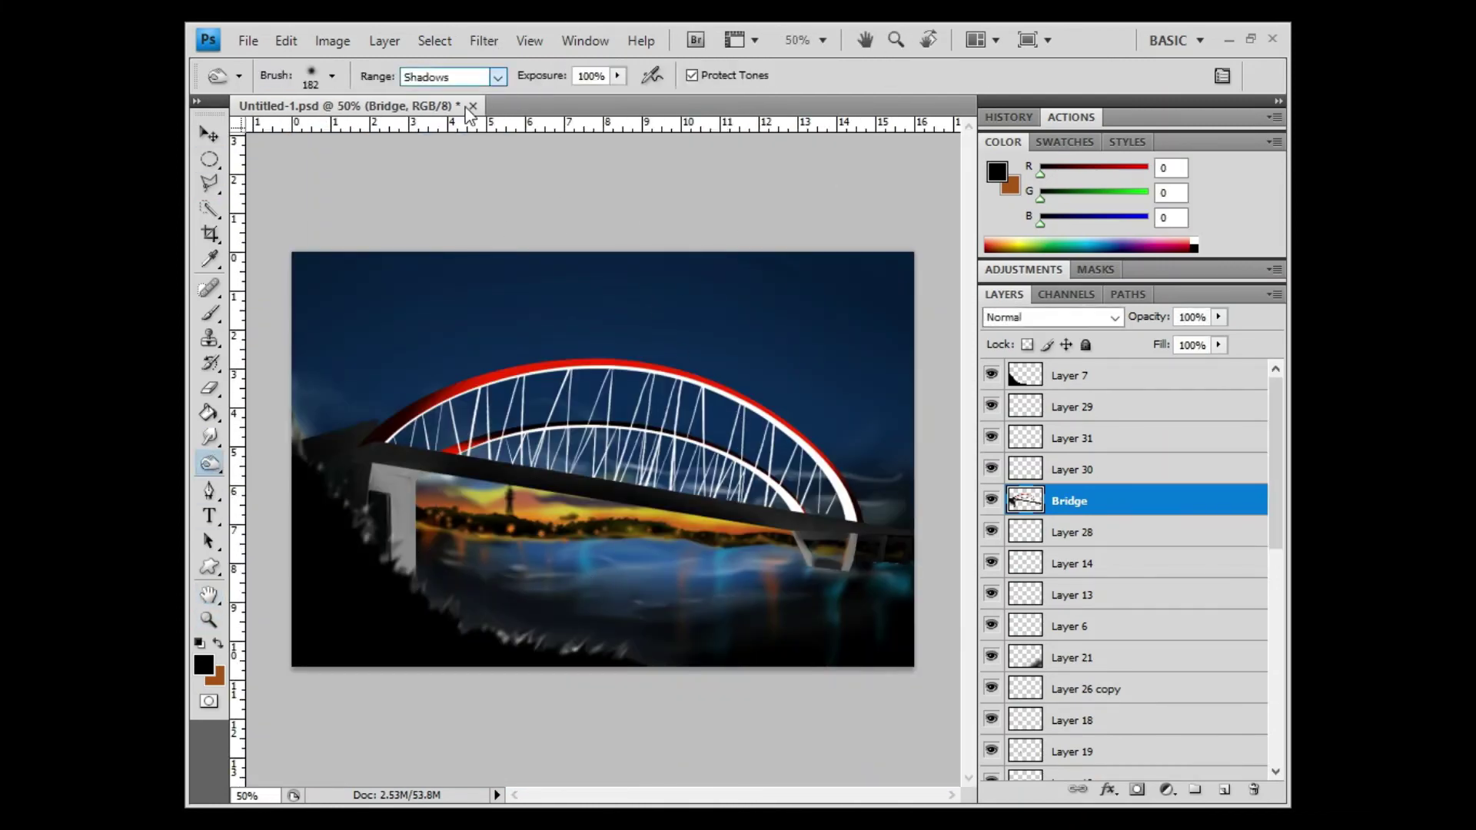
key(shift+o)
ctrl+click(1225, 789)
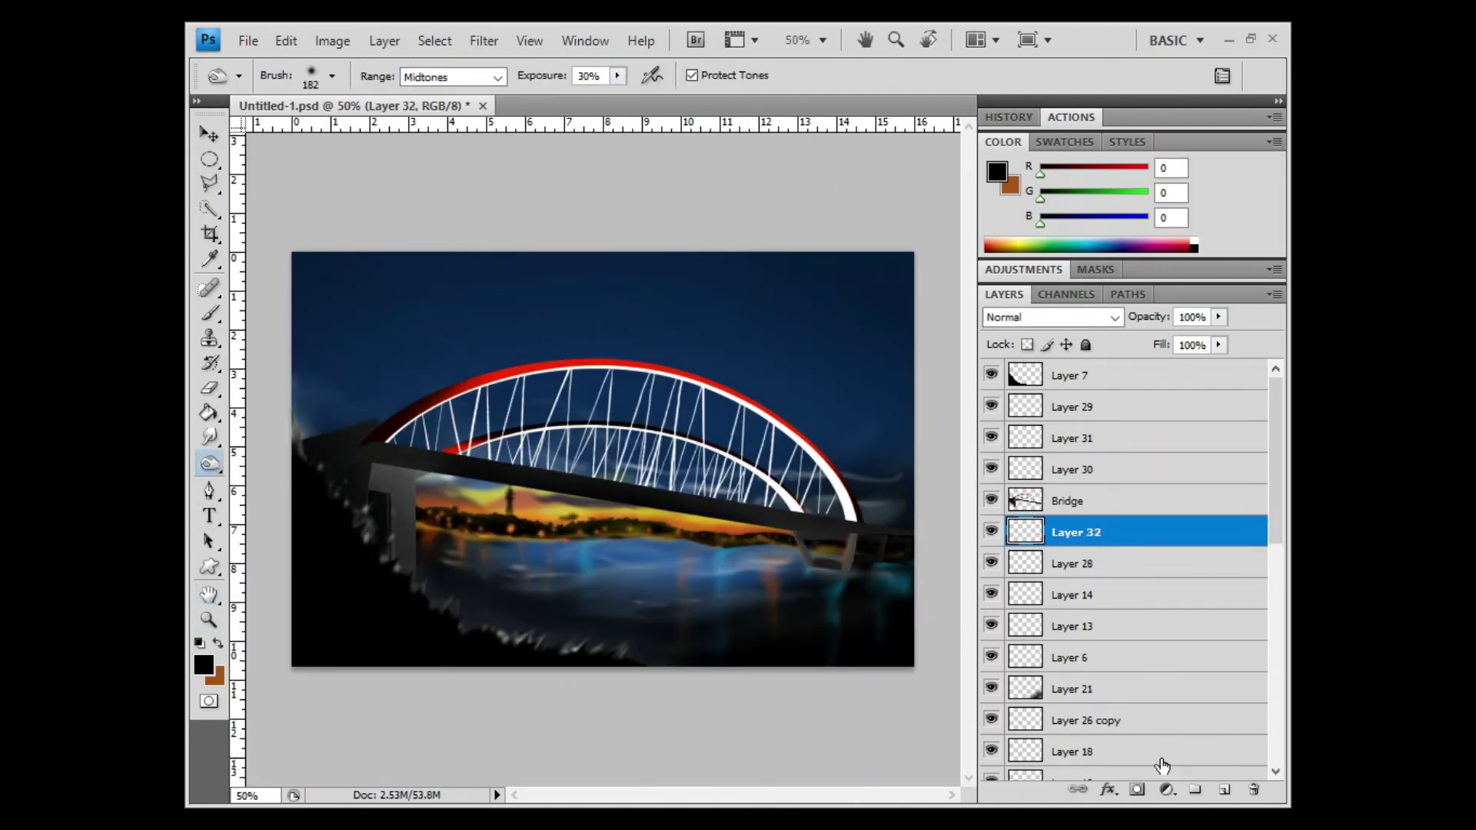
key(b)
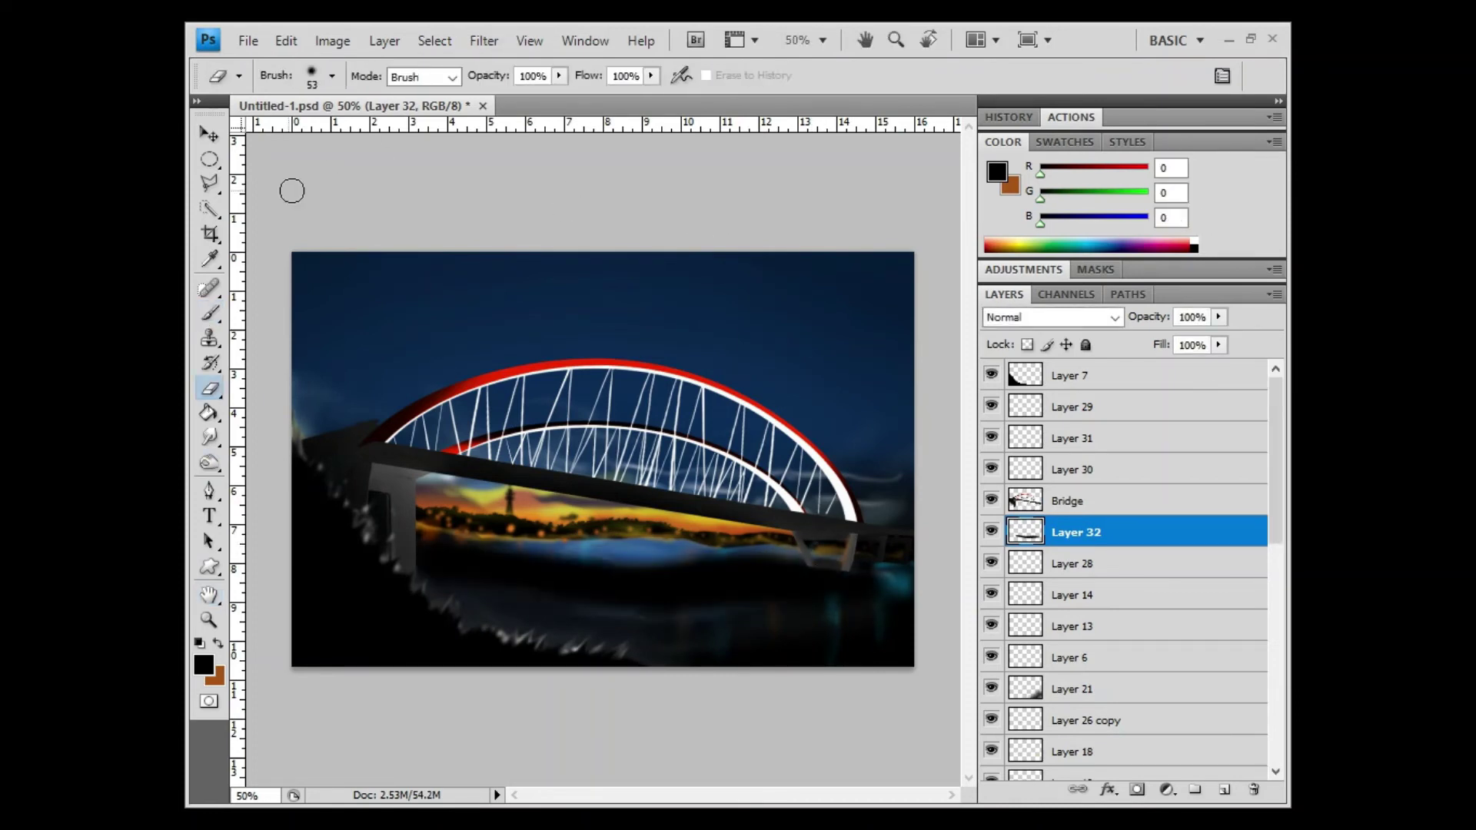
key(i)
click(678, 507)
Add a glow layer clipped to the Bridge layer with Linear Dodge (Add) blending
click(1055, 507)
key(ctrl+shift+alt+n)
key(ctrl+alt+g)
key(b)
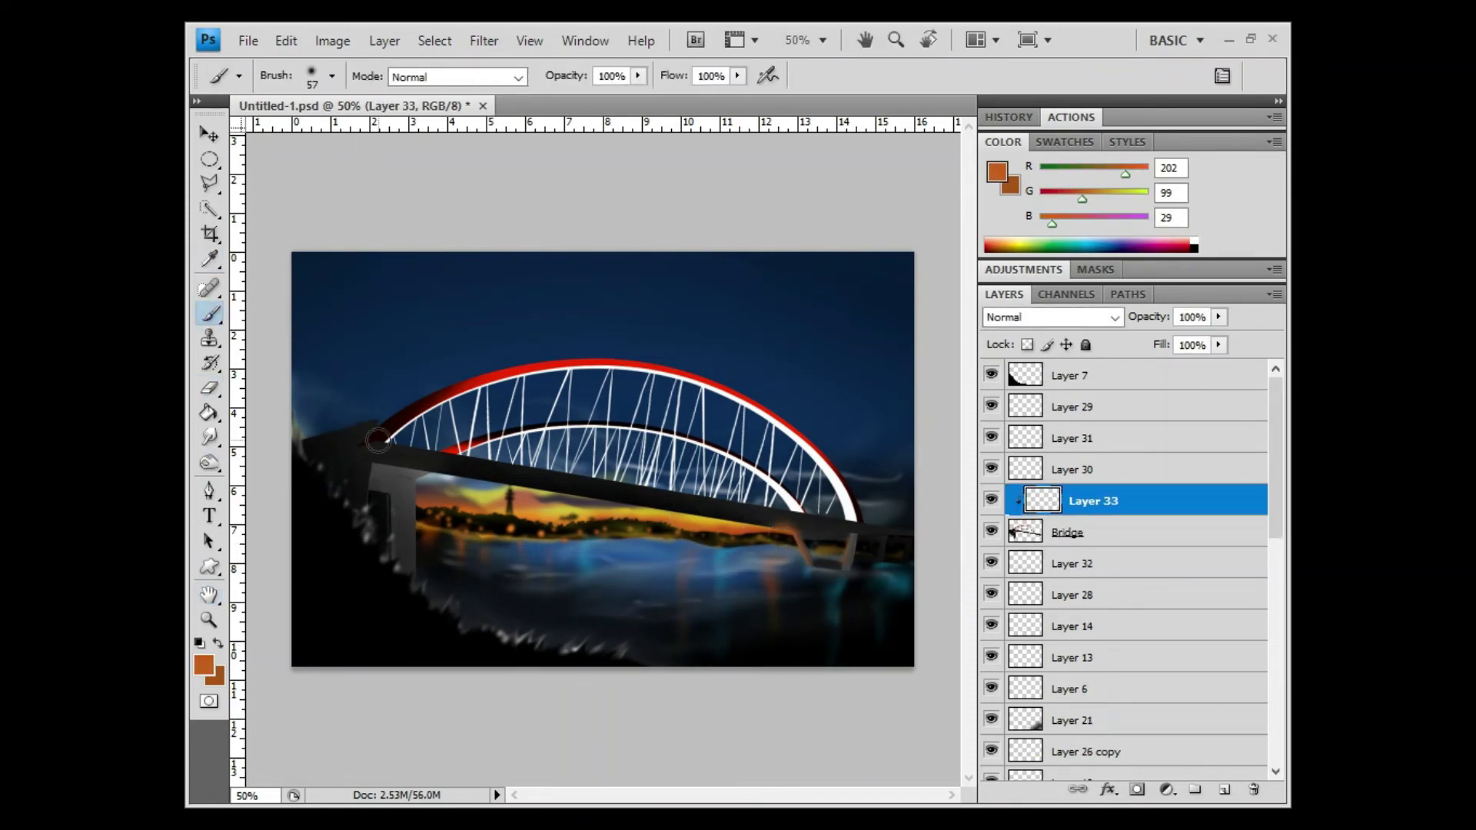
key(e)
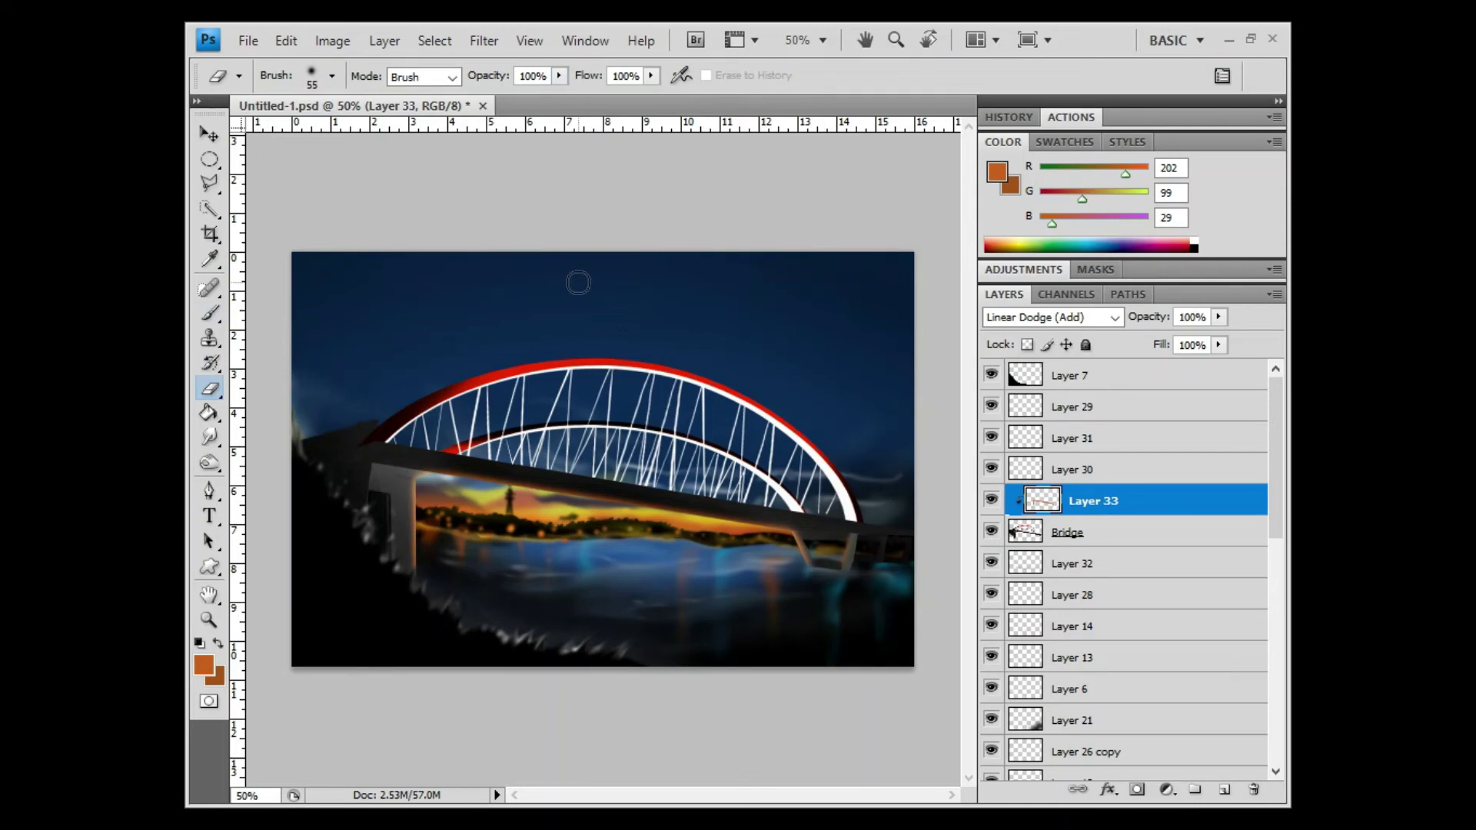
Paint dark ground into the lower-left corner on a new layer and duplicate it with Screen blending
key(ctrl+shift+alt+n)
key(b)
mouse_move(361, 600)
mouse_down()
mouse_move(846, 616)
mouse_move(396, 527)
mouse_move(884, 654)
mouse_up()
key(e)
key(4)
key(2)
key(ctrl+j)
key(shift+alt+s)
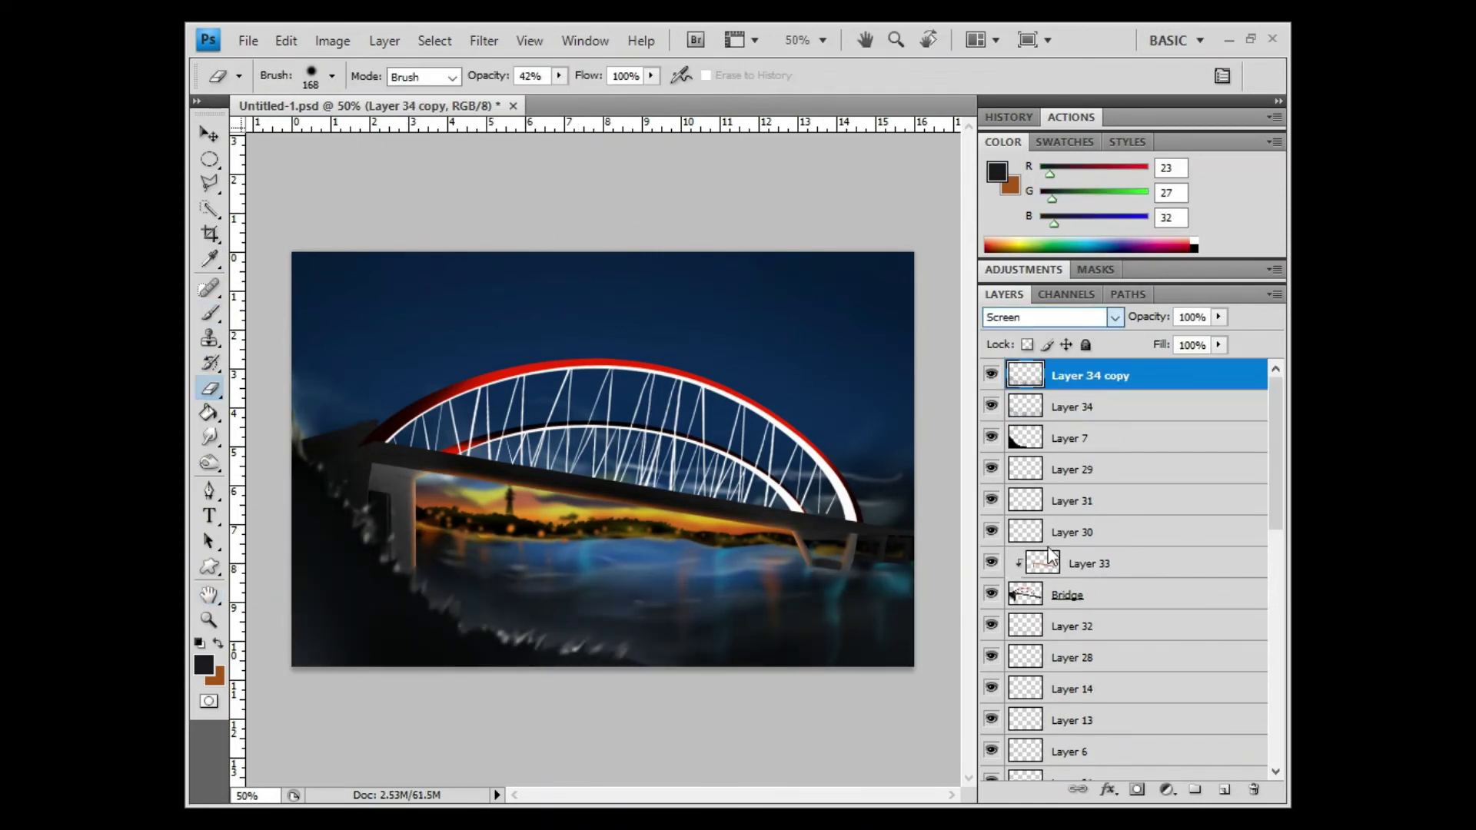
On a new layer, brush grey mist across the bottom of the image
click(1072, 438)
key(ctrl+shift+alt+n)
click(1133, 246)
key(b)
drag(323, 615, 890, 626)
key(e)
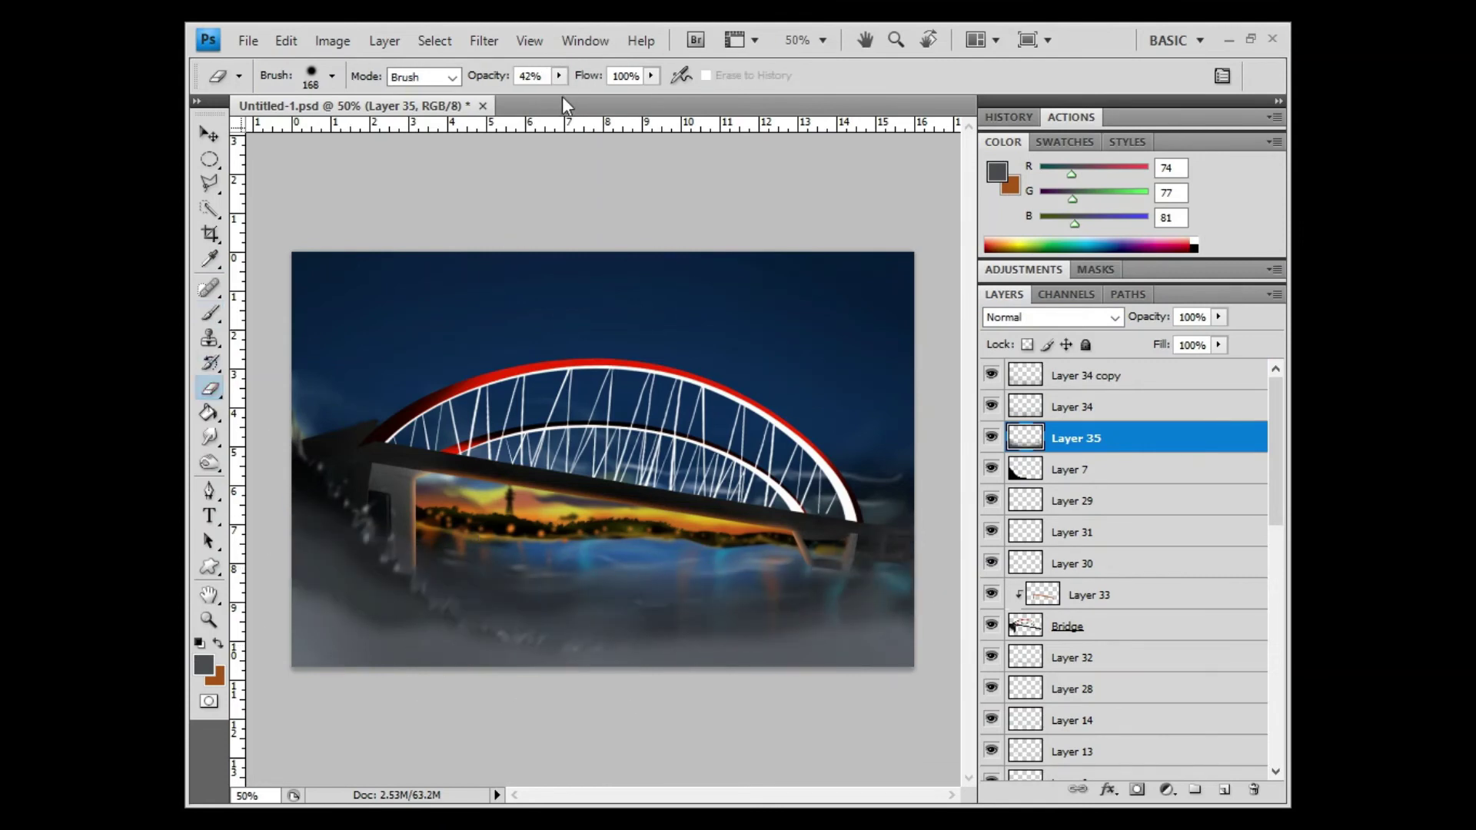
key(ctrl+z)
Duplicate the Layer 13 copy water reflections layer
click(1072, 470)
key(o)
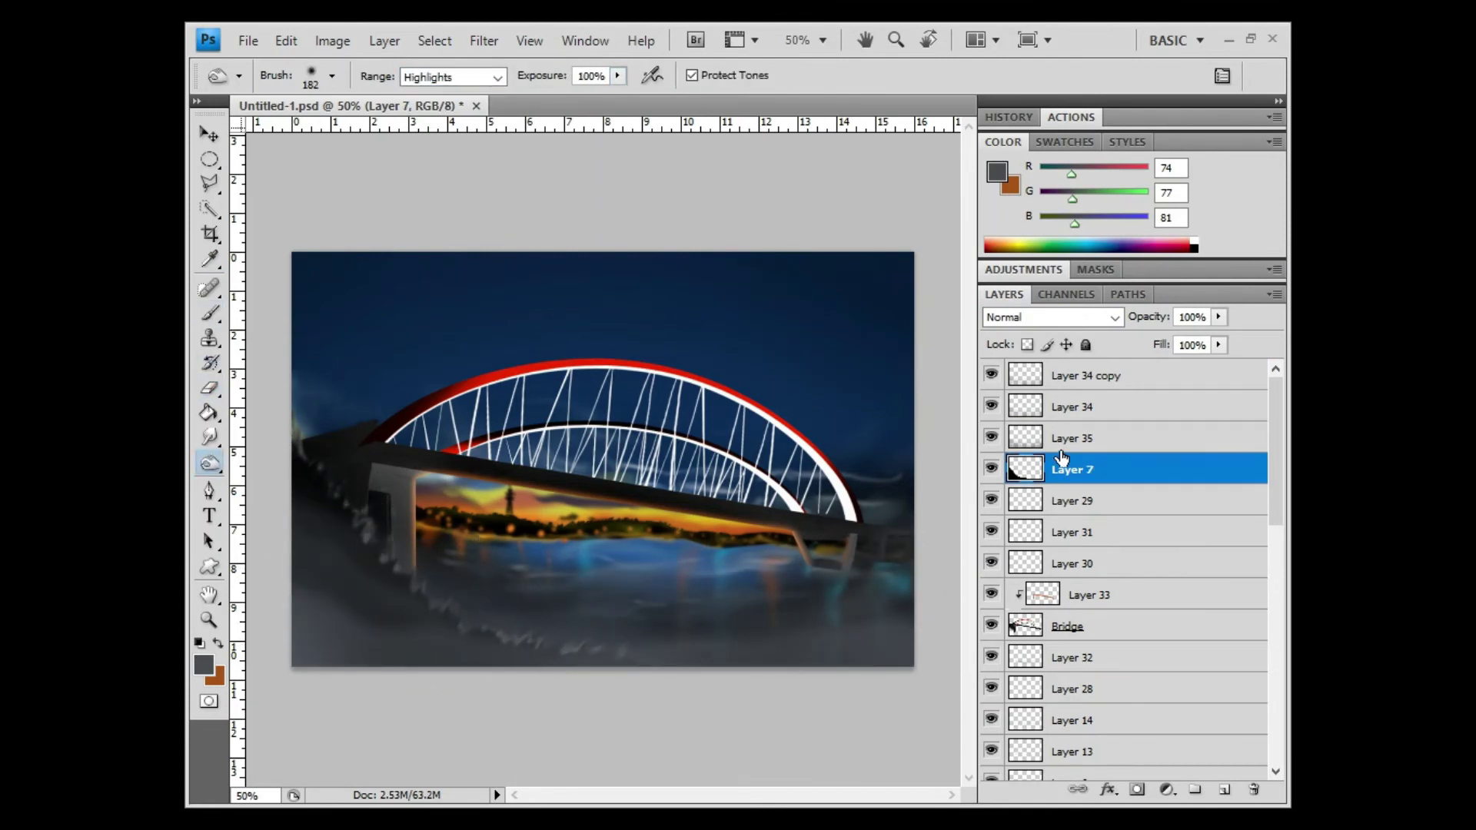
scroll(1061, 459, down, 10)
scroll(1062, 538, up, 6)
click(1076, 627)
key(space)
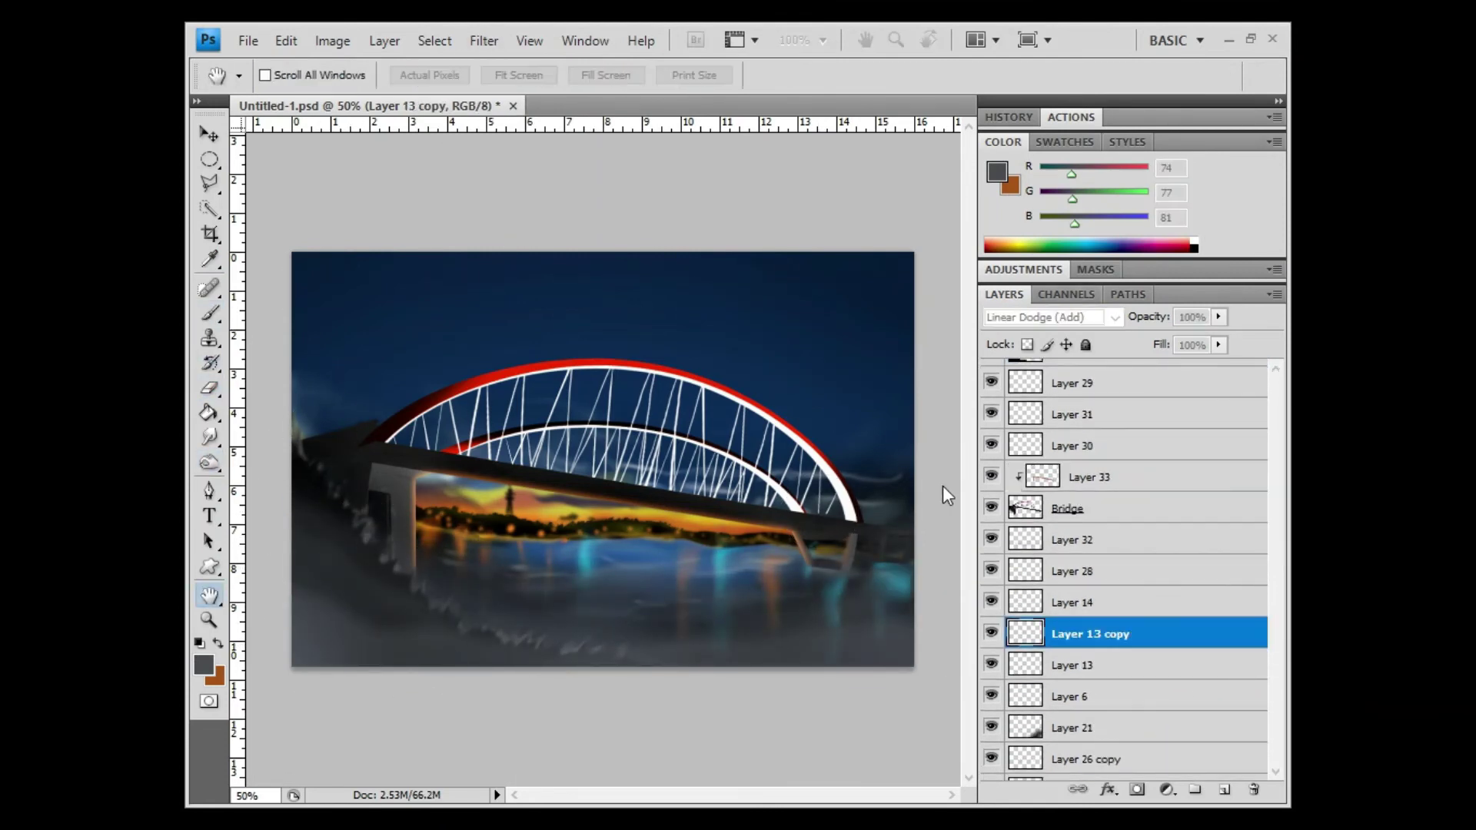
key(ctrl+j)
scroll(1077, 615, down, 5)
Add a new layer for city lights and pick a yellow colour
click(1076, 540)
key(e)
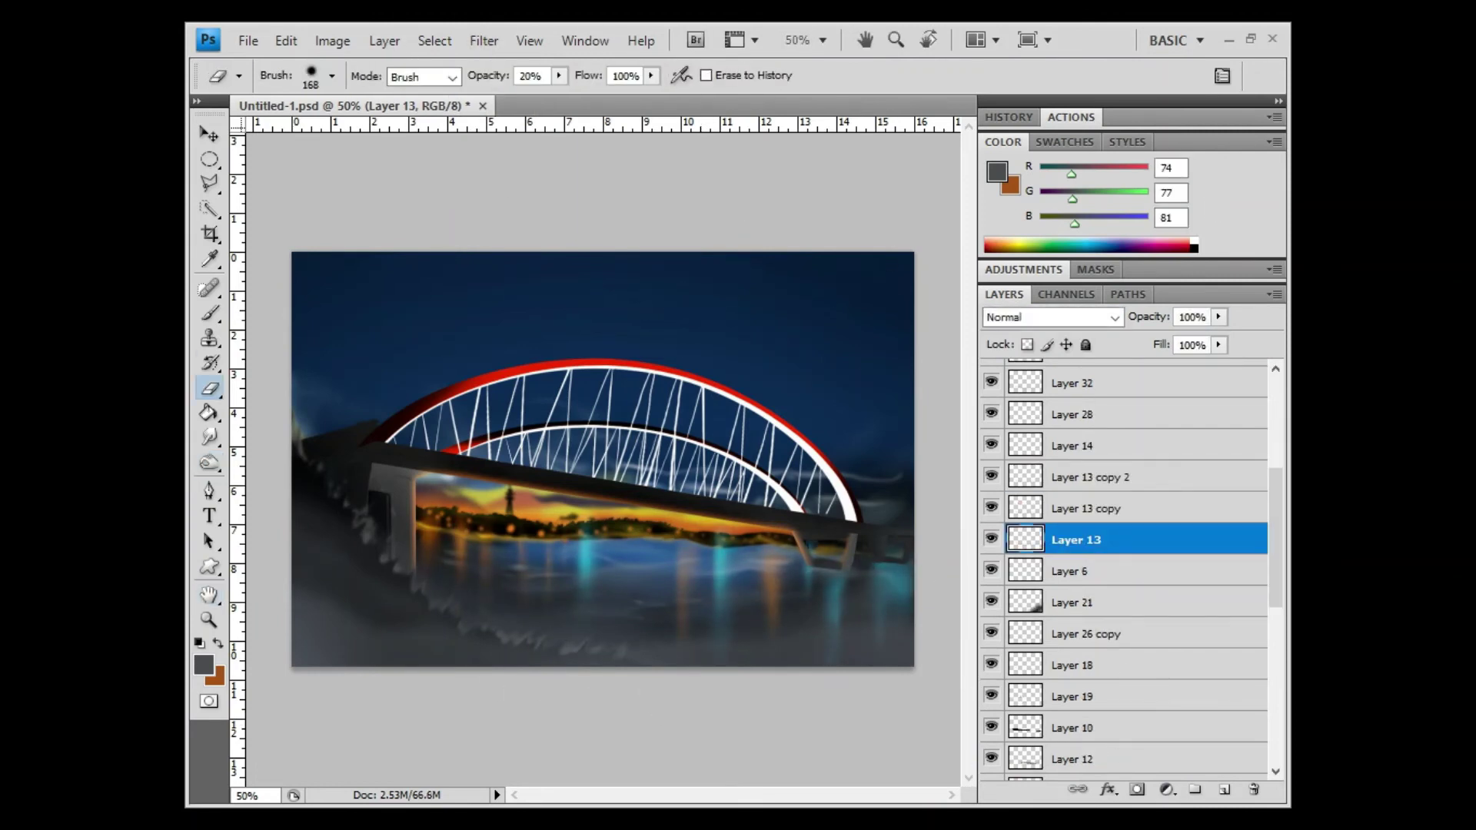
key(i)
click(488, 512)
Add another round yellow light spot on the skyline and set the lights layer to Linear Dodge (Add)
key(m)
key(g)
click(505, 501)
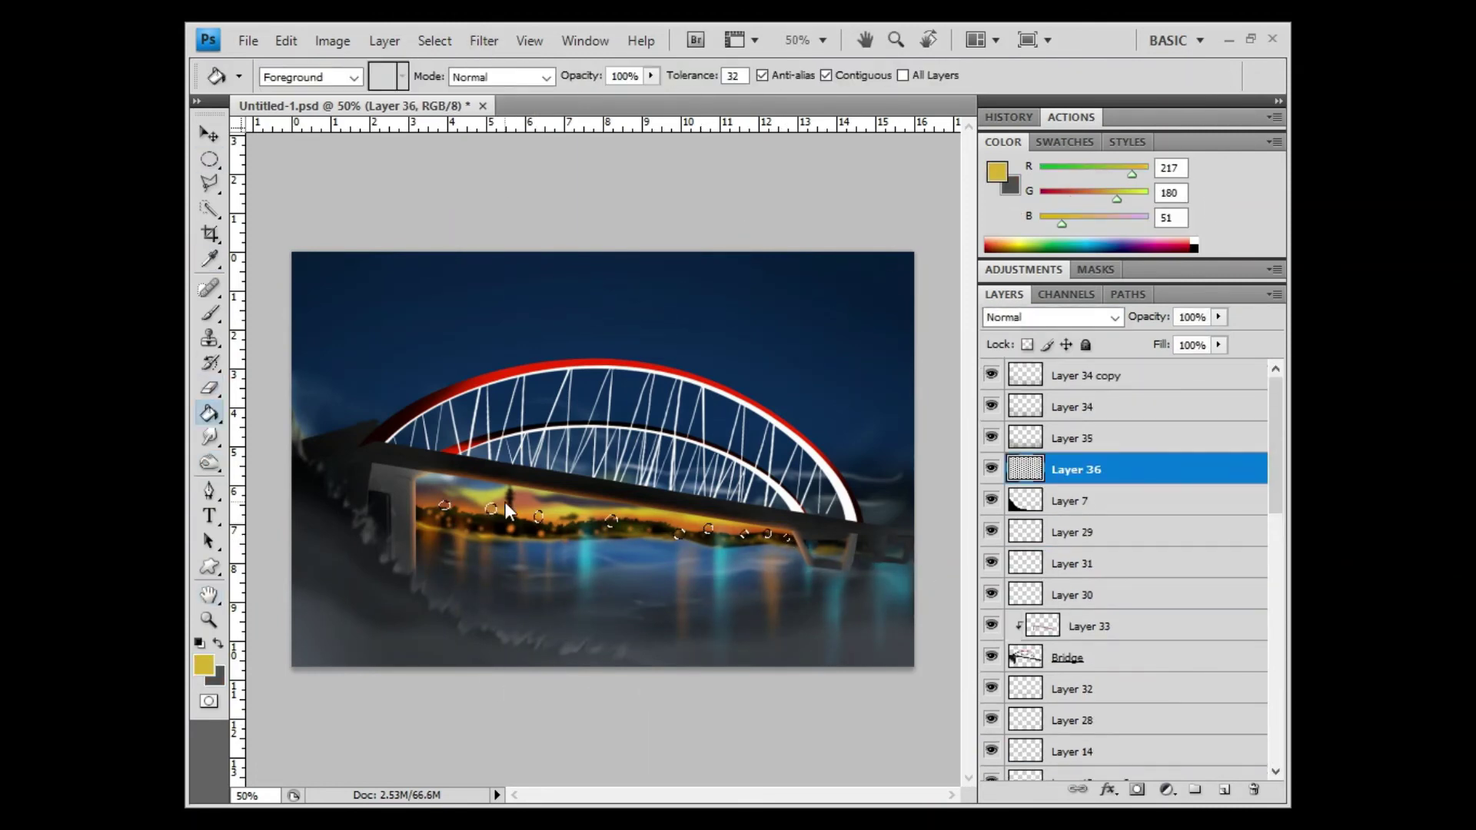
key(m)
key(ctrl+d)
key(shift+alt+a)
Duplicate the yellow lights layer several times to brighten the skyline lights
key(ctrl+j)
key(alt+bracketleft)
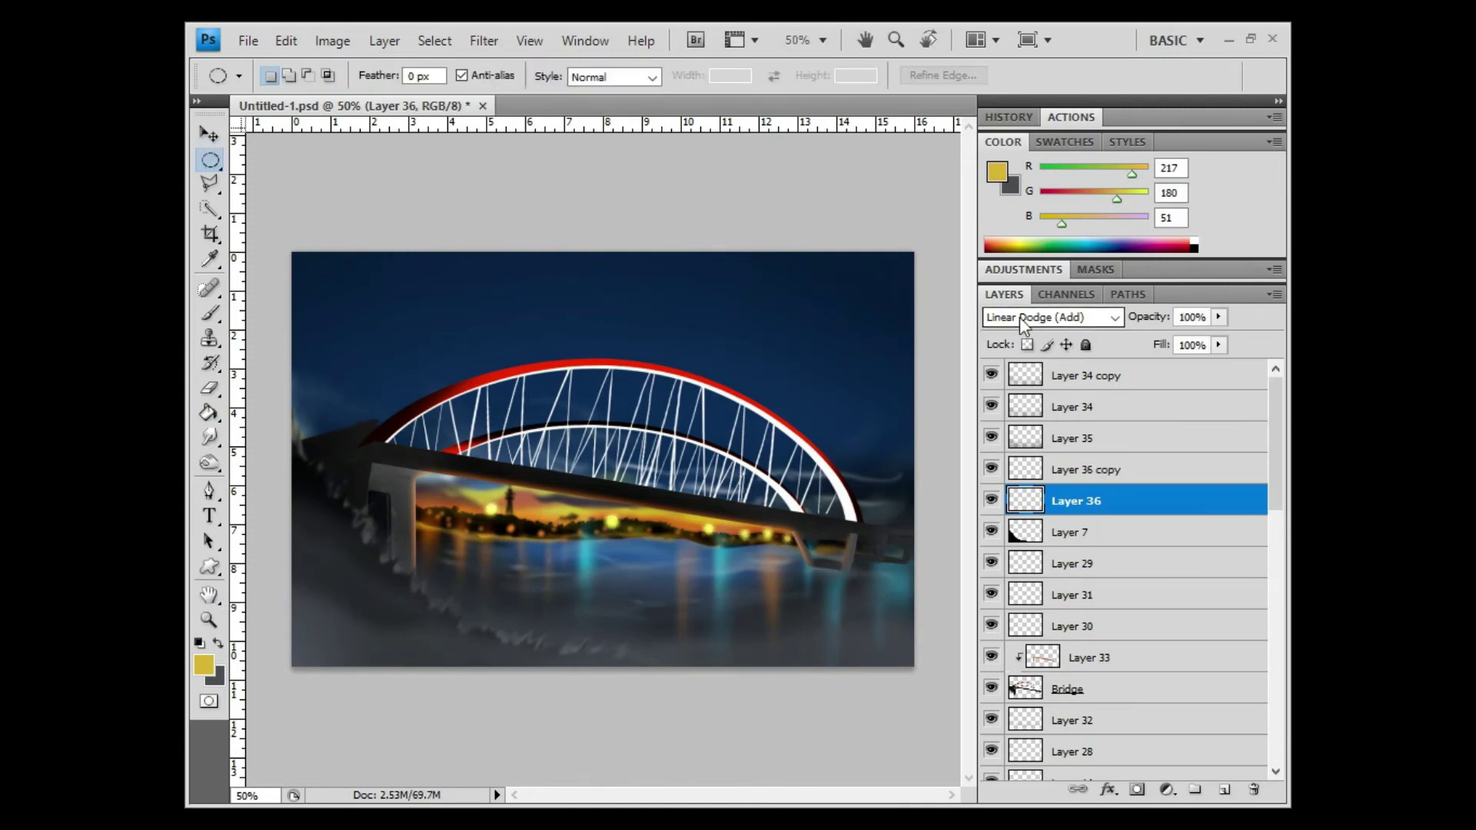
key(ctrl+j)
key(alt+bracketright)
key(ctrl+j)
key(ctrl+j)
key(e)
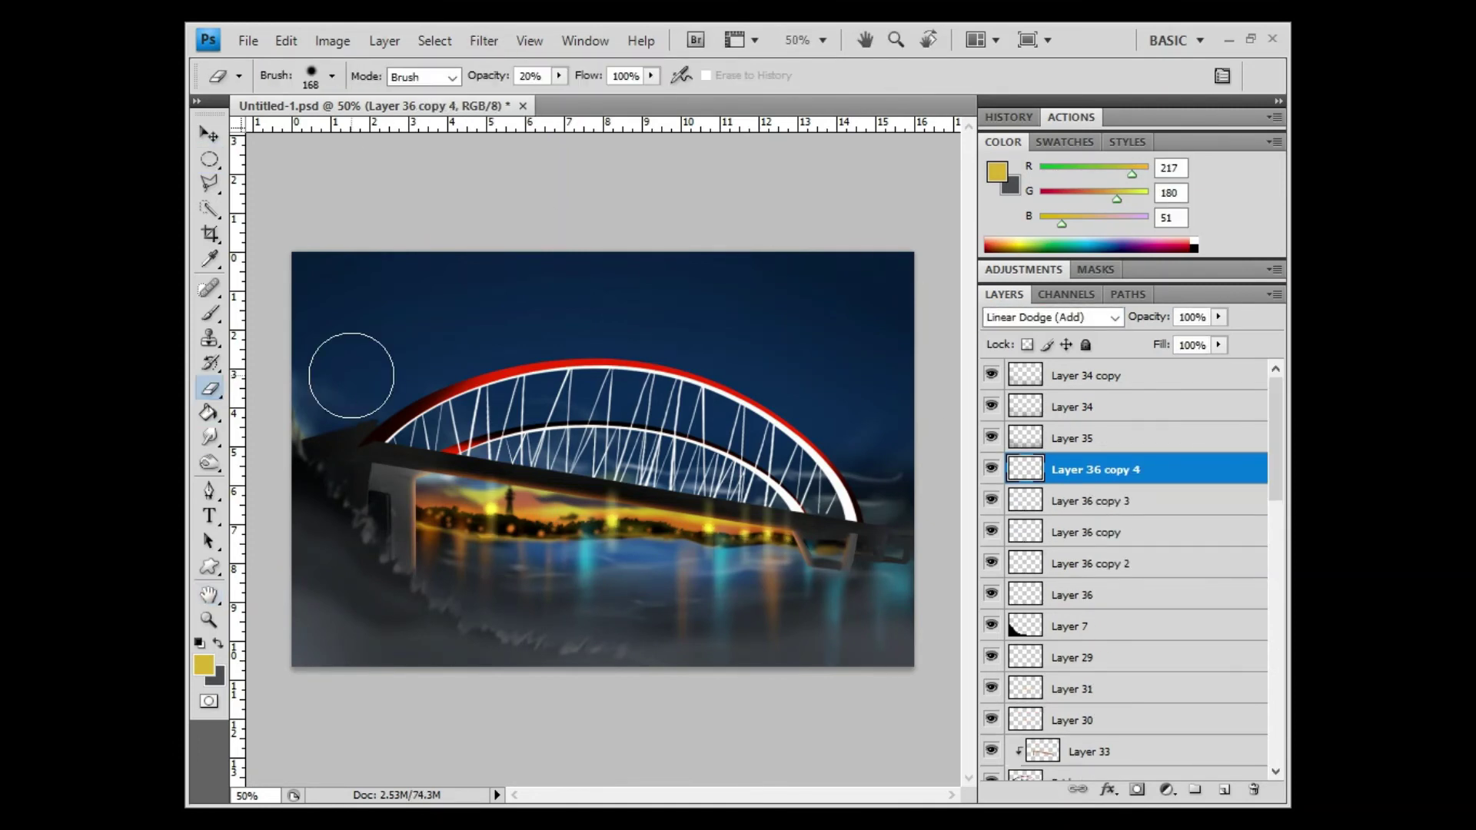
Add a new layer above Layer 32, reset colours to black and white, and dodge the Bridge layer
scroll(1114, 563, down, 5)
click(1090, 501)
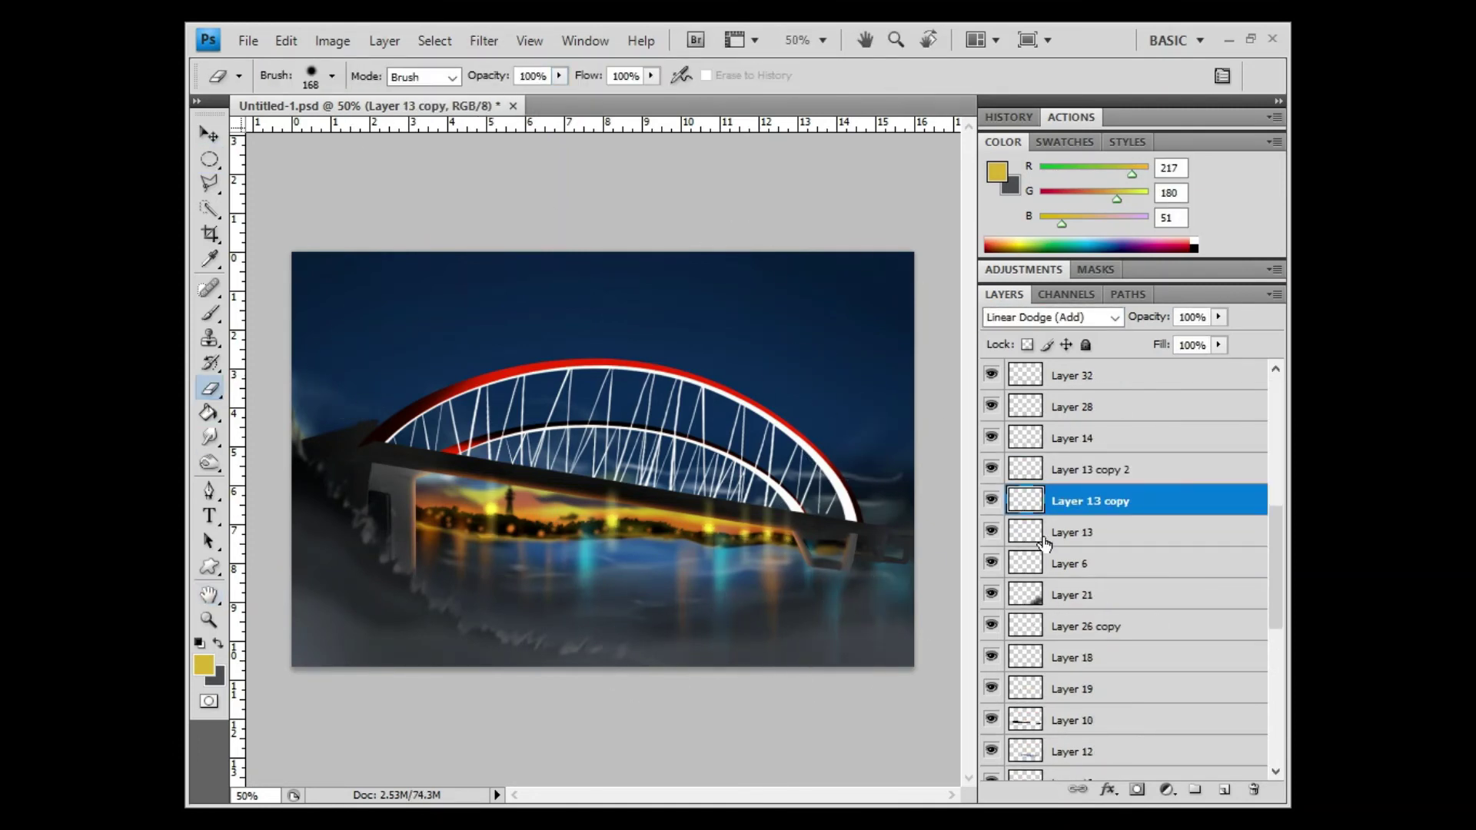
key(ctrl+shift+alt+n)
key(ctrl+bracketright)
key(d)
key(b)
key(ctrl+bracketright)
key(ctrl+bracketright)
key(ctrl+bracketright)
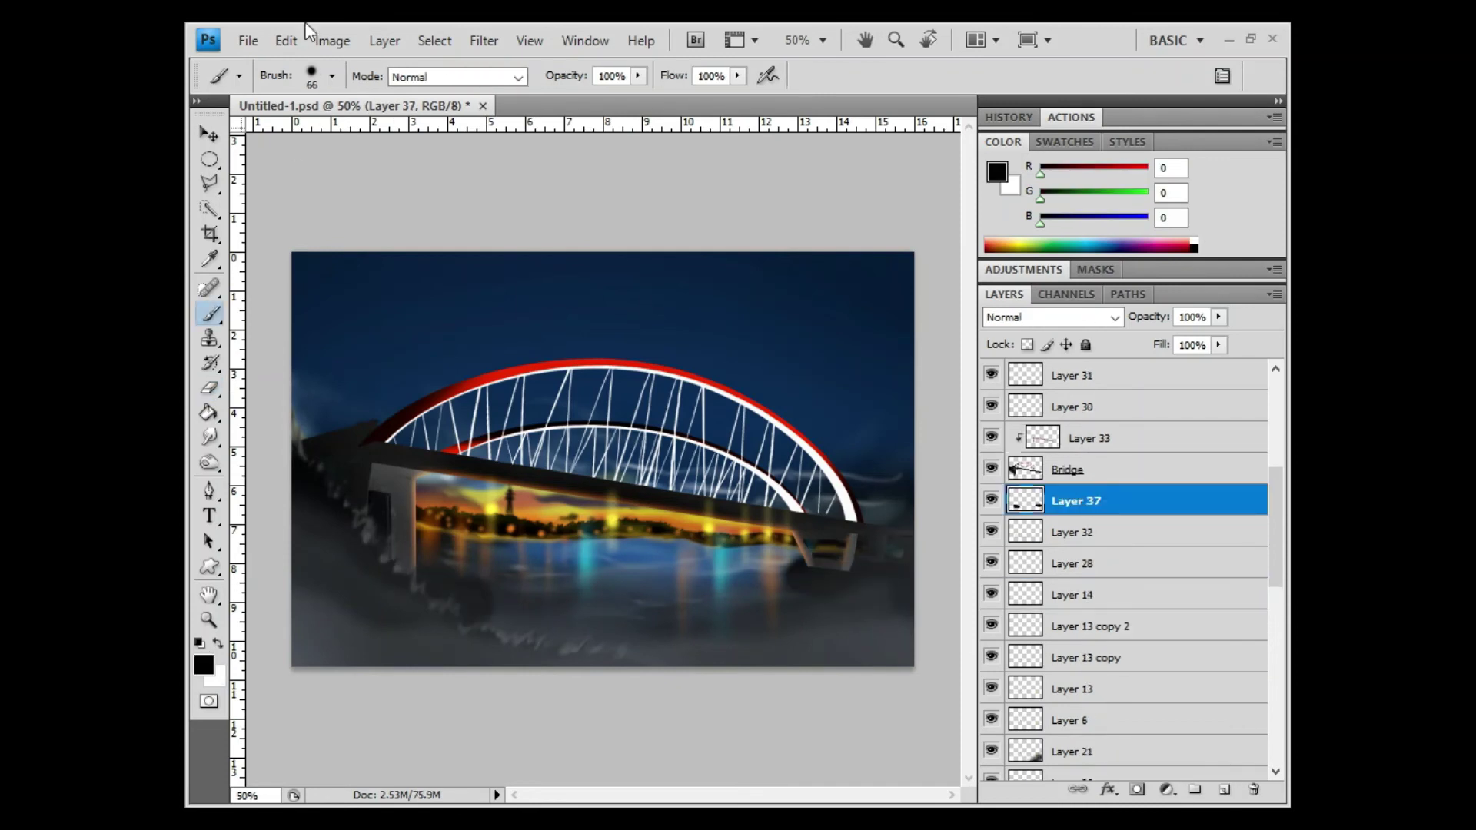
key(e)
key(alt+bracketright)
key(o)
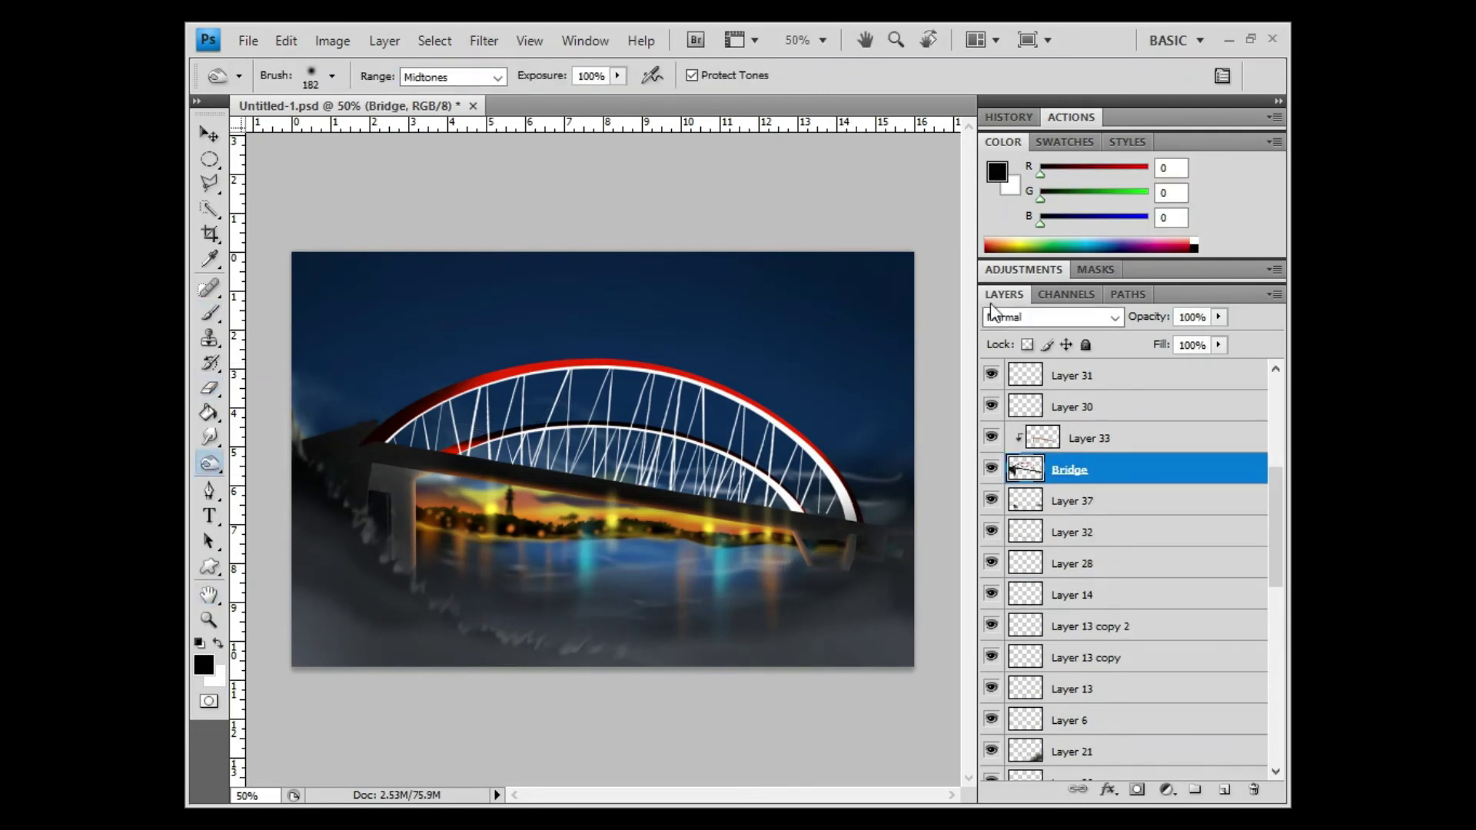
Paint a white Linear Dodge glow along the arch, erase parts, and duplicate it reshaped
key(alt+shift+bracketright)
key(ctrl+shift+alt+n)
key(x)
key(b)
drag(369, 450, 857, 523)
key(shift+alt+w)
key(e)
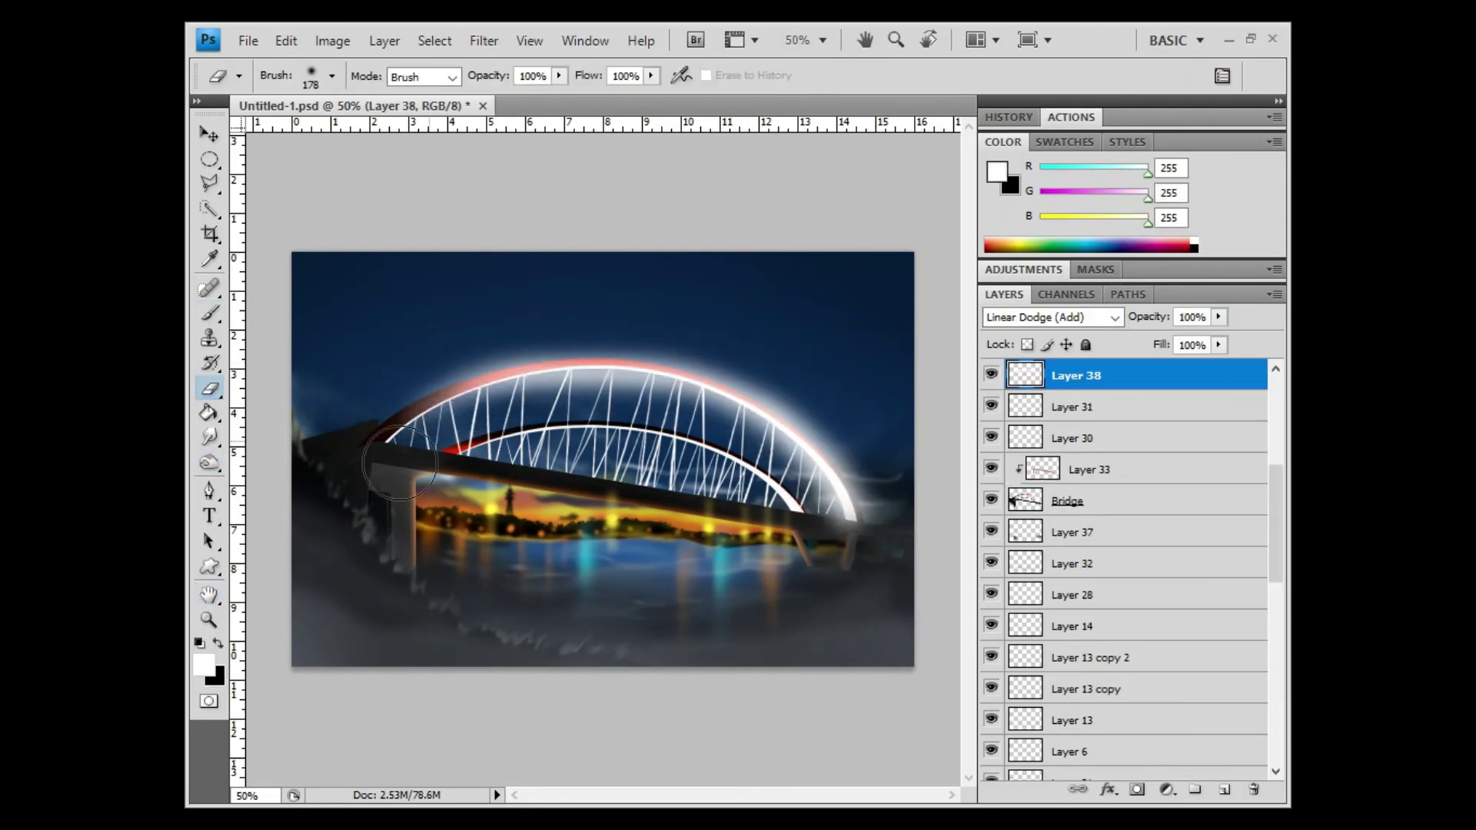
drag(399, 464, 804, 354)
key(ctrl+j)
key(ctrl+t)
key(Return)
Create a new layer low in the stack and brush small white stars across the sky
scroll(1144, 639, down, 10)
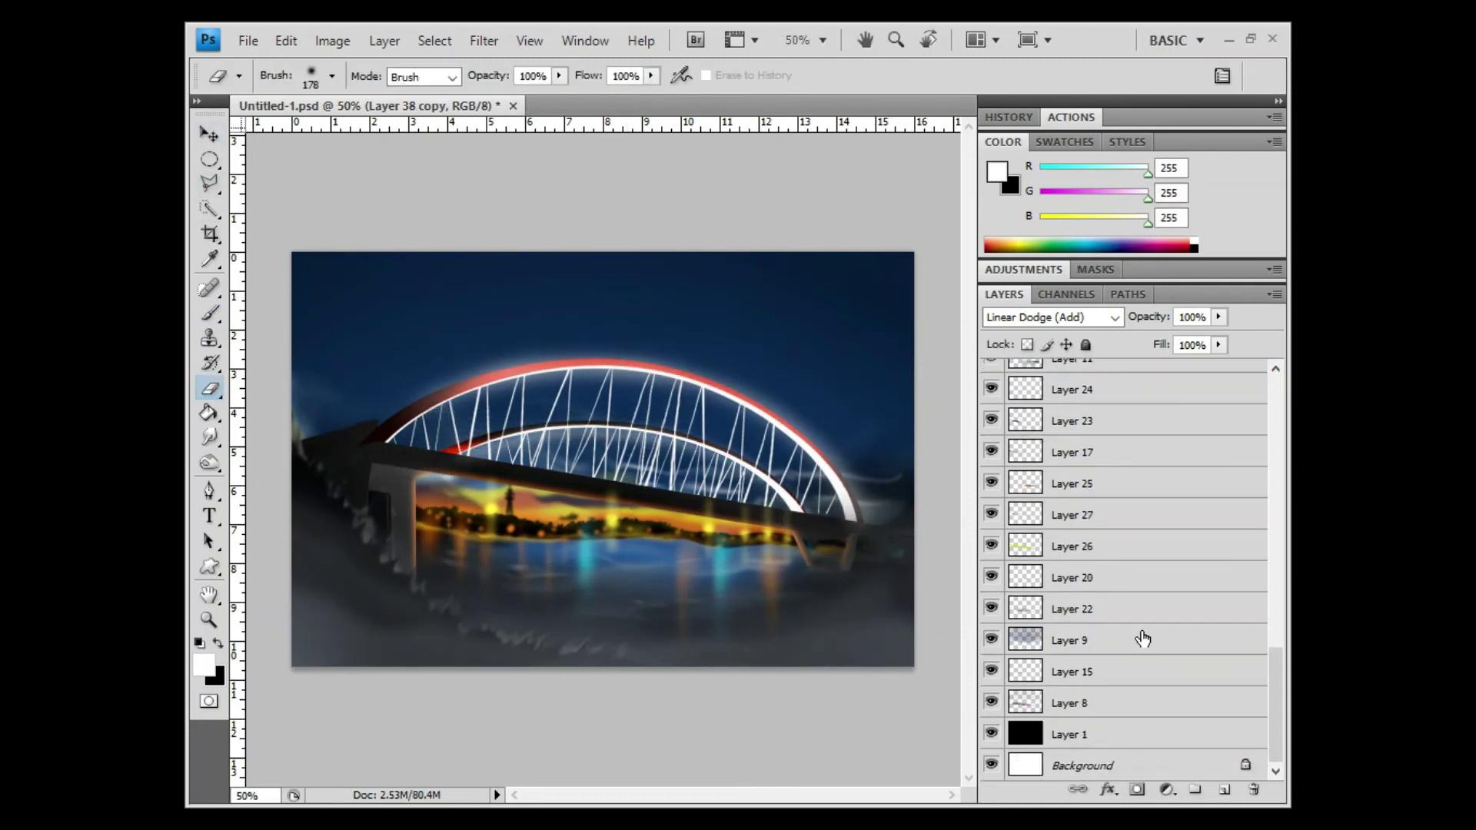
click(1144, 609)
key(ctrl+shift+alt+n)
key(b)
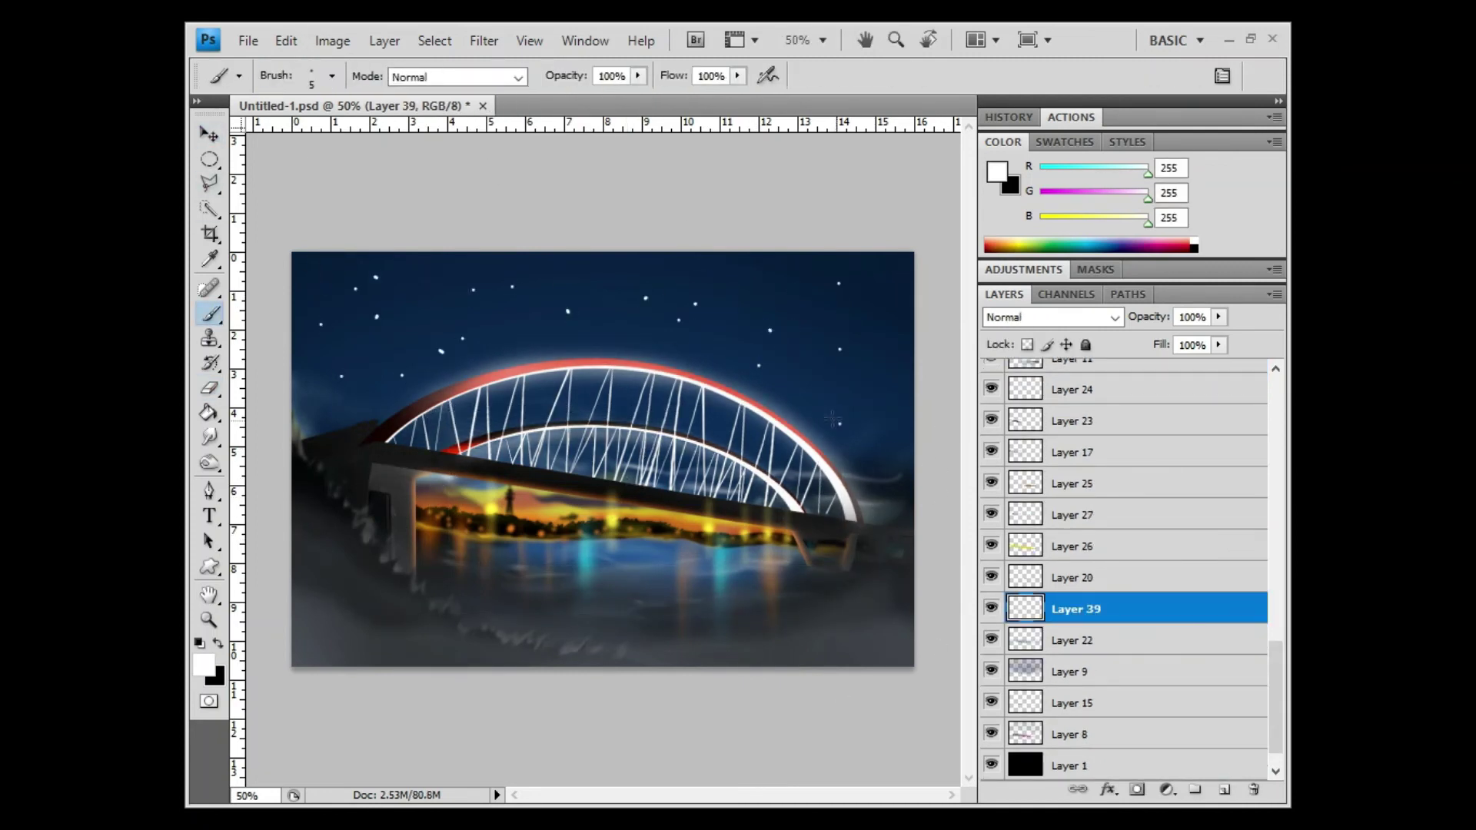
Add rain streaks, then paint an orange sunset glow and duplicate it as Color Burn
click(209, 388)
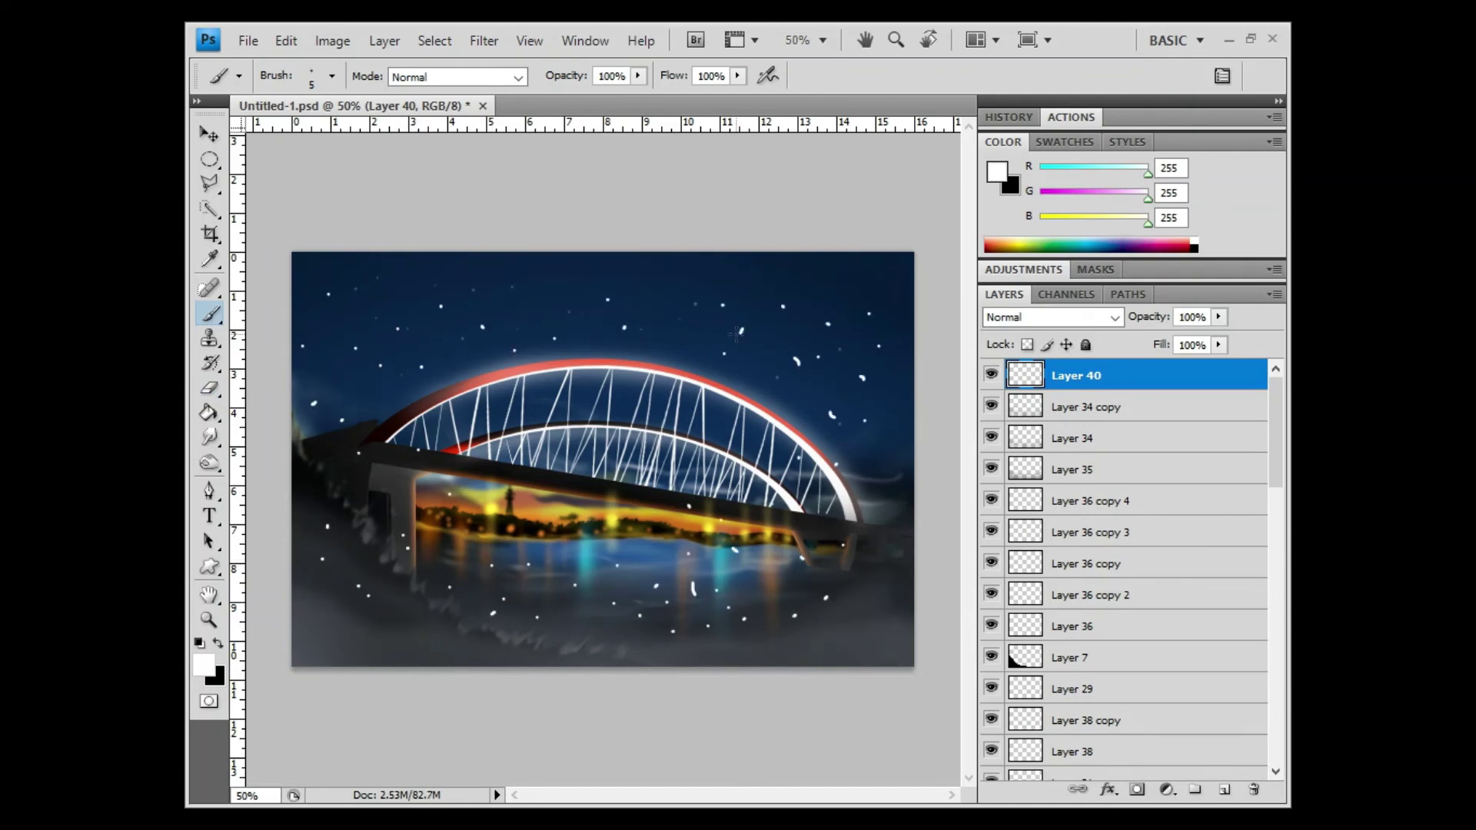
click(206, 393)
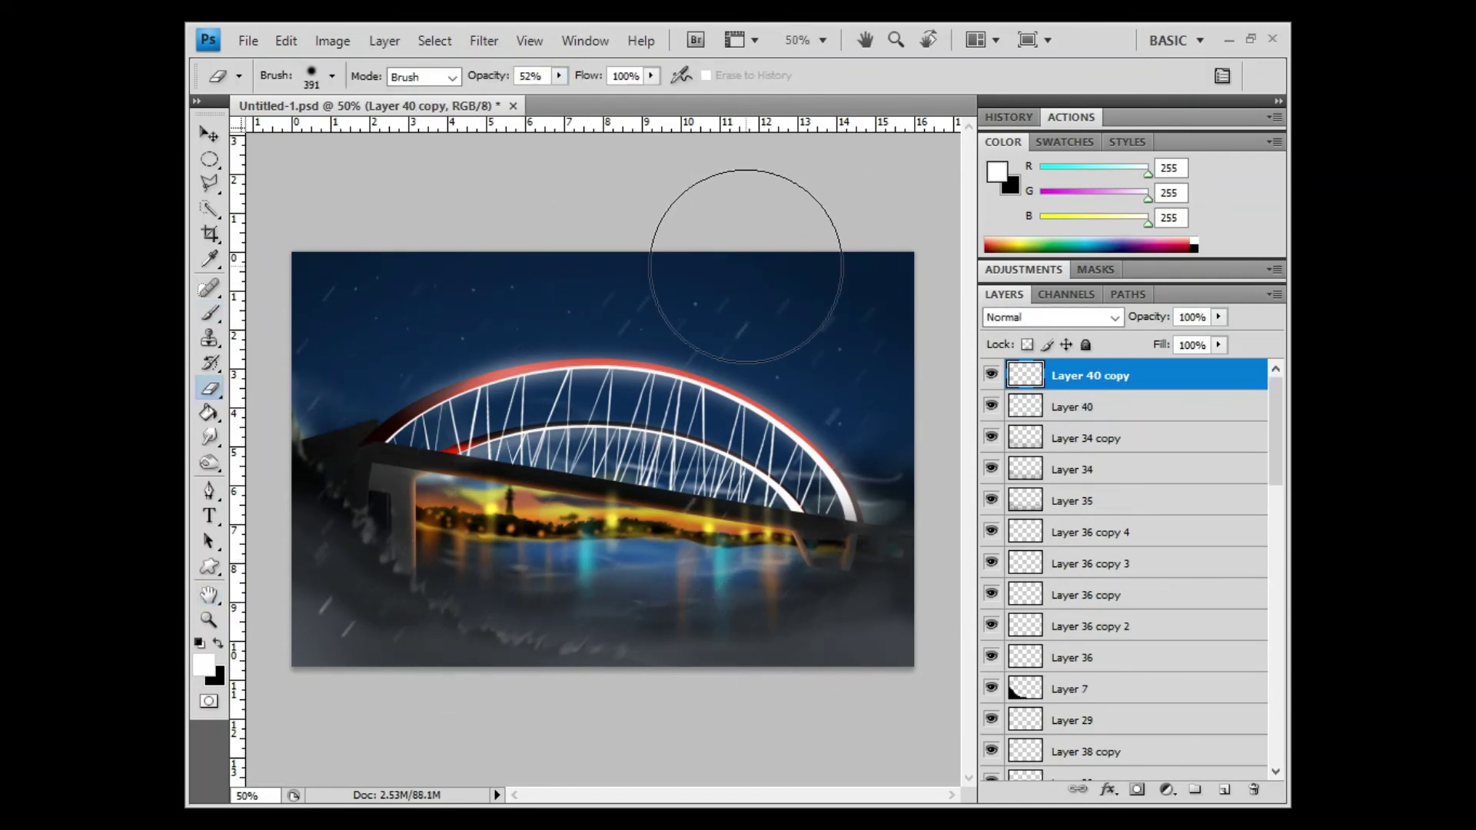
click(1225, 790)
click(510, 527)
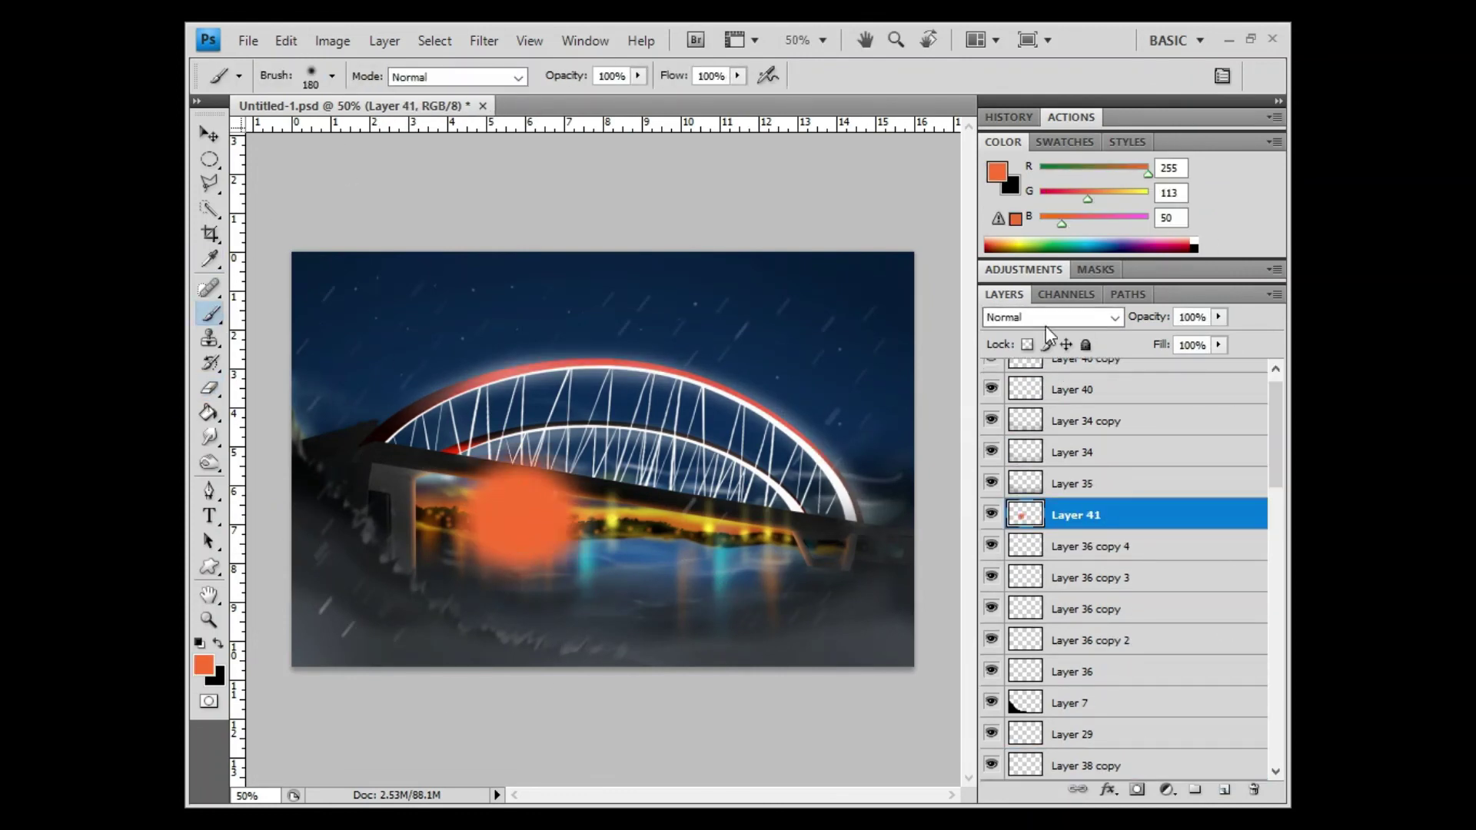
key(ctrl+j)
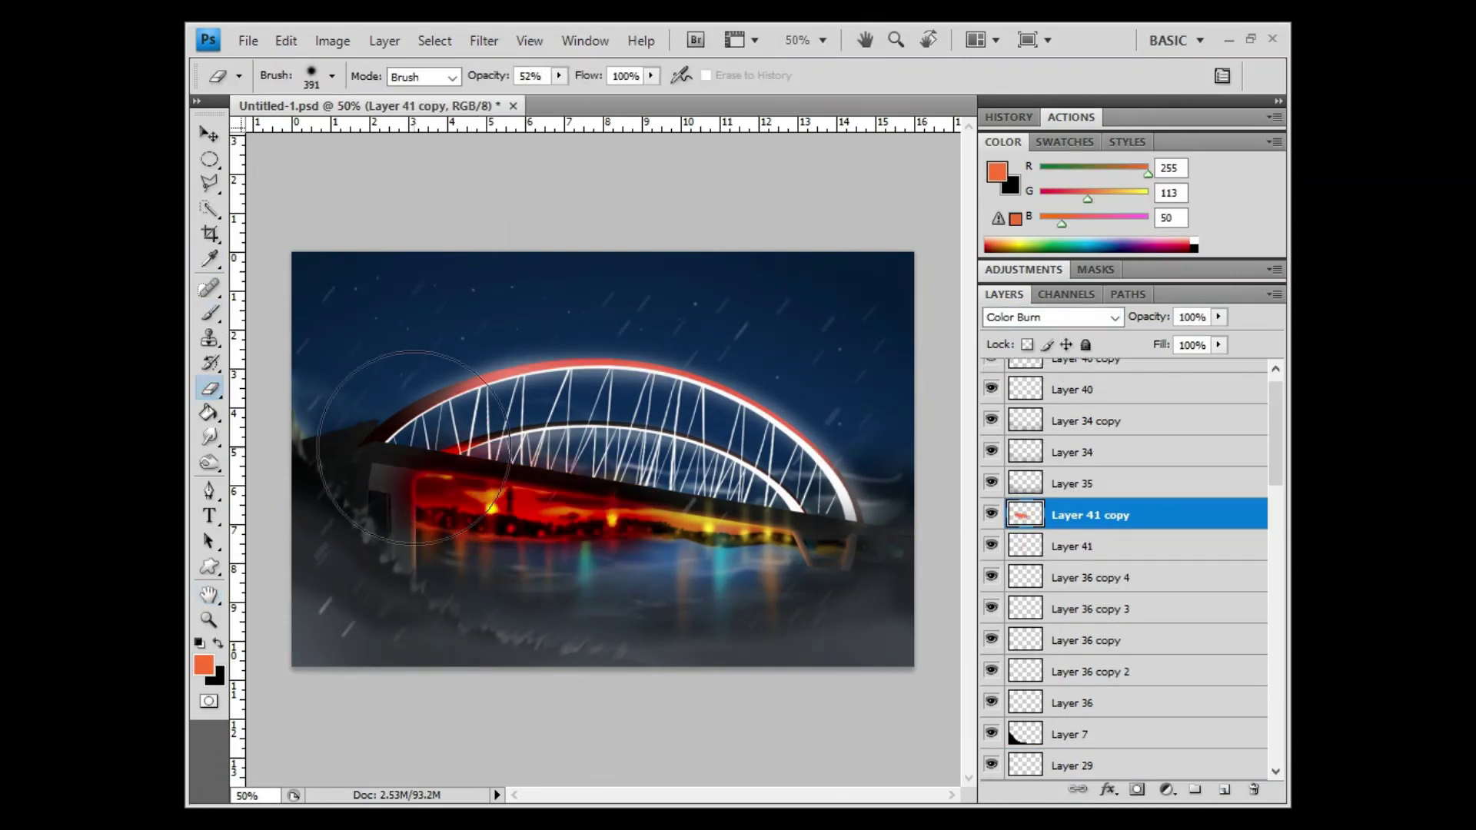
key(alt+shift+b)
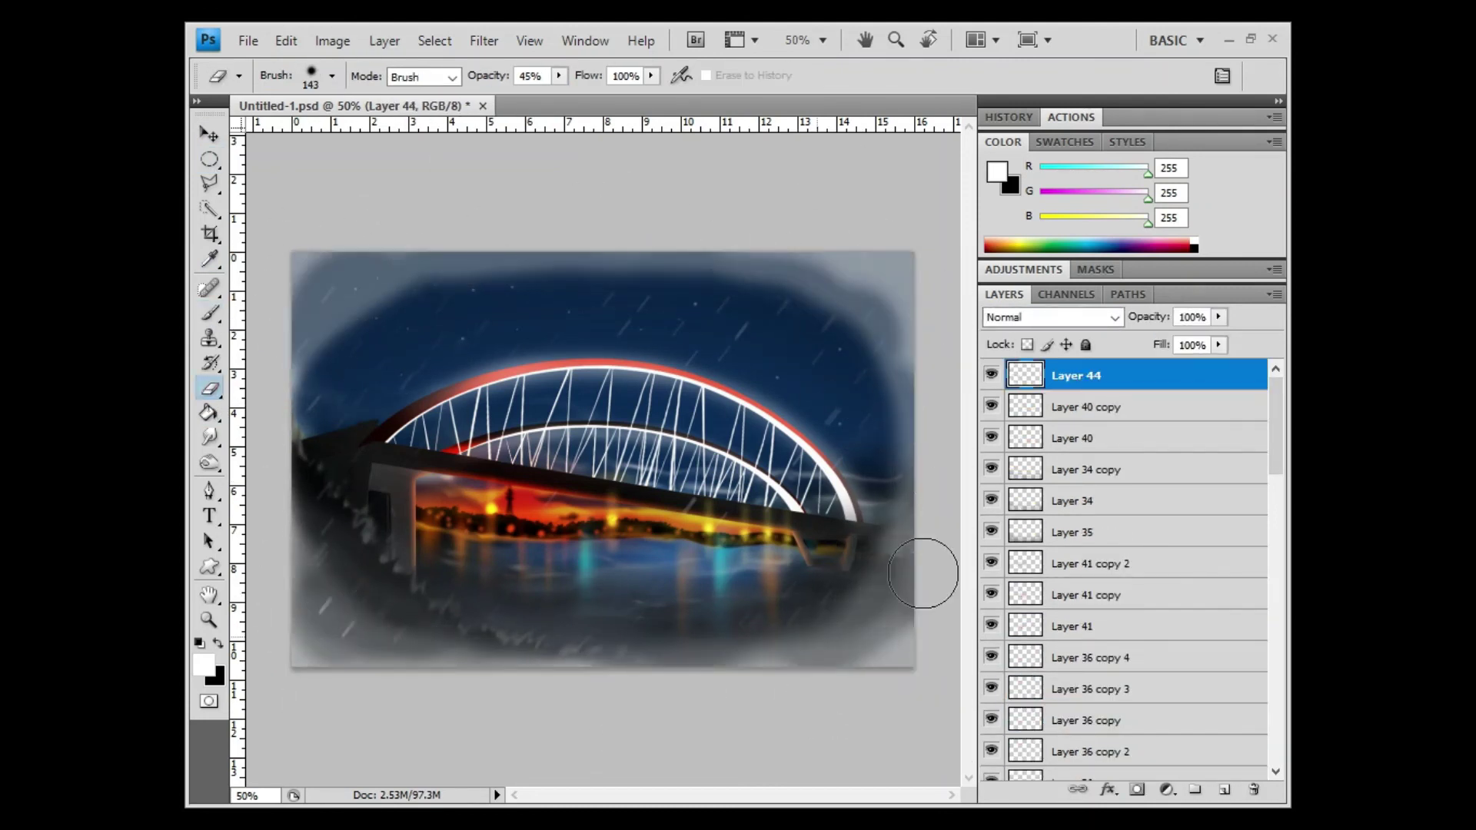
Erase the pale haze along the edges and duplicate Layer 44 with Overlay blending
mouse_move(923, 573)
mouse_down()
mouse_move(652, 676)
mouse_move(299, 643)
mouse_up()
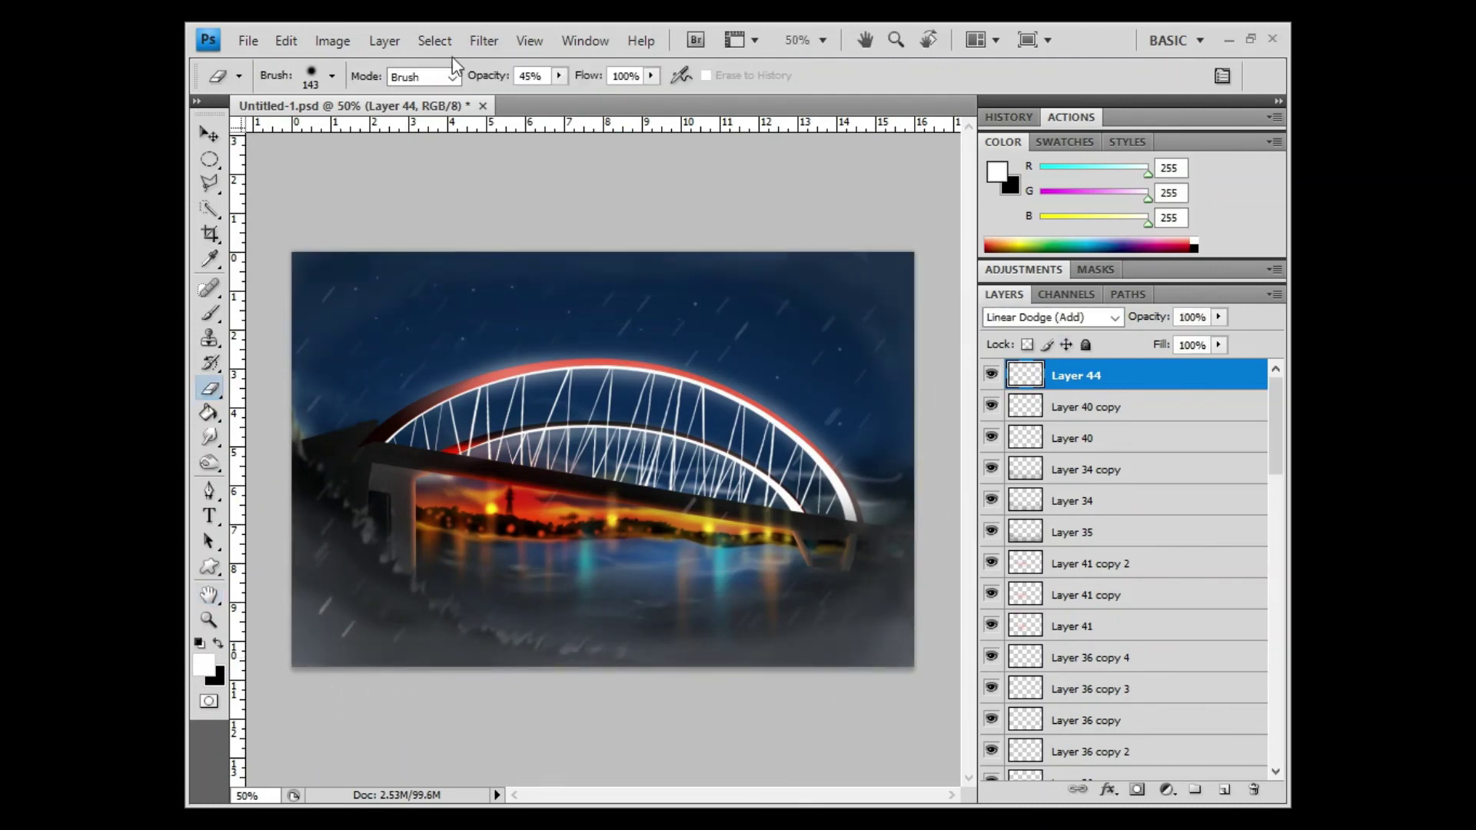
key(ctrl+j)
key(shift+alt+o)
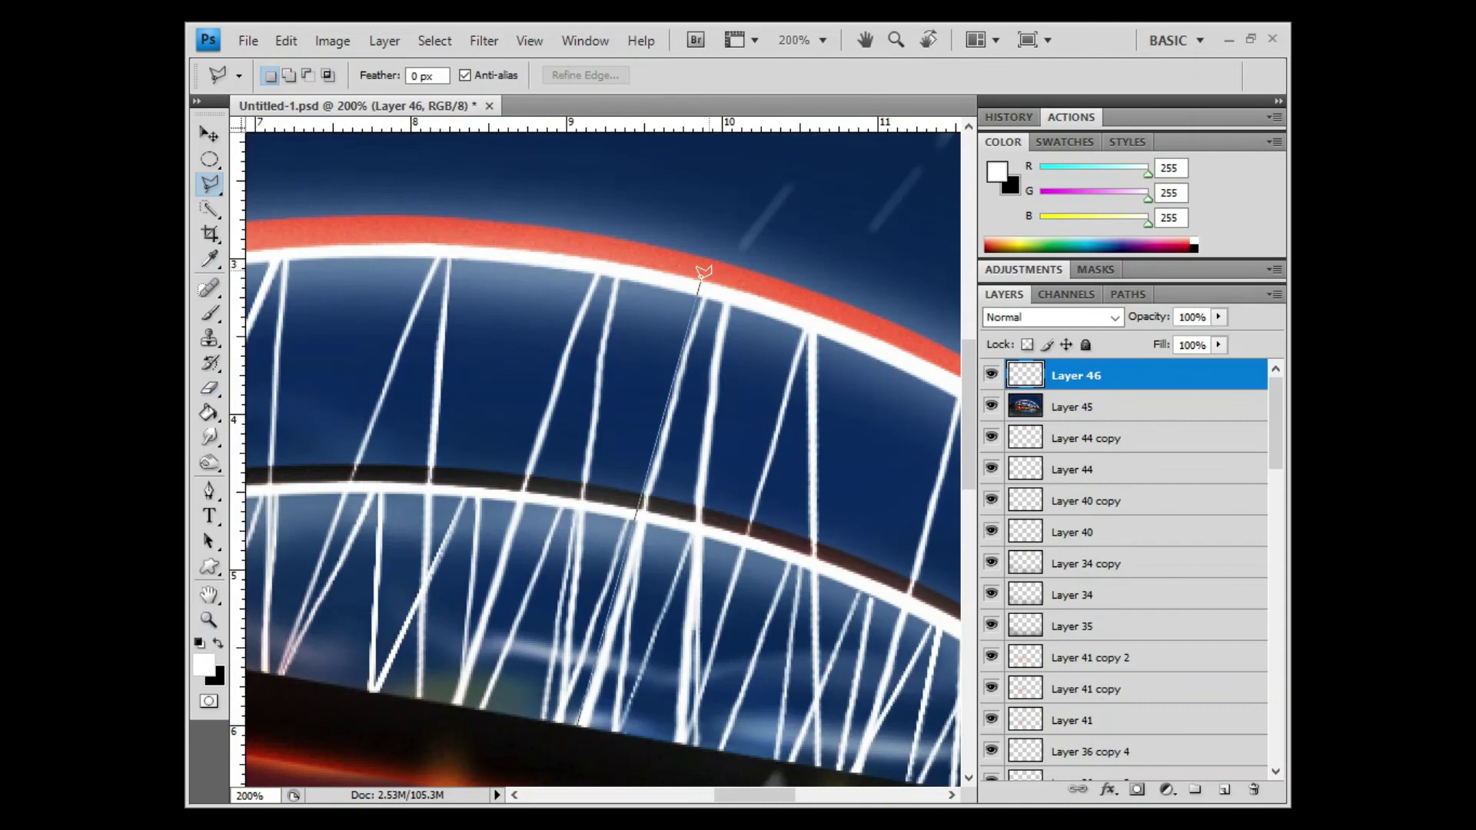
Trace Polygonal Lasso outlines around the diagonal strut, another strut and the lower deck beam
double_click(699, 283)
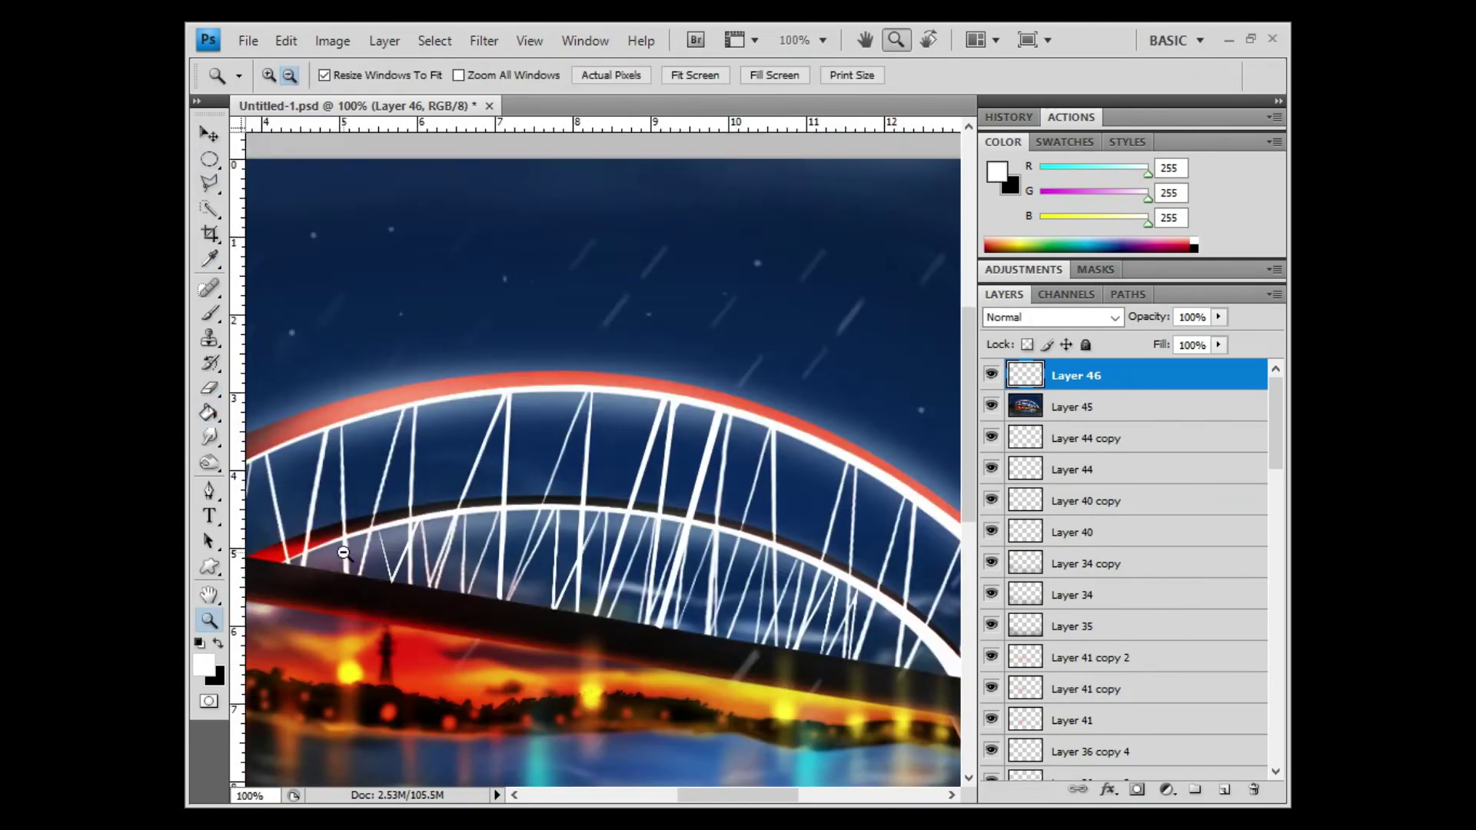
click(492, 306)
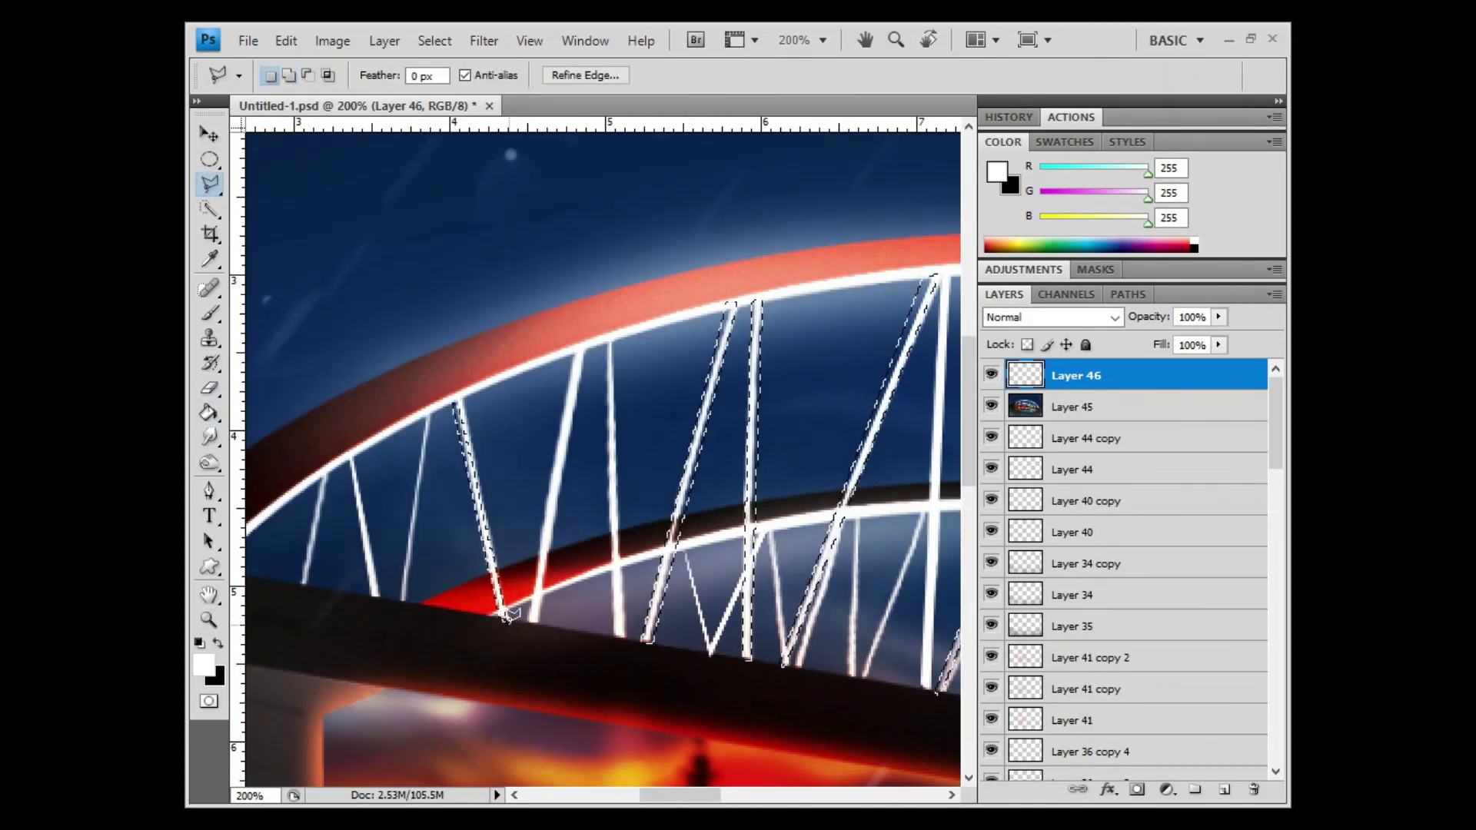
mouse_move(682, 796)
mouse_down()
mouse_move(666, 799)
mouse_move(745, 800)
mouse_up()
key(l)
click(580, 689)
click(342, 652)
click(418, 718)
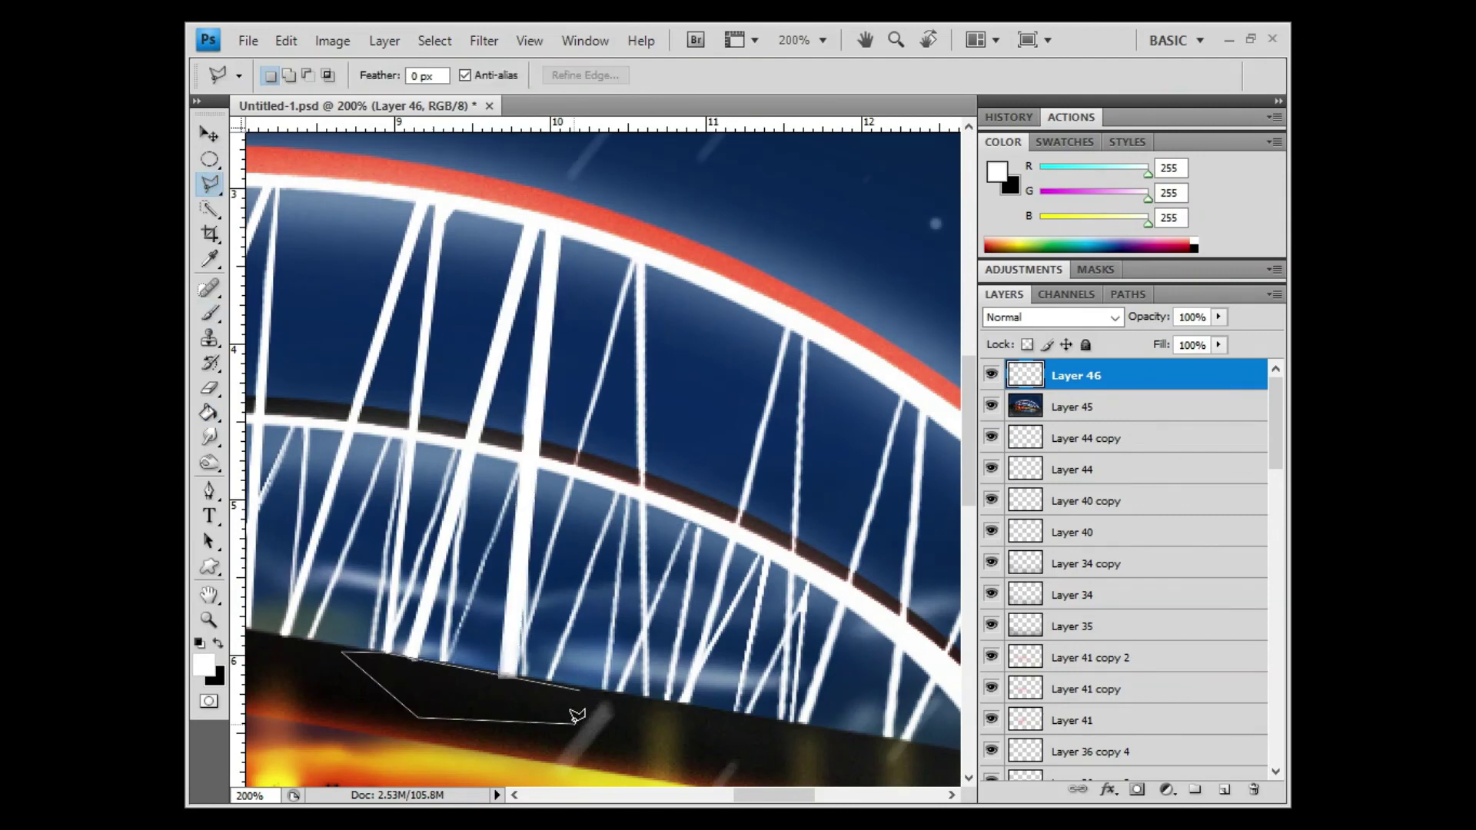